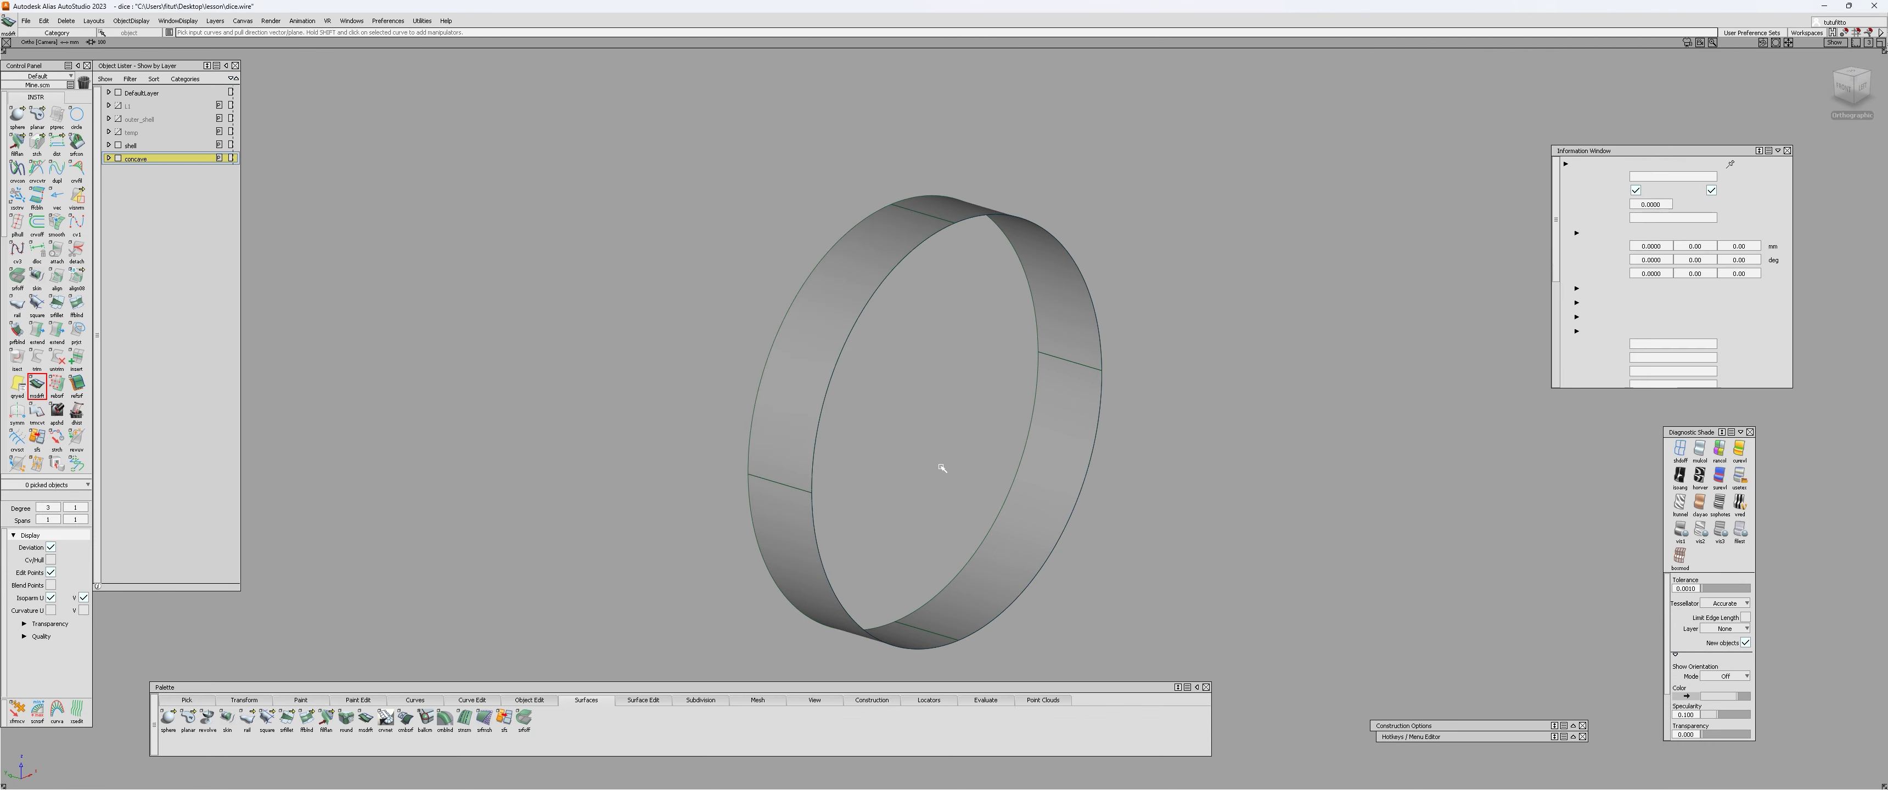
Step: Delete the construction history of the four draft surfaces that form the ring
left_click_drag(941, 465, 779, 434, "alt+shift")
left_click(751, 401)
left_click(1066, 288)
left_click(1070, 519)
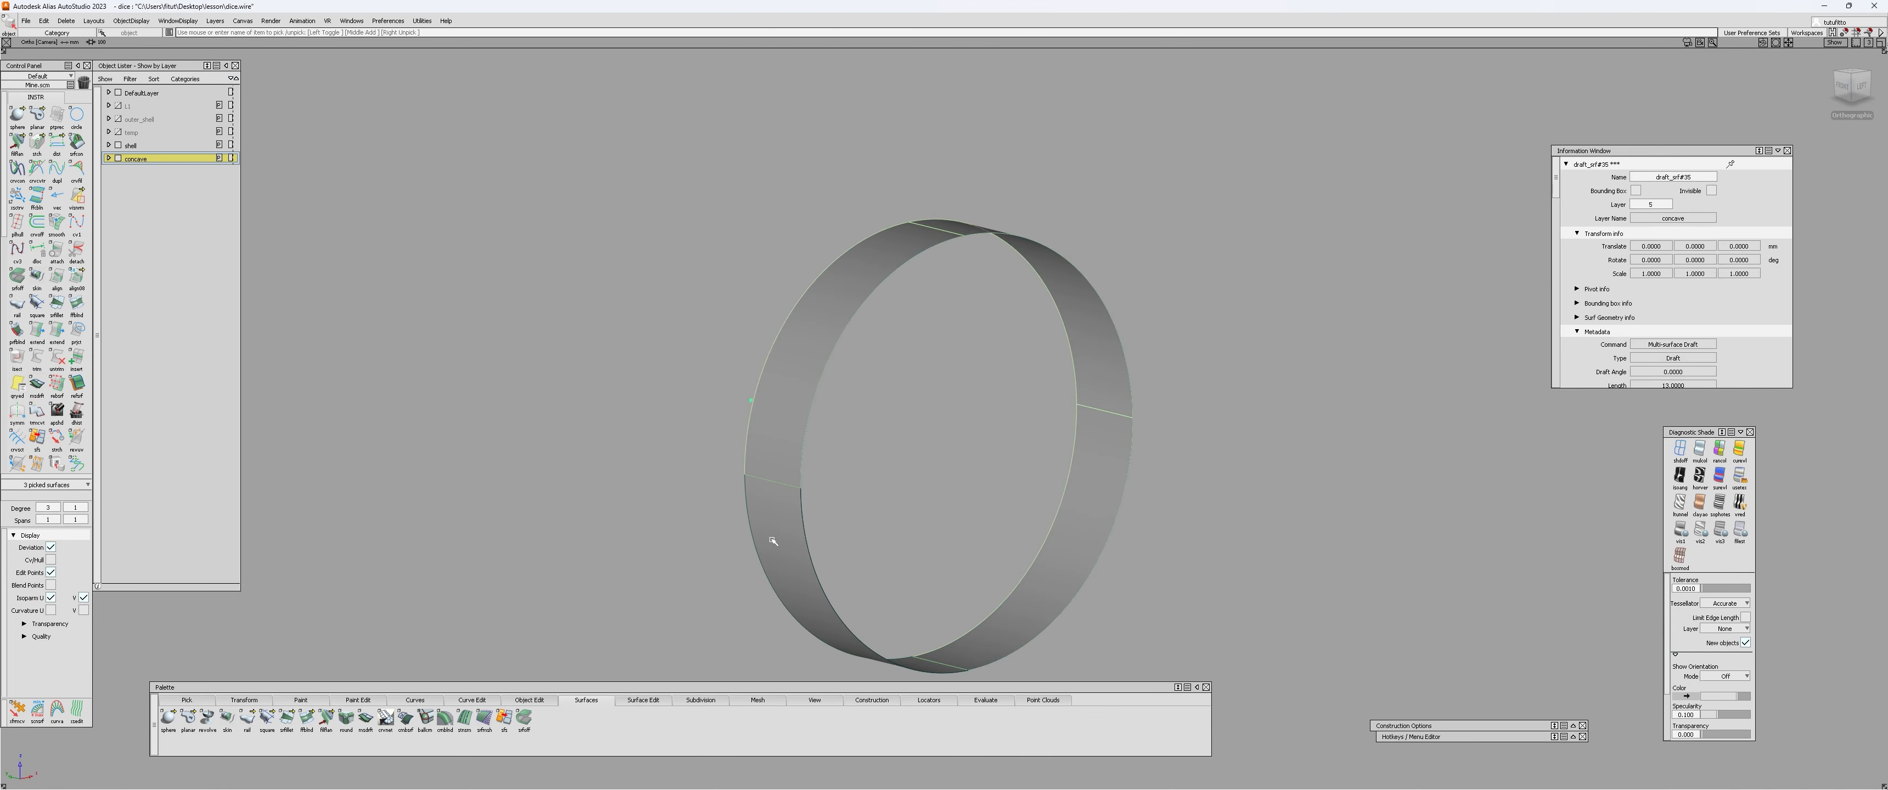
left_click(773, 541)
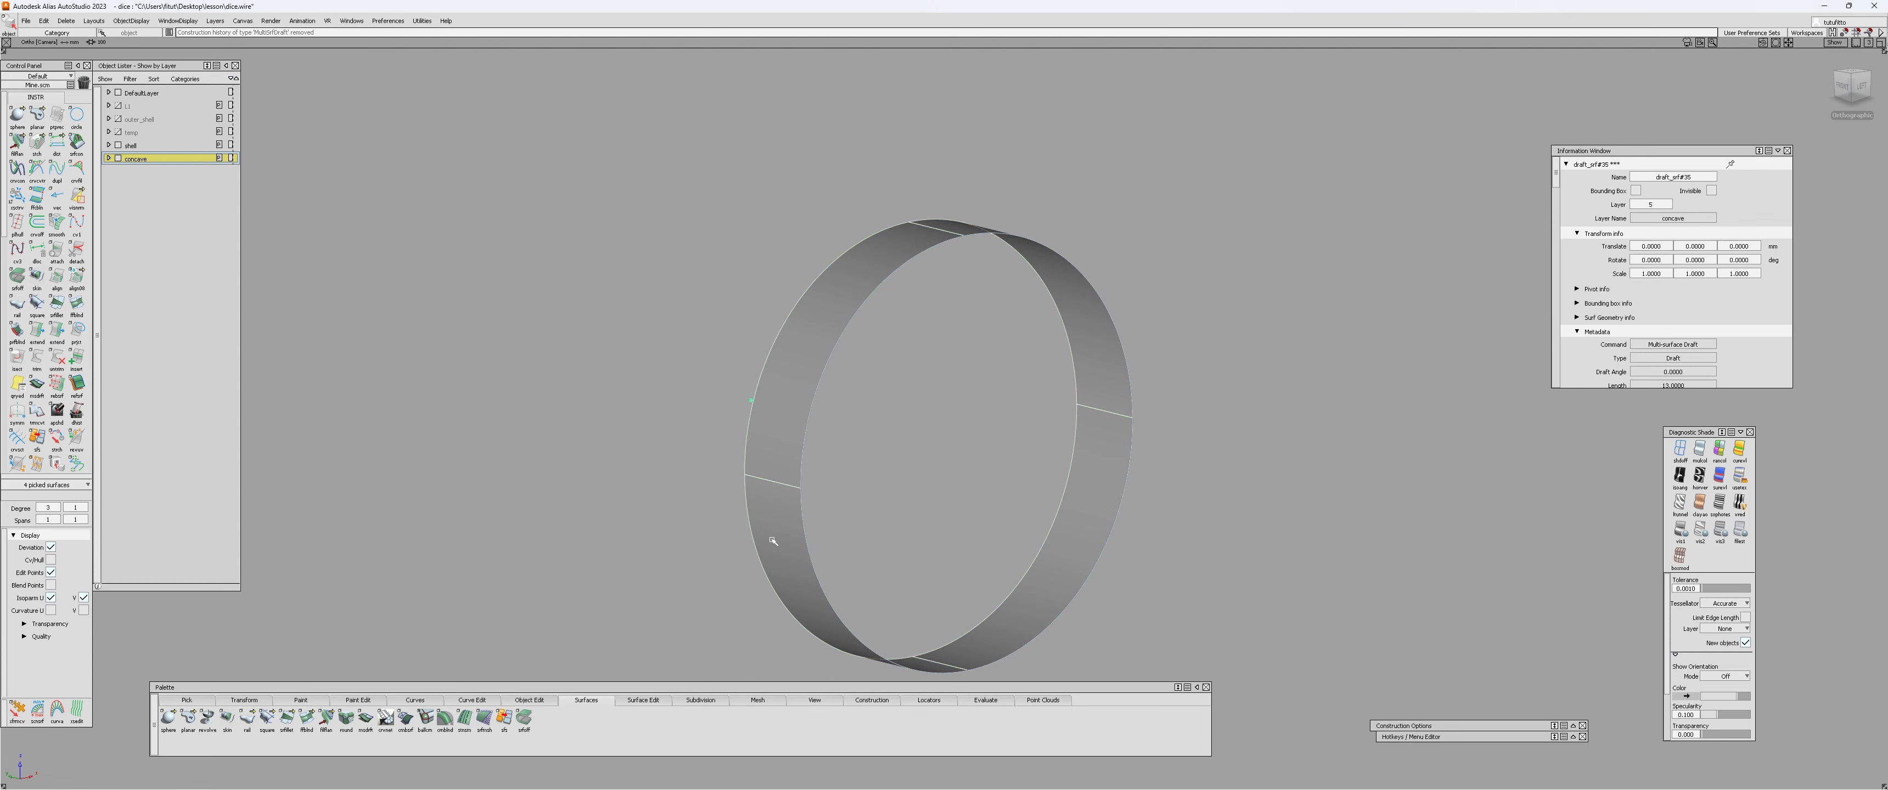
key("ctrl+shift+n")
left_click_drag(771, 536, 907, 421, "alt+shift")
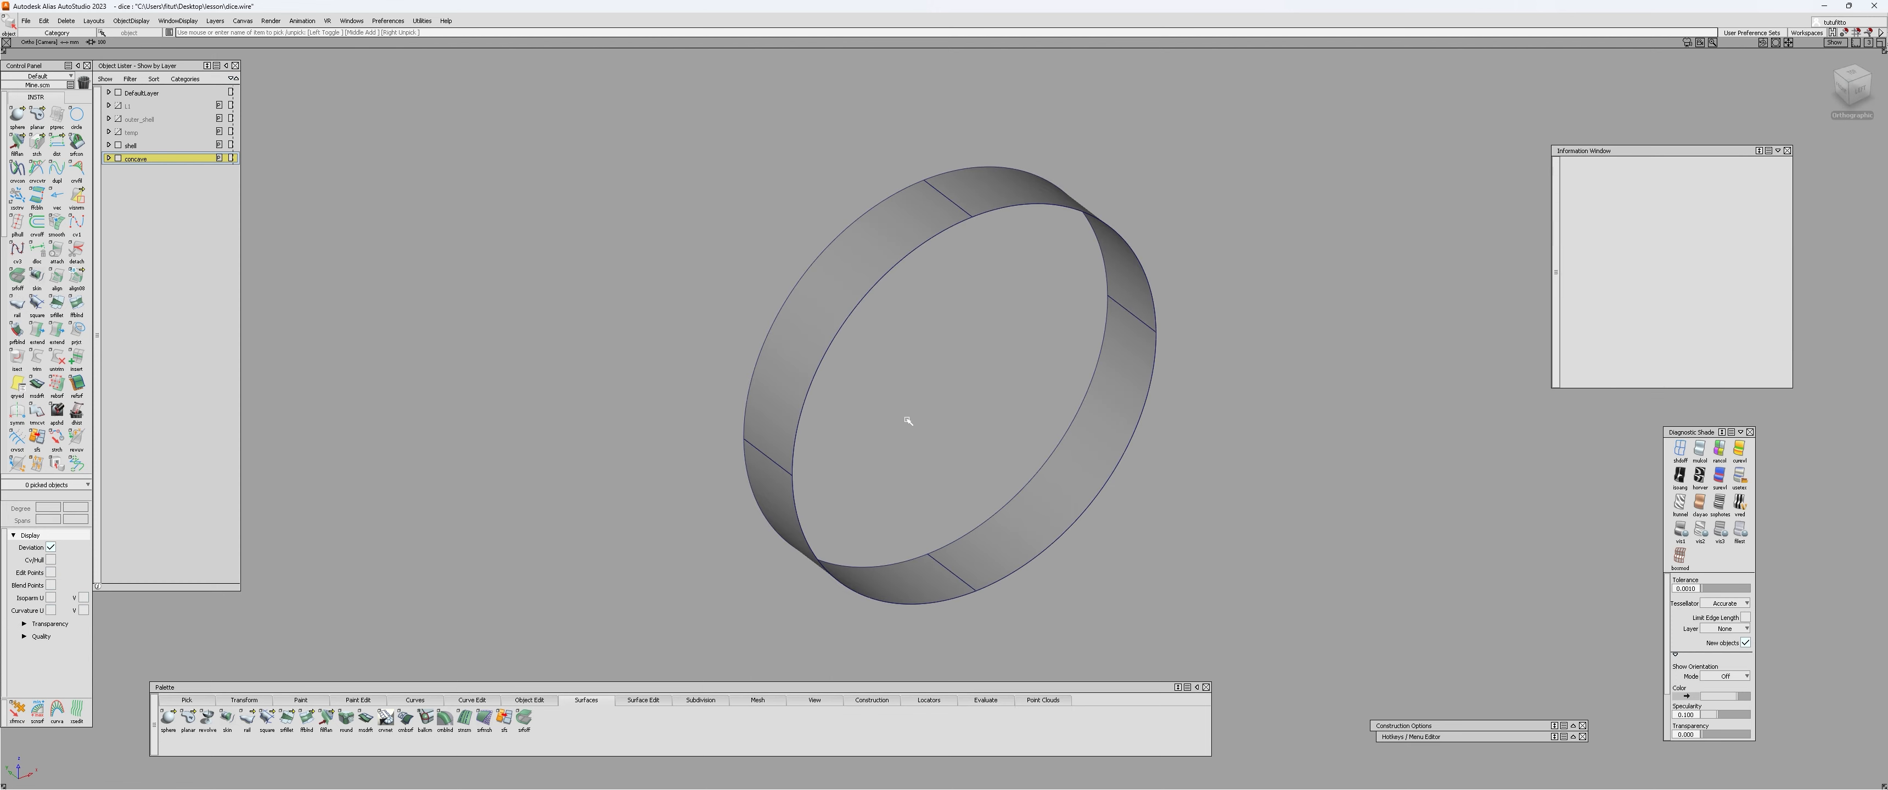
Step: Duplicate the circle along the ring's front edge in place and set the copy's X and Y scale to 66
left_click(925, 257)
left_click(938, 271)
left_click_drag(1040, 375, 1073, 337, "alt+shift")
key("ctrl+v")
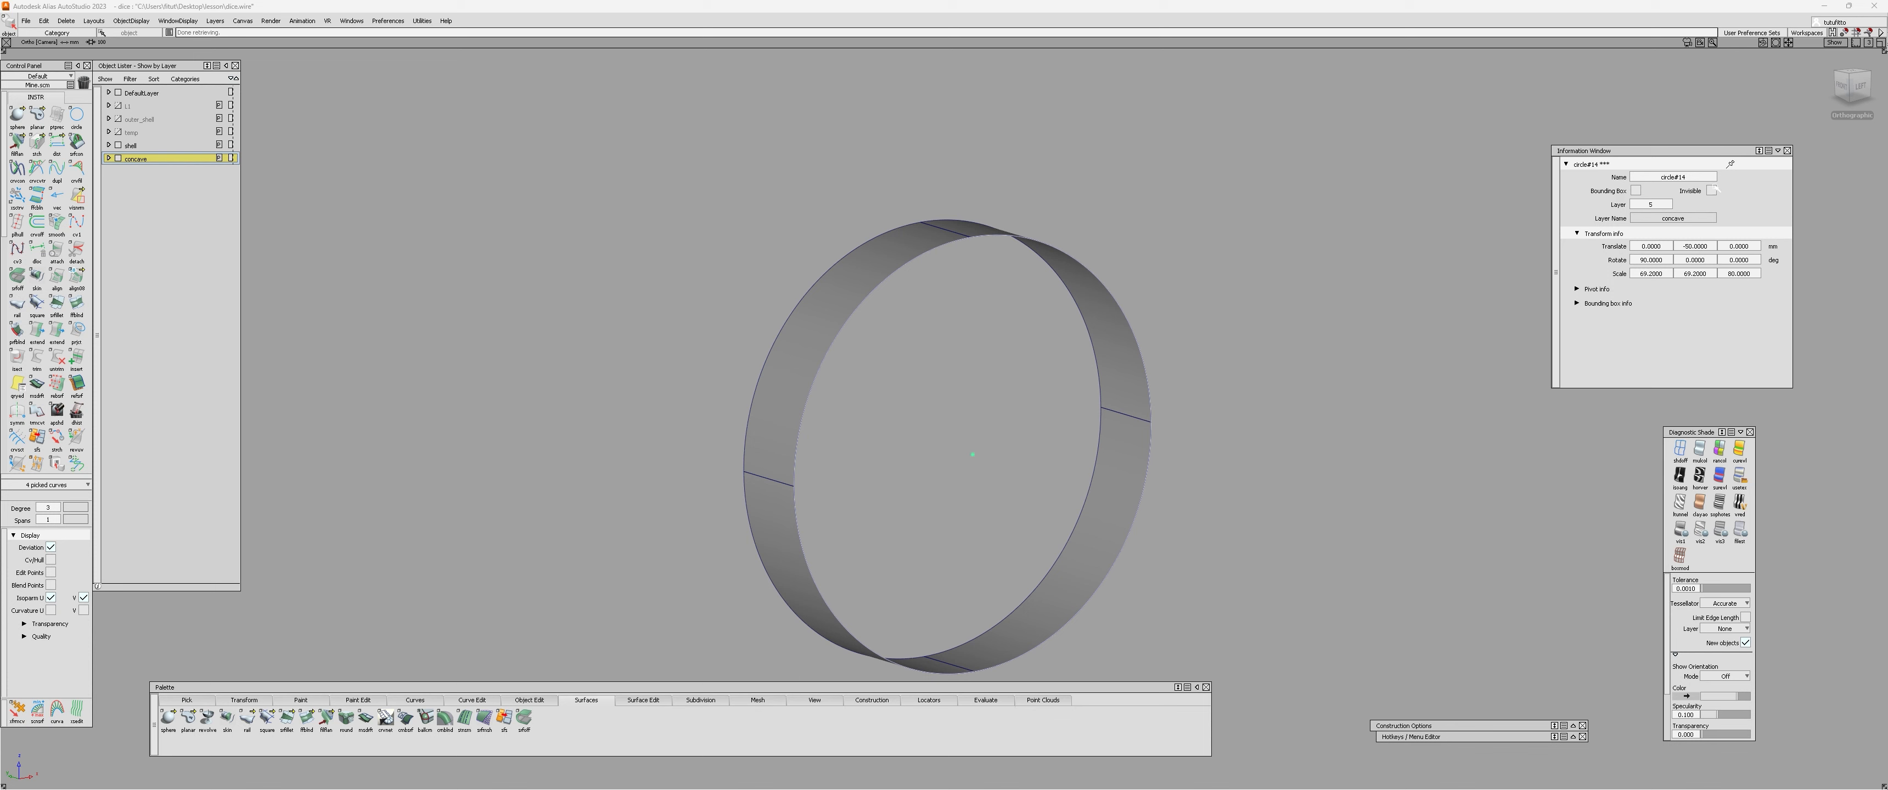
left_click(1651, 274)
type("66")
key("Return")
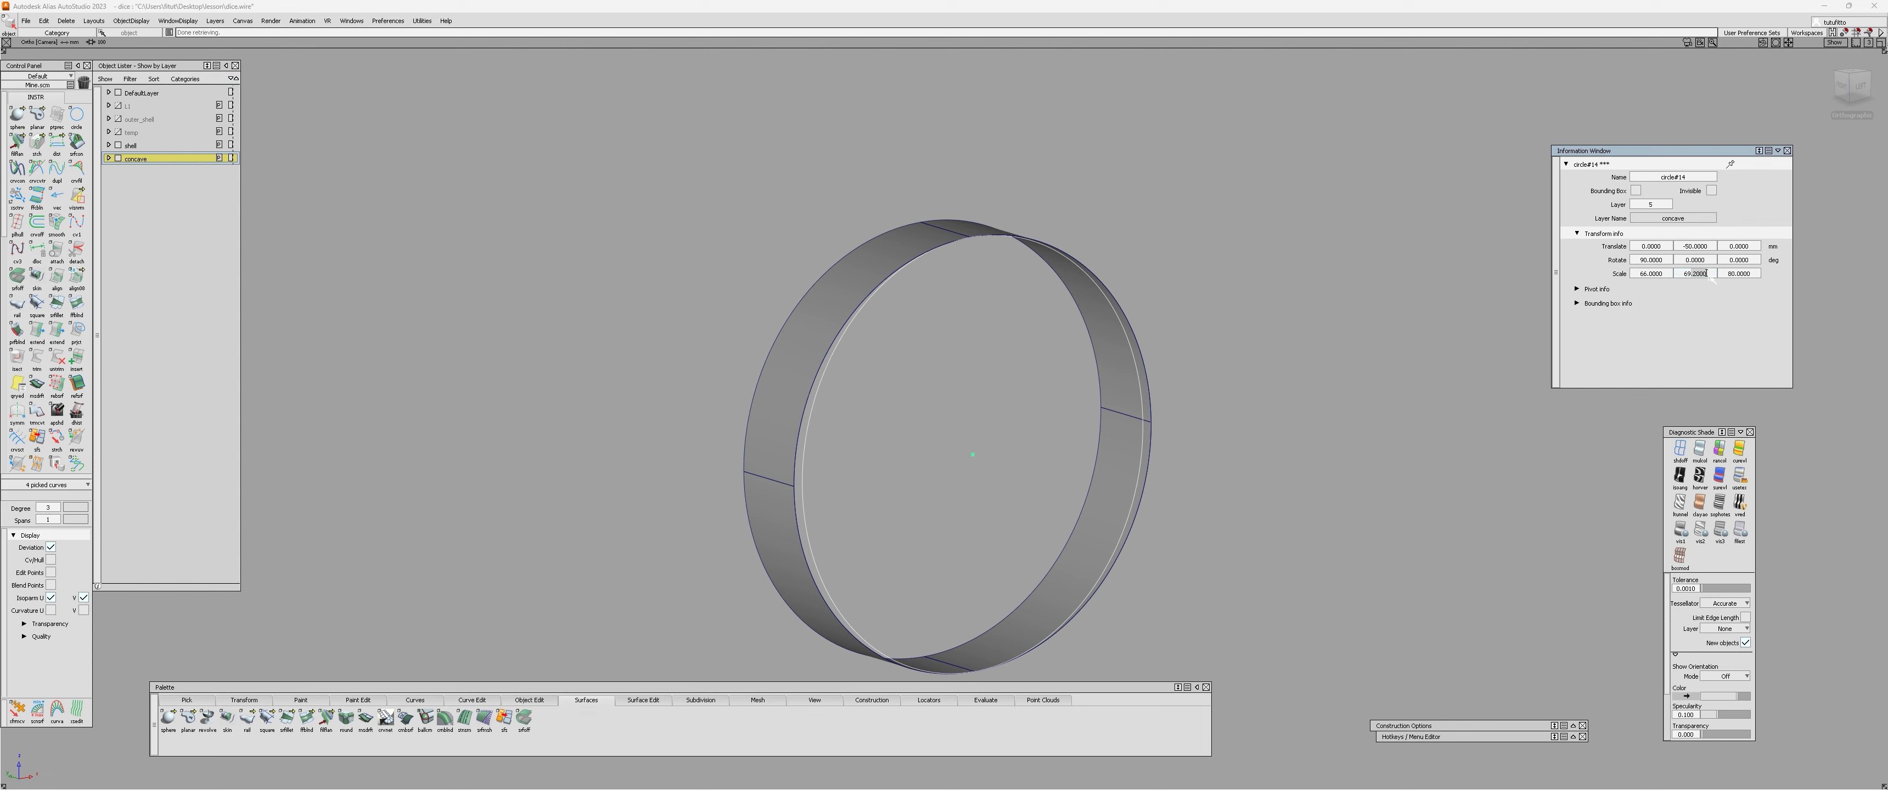
left_click(1700, 273)
type("69")
key("Return")
Step: Select the inner and outer front circles and hide the ring surfaces so only these curves remain shown
left_click_drag(1082, 280, 1053, 215, "alt+shift")
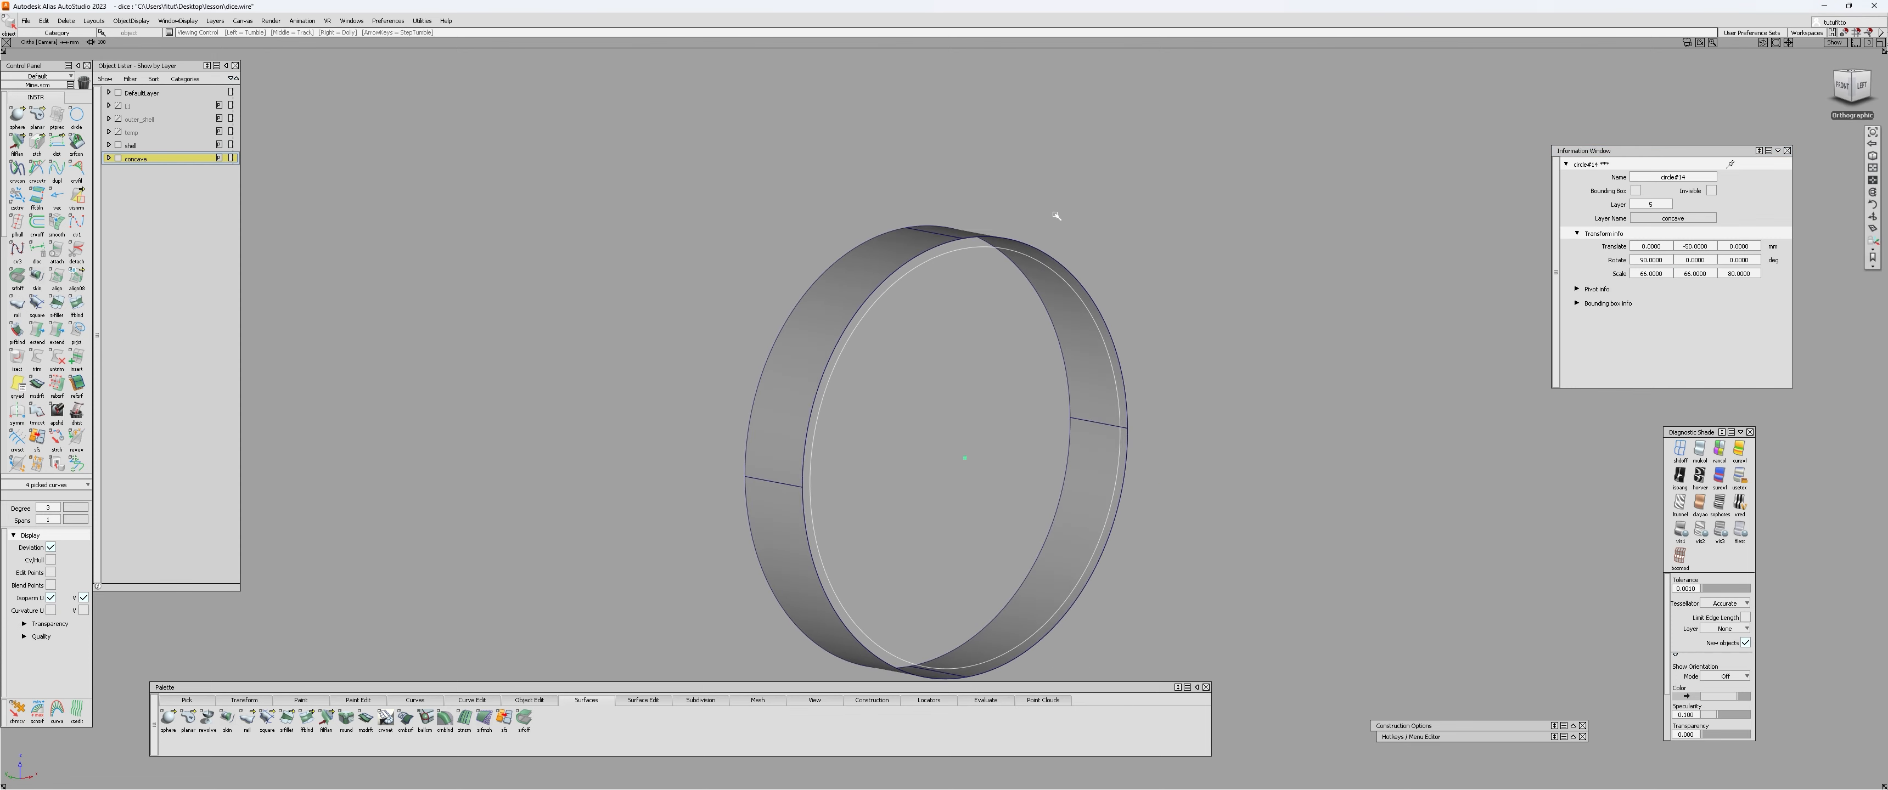
left_click_drag(1080, 299, 1049, 239, "alt+shift")
right_click_drag(1049, 239, 999, 247, "alt+shift")
left_click(999, 247)
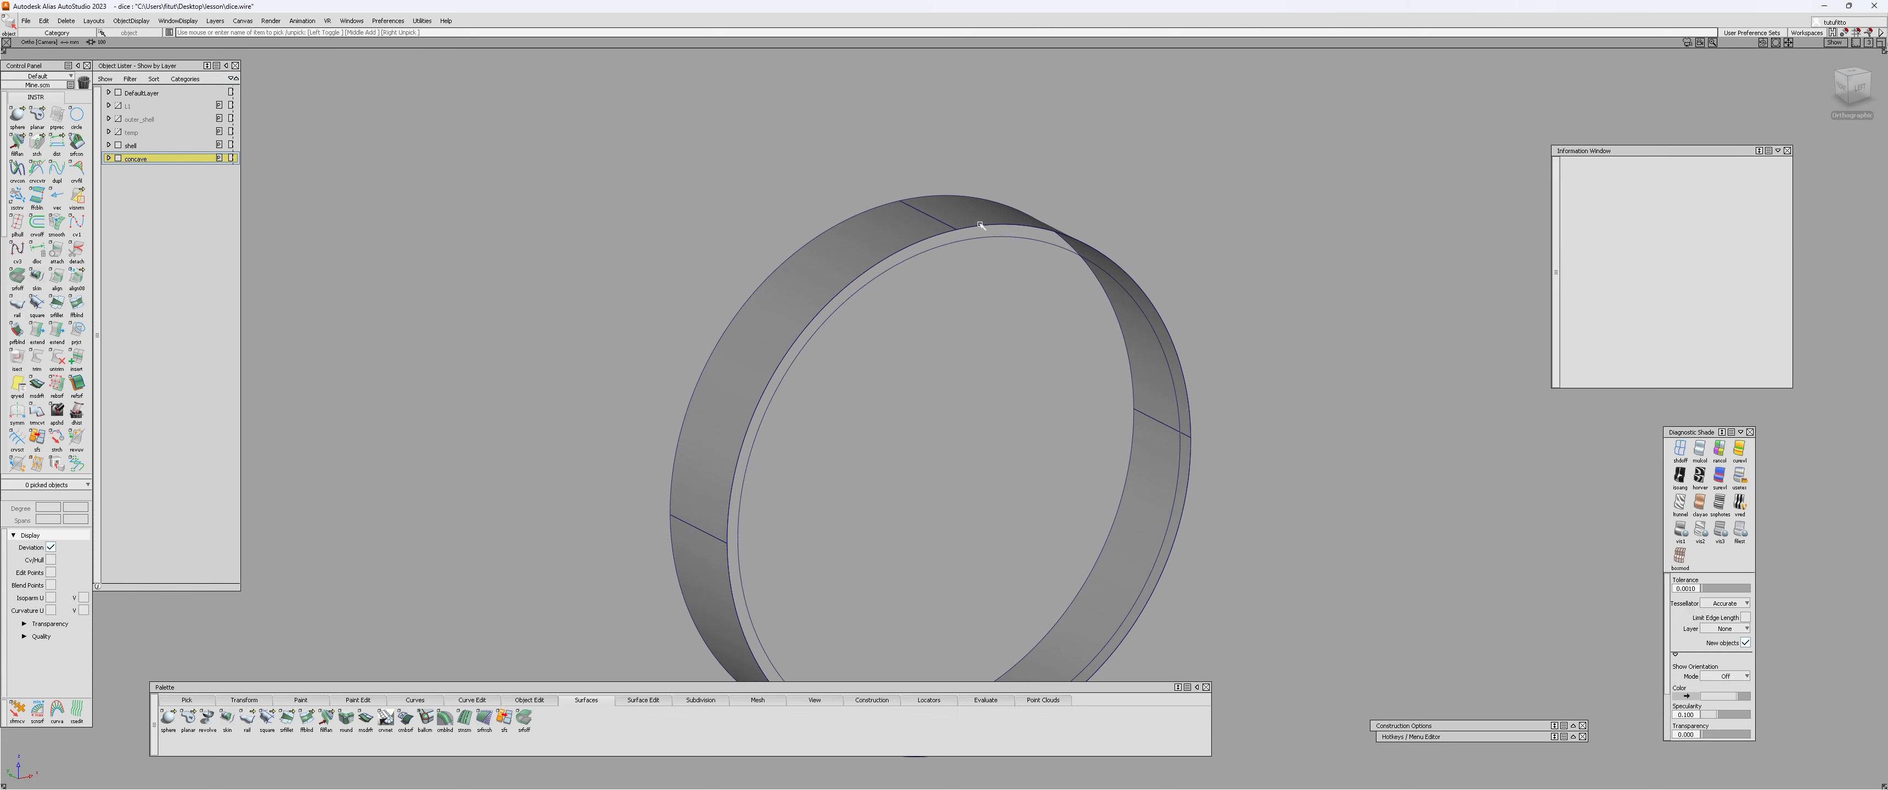
left_click(986, 238)
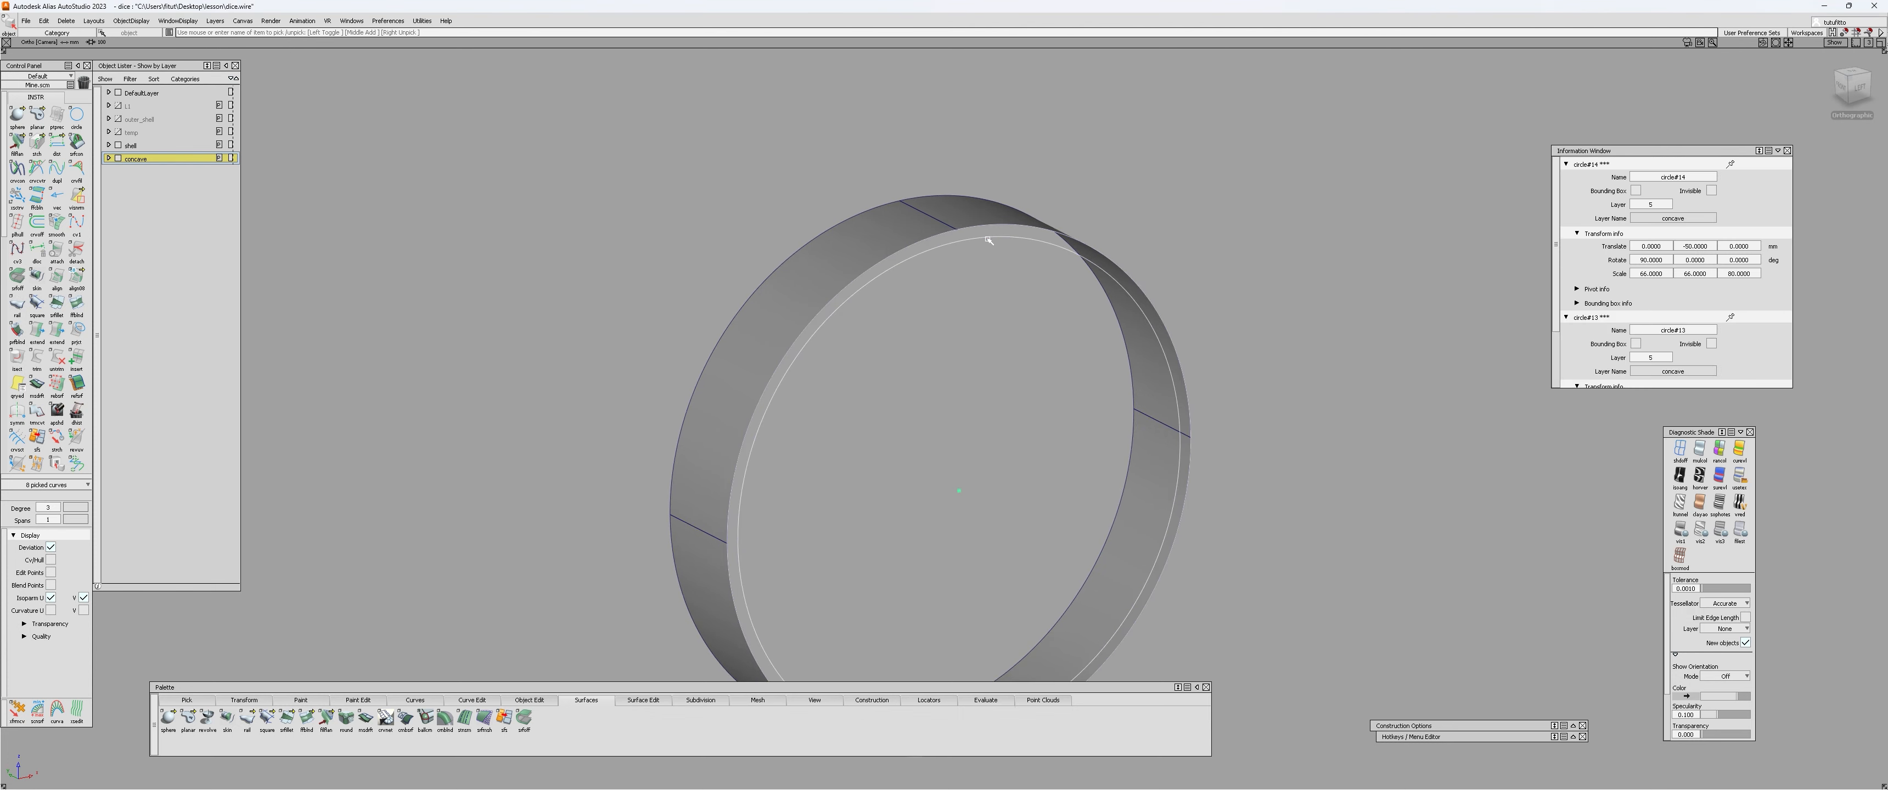
key("alt+h")
key("Escape")
Step: Skin surfaces between the inner and outer circles for all four quadrants of the ring
key("s")
left_click(1058, 233)
left_click(1062, 248)
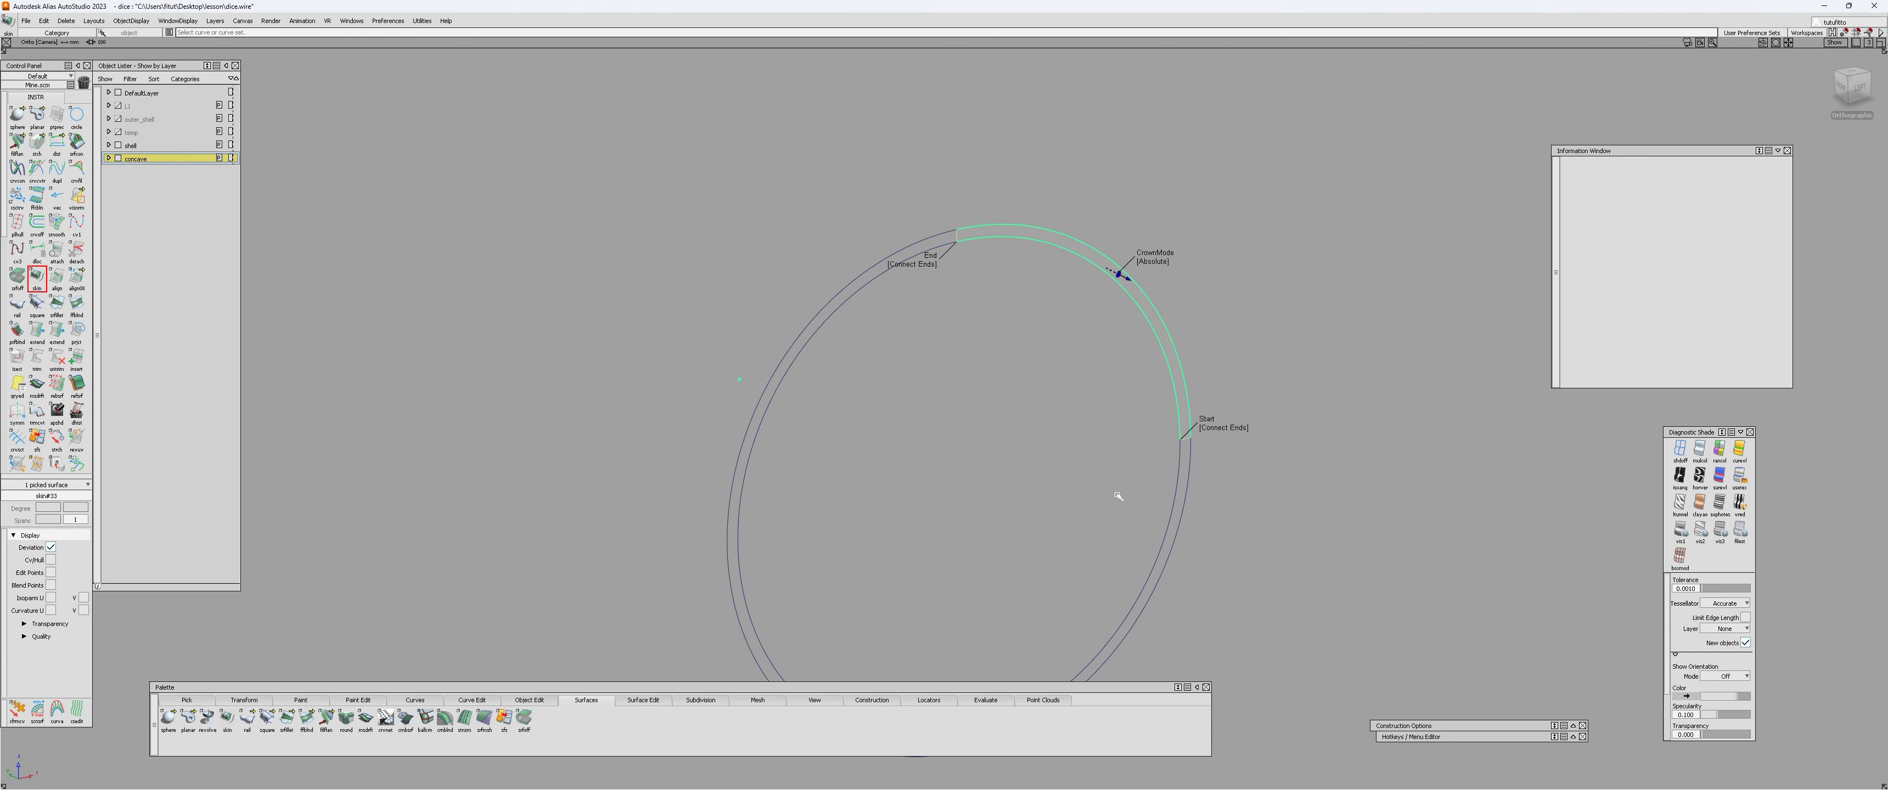
left_click_drag(1118, 496, 1285, 557)
middle_click_drag(992, 580, 1067, 422, "alt+shift")
left_click_drag(916, 506, 788, 599)
left_click_drag(815, 175, 936, 275)
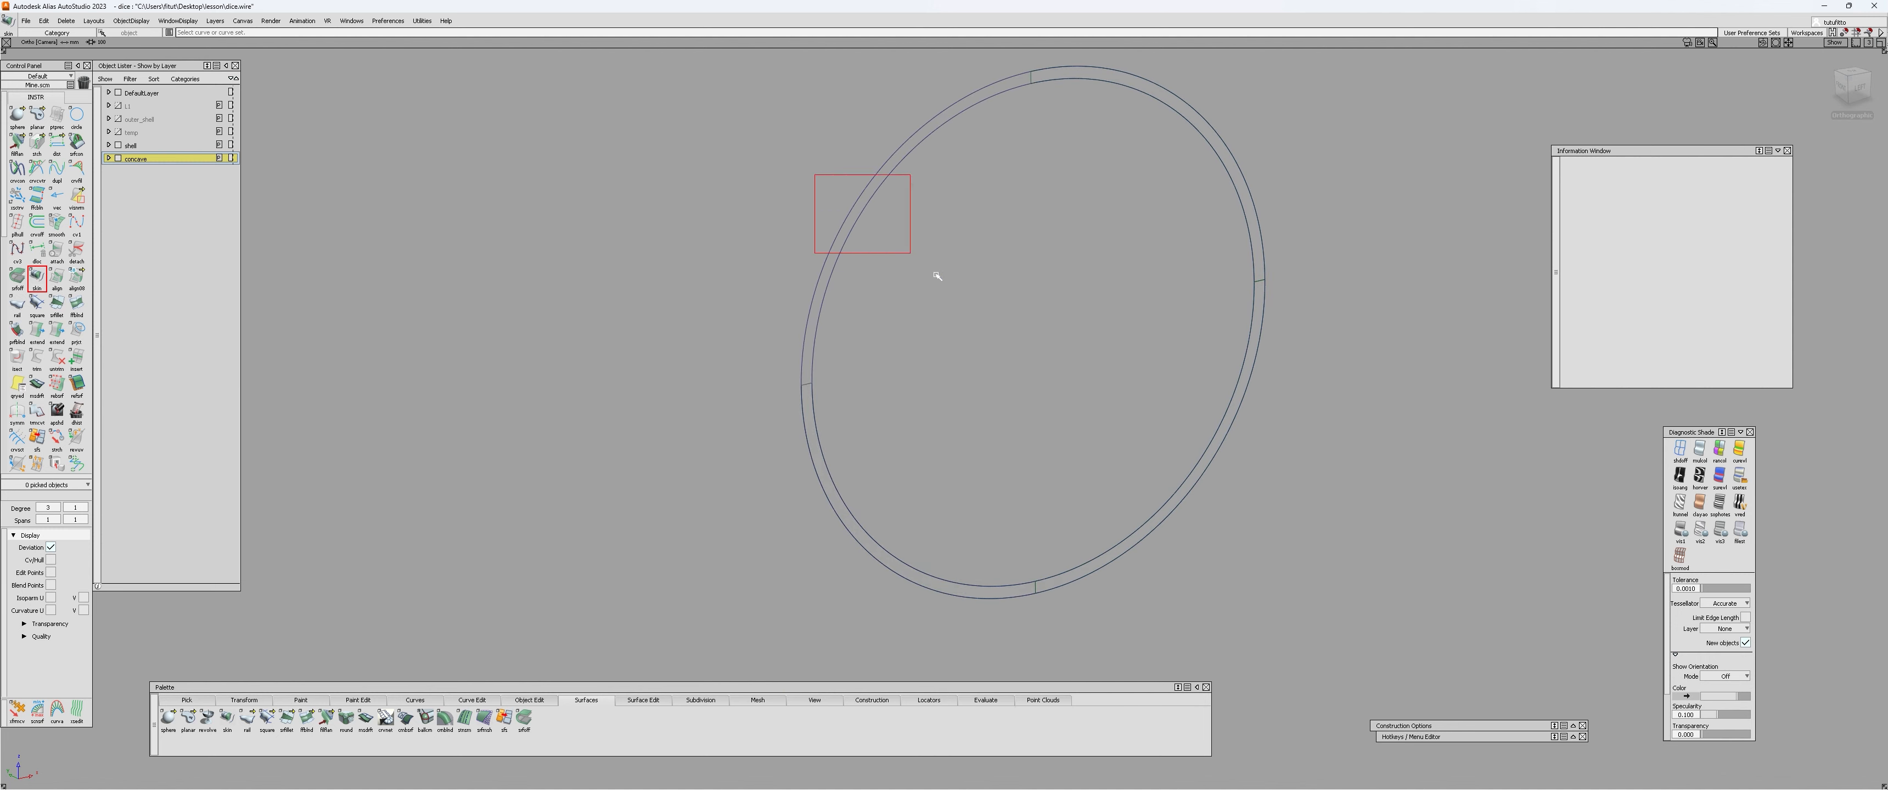
middle_click_drag(1040, 261, 1019, 338, "alt+shift")
key("Escape")
Step: Select the four skinned surfaces of the flat ring and group them
left_click(994, 156)
left_click(1020, 152)
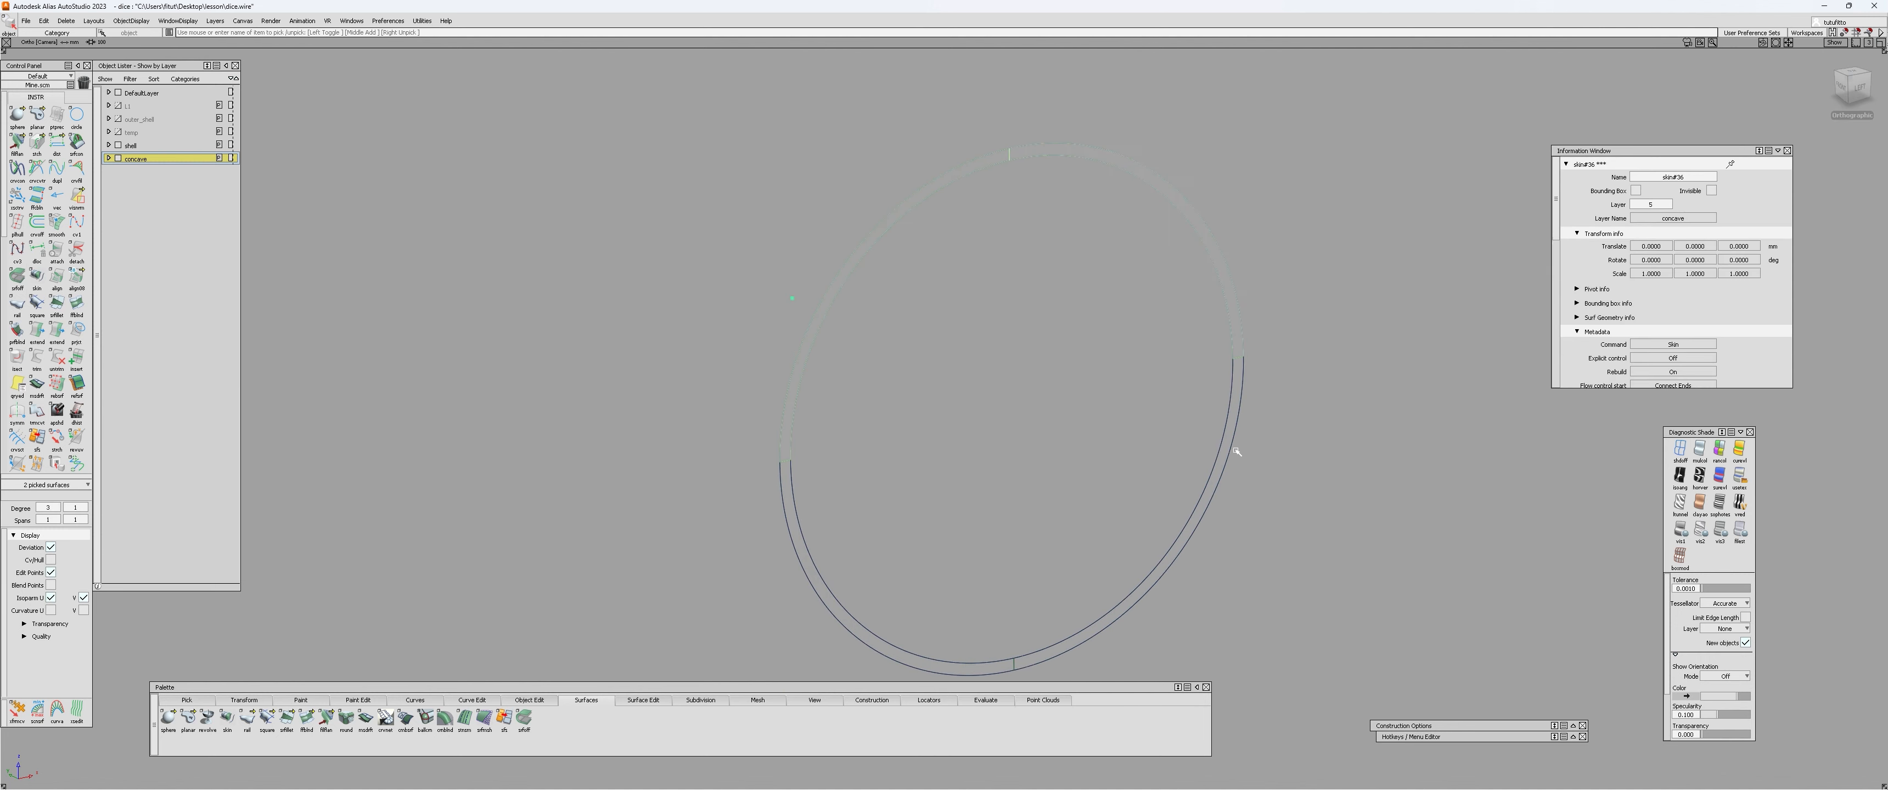
left_click(1237, 454)
left_click(794, 522)
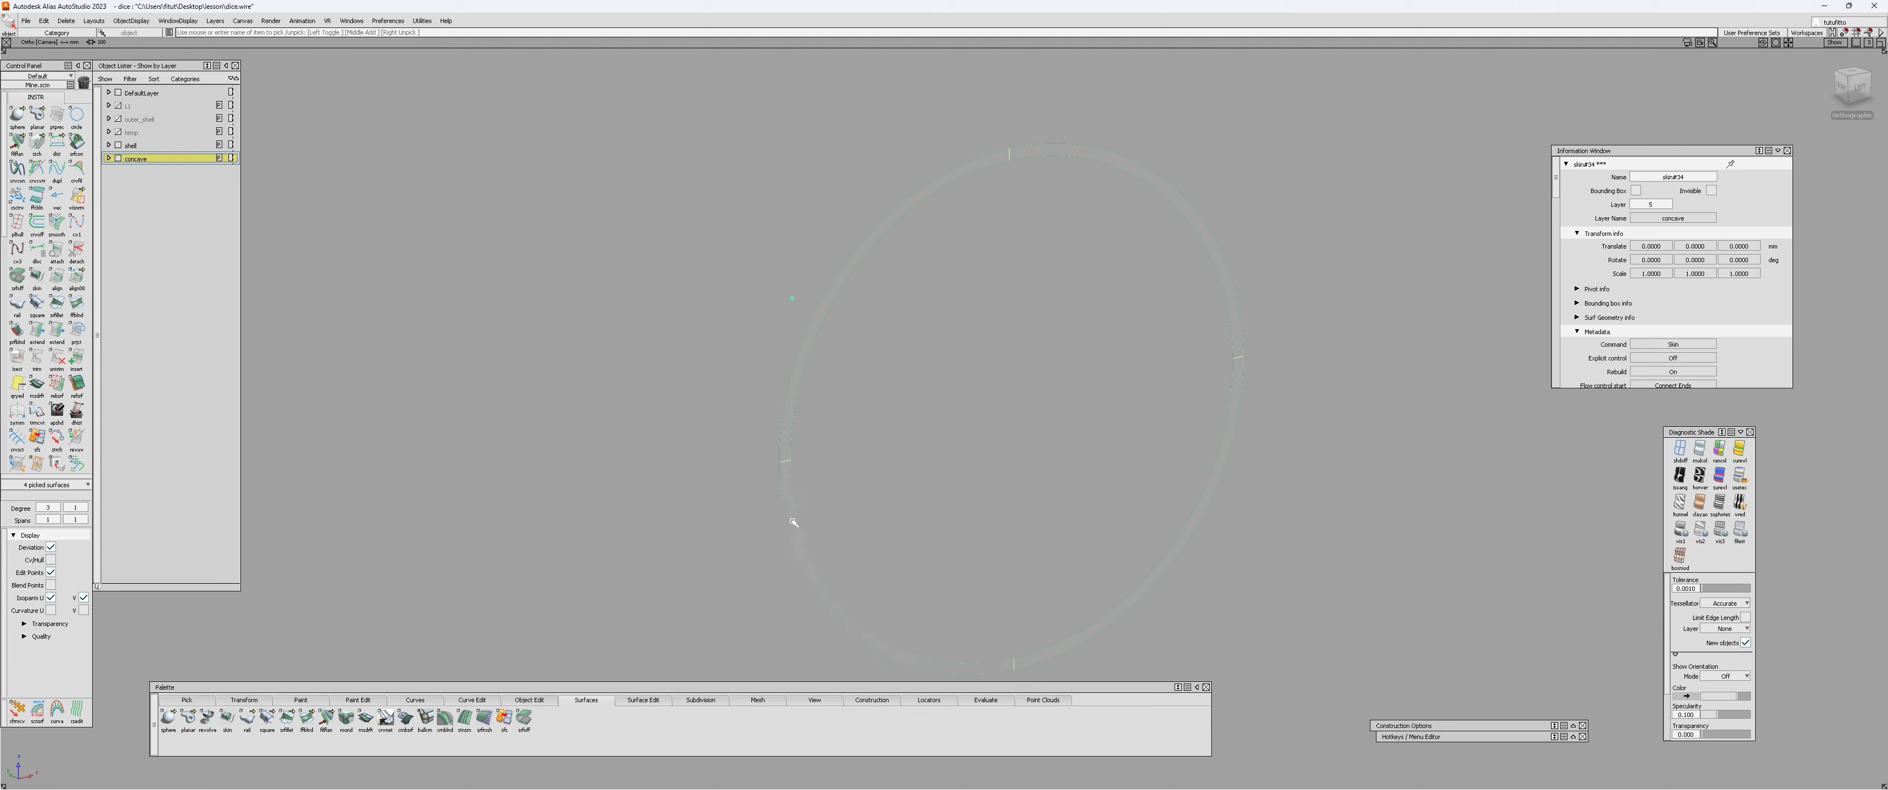
key("ctrl+d")
key("Return")
key("ctrl+g")
Step: Clear the selection and pick the circle curves on the flat ring's edges
left_click(822, 461)
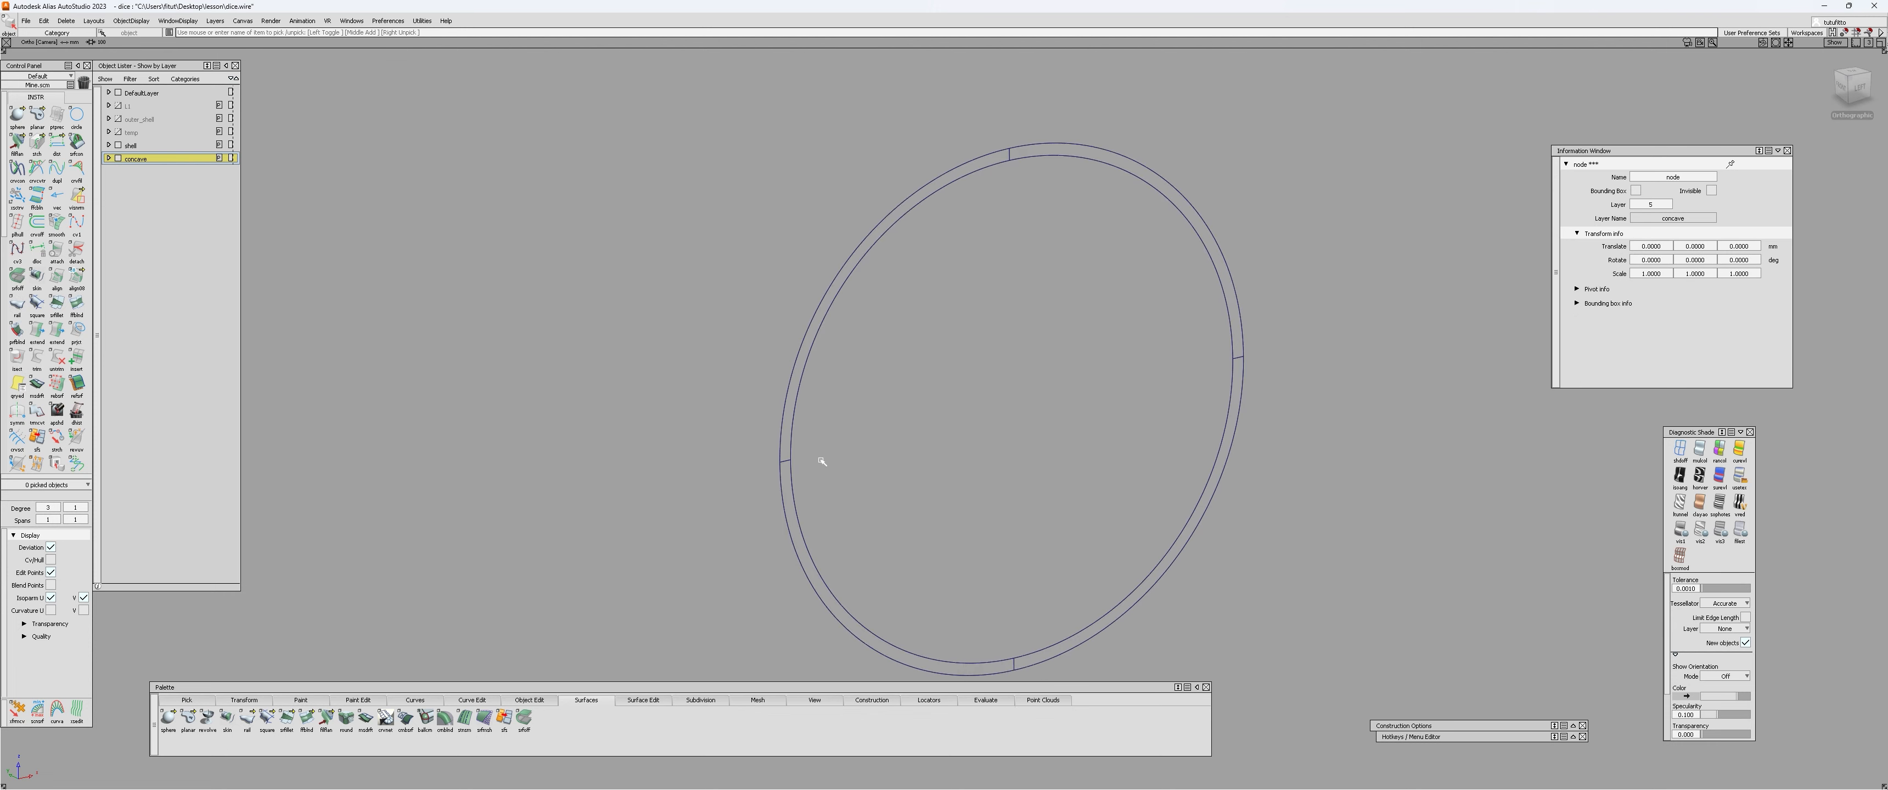
left_click(951, 178)
left_click(973, 162)
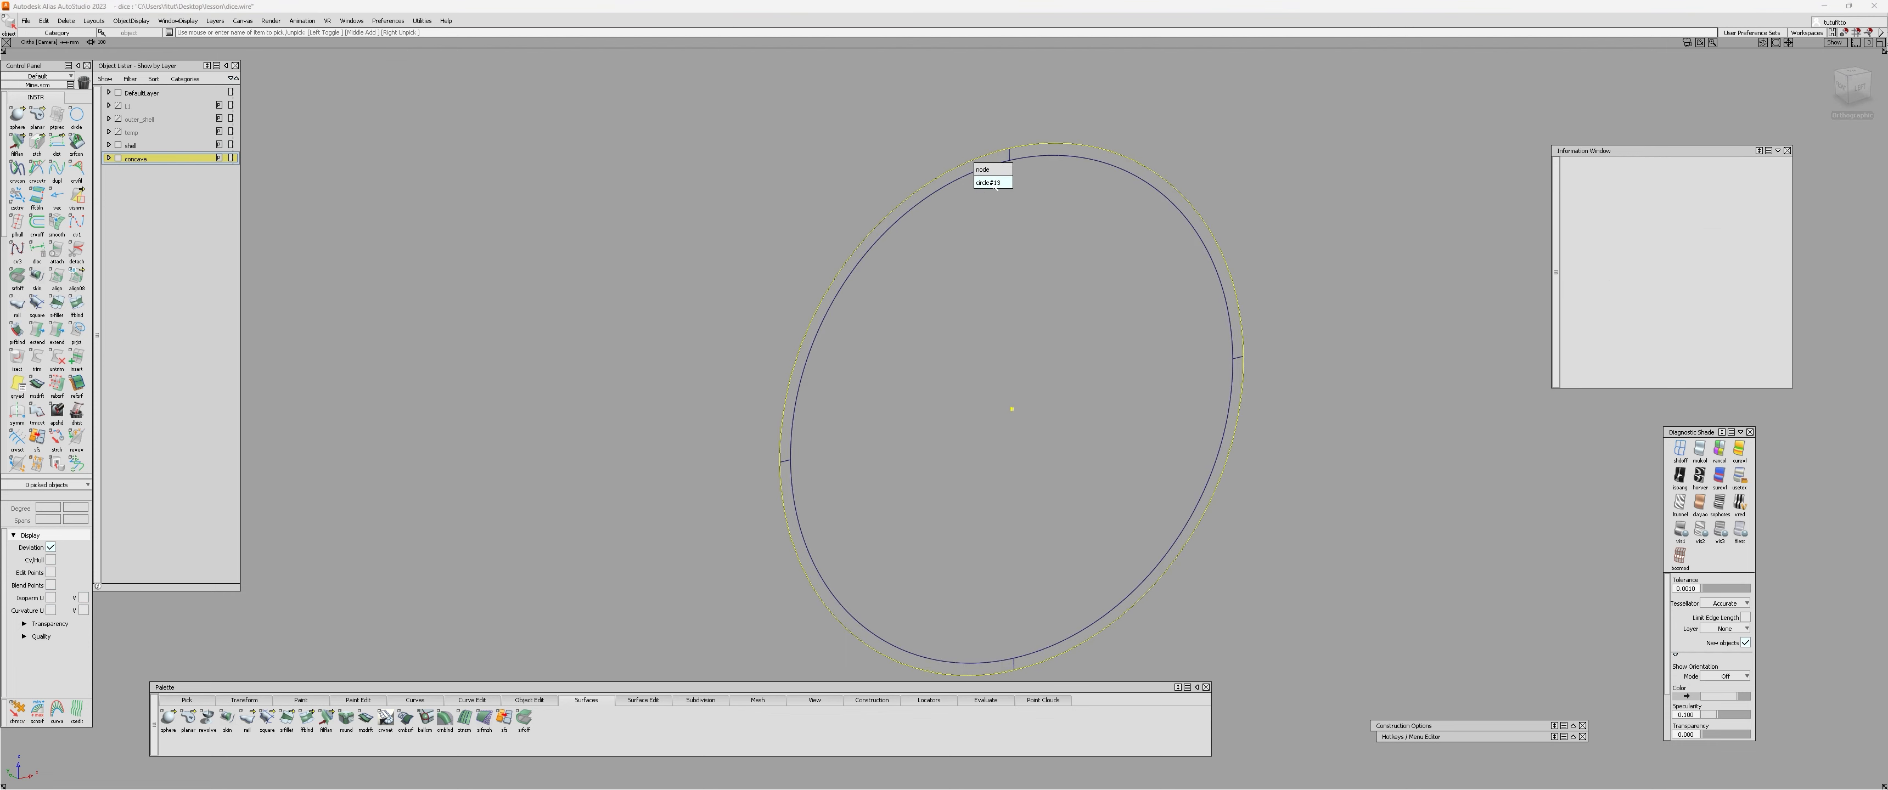
left_click(993, 170)
left_click(893, 281)
Step: Show all hidden geometry, select two adjacent flat ring surfaces around the shell opening, and isolate them
mouse_move(918, 278)
left_mouse_down("alt+shift")
mouse_move(876, 314)
mouse_move(1344, 186)
mouse_move(1378, 317)
mouse_move(961, 228)
mouse_move(872, 339)
mouse_move(953, 293)
mouse_move(1062, 362)
mouse_move(1274, 165)
mouse_move(1209, 211)
mouse_move(1104, 101)
mouse_move(1026, 220)
mouse_move(907, 301)
mouse_move(1117, 237)
mouse_move(938, 366)
left_mouse_up("alt+shift")
key("alt+v")
left_click(935, 374)
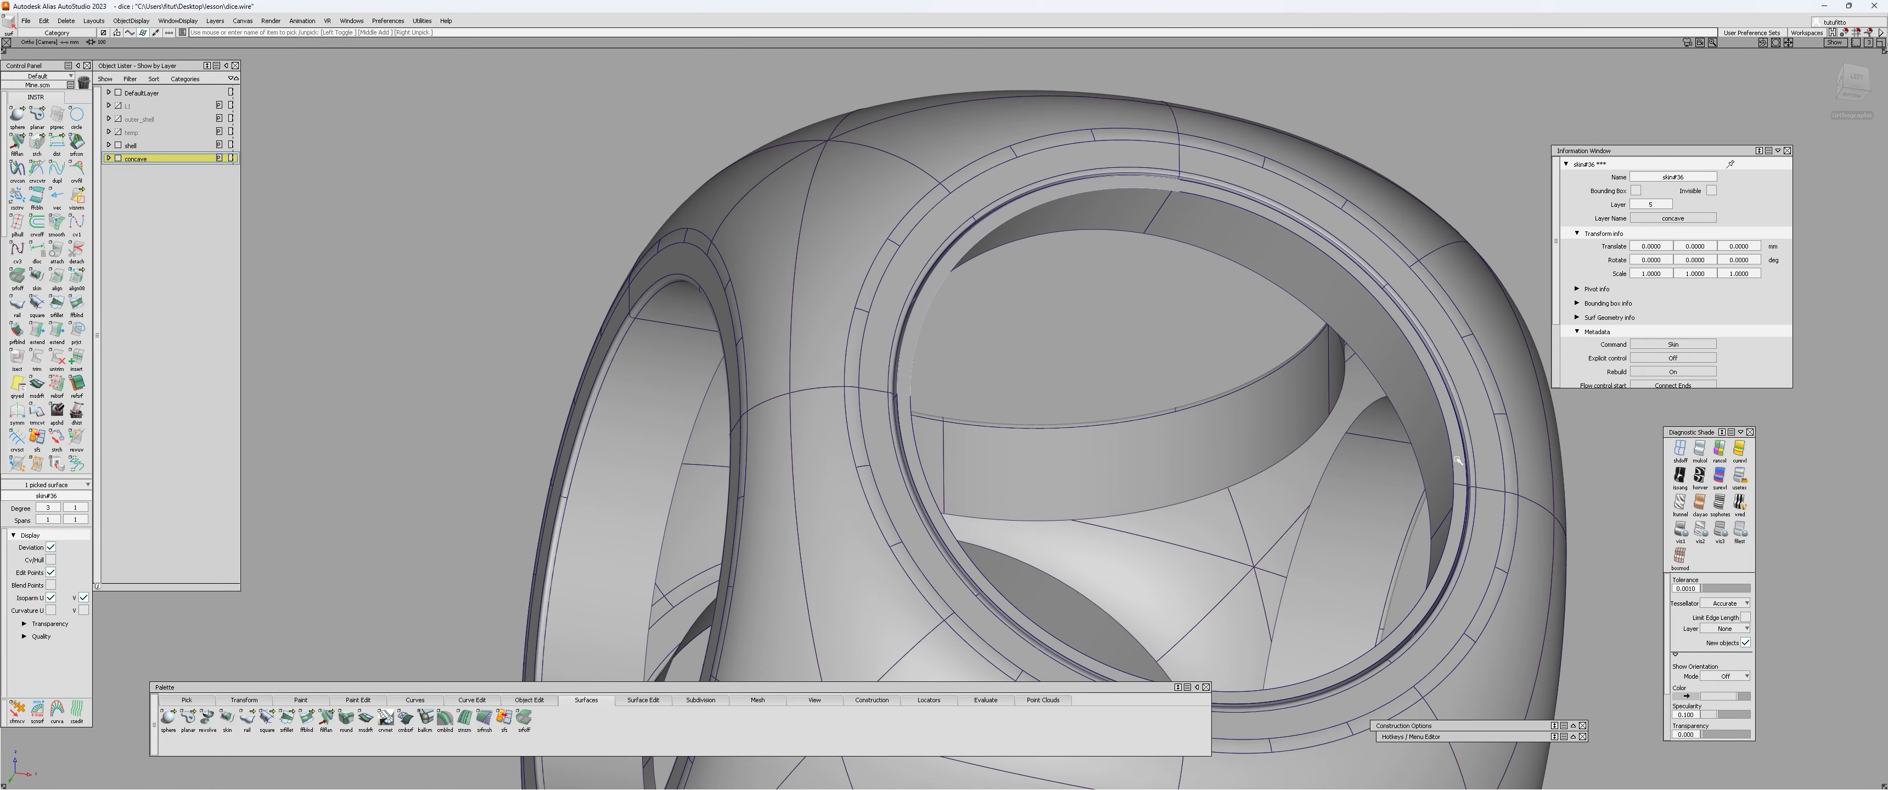
left_click(1458, 410)
left_click_drag(1030, 403, 893, 445, "alt+shift")
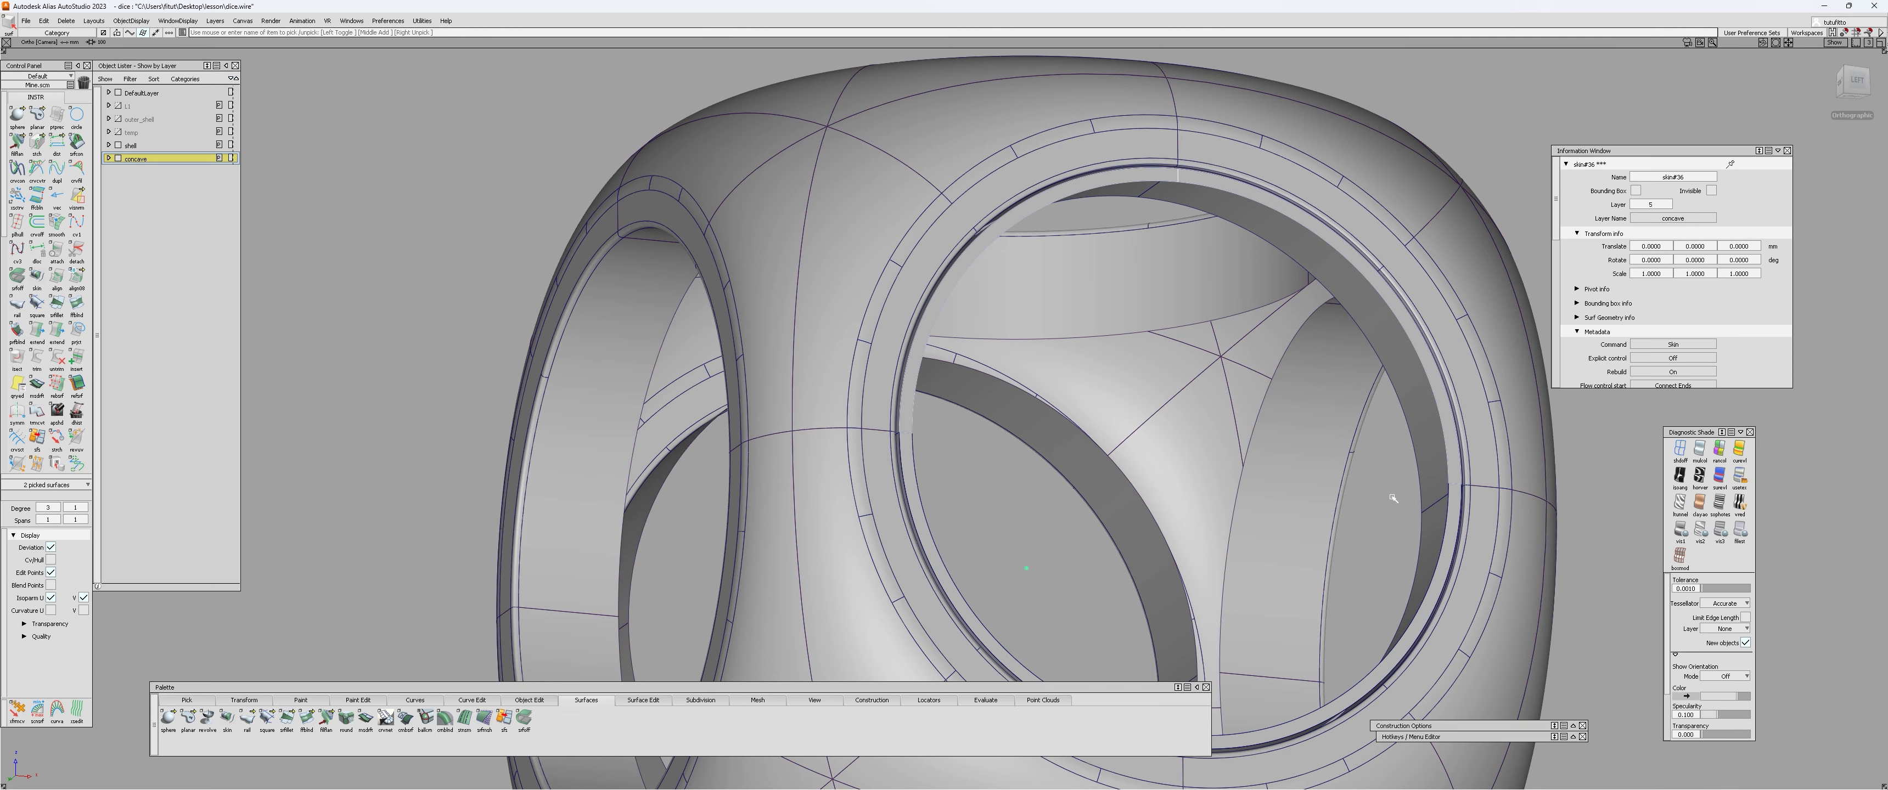
left_click_drag(1391, 497, 893, 440, "alt+shift")
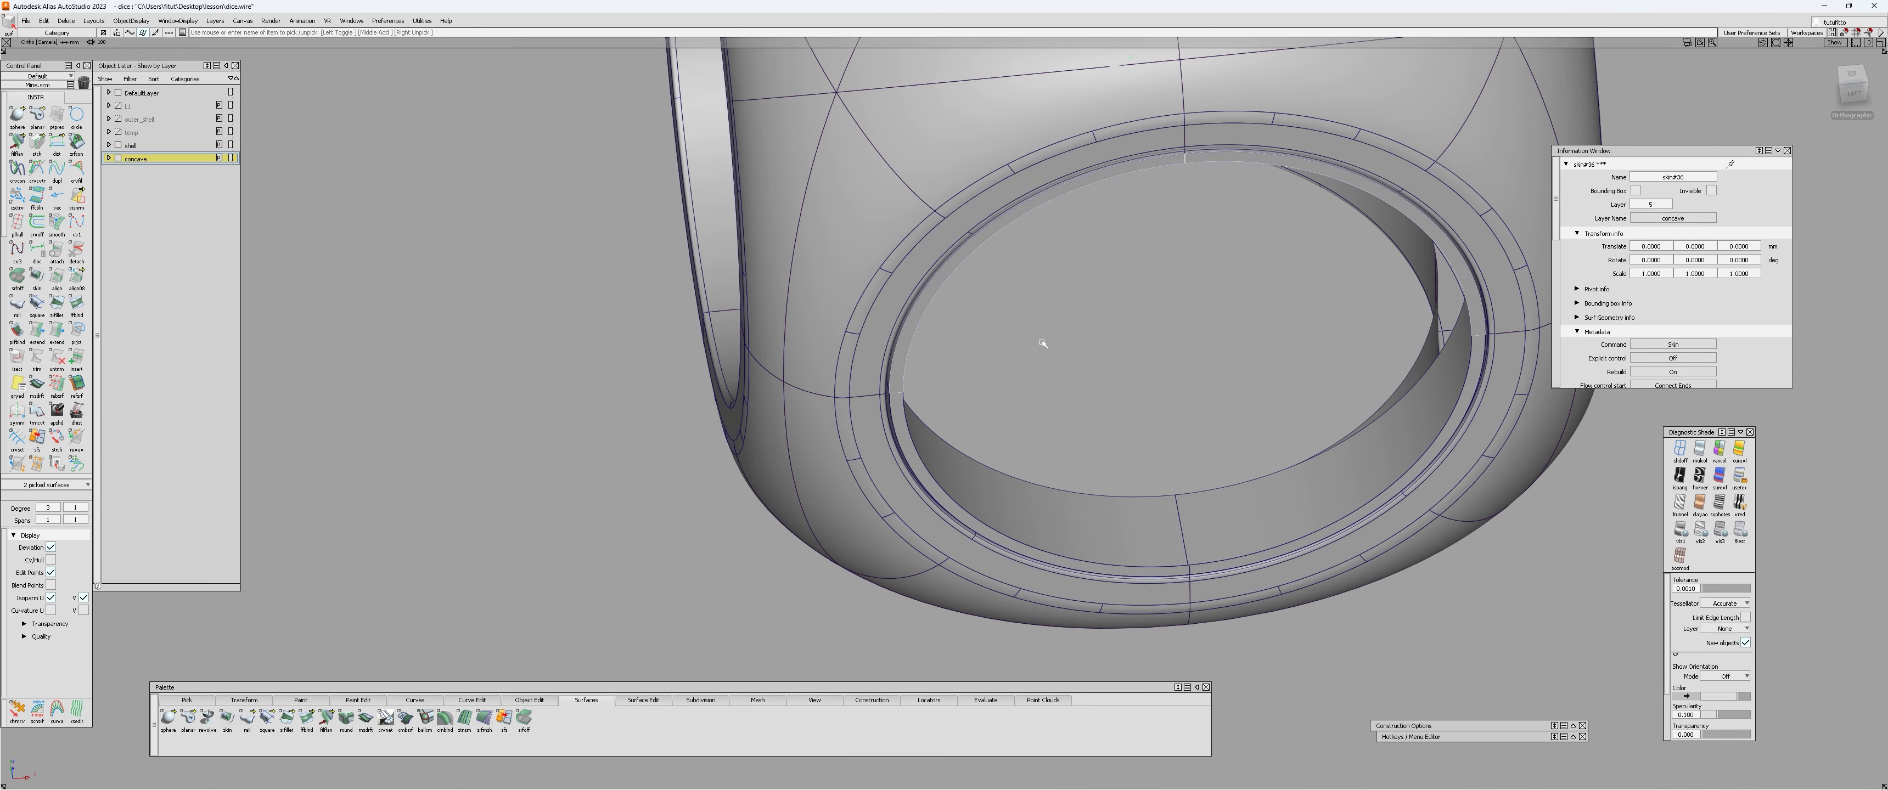
key("alt+h")
Step: Draw a straight edit-point curve snapped between the inner end corners of the half ring
key("c")
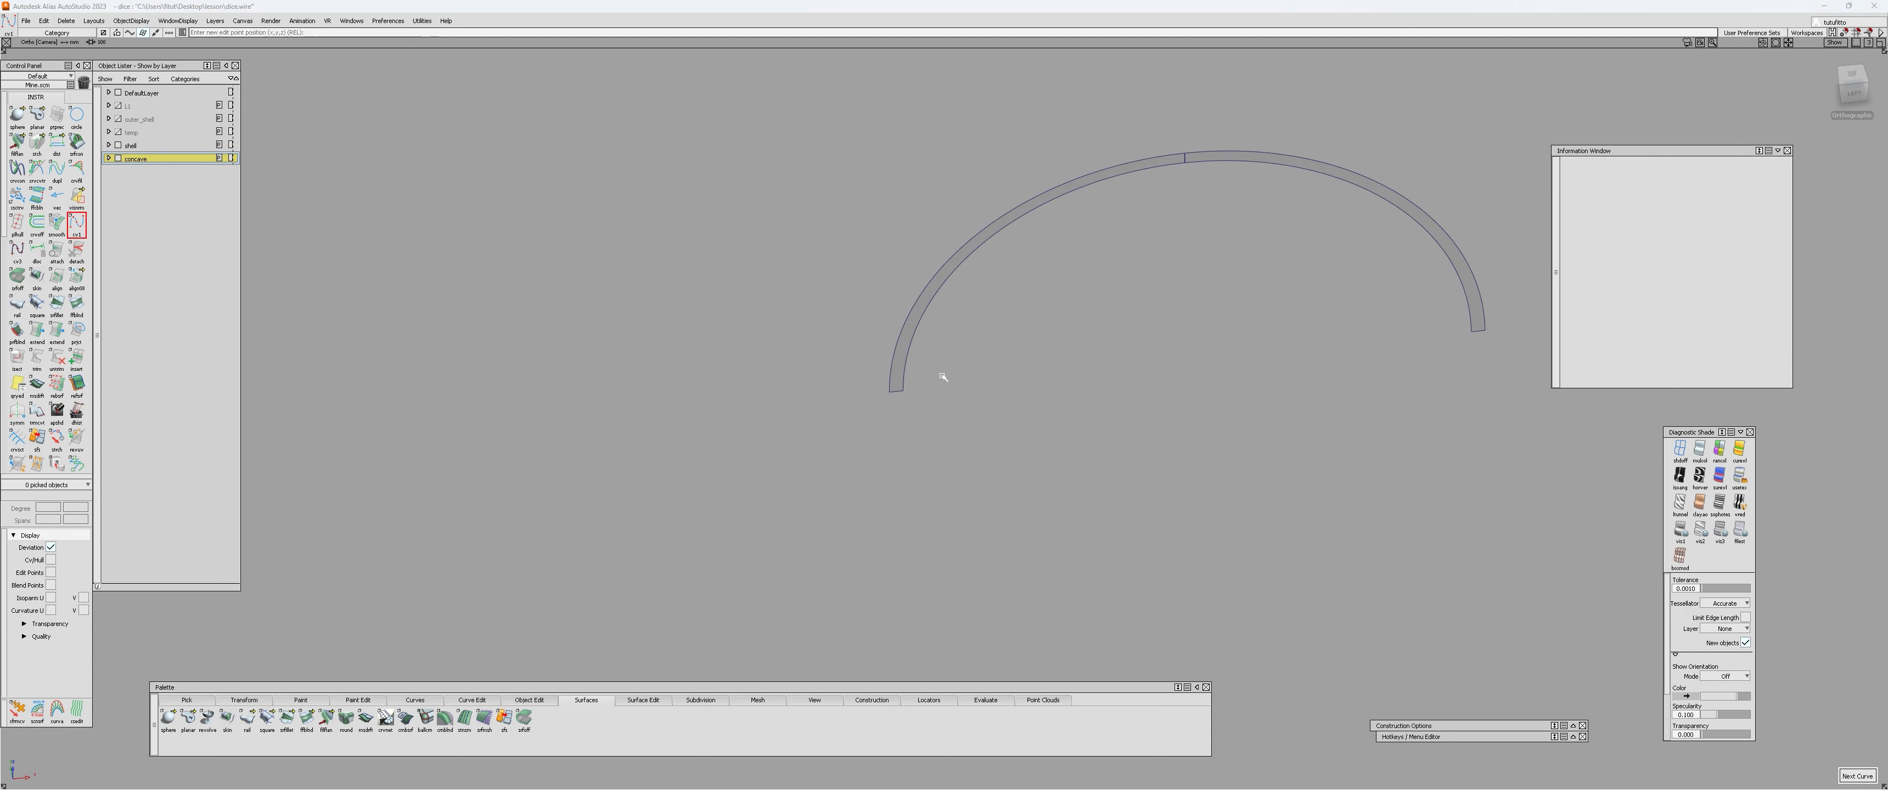
left_click(903, 391, "ctrl")
left_click(1458, 332, "ctrl")
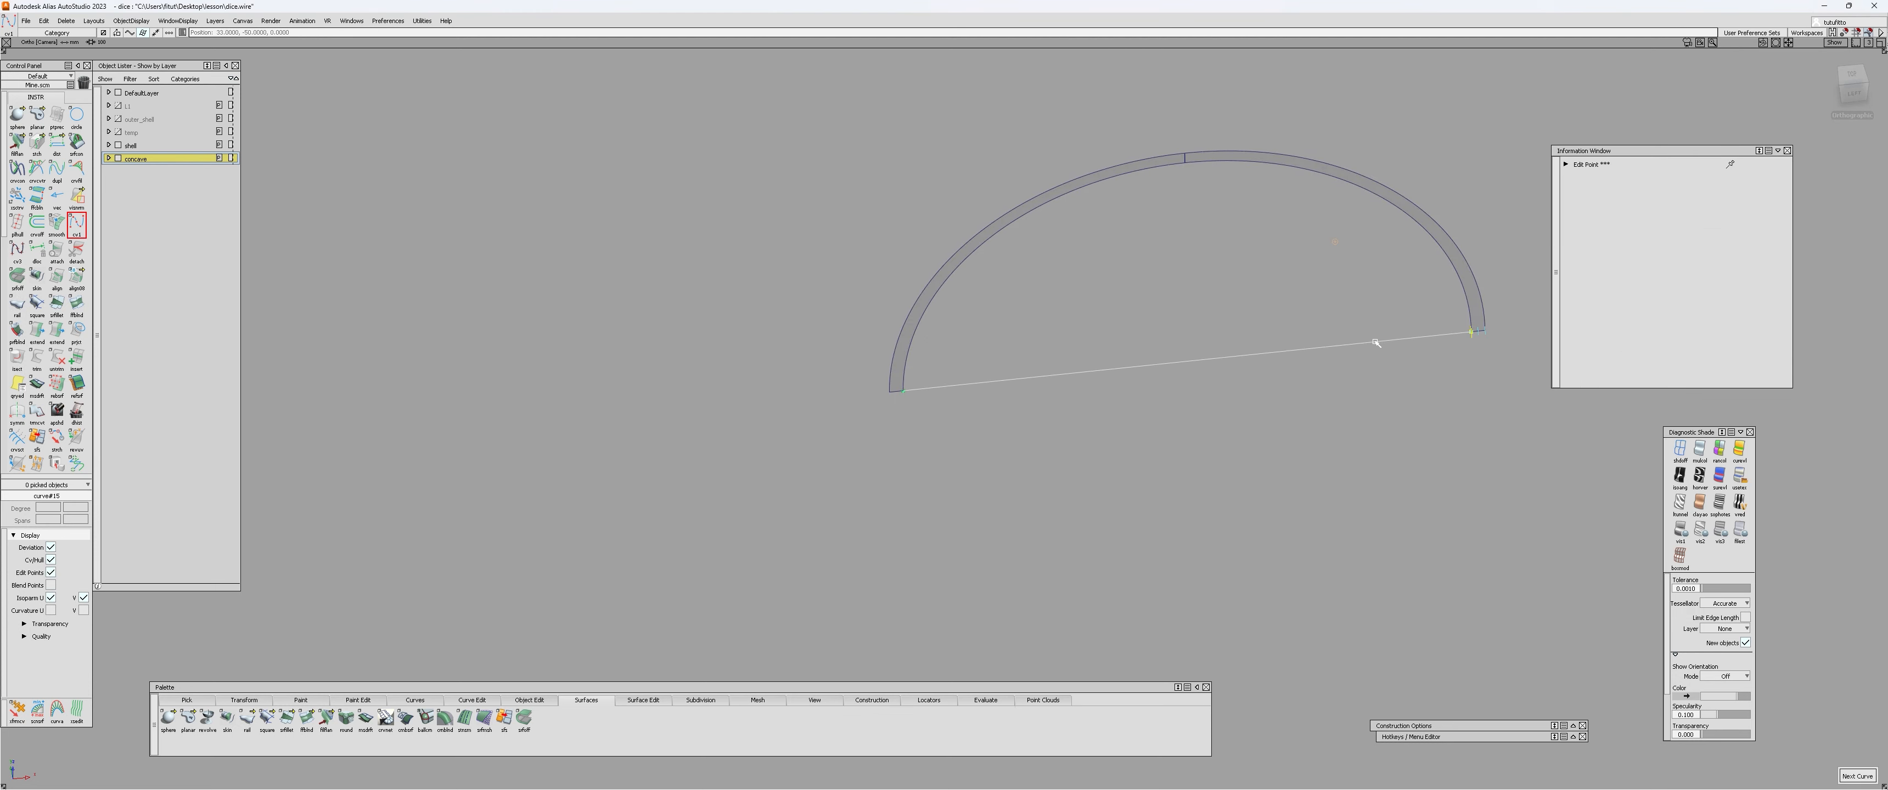
left_click_drag(1376, 343, 1189, 402, "alt+shift")
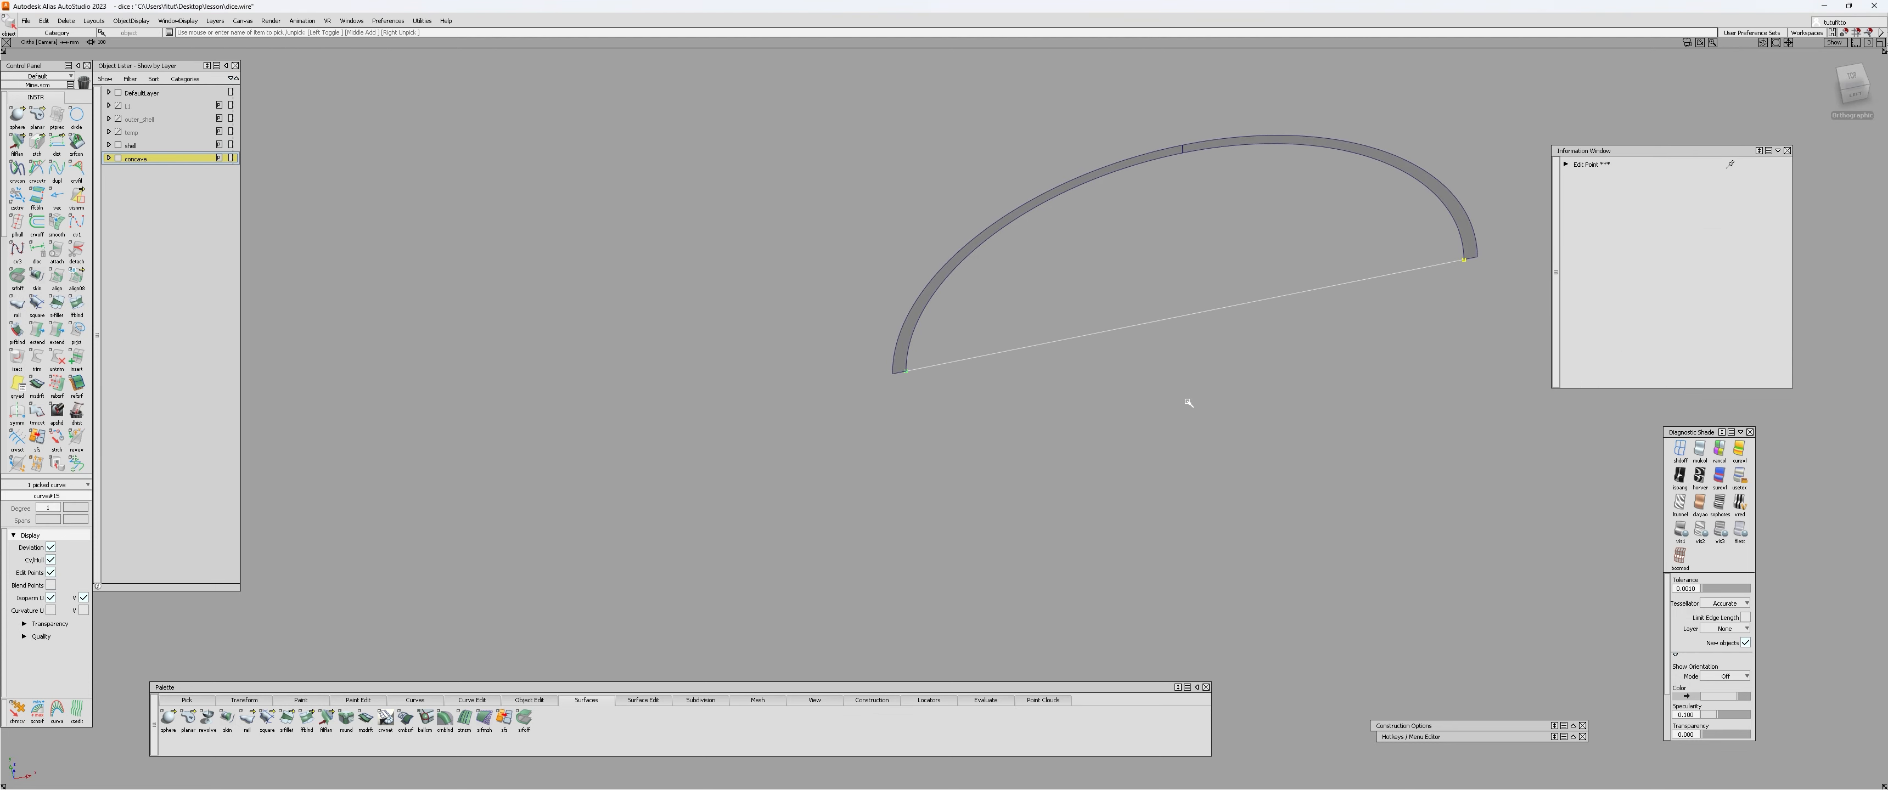
left_click_drag(933, 336, 1146, 362, "alt+shift")
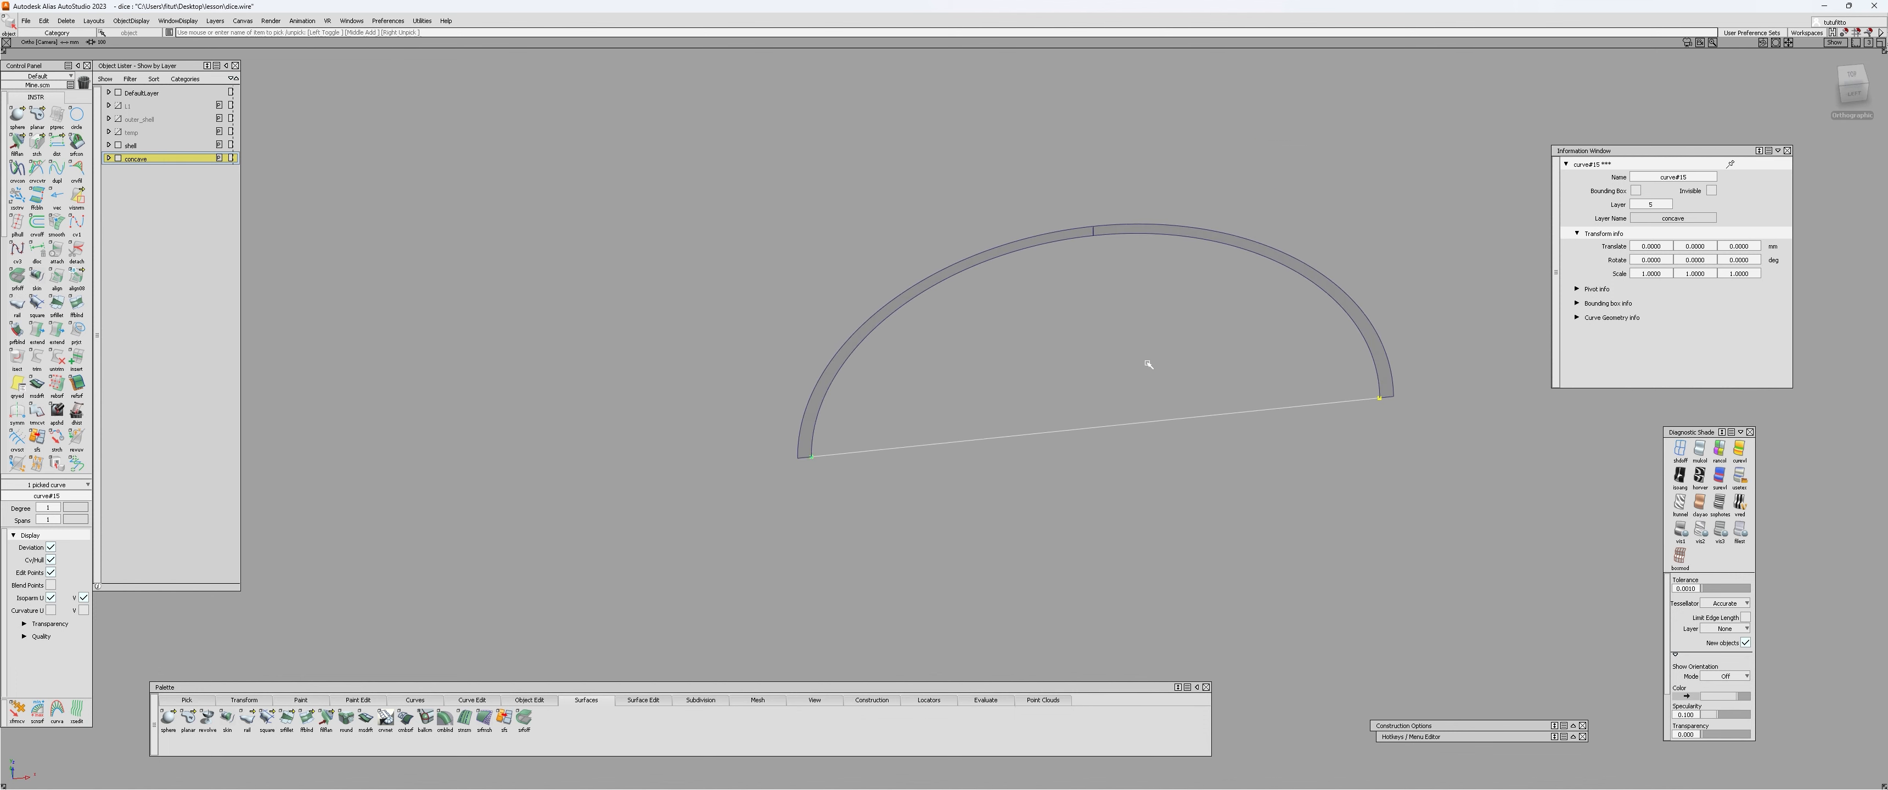
Step: Isolate the straight curve and switch to the top view
left_click_drag(1041, 387, 1071, 480)
key("alt+h")
left_click(1071, 480)
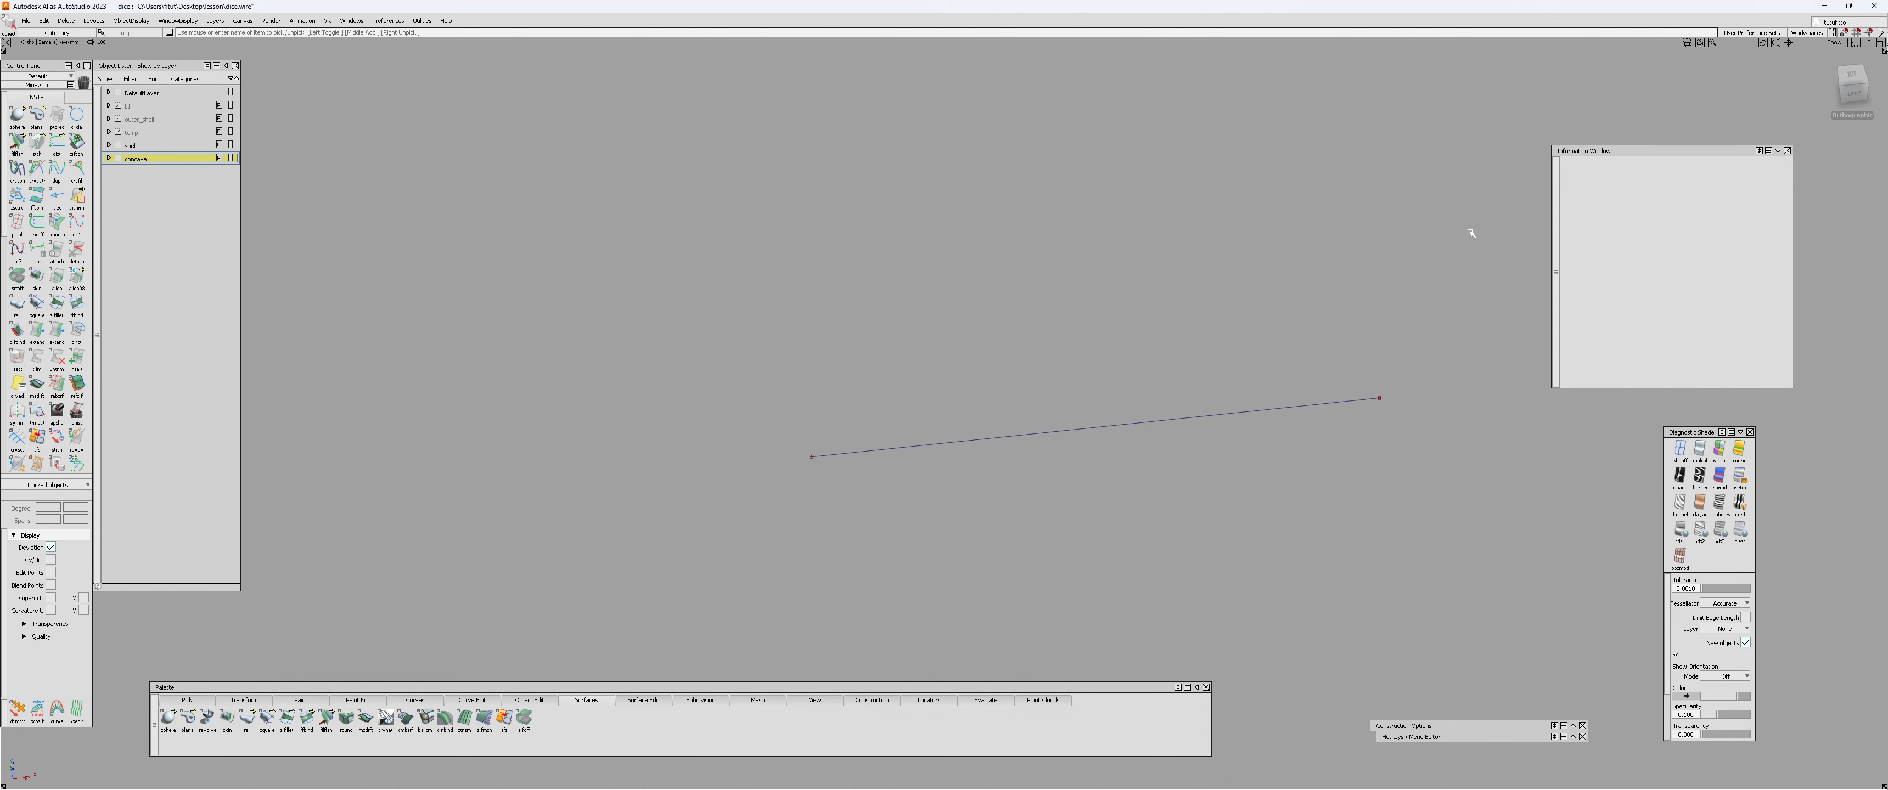
left_click(1852, 74)
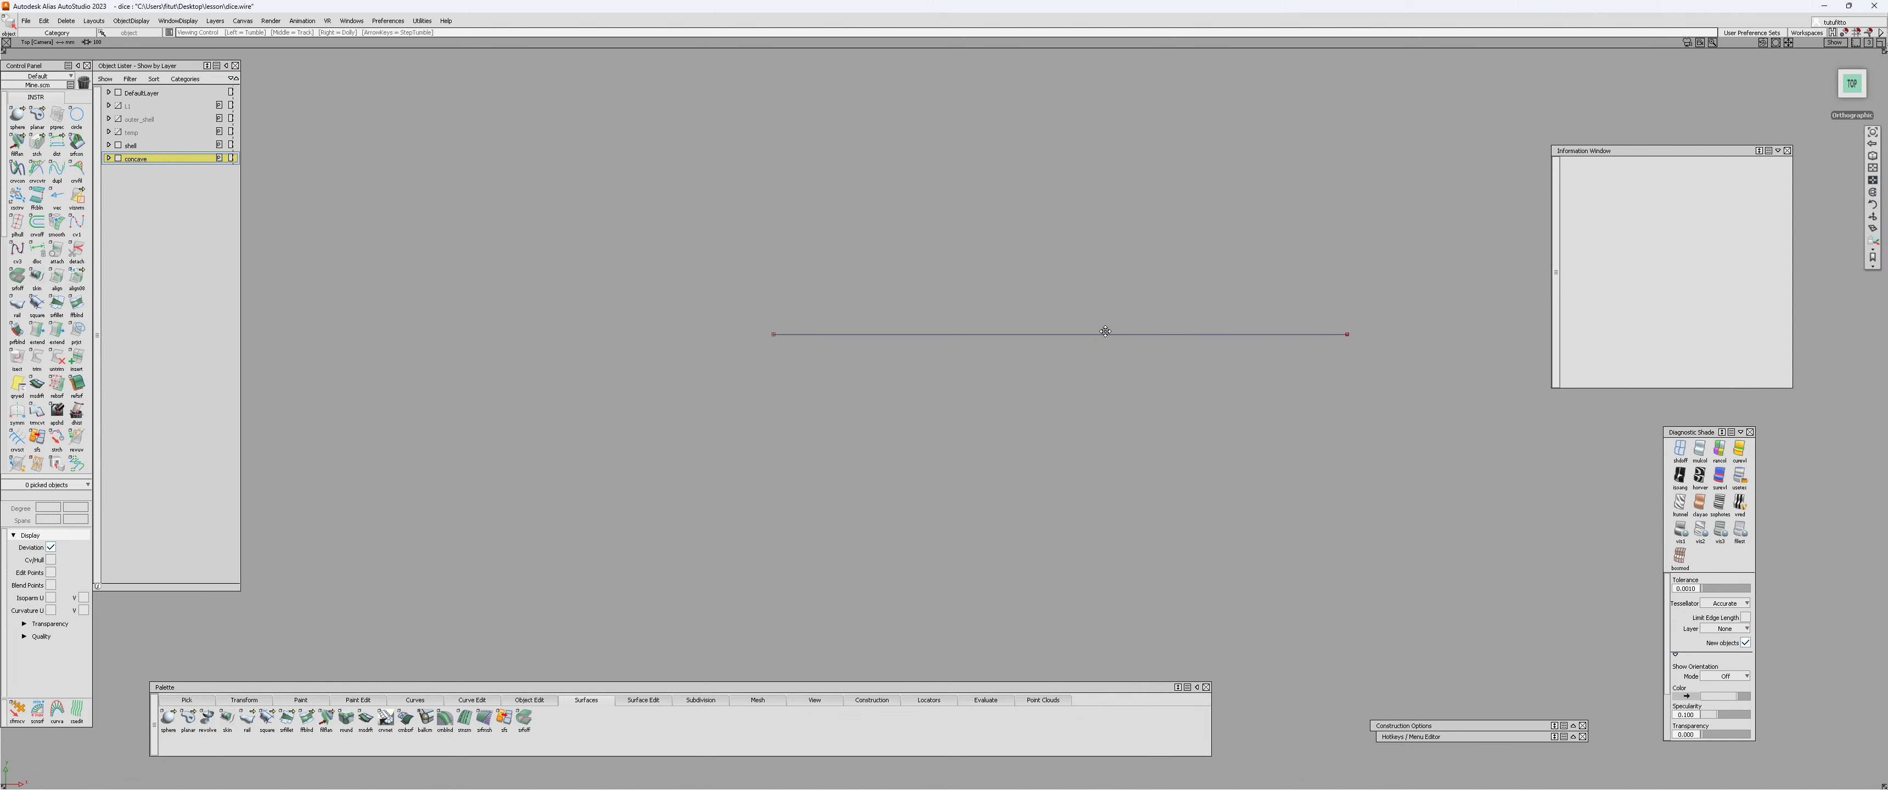
Step: Frame the straight curve in the top view and turn on the grid display
left_click_drag(1037, 352, 1019, 425)
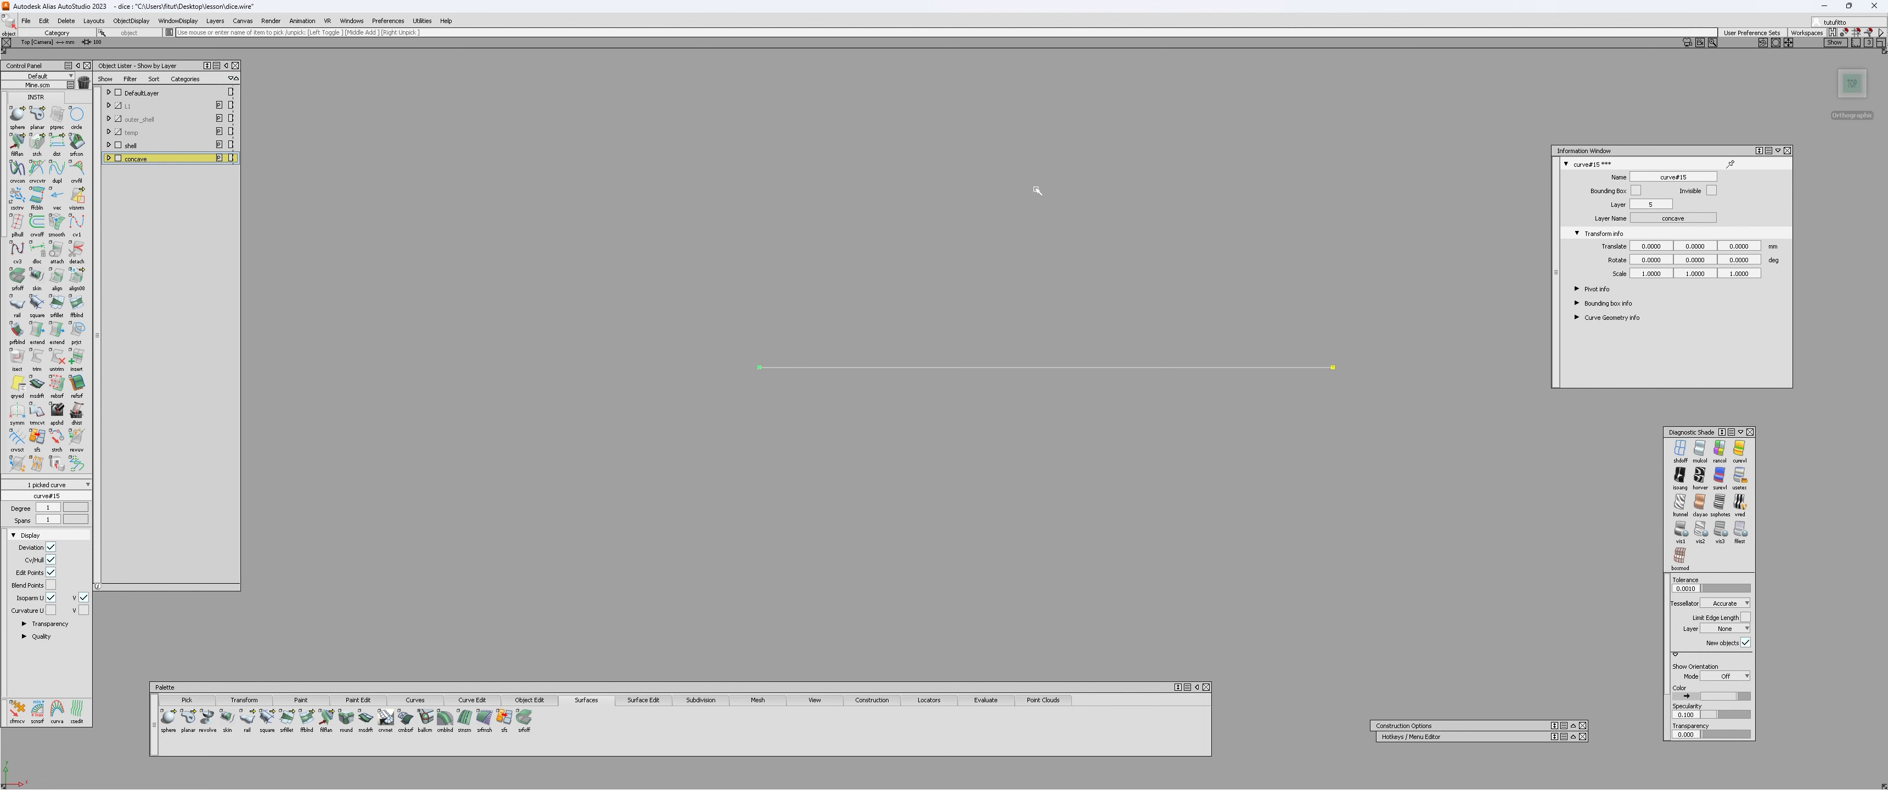
right_click_drag(1071, 371, 1121, 372, "alt+shift")
middle_click_drag(1055, 371, 1016, 435, "alt+shift")
right_click_drag(1021, 430, 831, 423, "alt+shift")
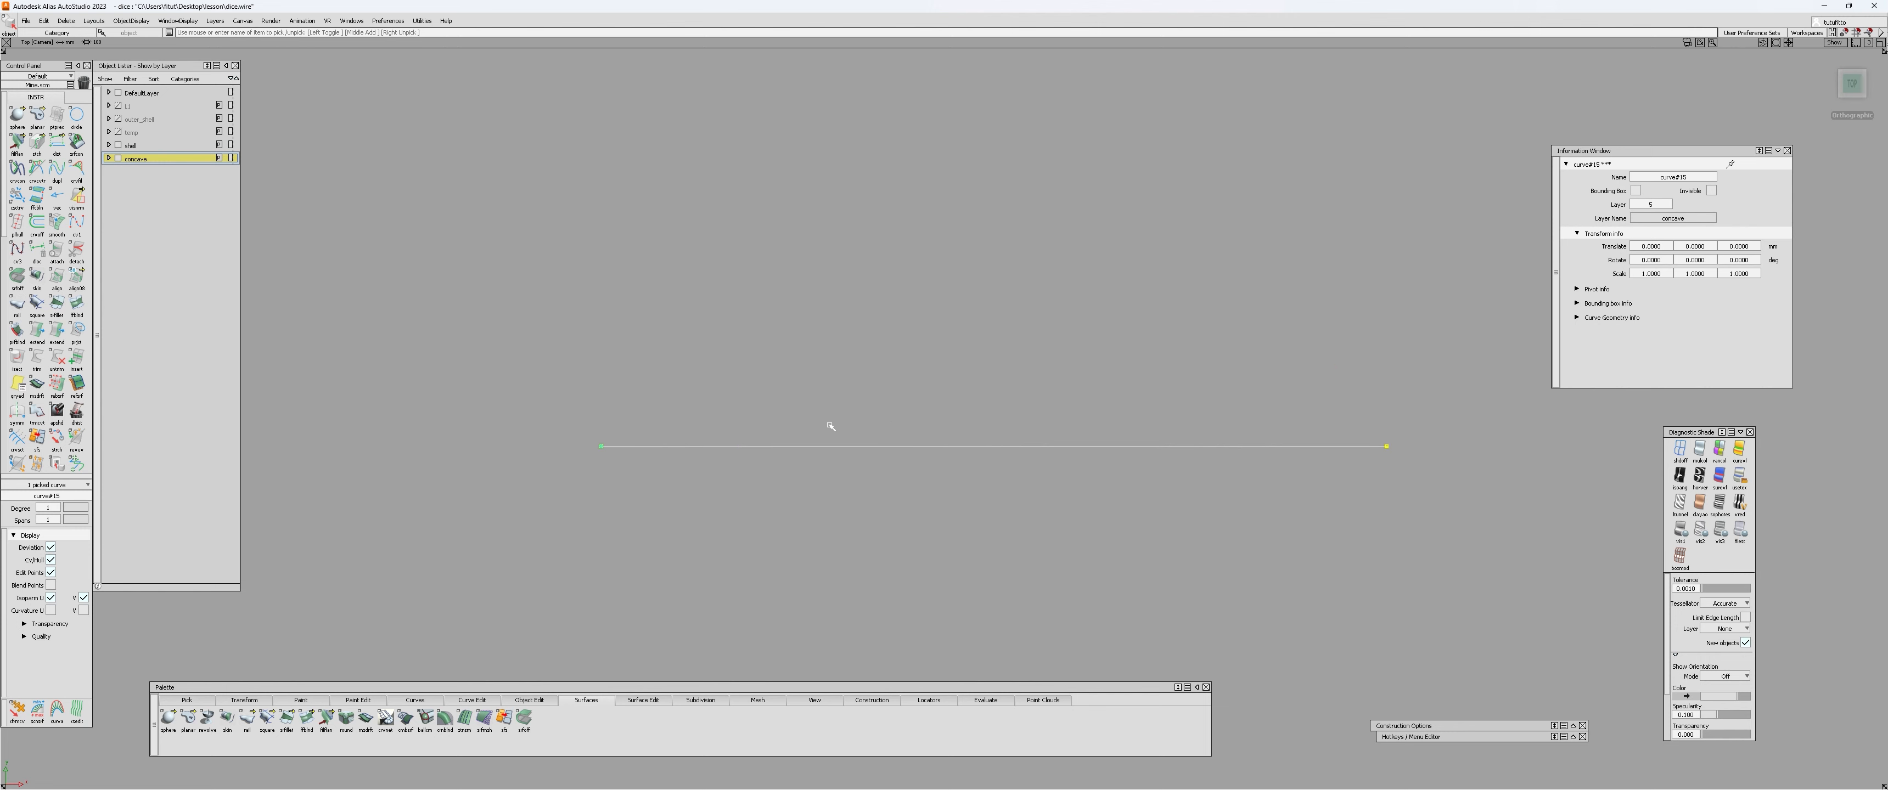
right_click_drag(1152, 421, 1117, 444, "alt+shift")
left_click(1084, 393)
right_click_drag(1081, 386, 1087, 333, "ctrl+shift")
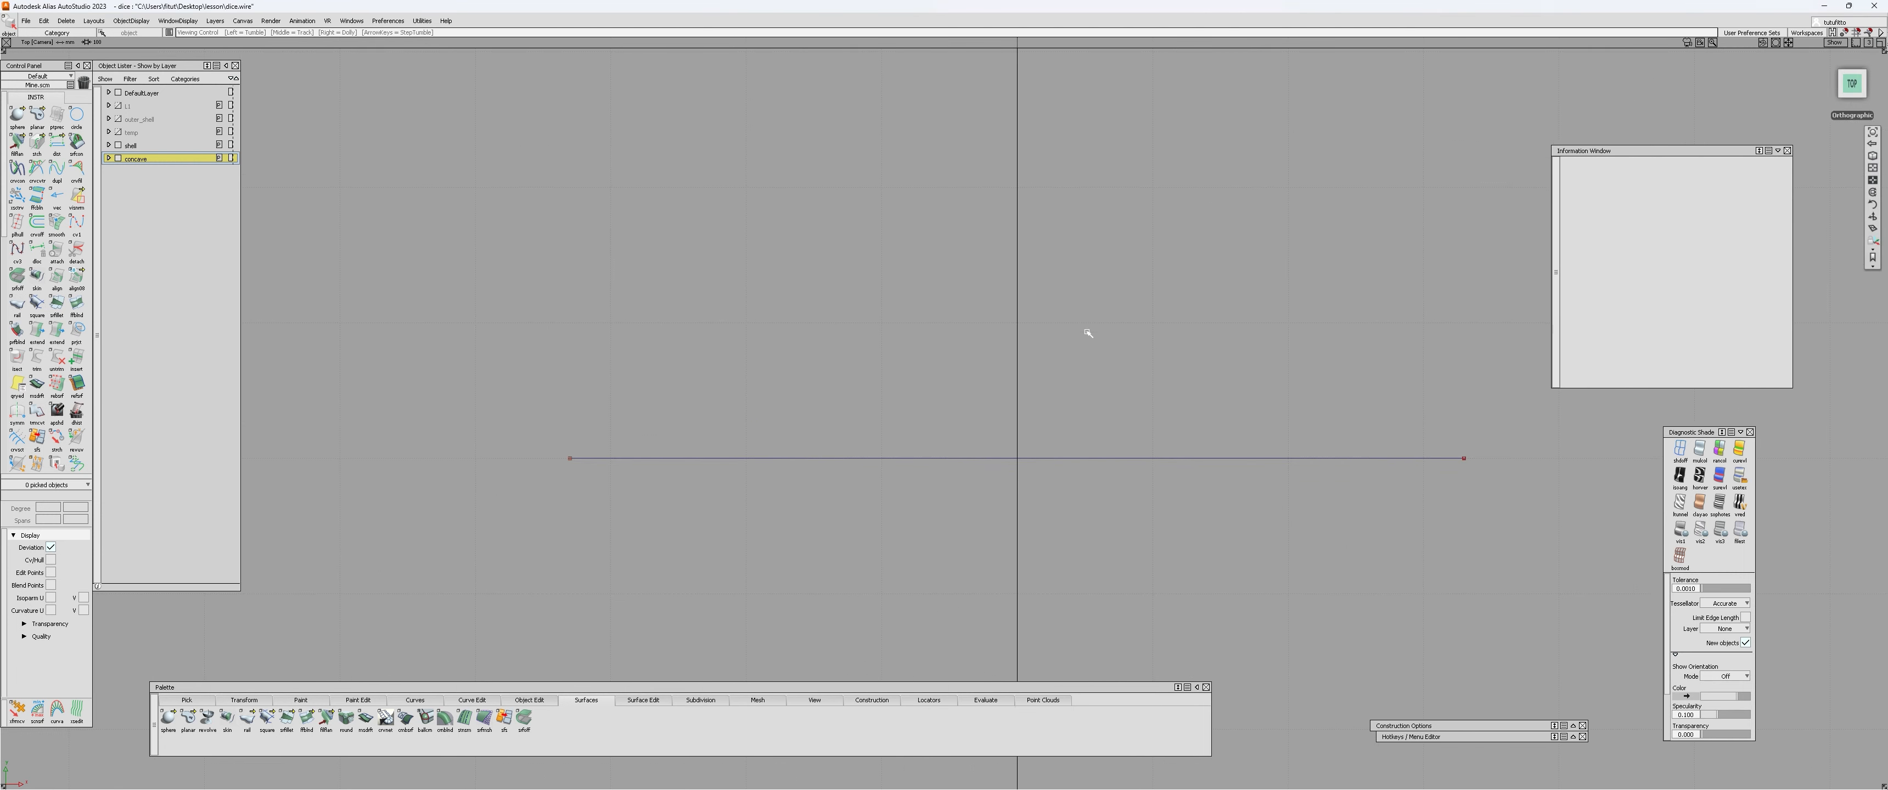
Step: Set the degree of the horizontal curve to 3
left_click_drag(1087, 333, 1094, 532)
key("ctrl+d")
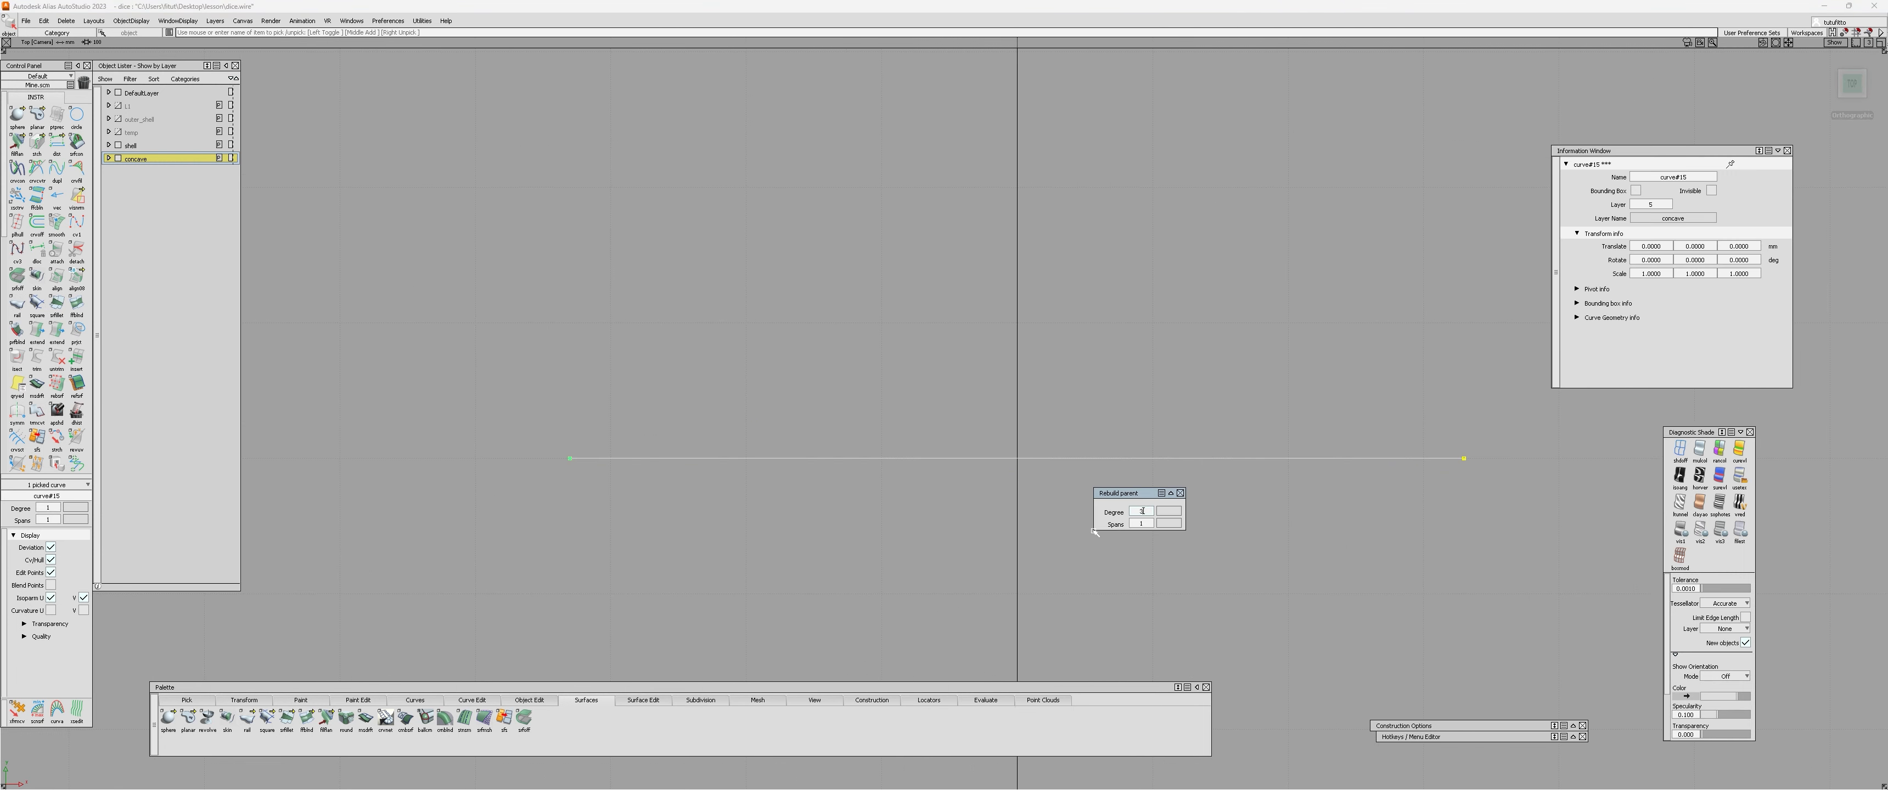
type("3")
key("Return")
right_click_drag(1091, 527, 1070, 439, "alt+shift")
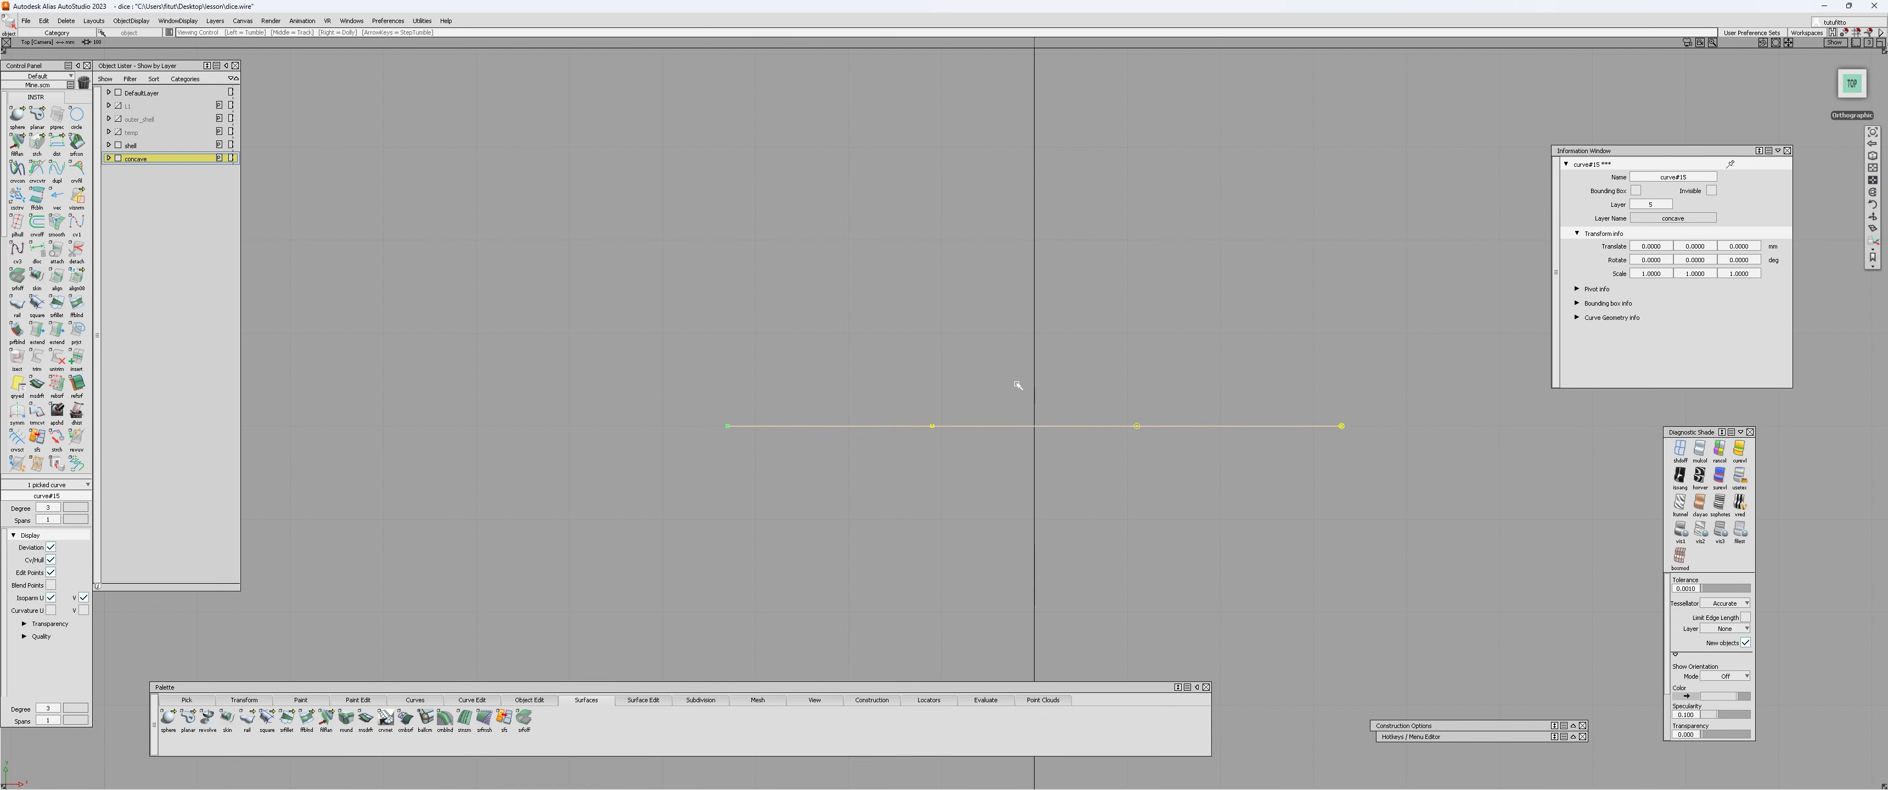
right_click_drag(1018, 385, 1012, 388, "alt+shift")
Step: Draw a perpendicular line about 29 mm long upward from the midpoint of the horizontal curve
key("ctrl+l")
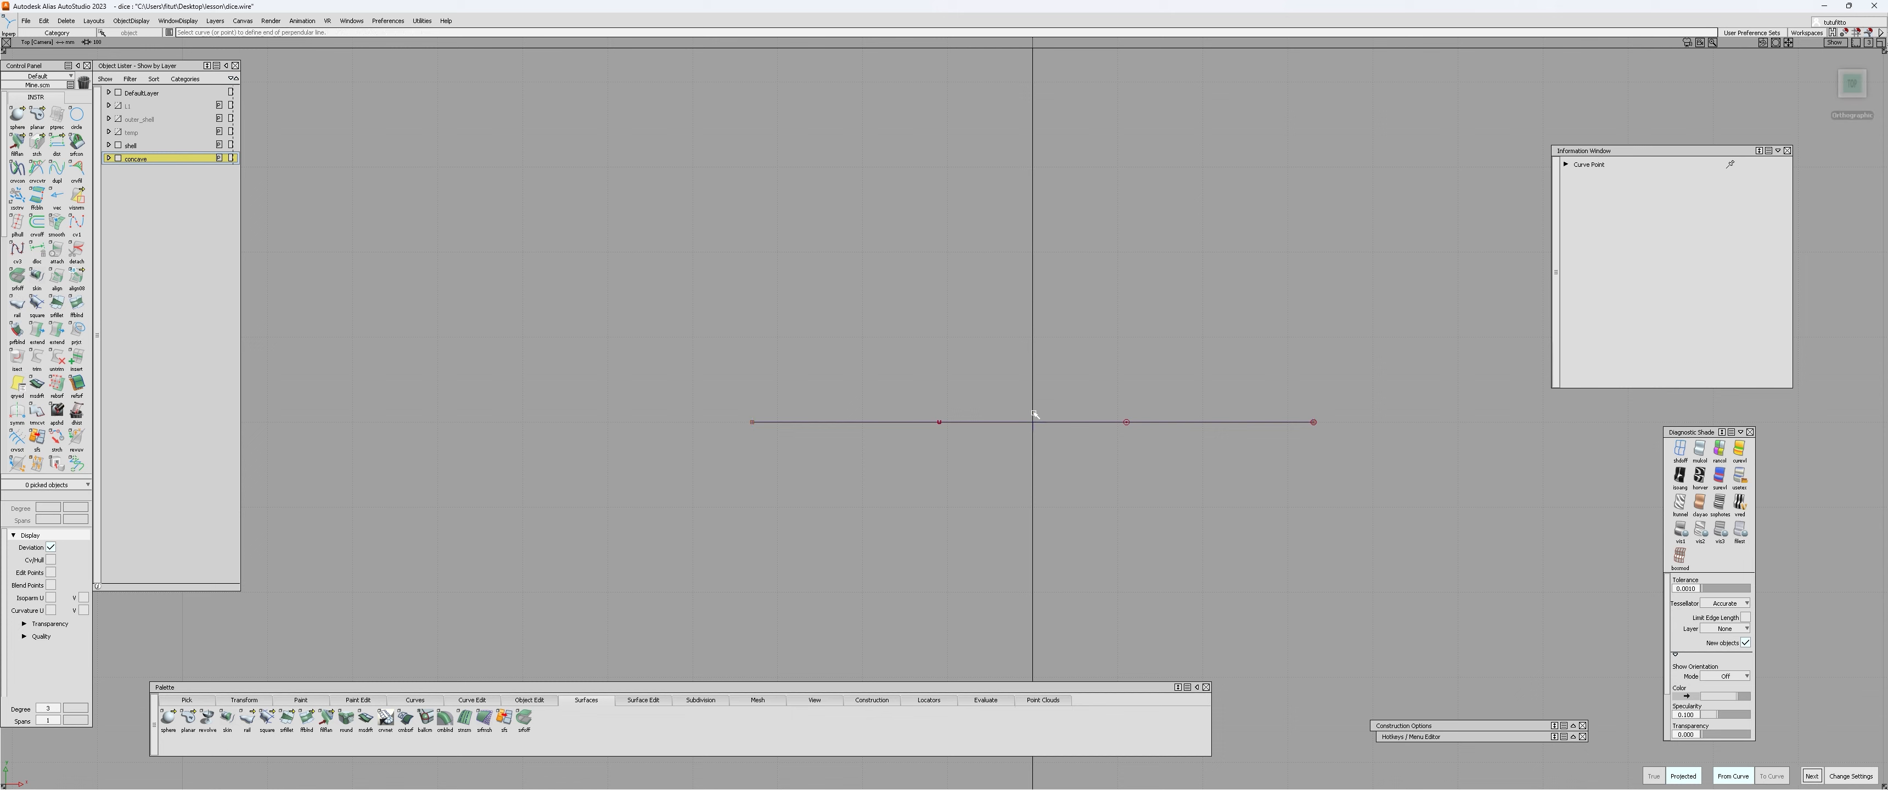
left_click_drag(1034, 422, 1008, 321)
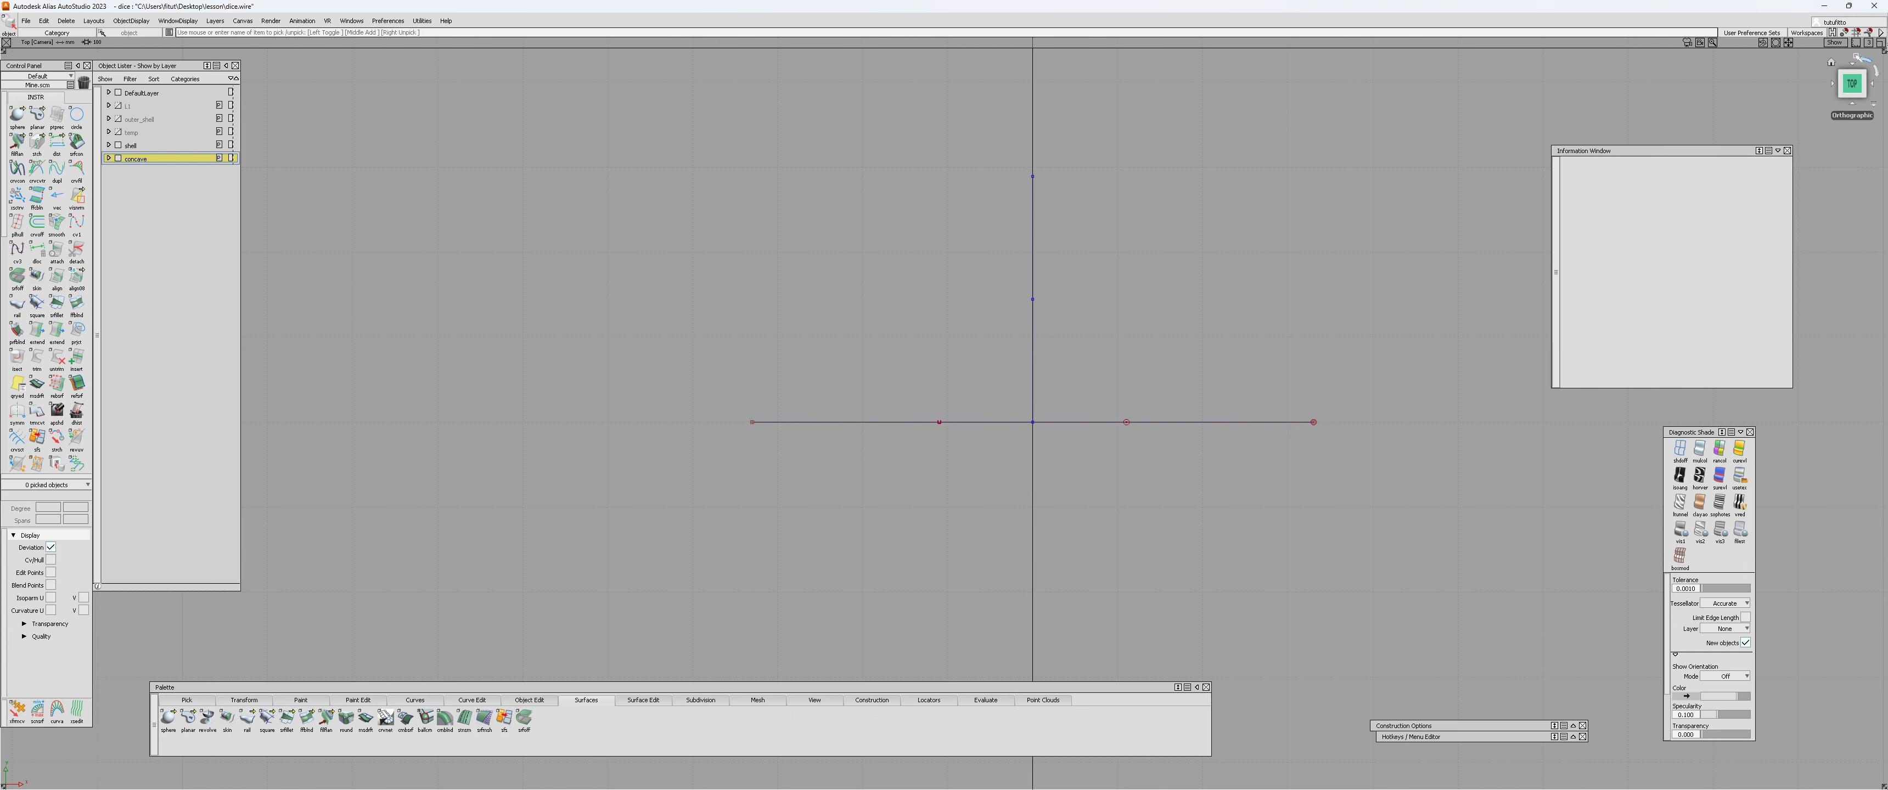
left_click(1853, 83)
Step: Set the perpendicular line's length to 10 mm
left_click(1015, 250)
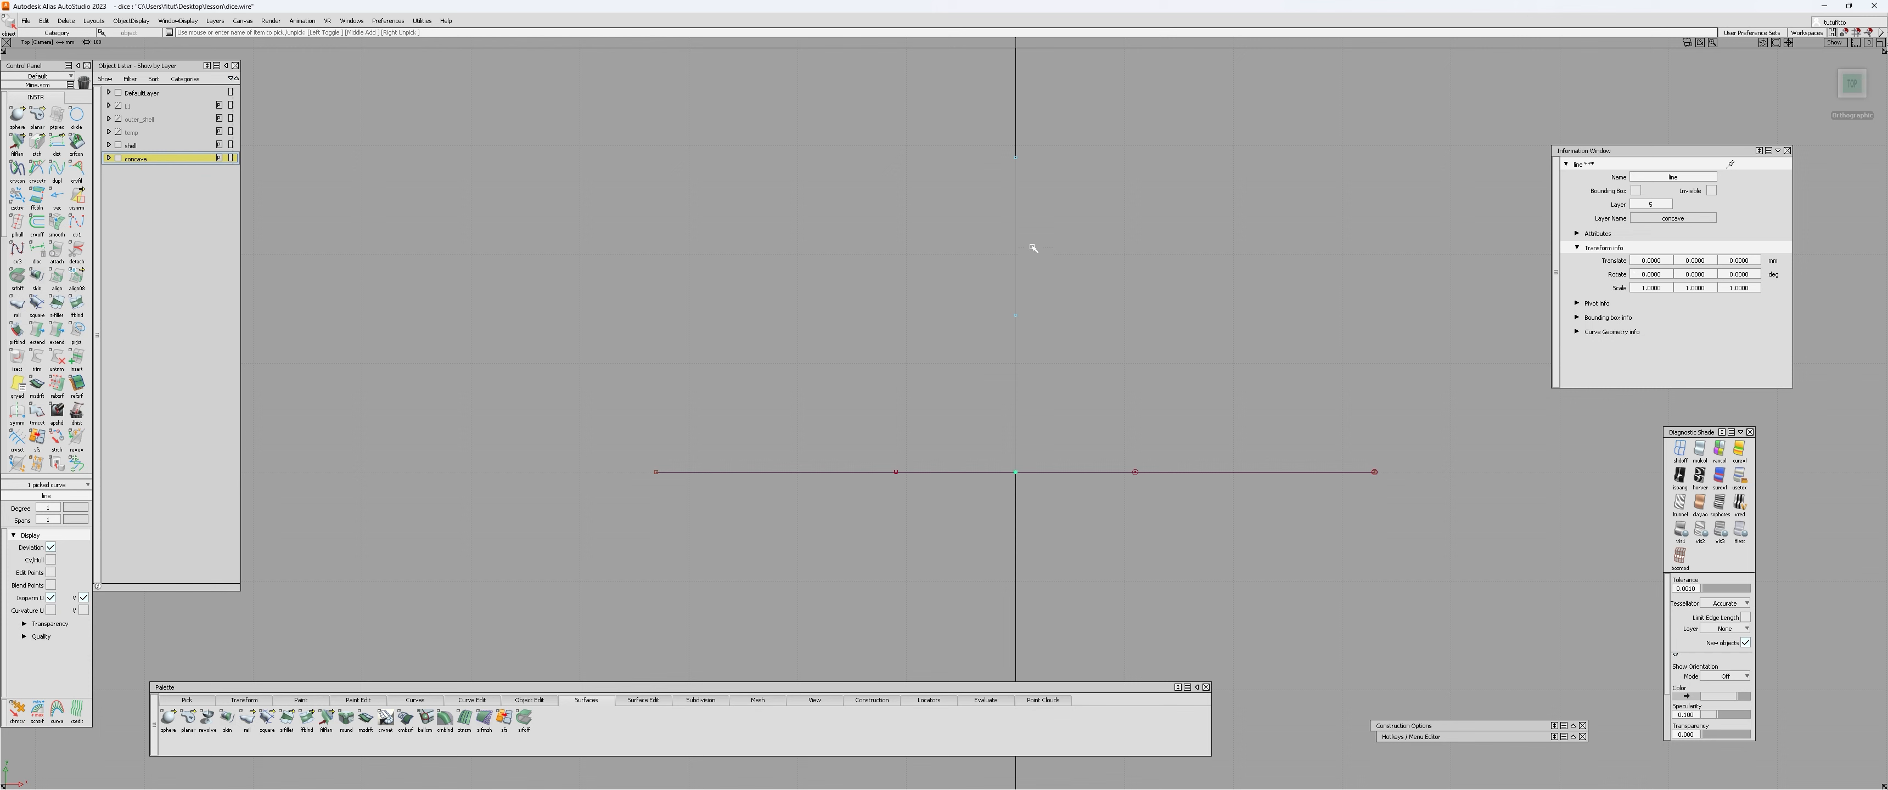
left_click(1583, 234)
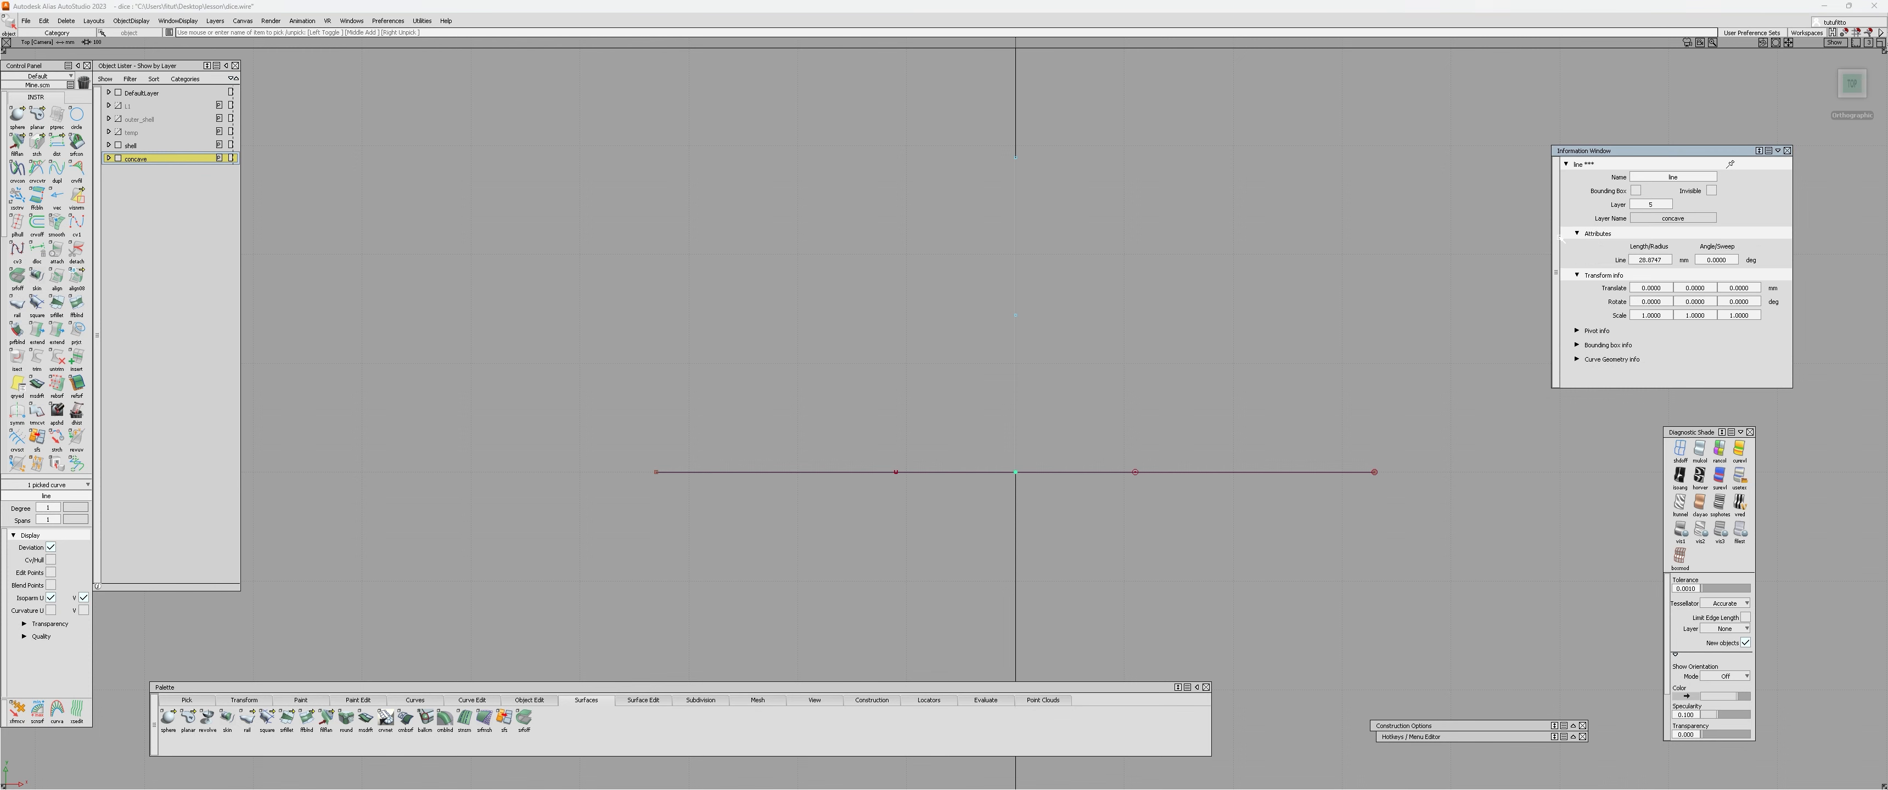
left_click(1662, 260)
type("10")
key("Return")
left_click(982, 367)
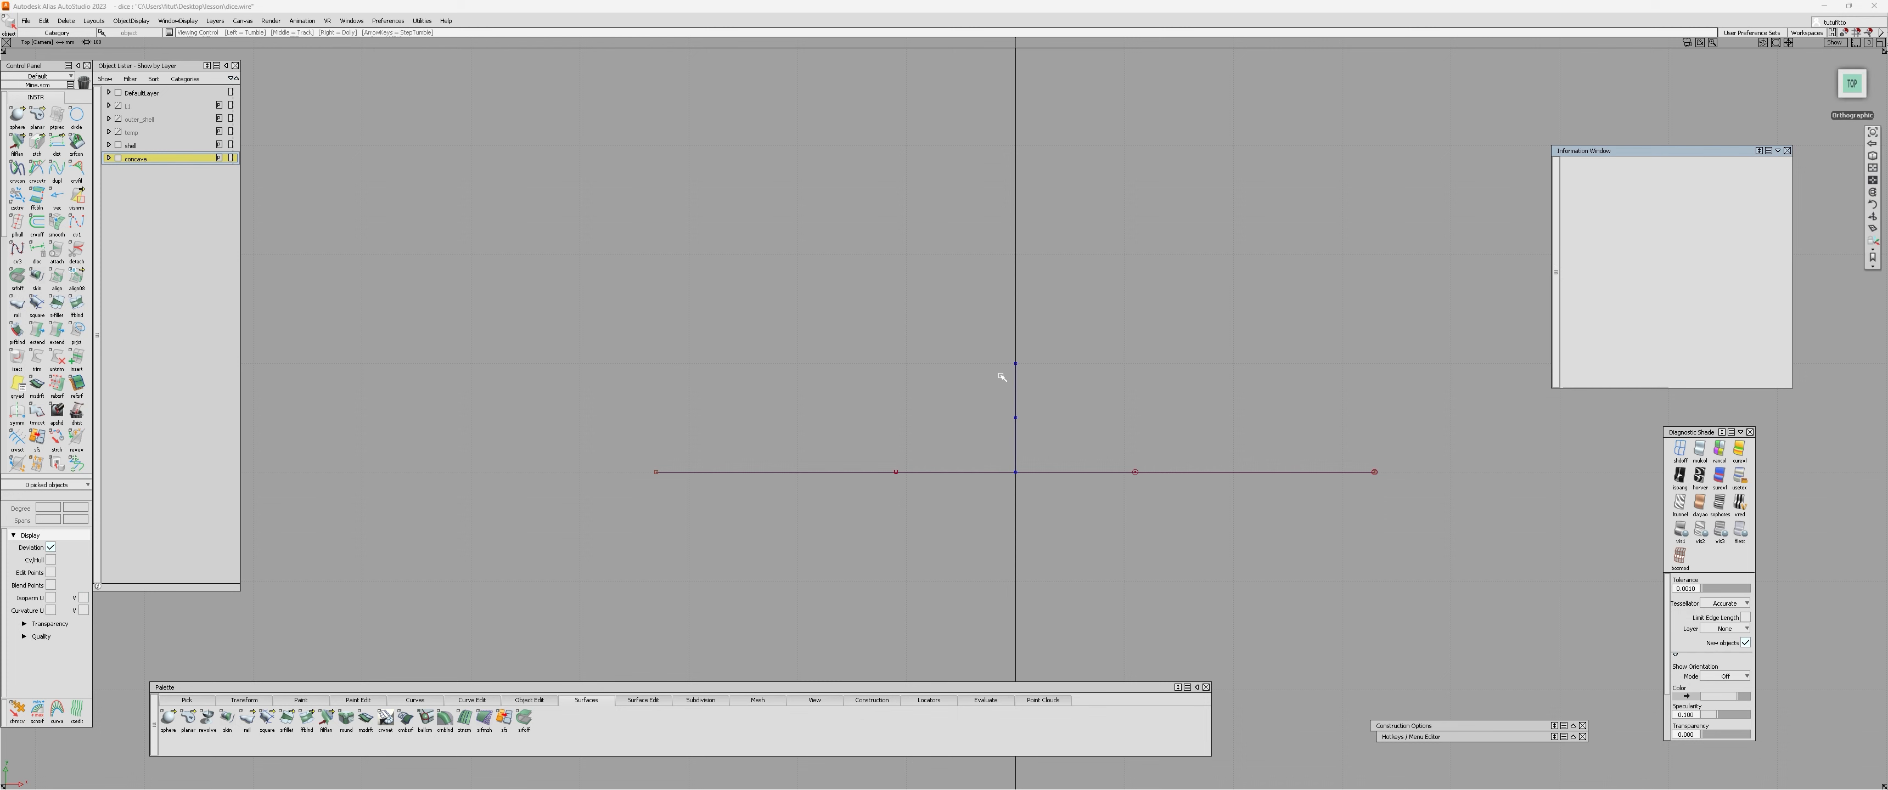
Step: Scale the two inner control vertices of the horizontal curve by 1.2 to spread them apart
right_click_drag(999, 376, 971, 387, "alt+shift")
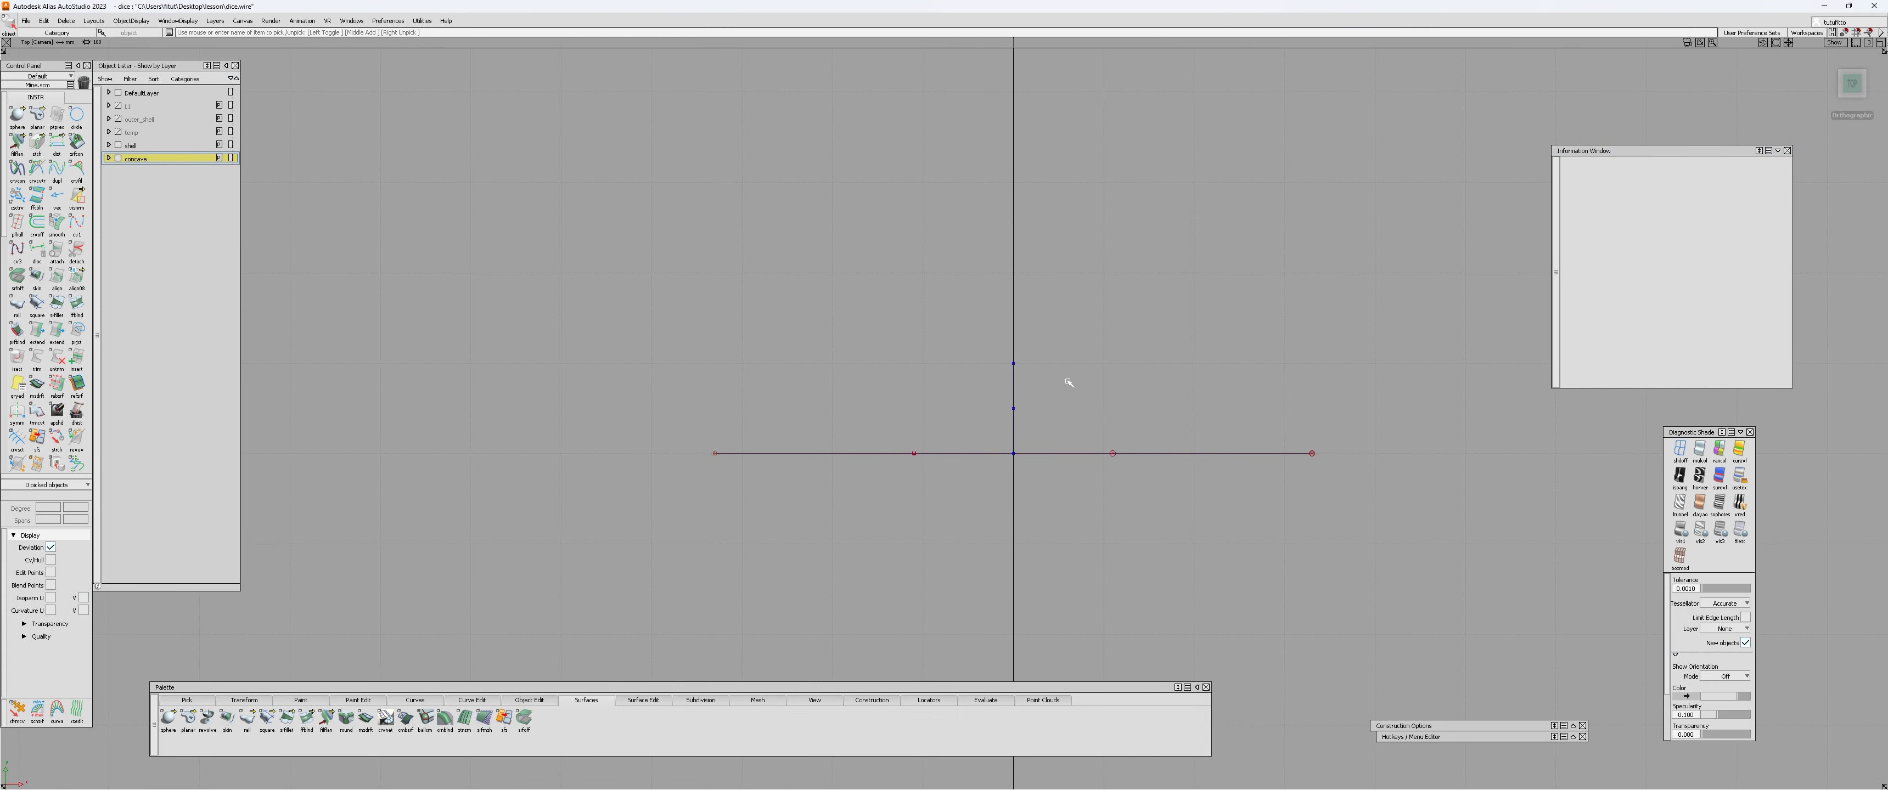
right_click_drag(931, 471, 940, 460, "alt+shift")
left_click_drag(940, 460, 889, 438, "ctrl+shift")
left_click(910, 450)
left_click(1138, 450)
right_click_drag(1119, 373, 1041, 413, "ctrl+shift")
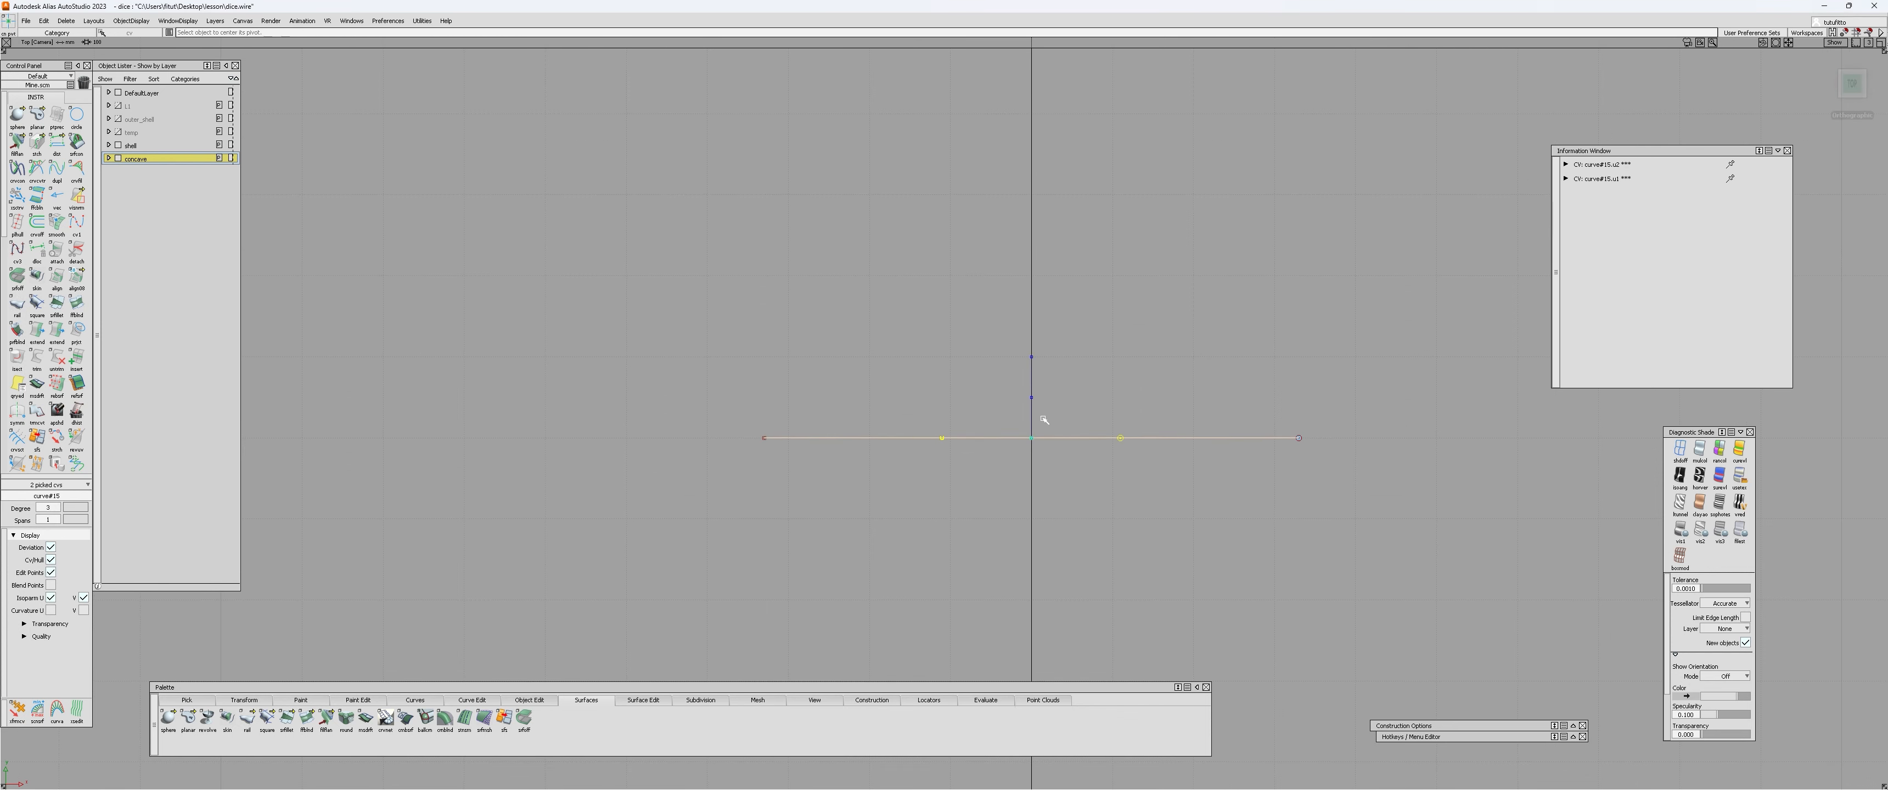
key("s")
type("1.2")
key("Return")
key("ctrl+shift+n")
Step: Bend the horizontal curve into an arc by raising its midpoint handle to the upper end of the perpendicular line
key("s")
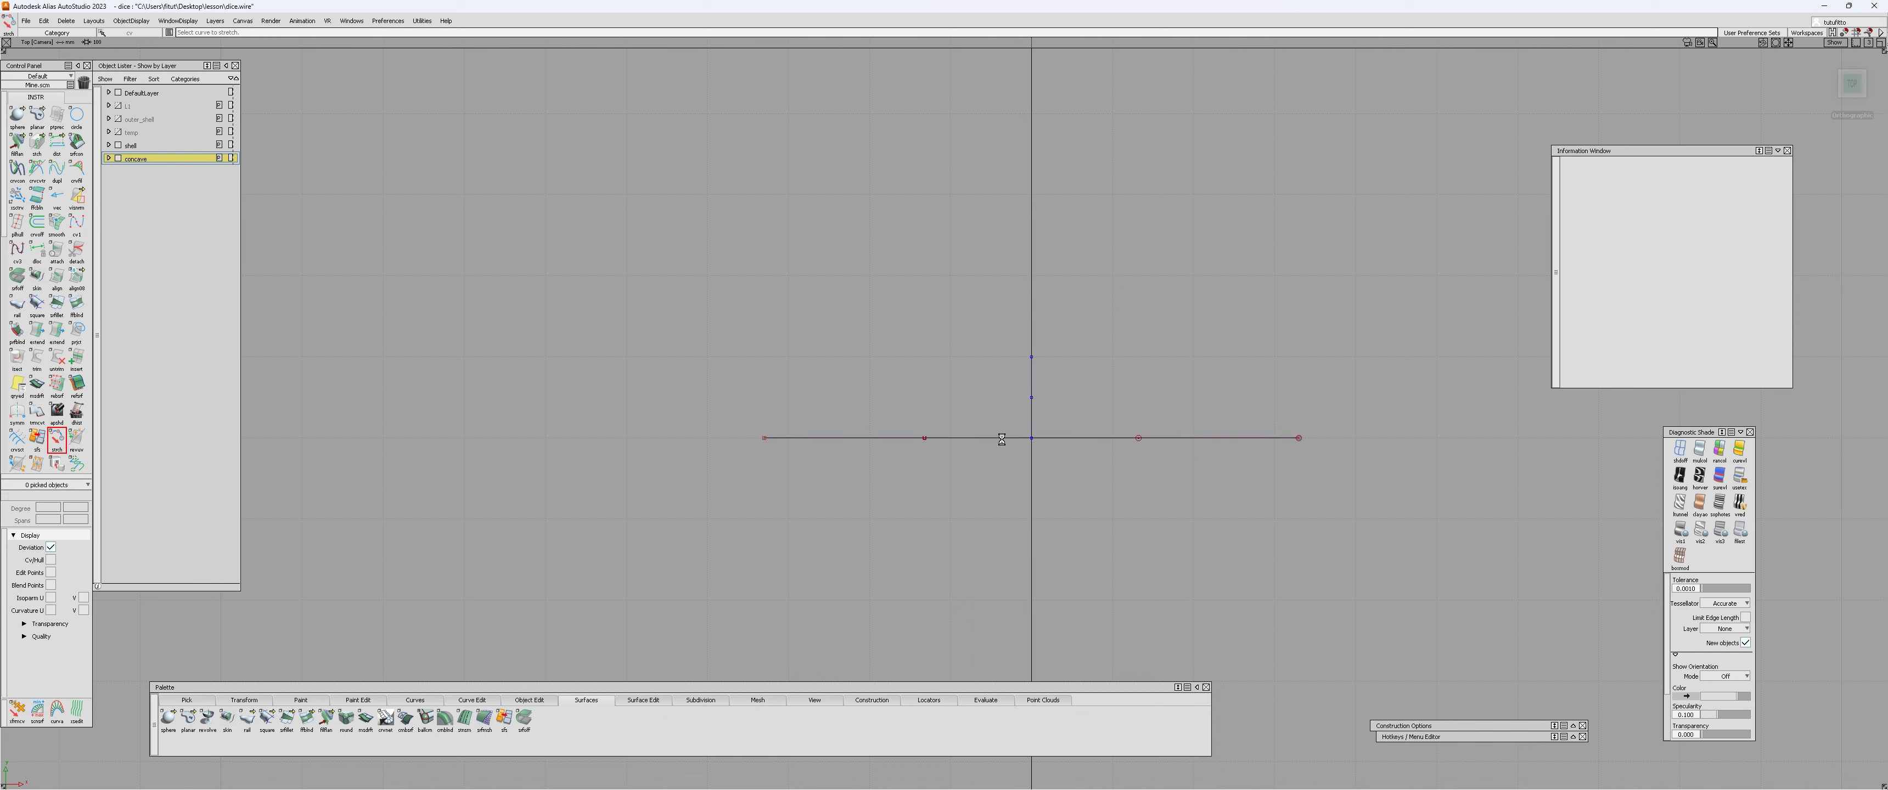
left_click(1003, 439)
left_click(1815, 776)
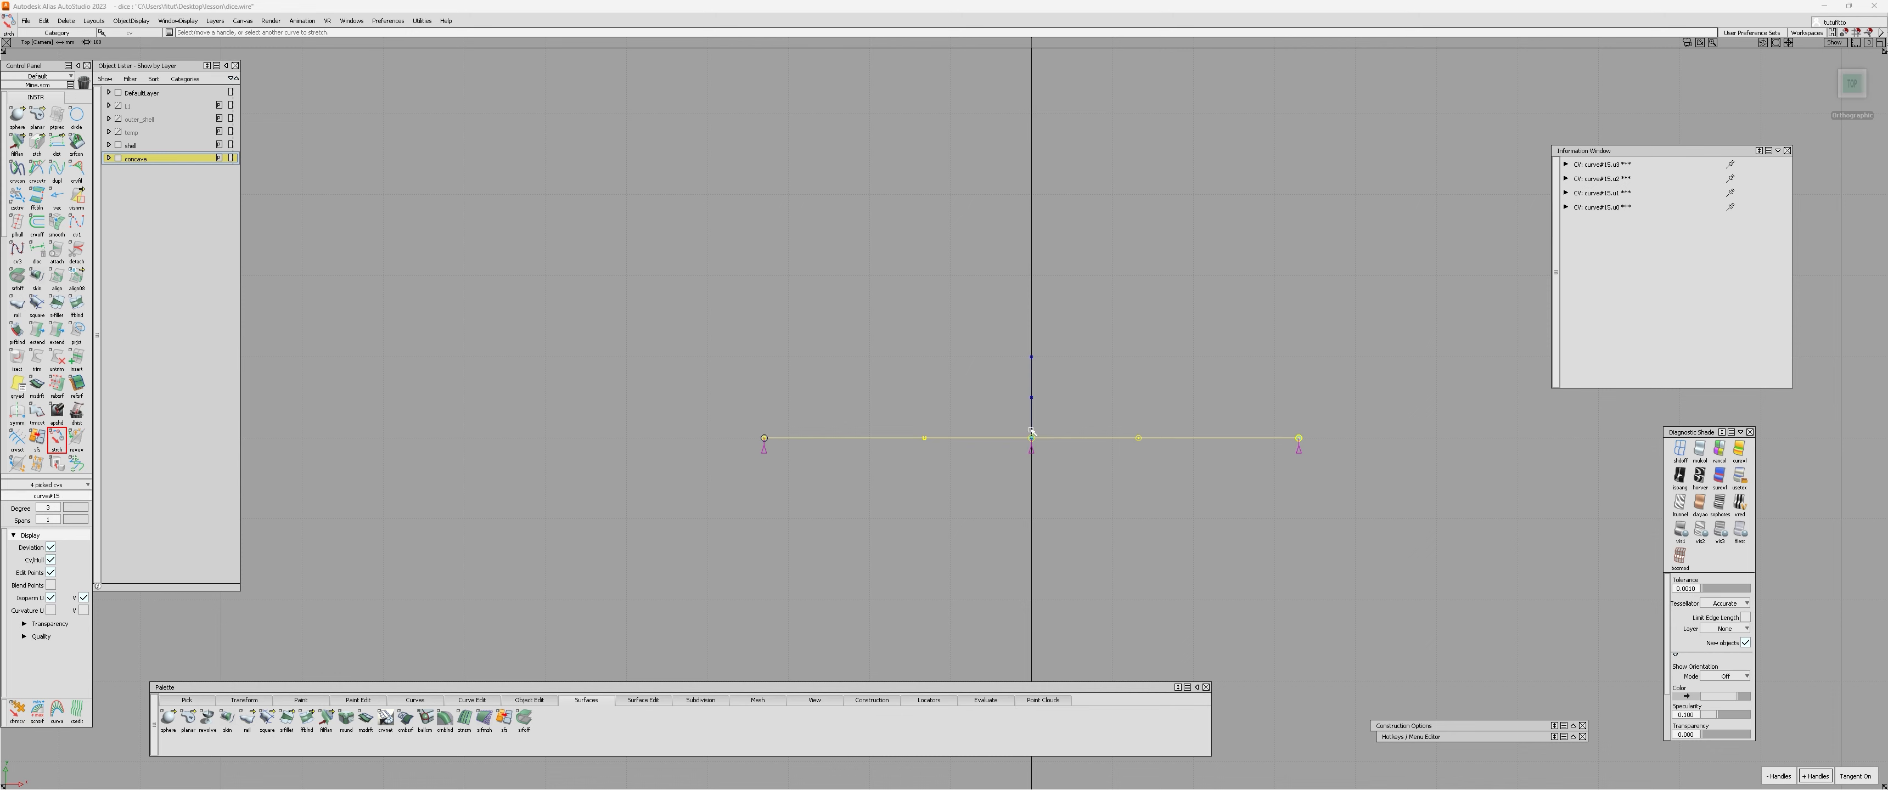
left_click_drag(1031, 432, 1027, 277)
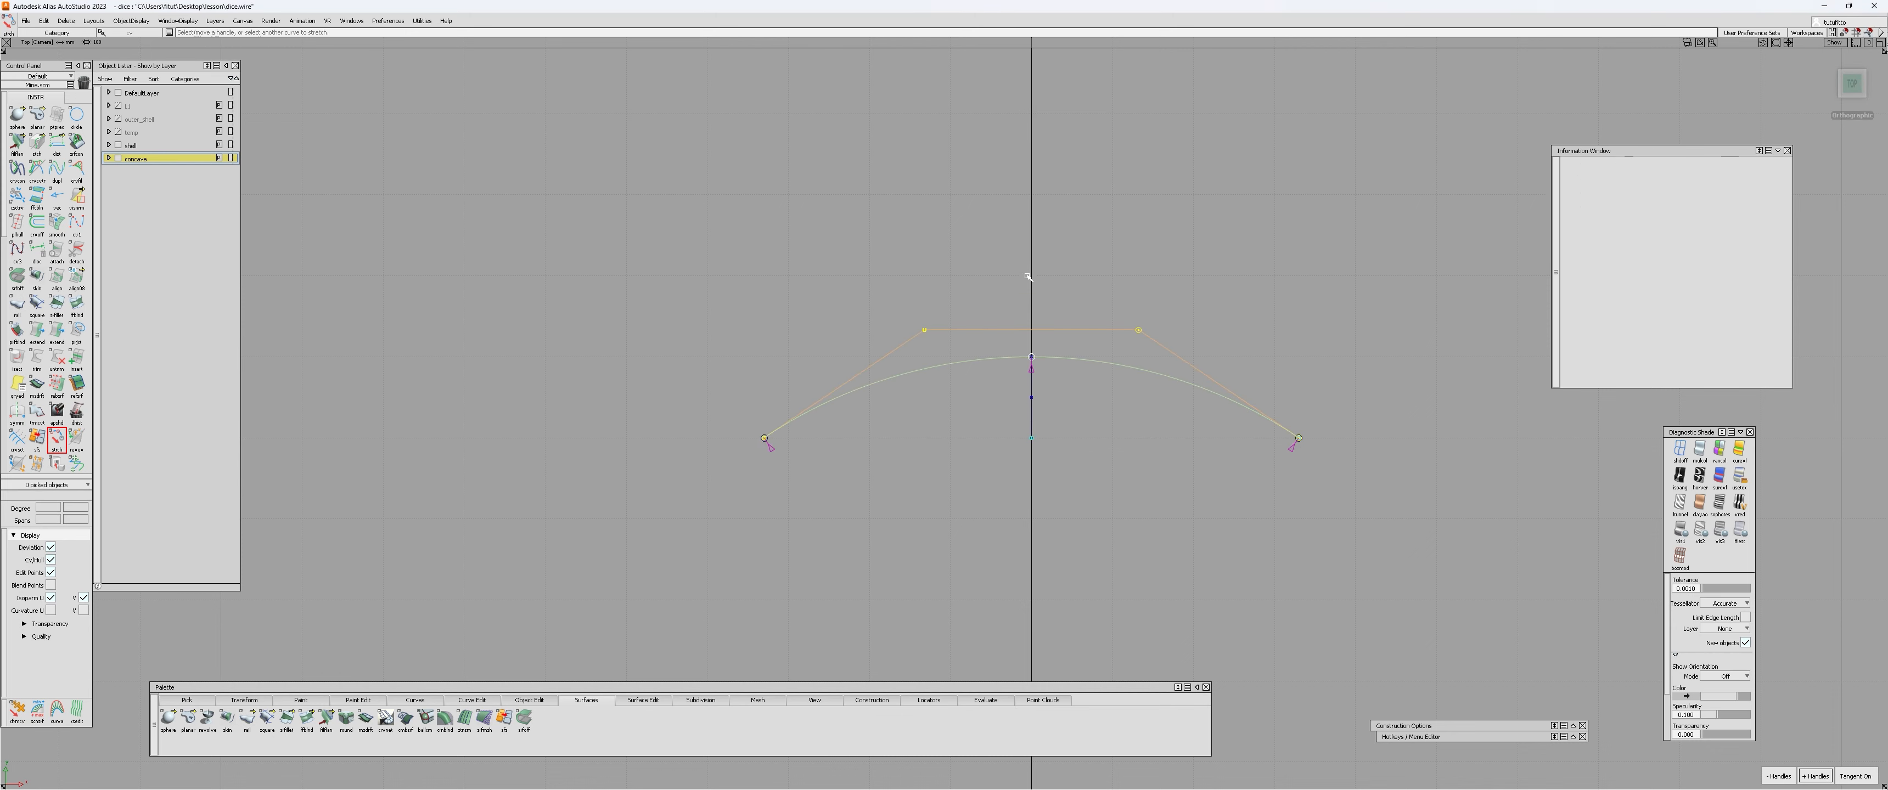
Step: Hide the arc's control vertices and bring the hidden dice shell back into view
key("c")
left_click(957, 366)
right_click_drag(993, 335, 972, 367, "alt+shift")
key("ctrl+z")
left_click_drag(928, 397, 949, 478, "ctrl+shift")
right_click_drag(970, 395, 982, 385, "alt+shift")
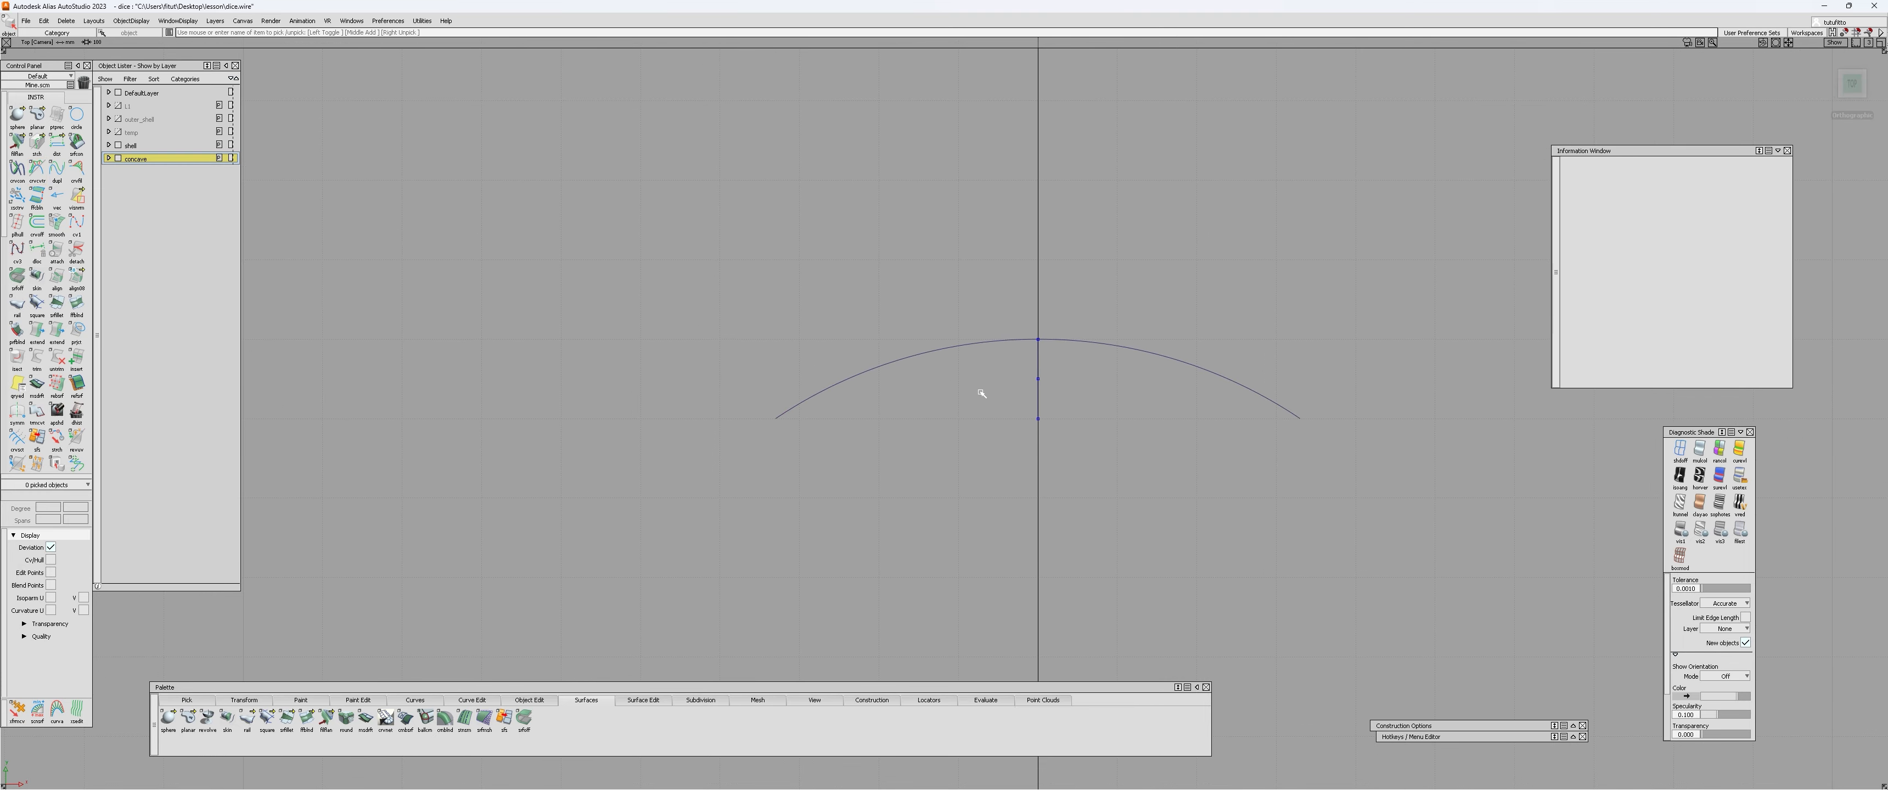
key("ctrl+shift+h")
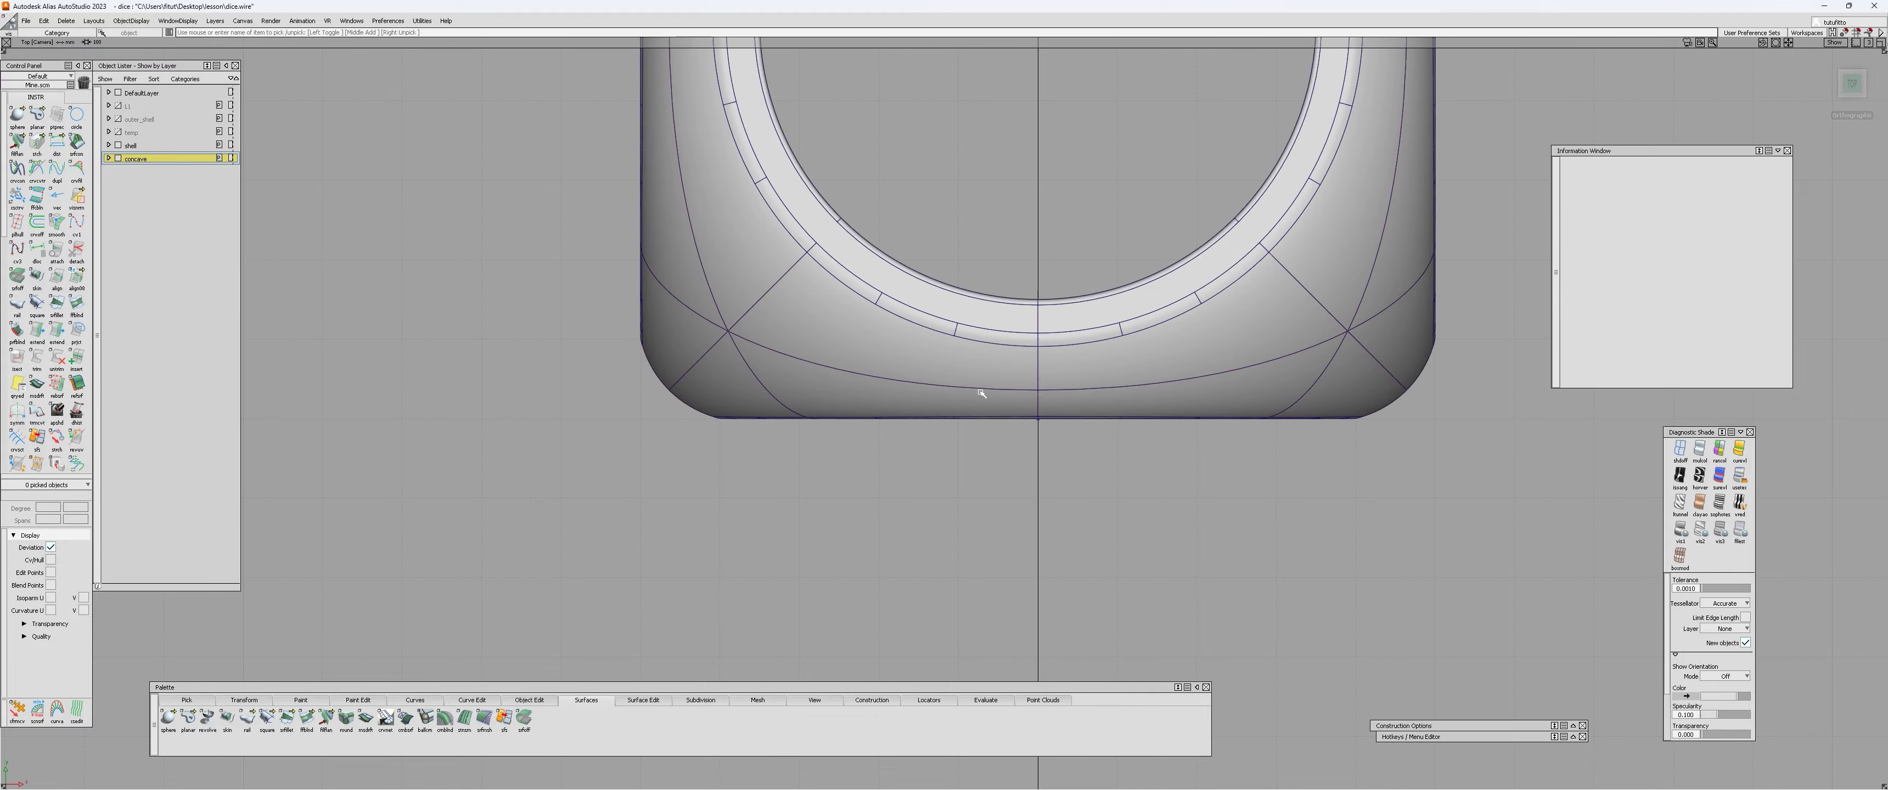
Step: Inspect the arc's position inside the shell's circular opening from several angles
left_click_drag(977, 393, 1093, 281, "alt+shift")
right_click_drag(1053, 469, 1041, 362, "alt+shift")
middle_click_drag(1040, 362, 1087, 157, "alt+shift")
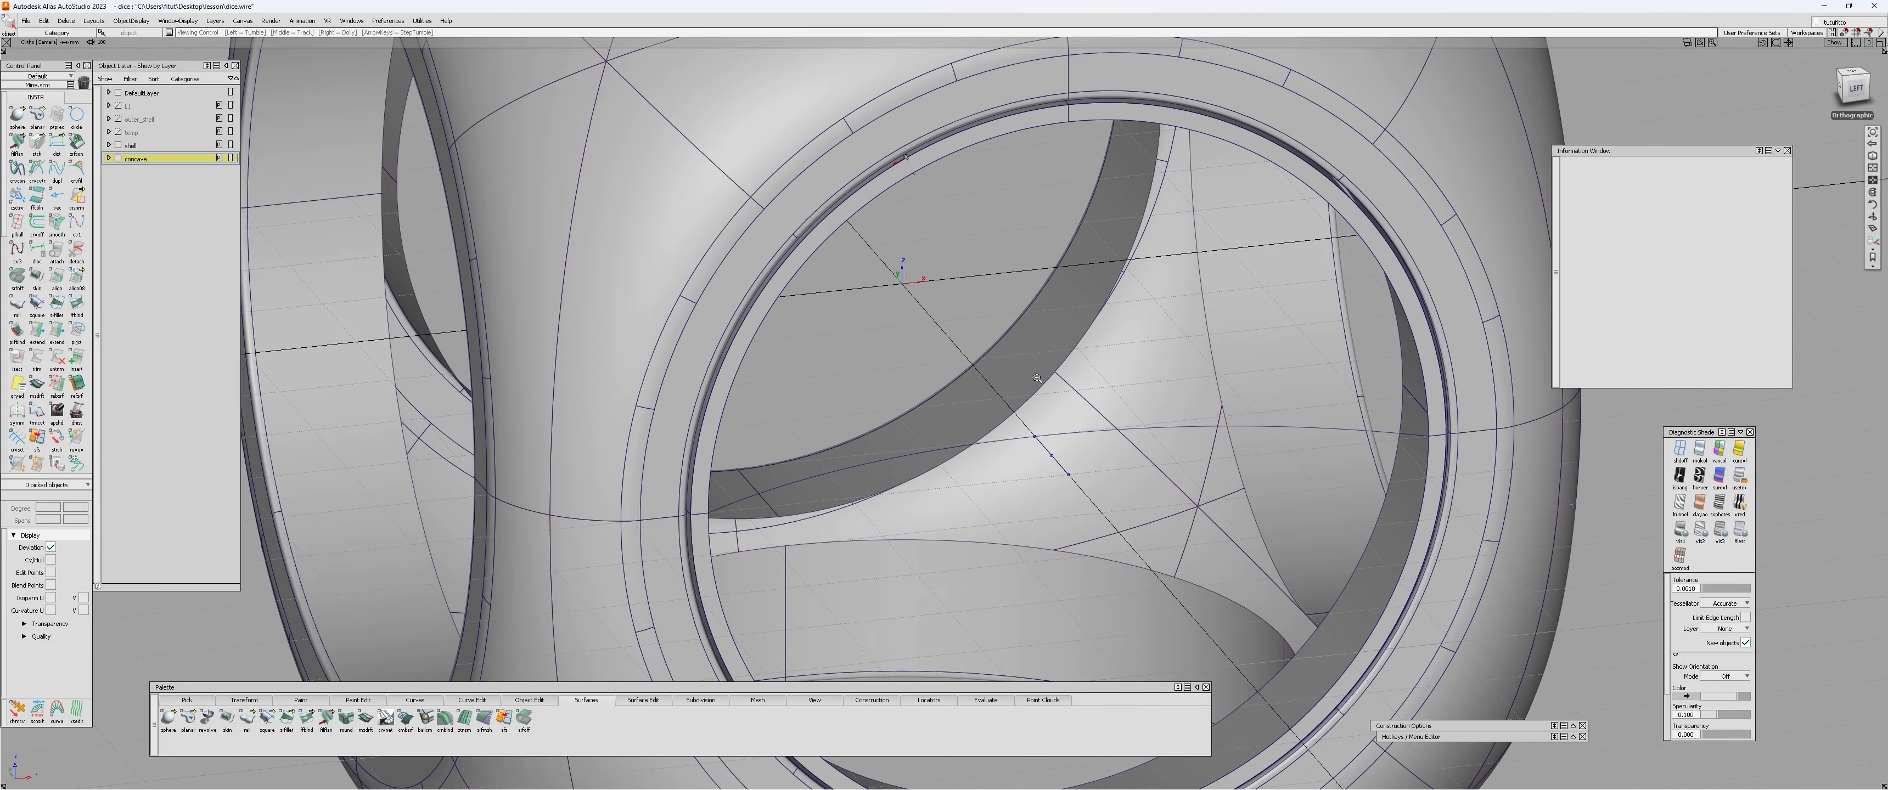
right_click_drag(1063, 308, 1045, 408, "alt+shift")
left_click_drag(1046, 406, 939, 542, "alt+shift")
left_click(936, 456)
left_click_drag(887, 440, 1019, 372, "alt+shift")
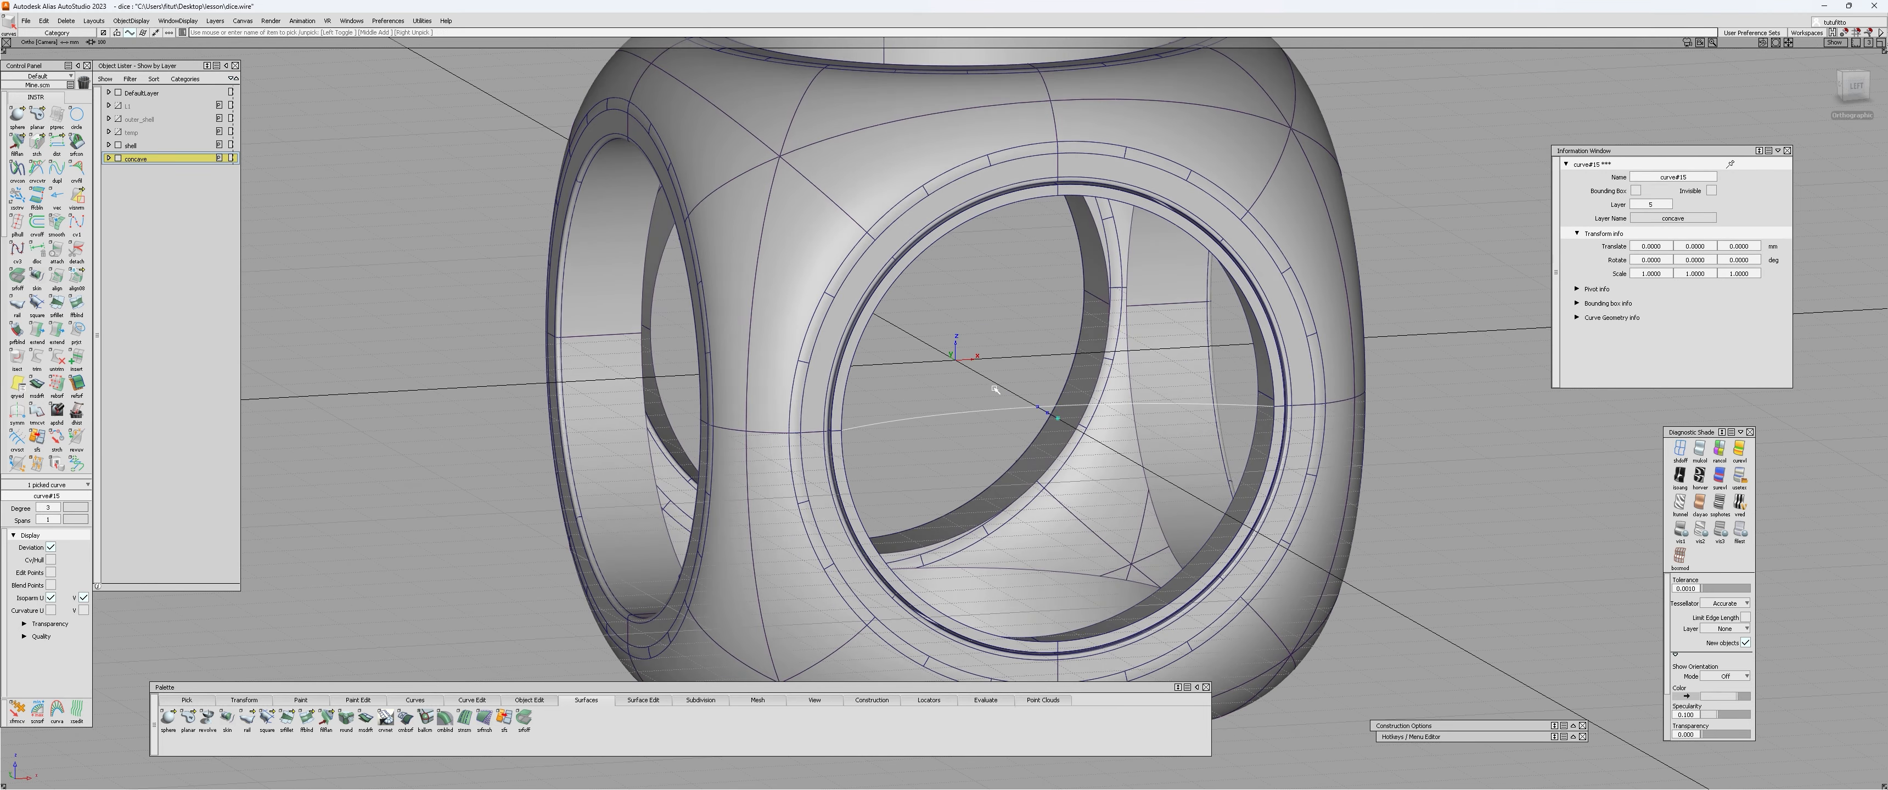
left_click_drag(1140, 470, 1026, 454, "alt+shift")
left_click(878, 414)
left_click_drag(1099, 366, 1004, 447, "alt+shift")
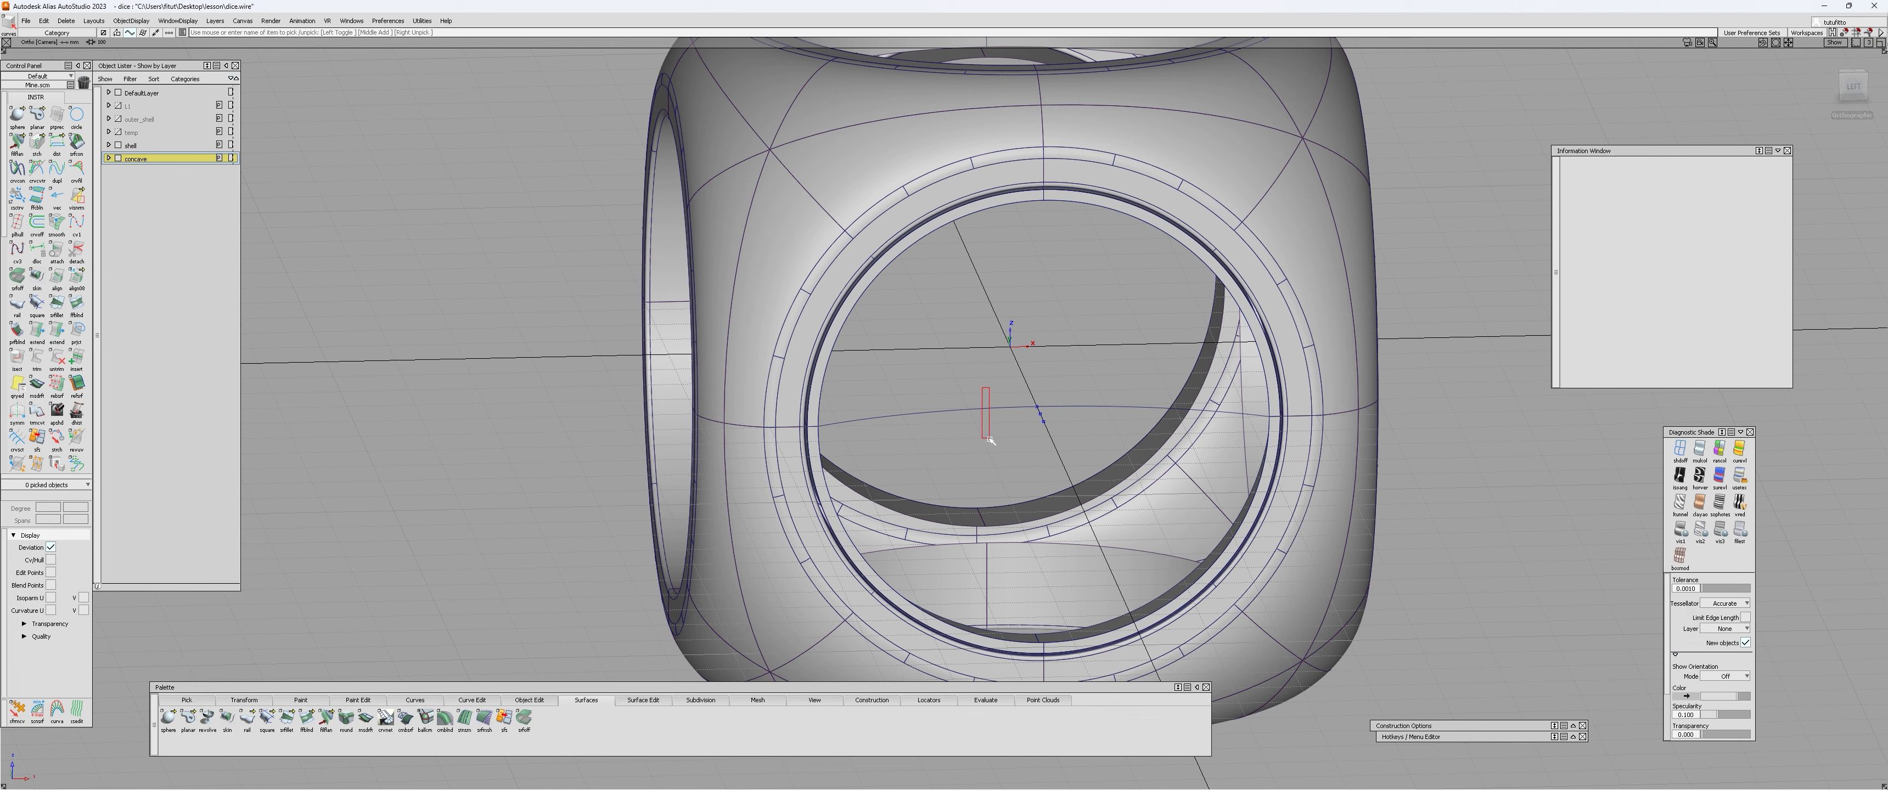
Step: Isolate the arc curve by hiding the other geometry
left_click(994, 409)
key("ctrl+shift+h")
left_click_drag(990, 443, 990, 571, "alt+shift")
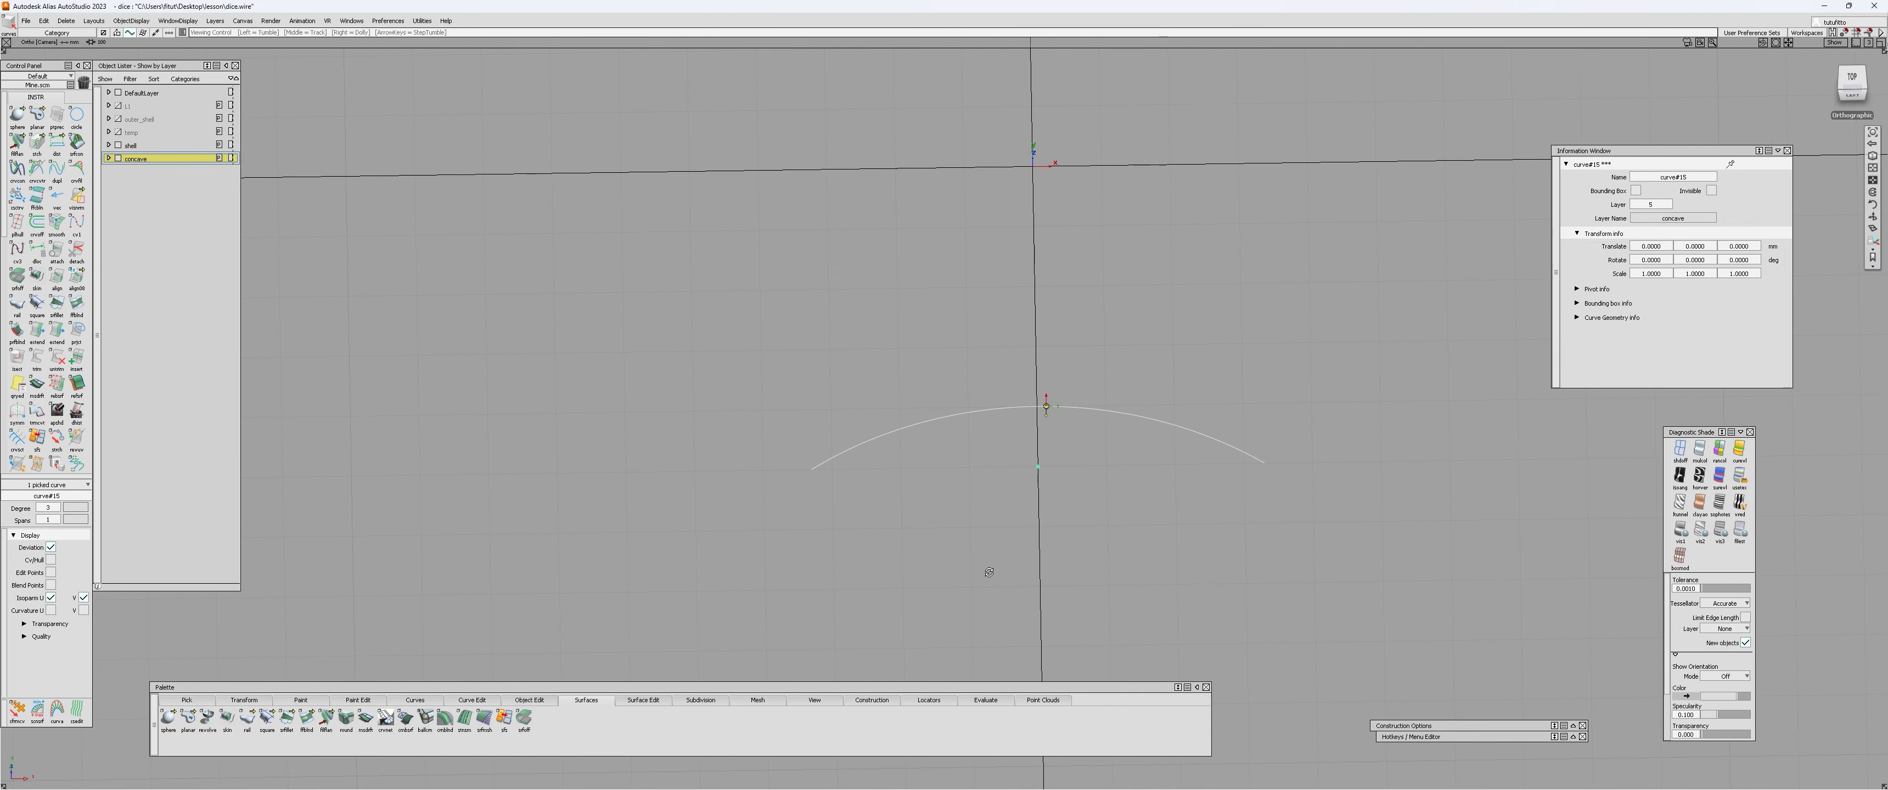
left_click(850, 423)
left_click_drag(1091, 465, 1097, 493, "alt+shift")
Step: Detach the arc at its midpoint to split it into two halves
key("ctrl+d")
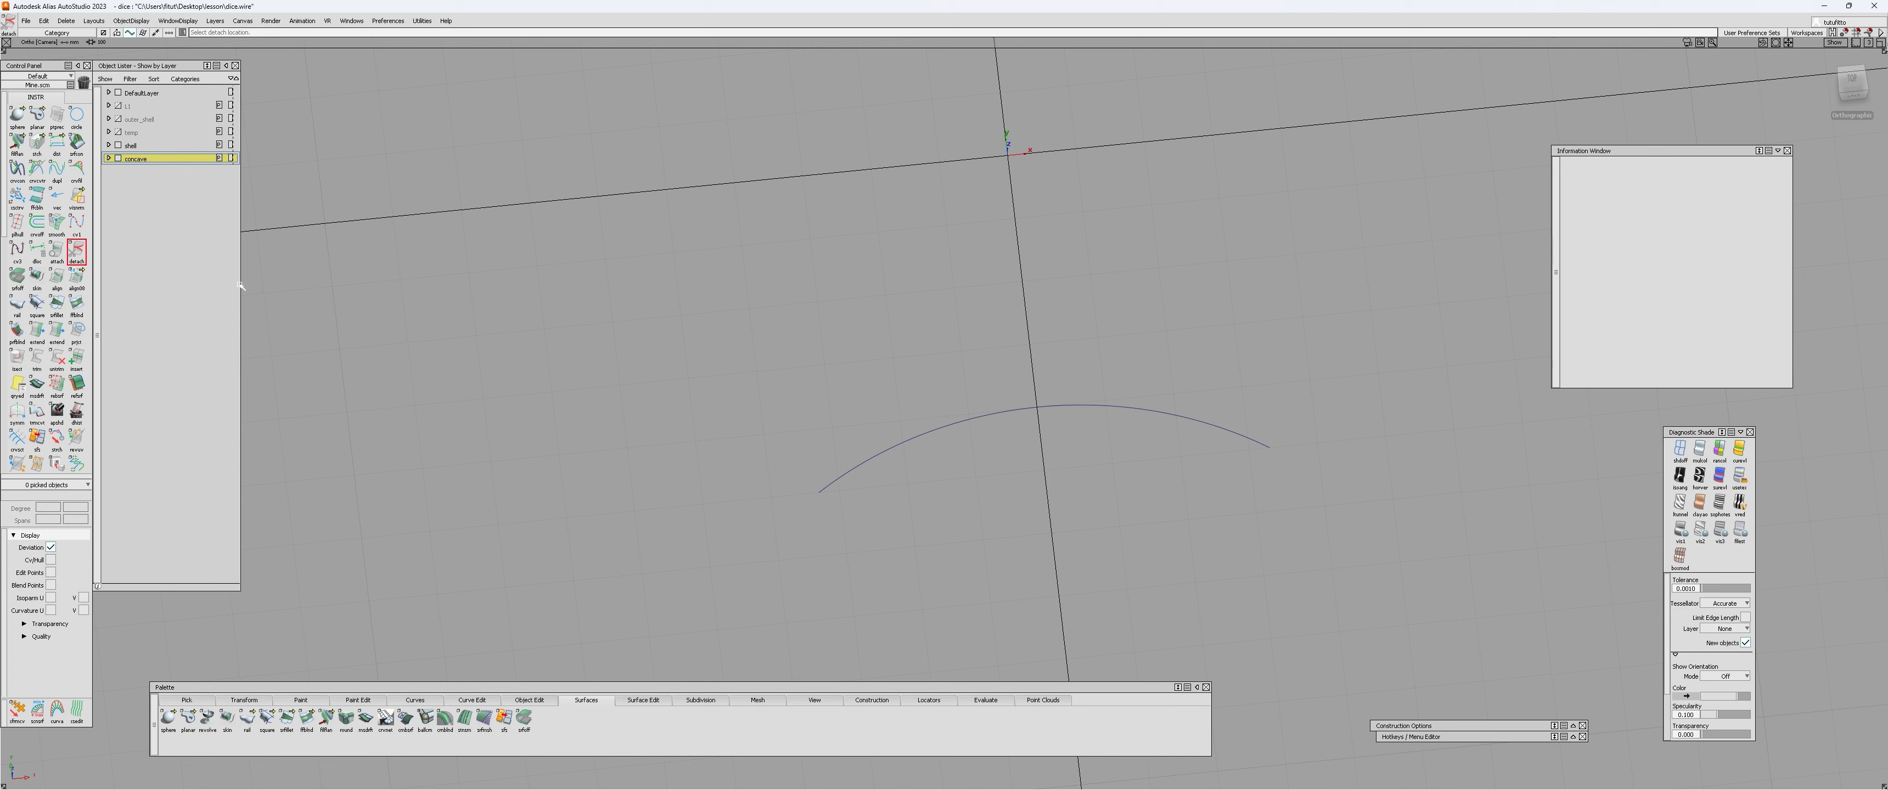
double_click(79, 252)
left_click_drag(924, 343, 434, 304)
left_click(522, 391)
left_click(1037, 407)
Step: Examine the curvature combs of both arc halves with the Curve Curvature tool
double_click(36, 171)
left_click(953, 422)
left_click(1112, 397)
left_click_drag(1112, 398, 767, 415, "alt+shift")
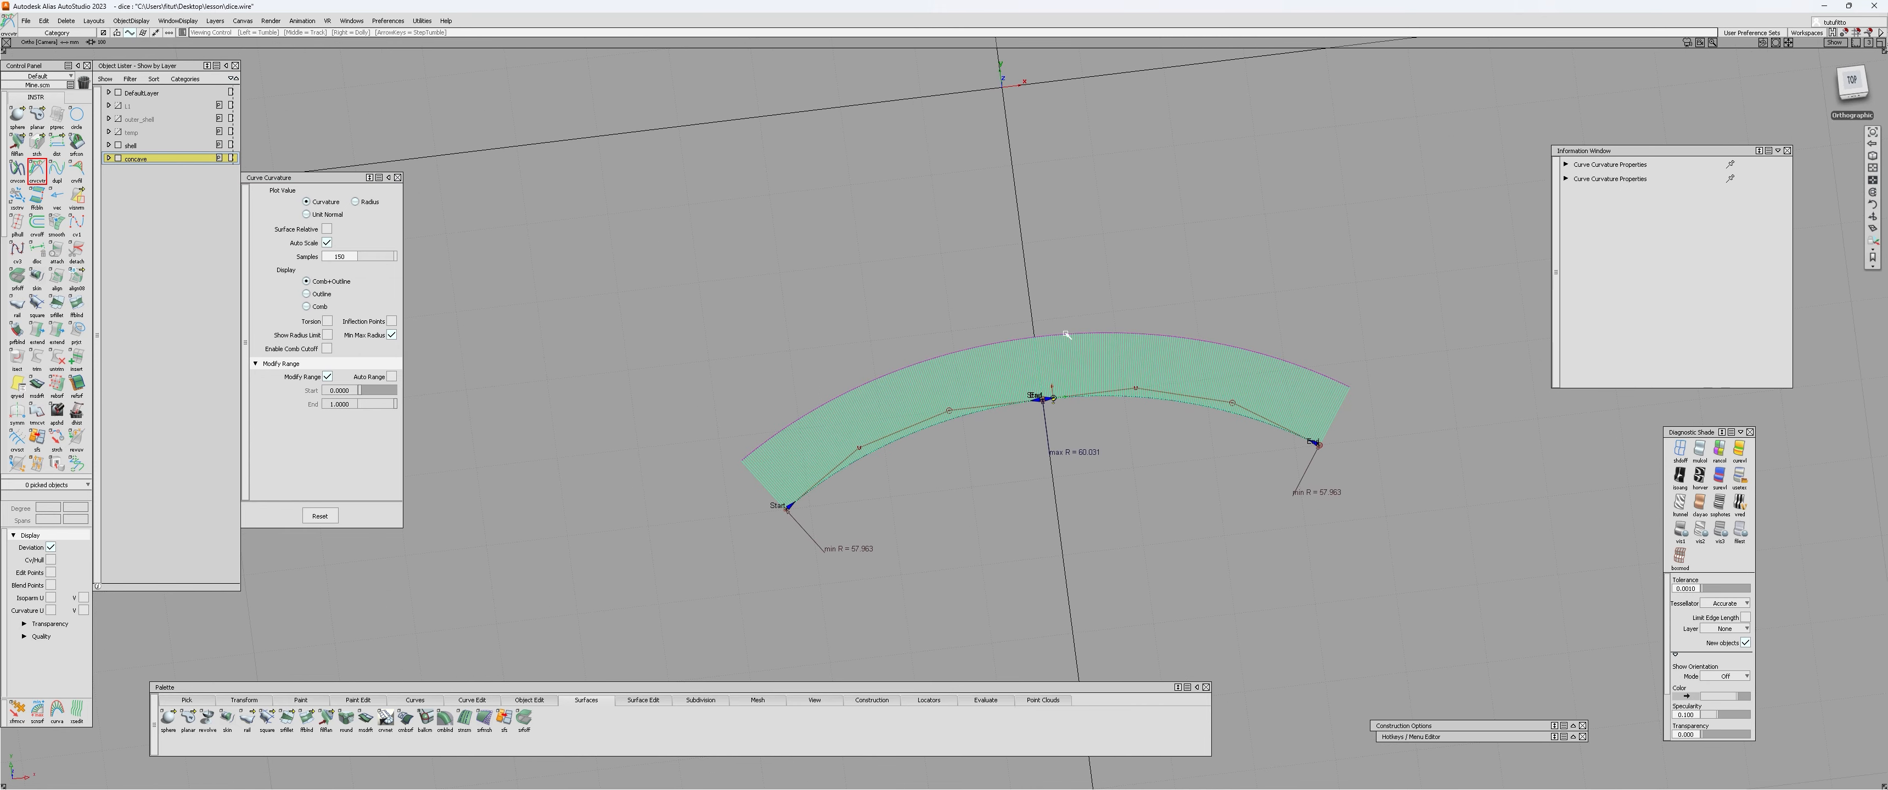
Step: Clear the curvature combs and bring the hidden dice shell back into view
left_click_drag(1067, 335, 1087, 419, "alt+shift")
right_click_drag(1086, 418, 1075, 478, "ctrl+shift")
left_click_drag(1142, 359, 1143, 506, "ctrl+shift")
key("Delete")
Step: Open the Revolve tool's options
double_click(207, 719)
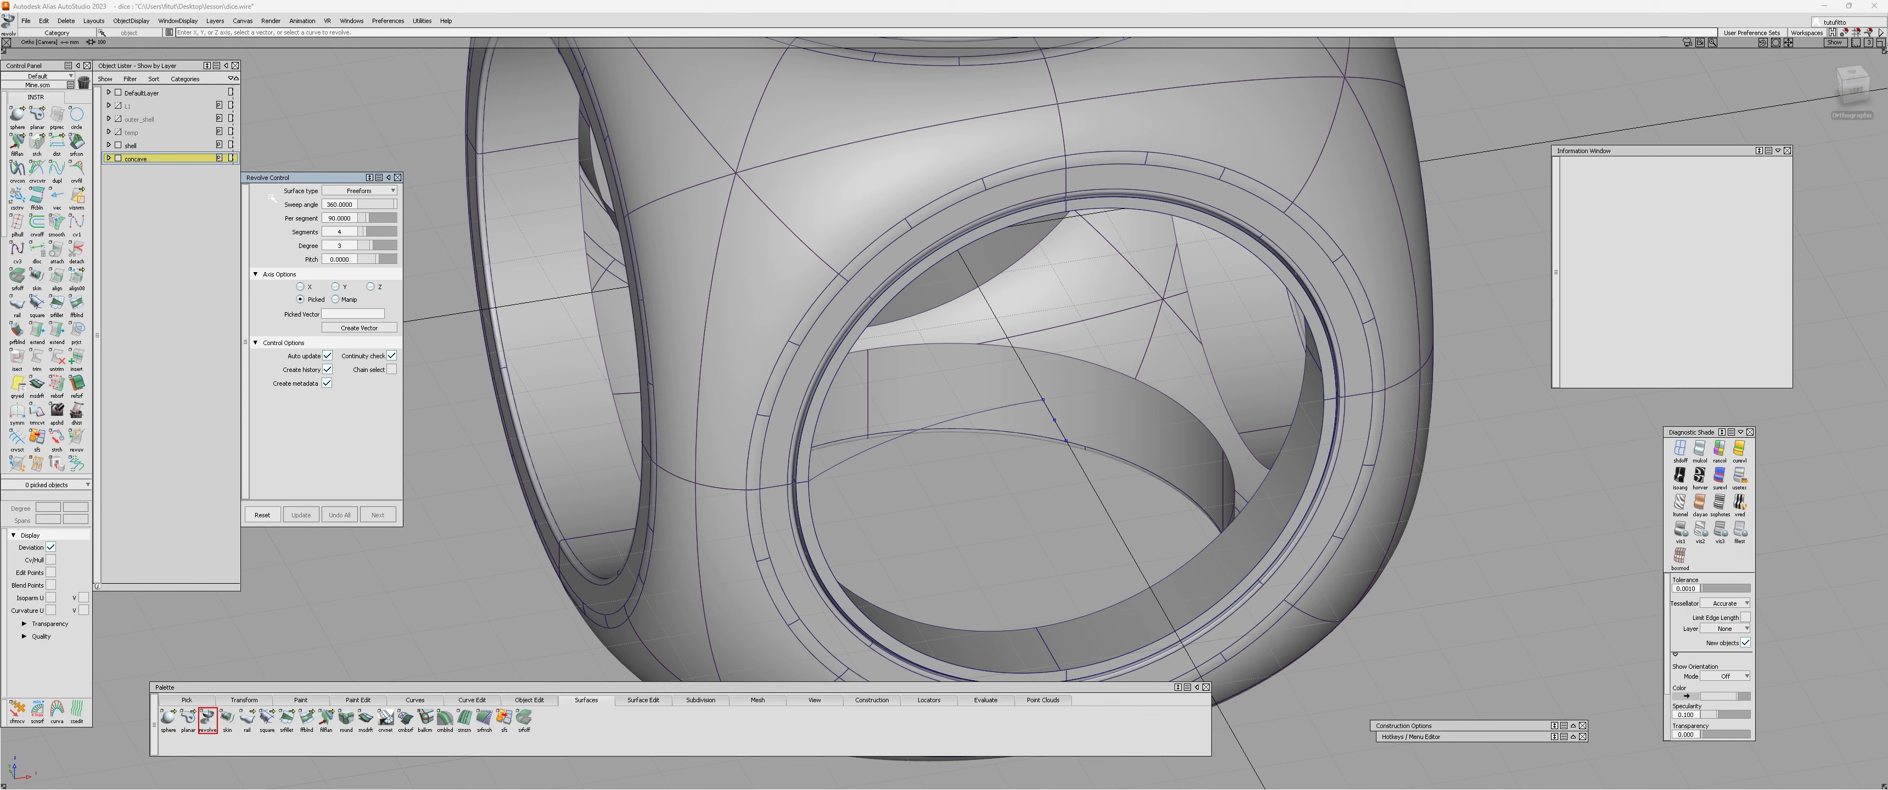
left_click_drag(296, 179, 311, 241)
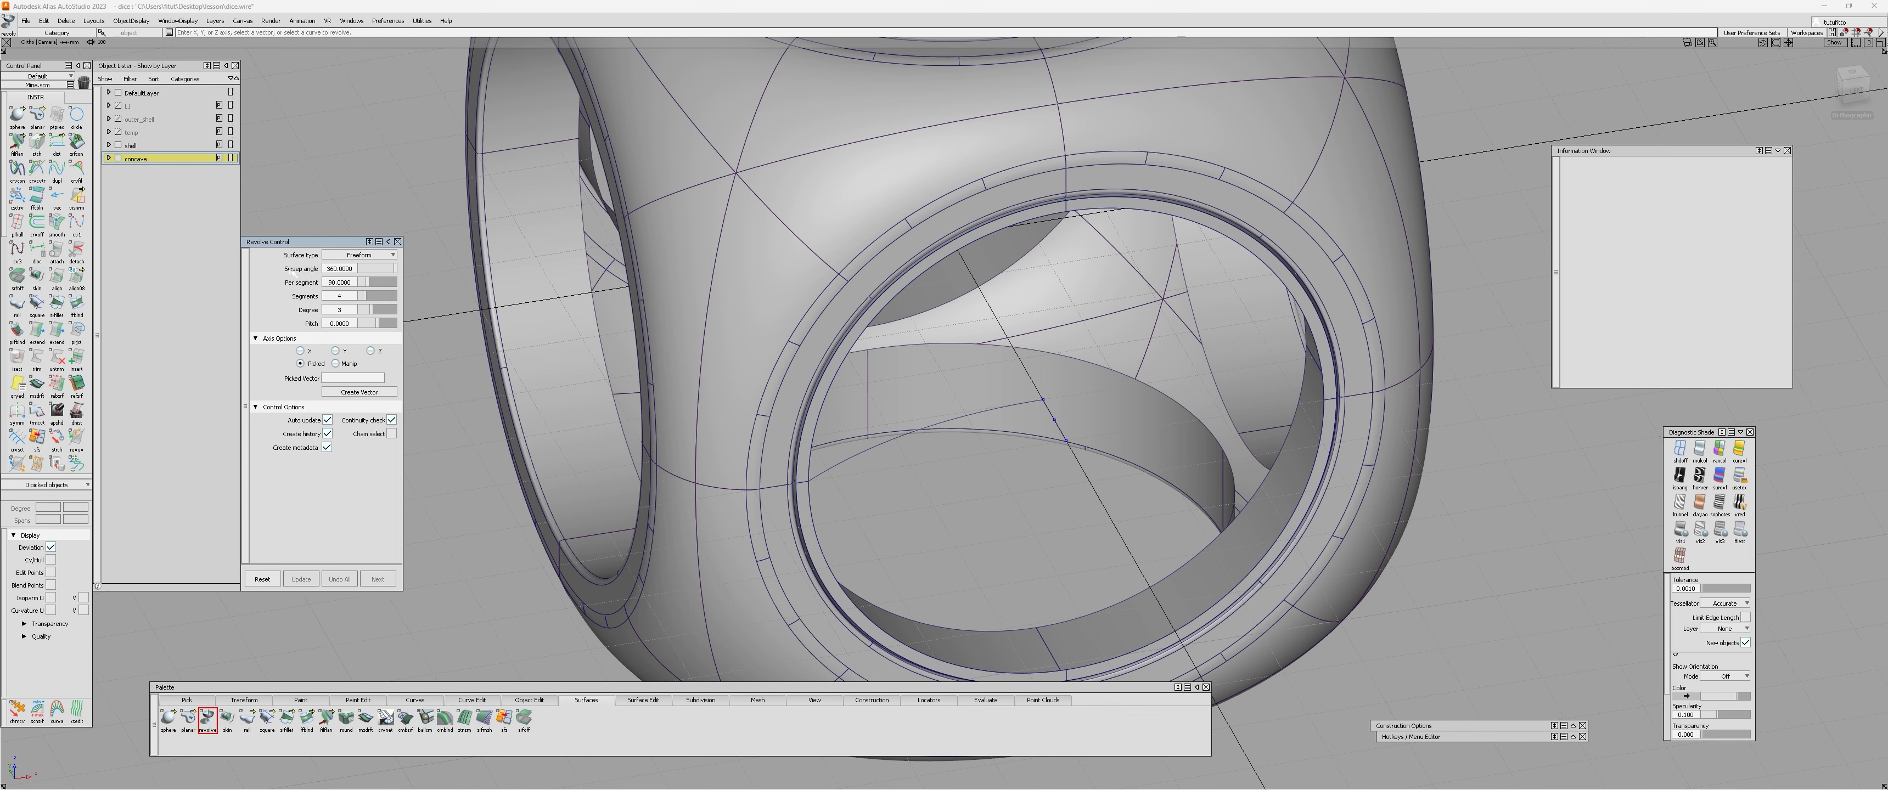
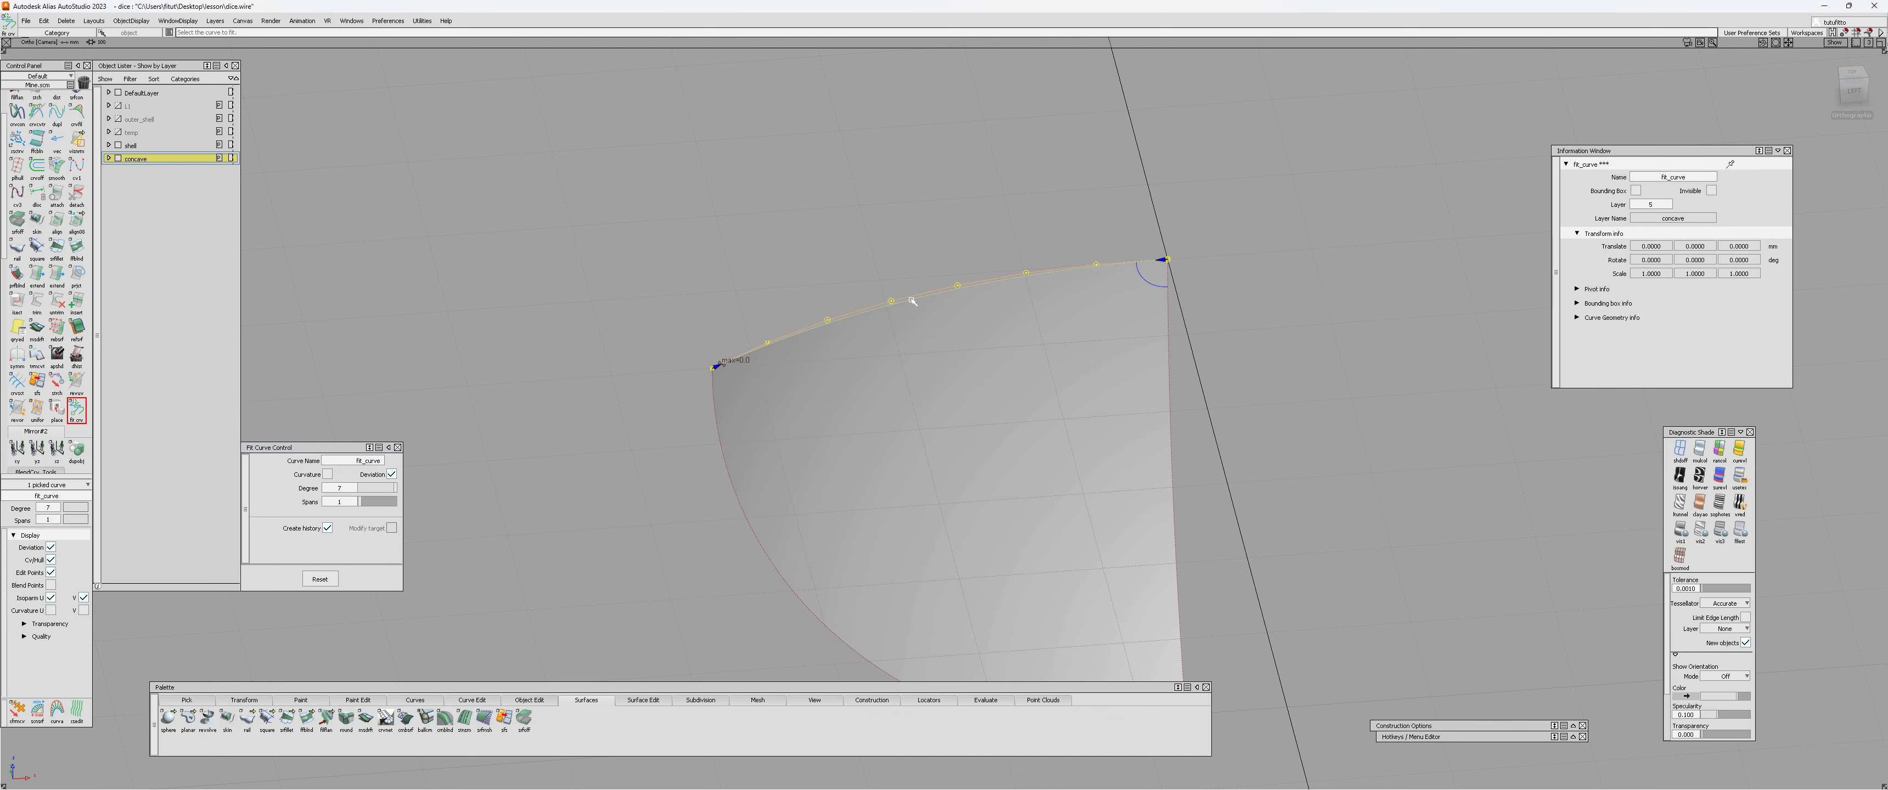
Step: Set the fit curve on the surface's upper edge to degree 3 and shorten its range to the small arc near the apex
scroll(1187, 374, "up", 3)
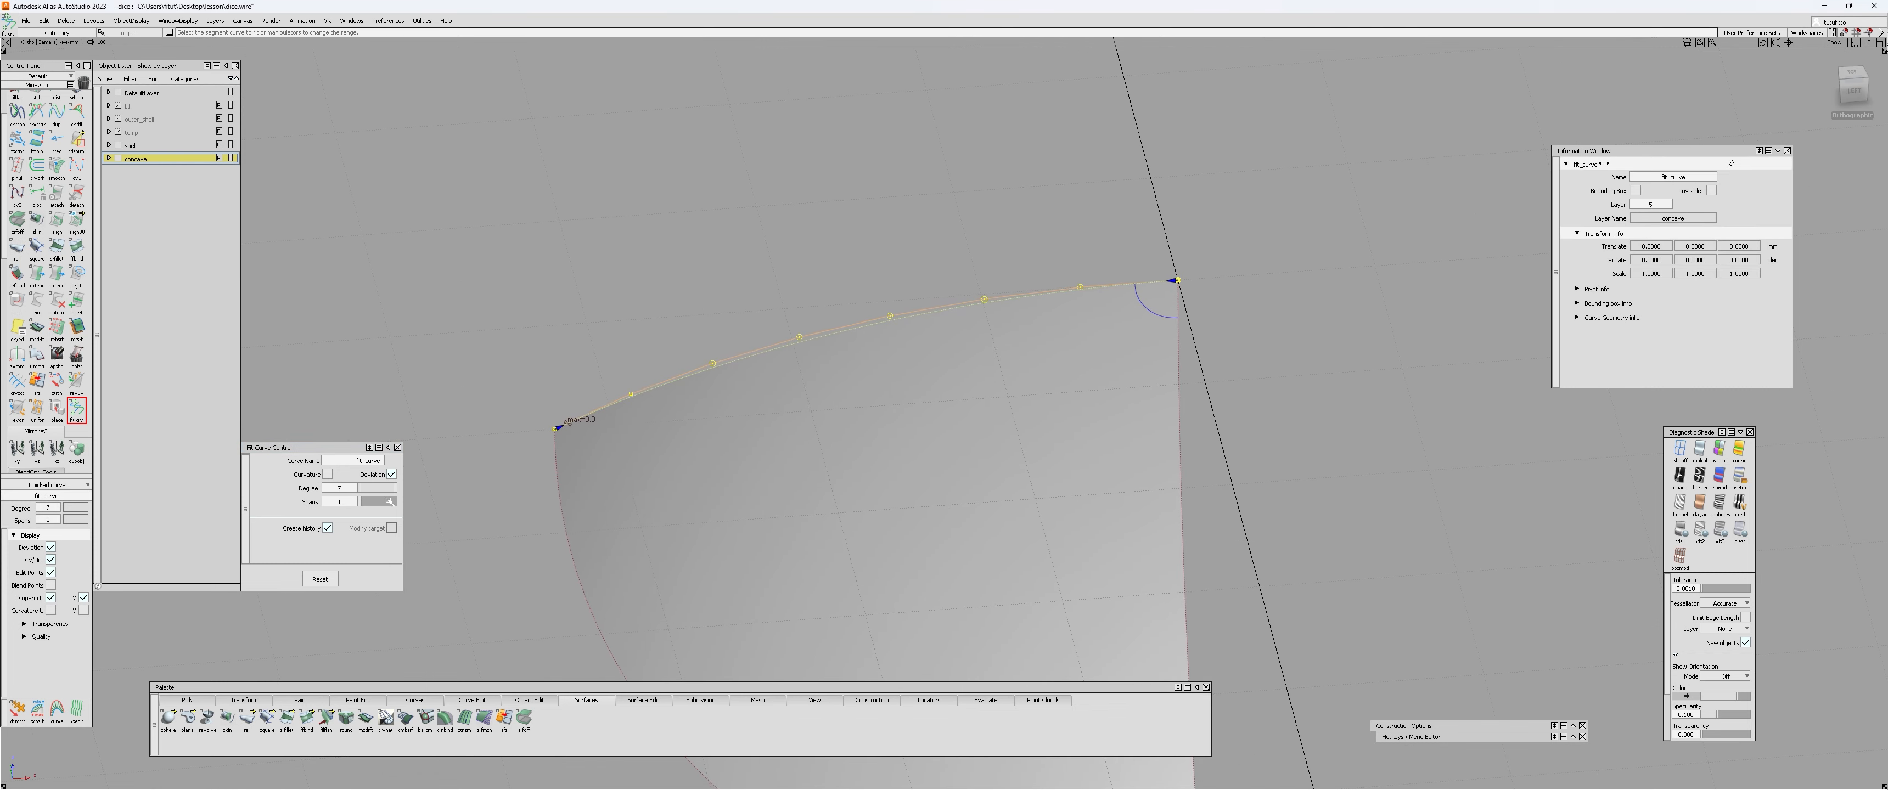
left_click_drag(395, 488, 371, 488)
left_click_drag(559, 426, 1135, 284)
scroll(799, 408, "down", 3)
right_click_drag(1017, 447, 1024, 464, "alt+shift")
middle_click_drag(1024, 463, 1010, 400, "alt+shift")
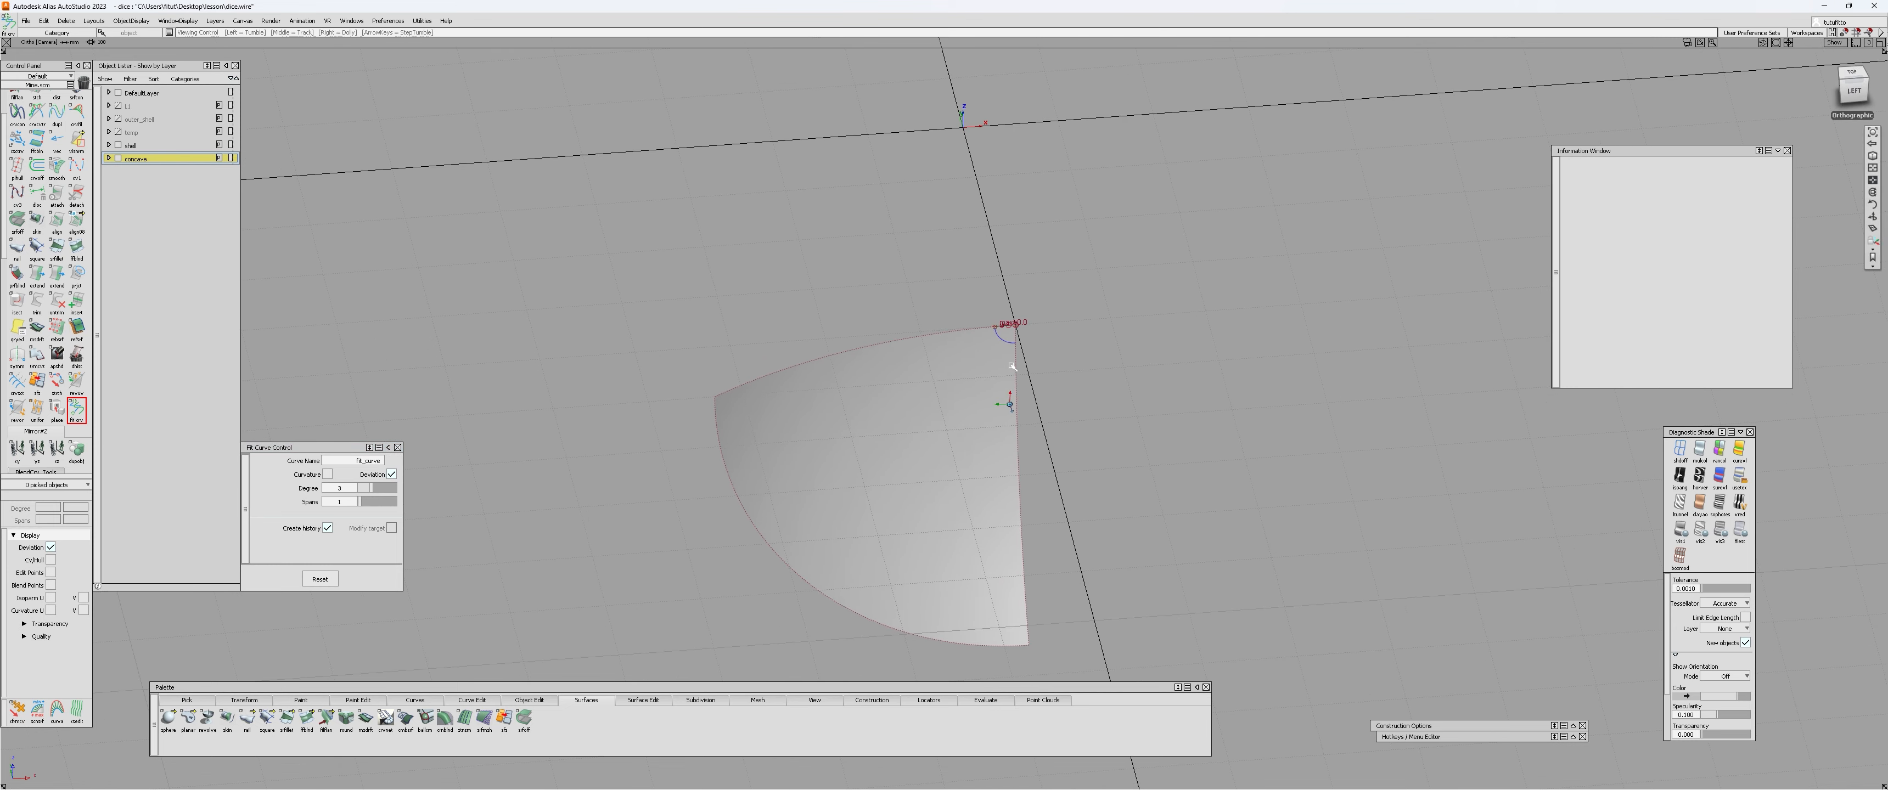
Step: Fit a degree 3 curve to the surface's straight side edge and shorten its range to the small arc near the apex
right_click_drag(1009, 400, 1024, 323, "alt+shift")
left_click(1024, 323)
scroll(1013, 316, "down", 3)
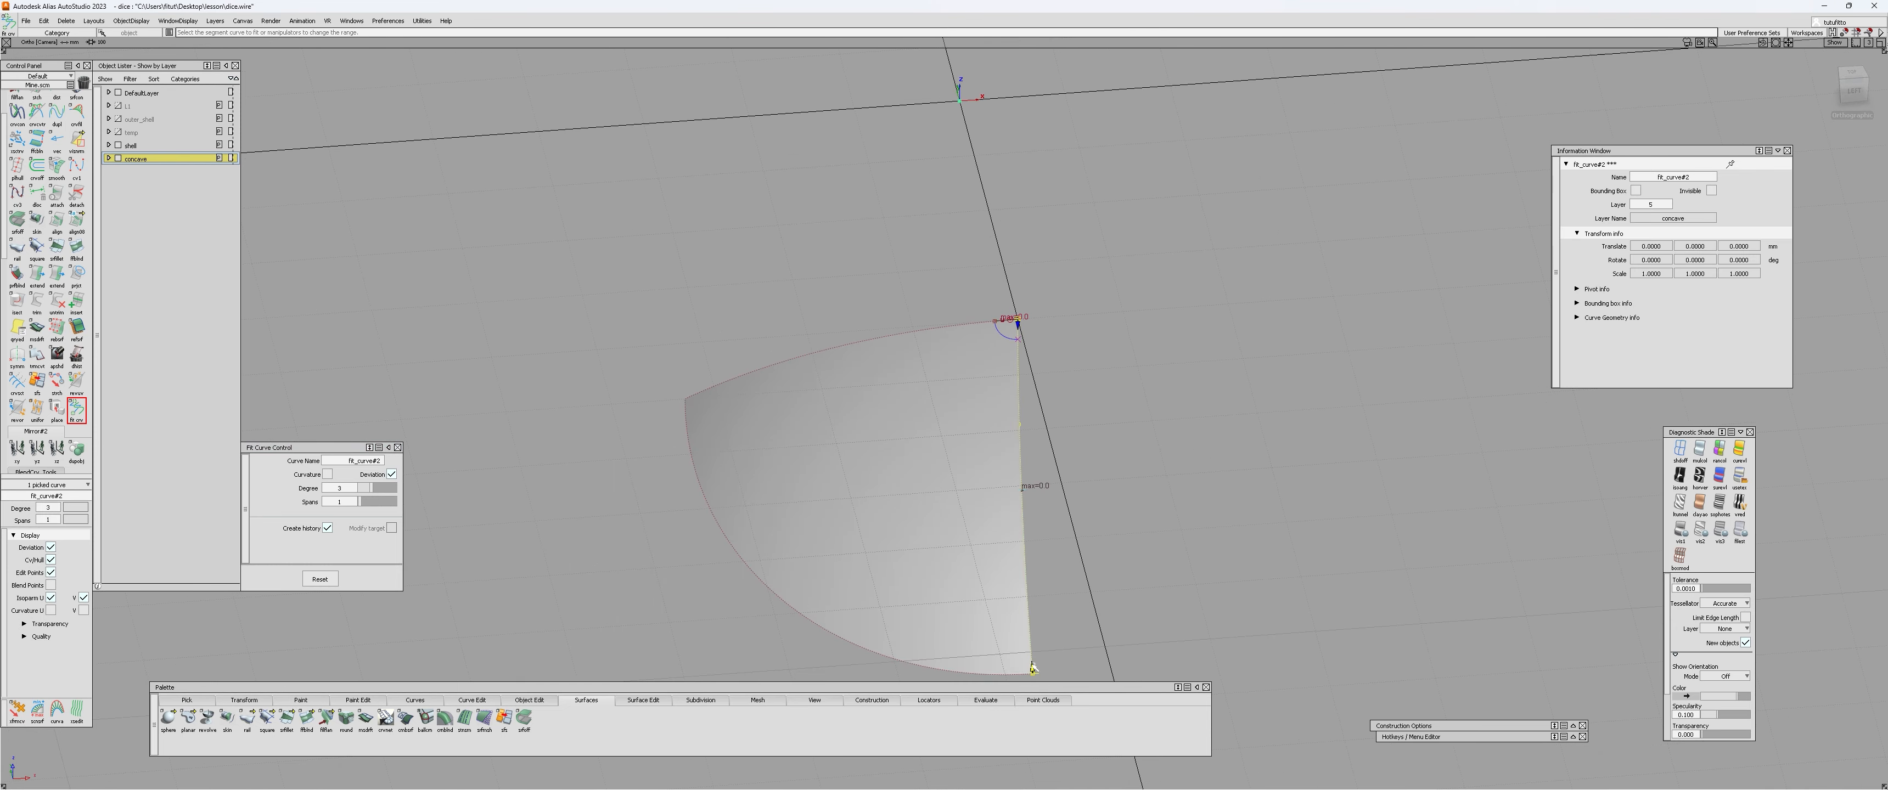
left_click_drag(1059, 413, 1071, 341)
right_click_drag(1071, 341, 1113, 253, "alt+shift")
left_click(1099, 270)
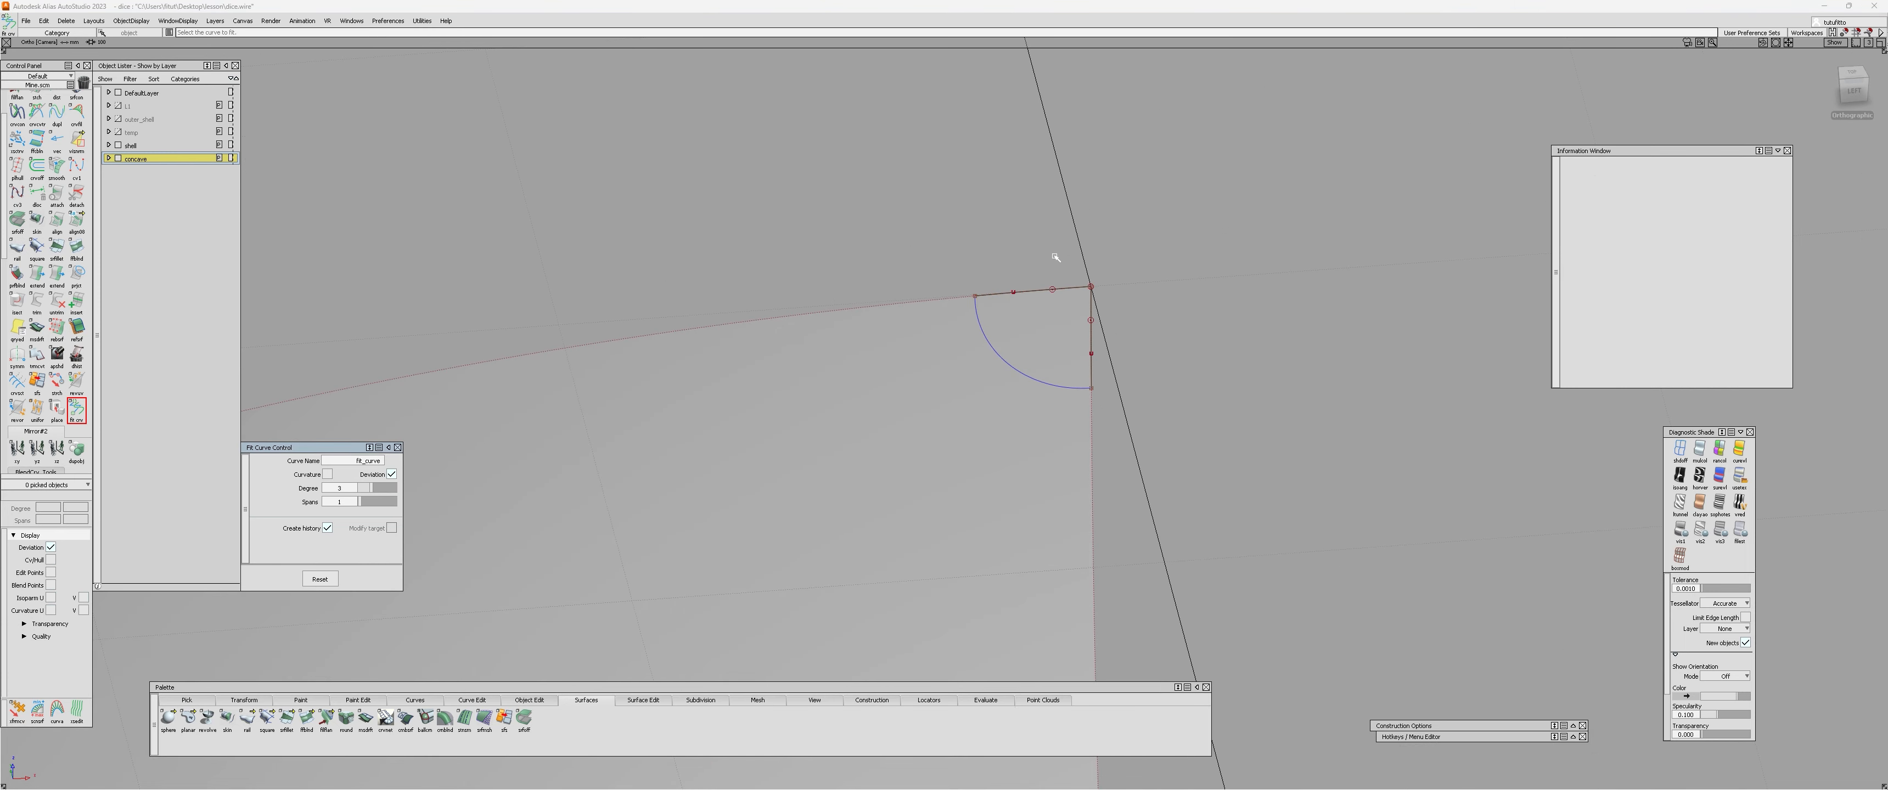
left_click(1063, 289)
left_click_drag(1053, 256, 1056, 293, "ctrl+shift")
left_click(1091, 334)
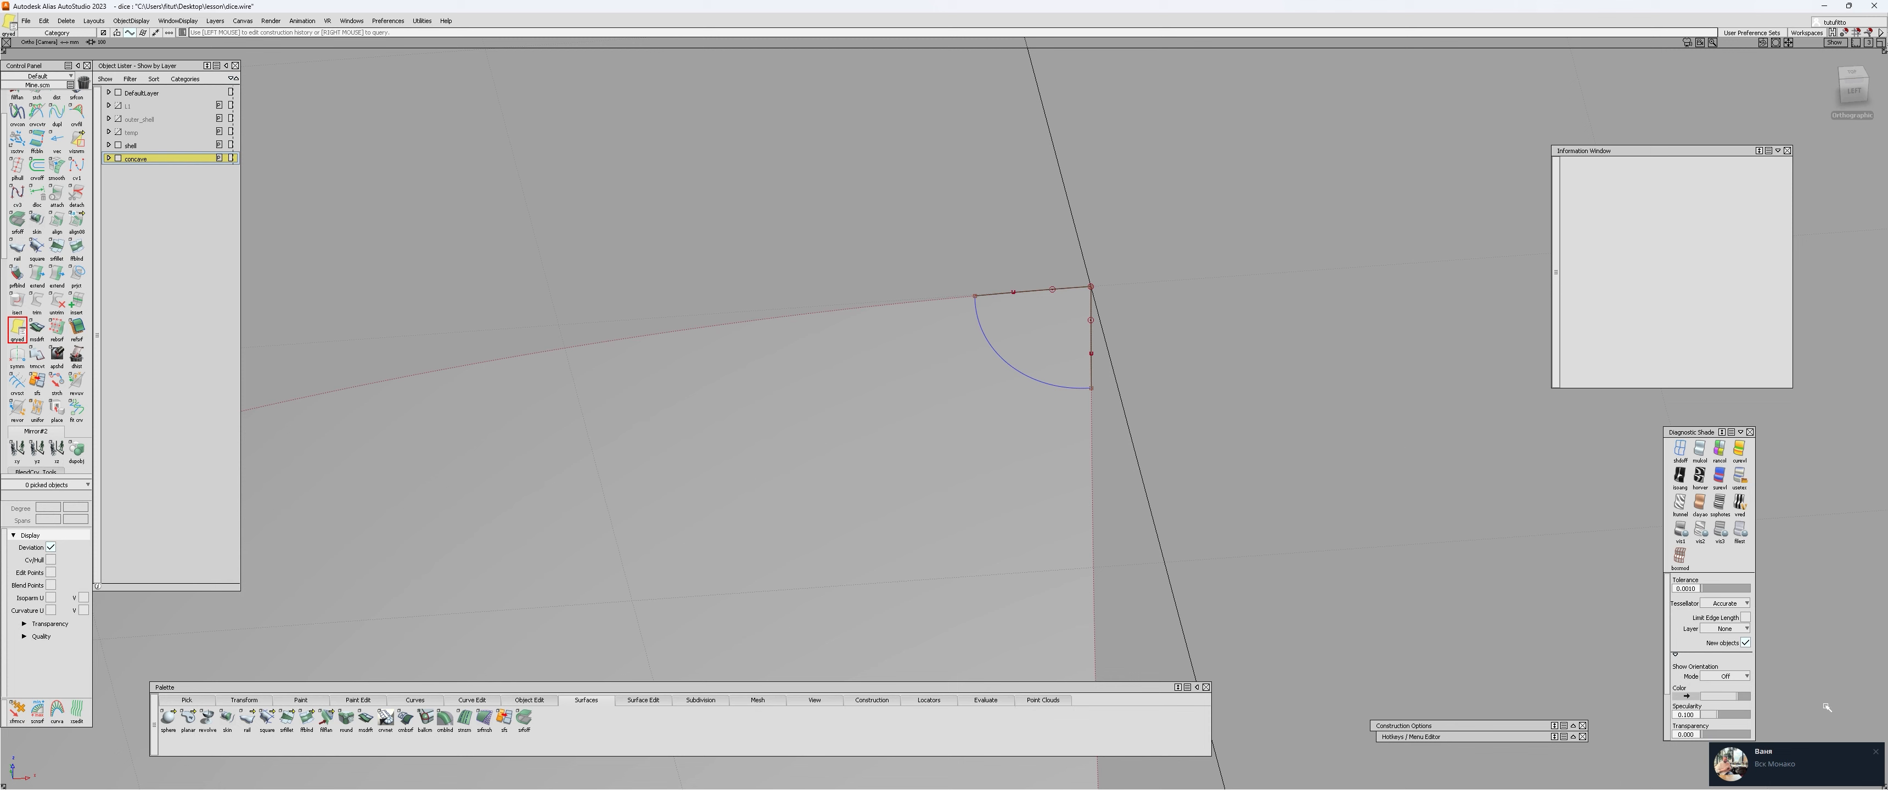
mouse_move(1732, 784)
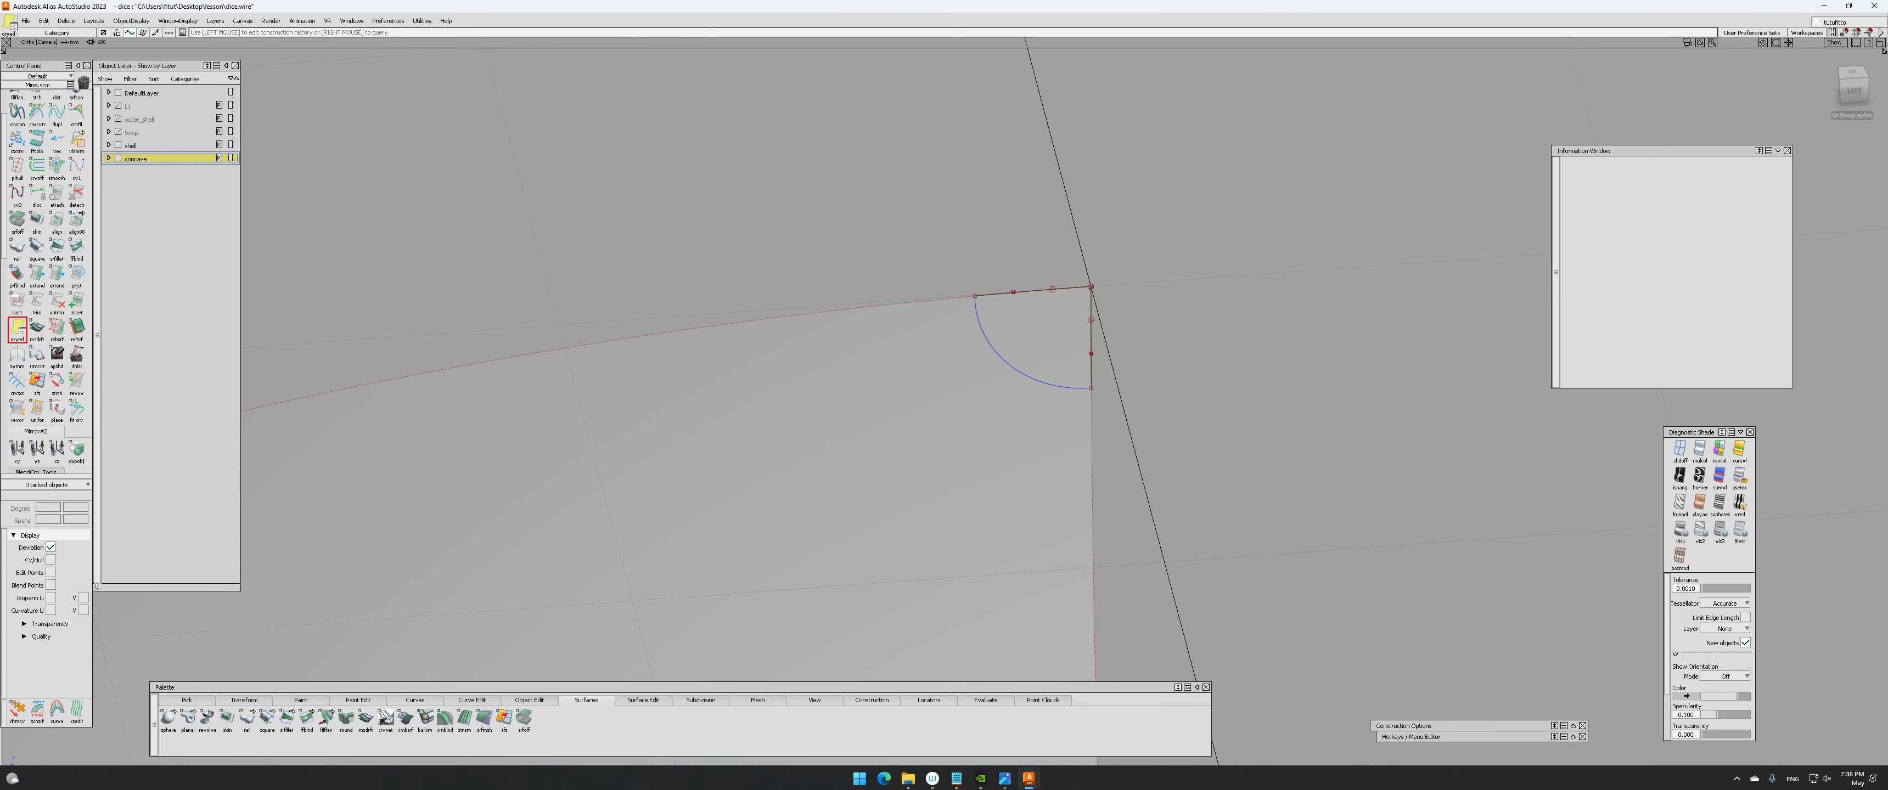
left_click(1735, 783)
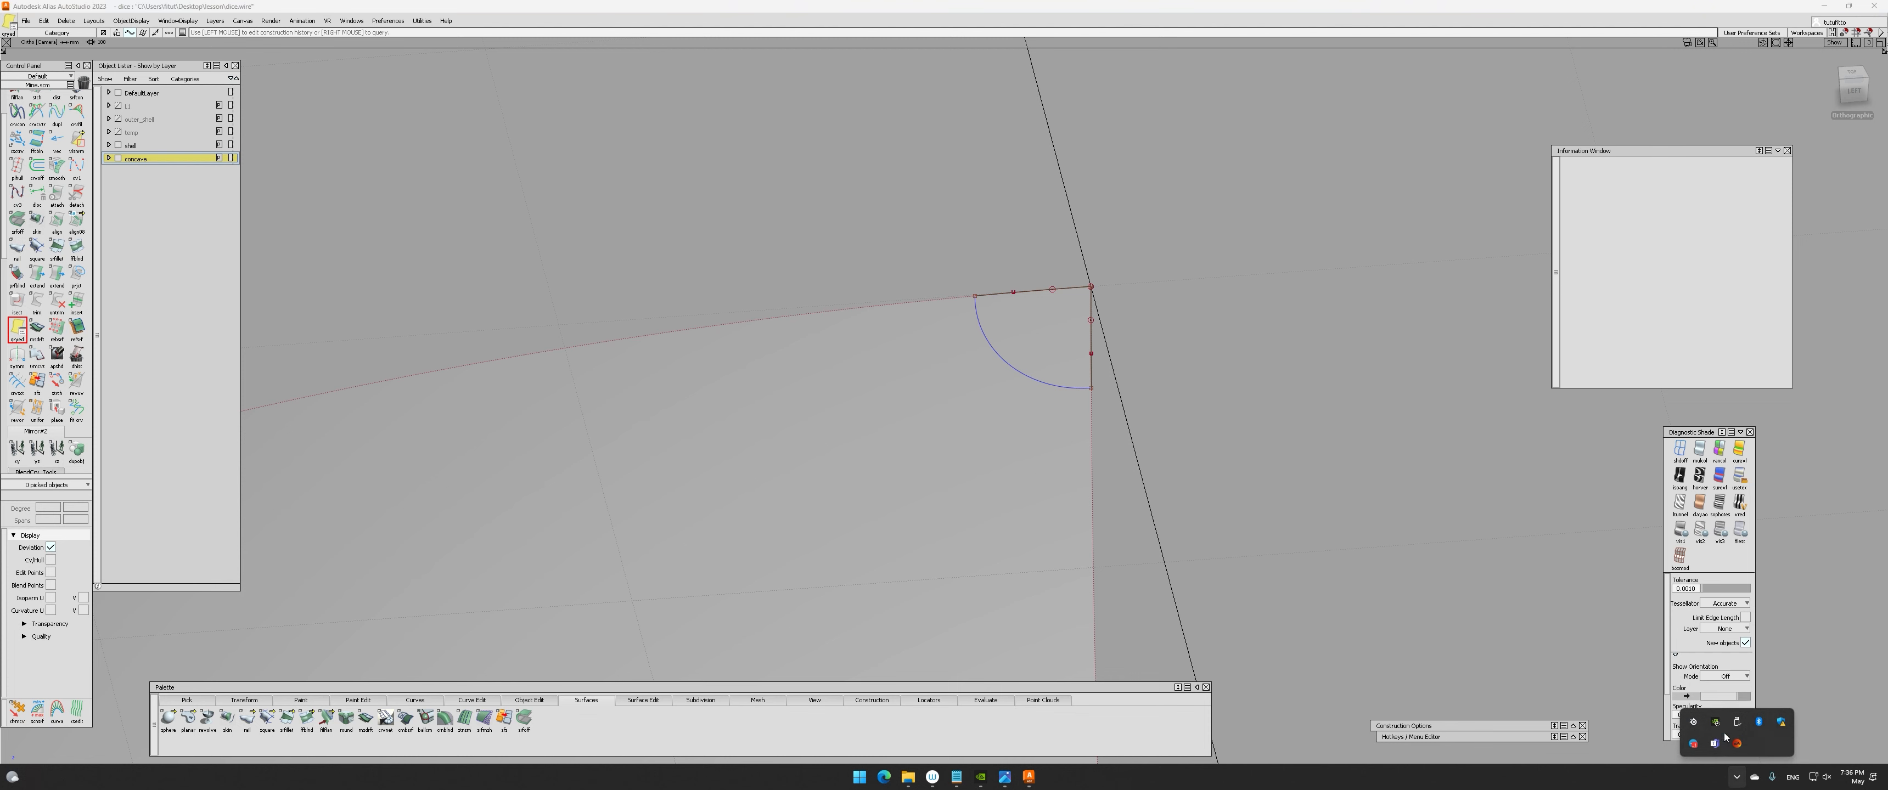
left_click(1233, 501)
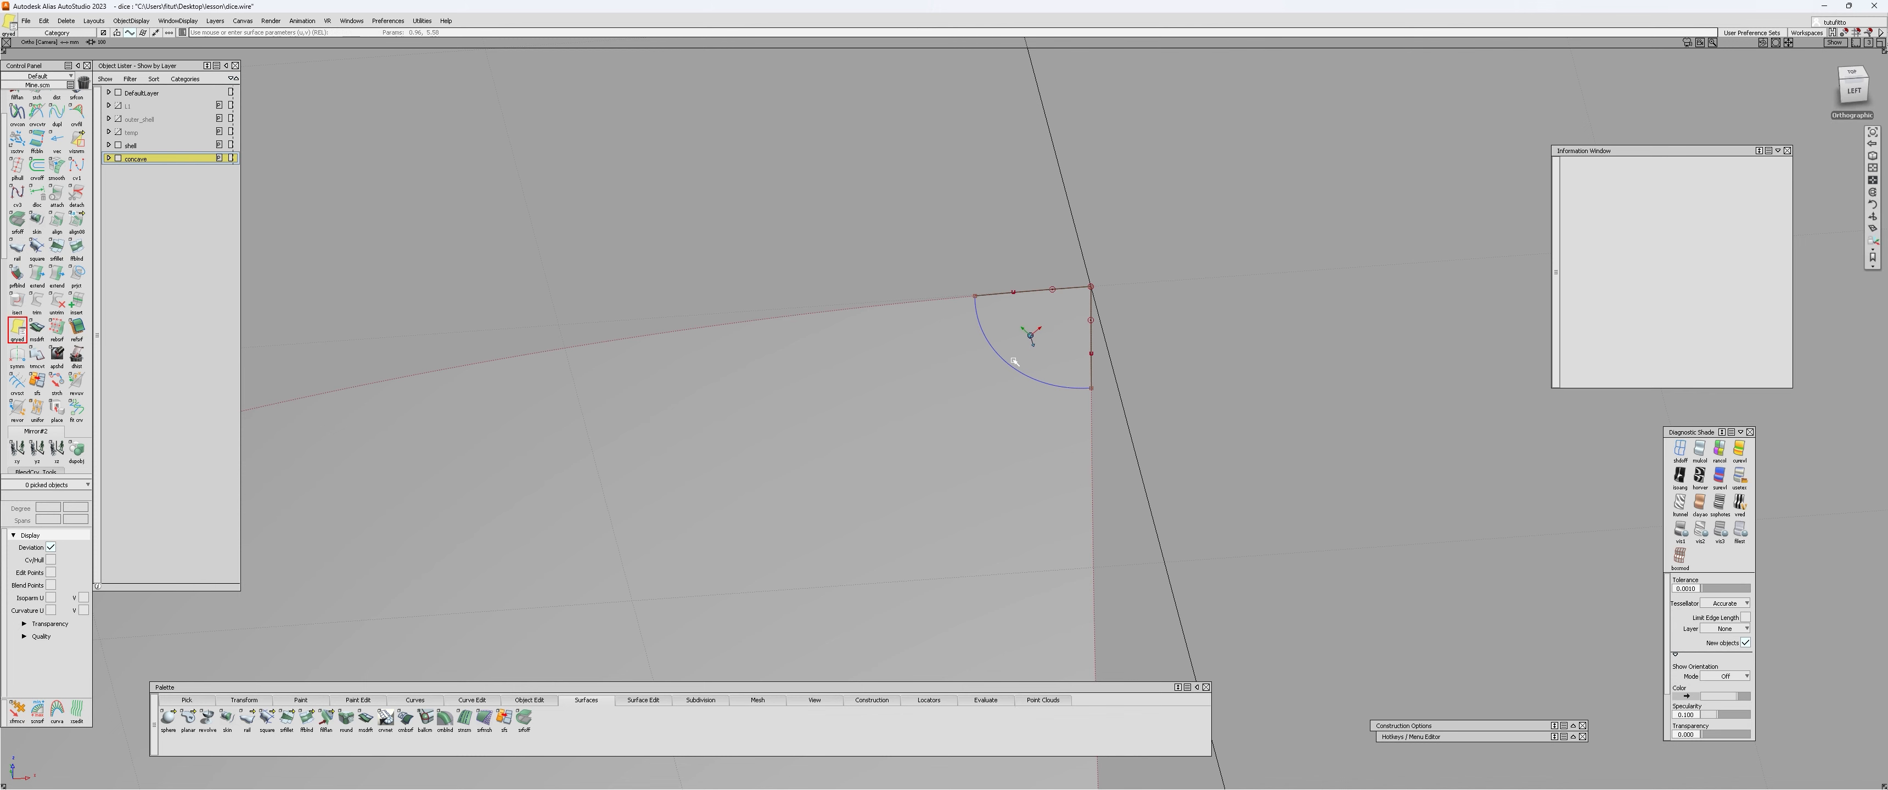
Step: Reopen the short upper fit curve in the Fit Curve tool and turn off its deviation display
left_click(923, 500, "alt+shift")
left_click_drag(973, 396, 1034, 382, "alt+shift")
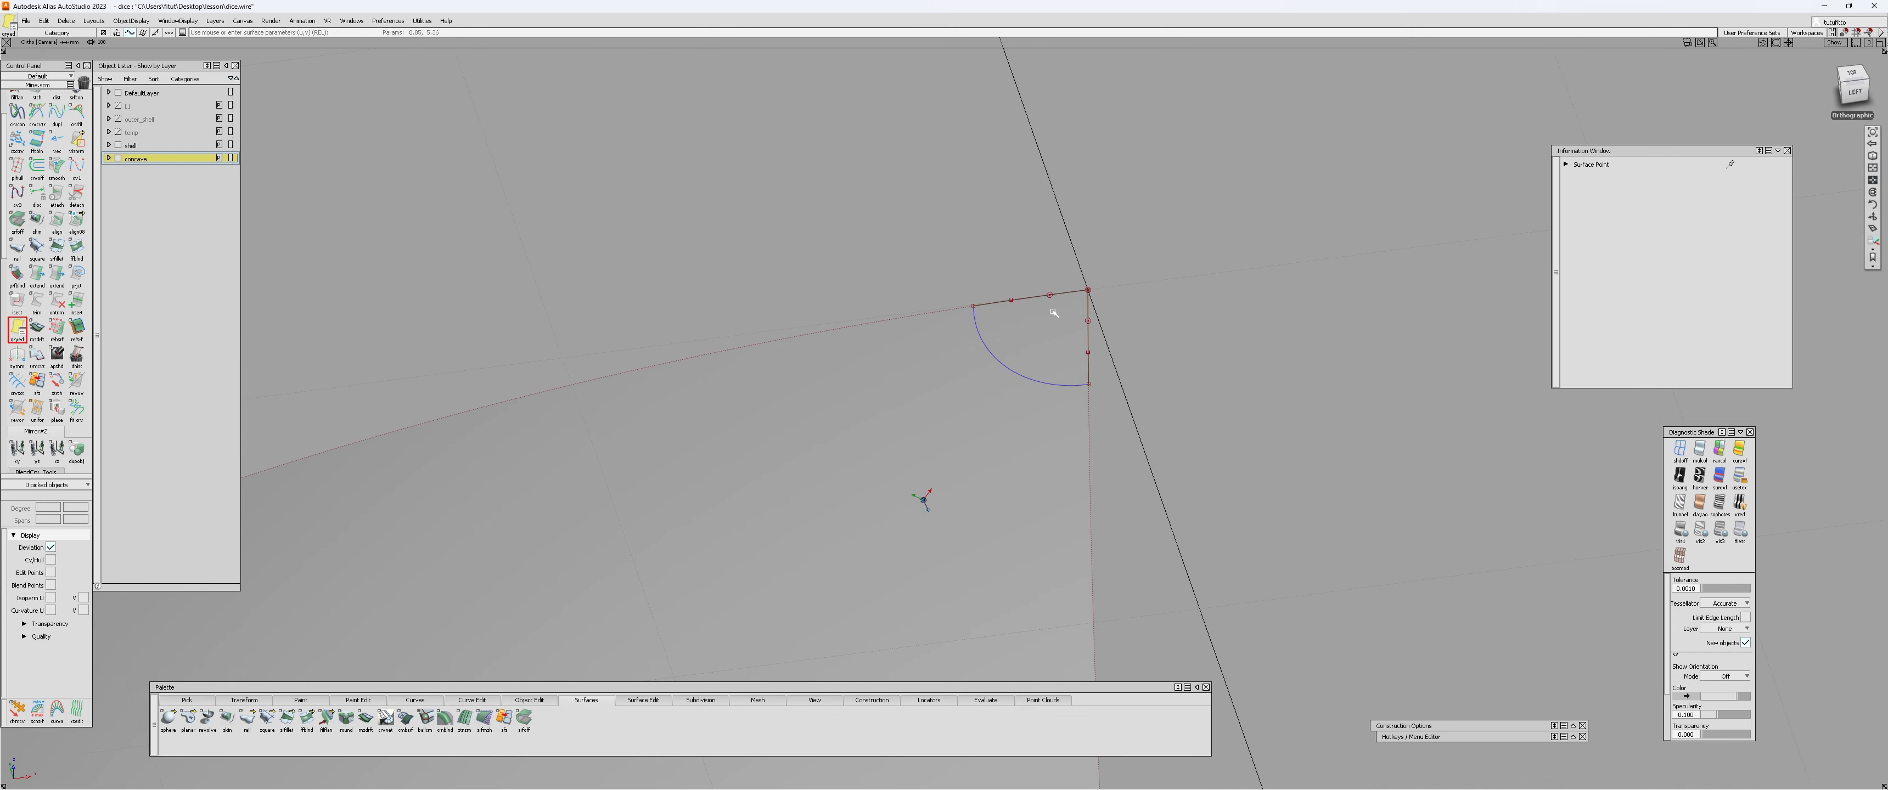
left_click(77, 408)
left_click(1029, 297)
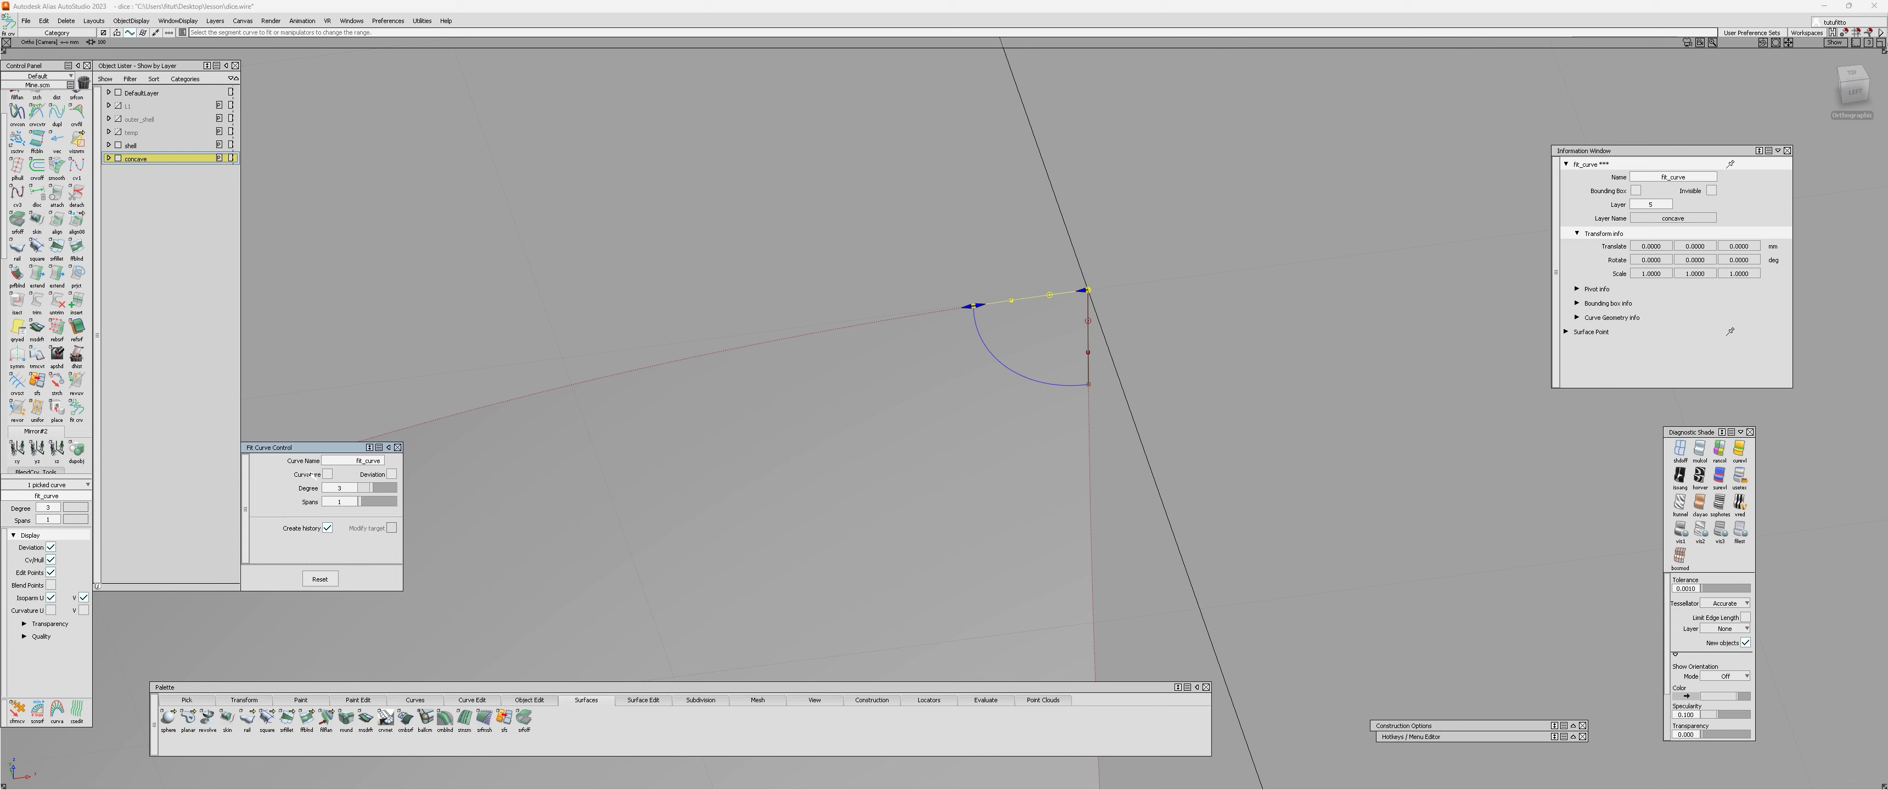
left_click_drag(391, 467, 586, 478, "ctrl+shift")
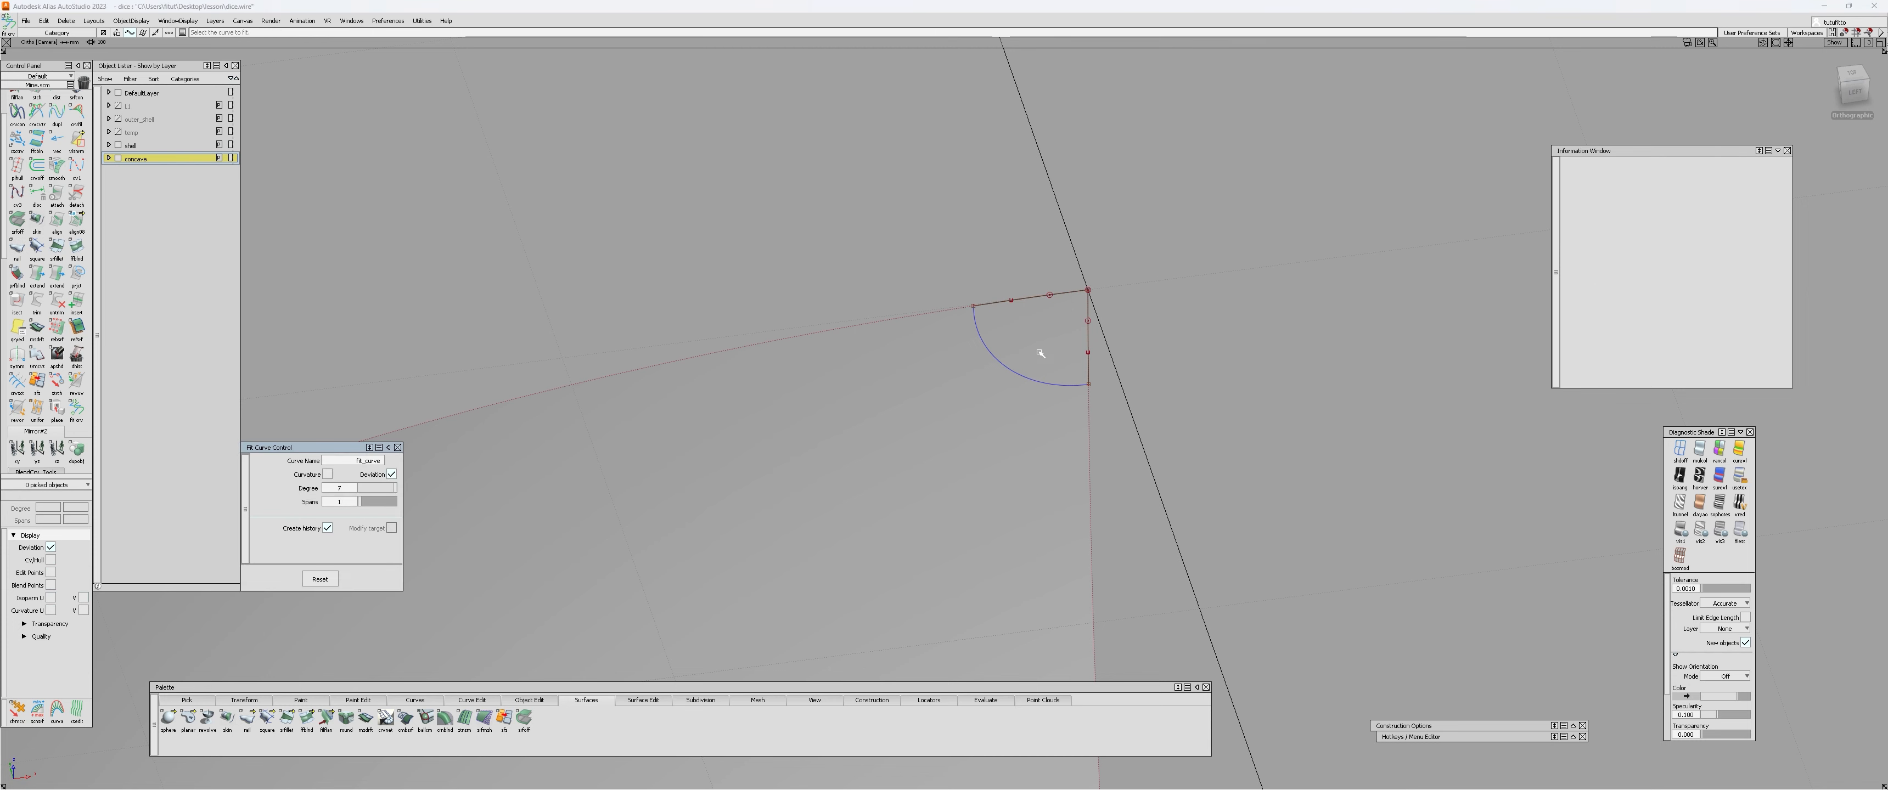
Step: Delete the construction history of the two short fit curves
left_click_drag(1040, 354, 1046, 286, "ctrl+shift")
left_click(1049, 292)
left_click(1088, 326)
key("Delete")
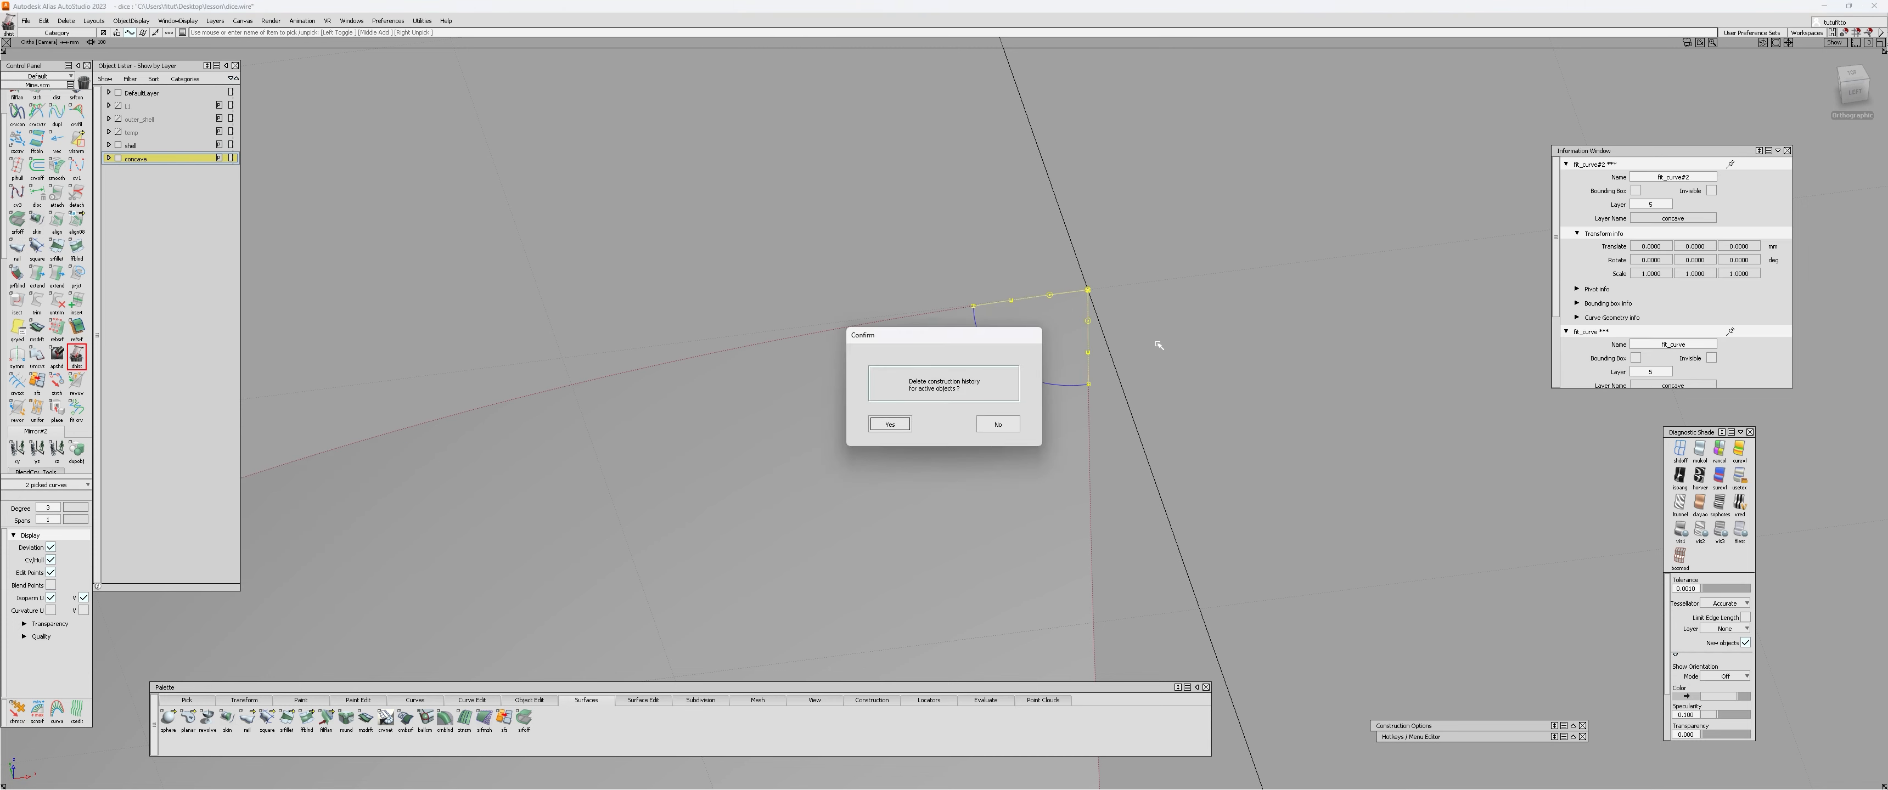
key("Return")
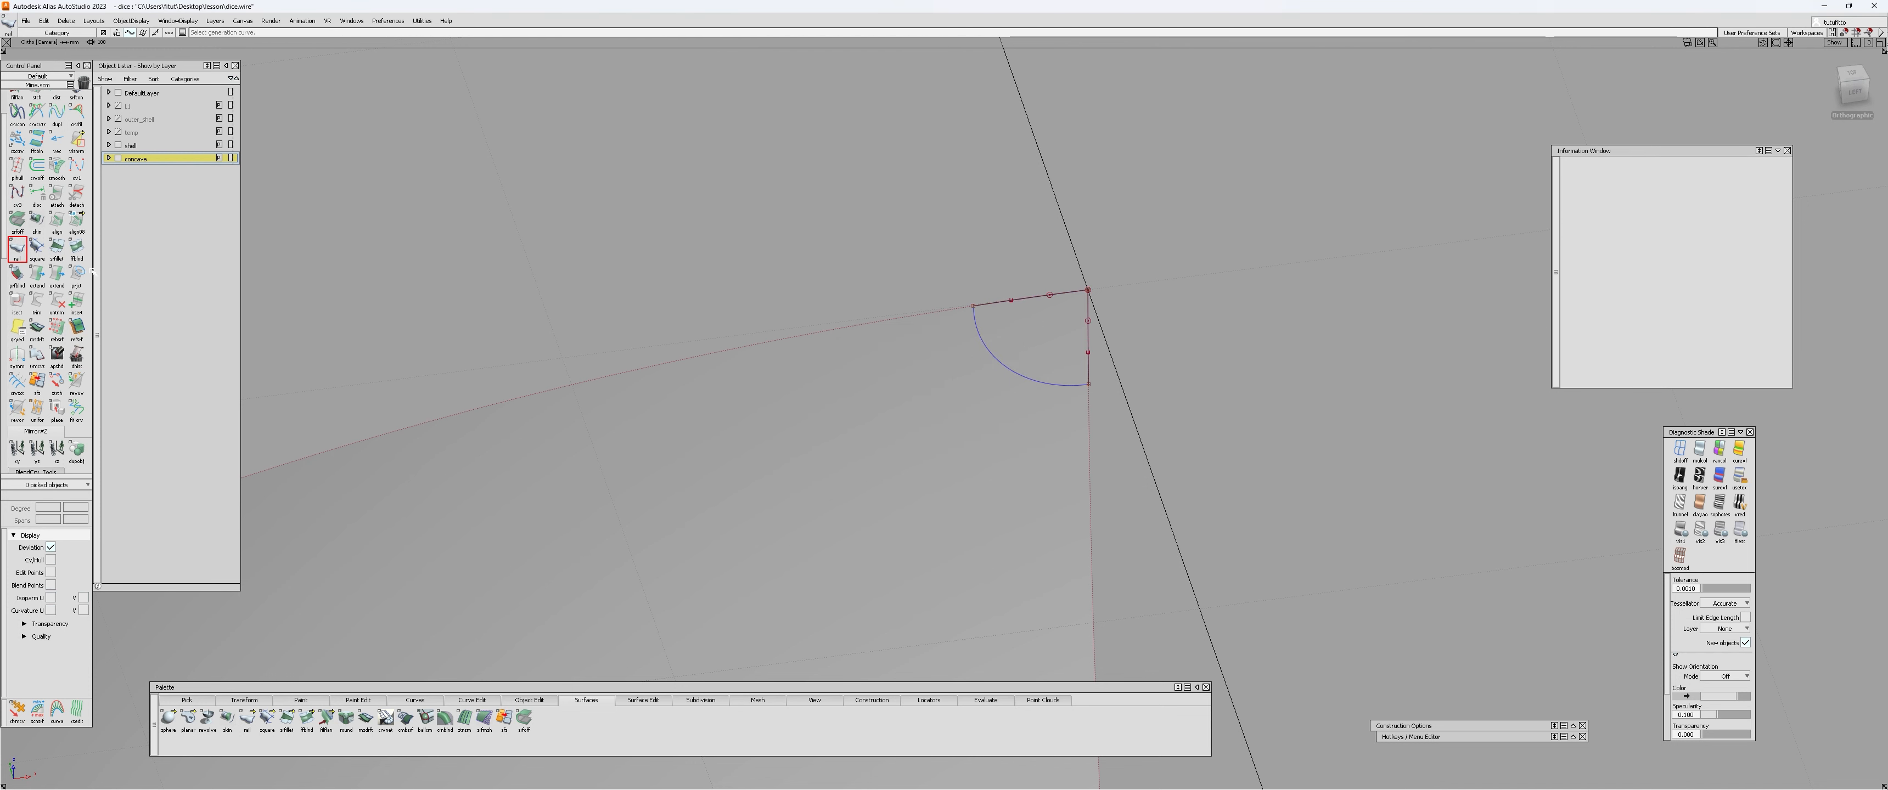
Step: Build a rail surface using the short upper curve as generation curve and the short side curve as the single rail
left_click(18, 248)
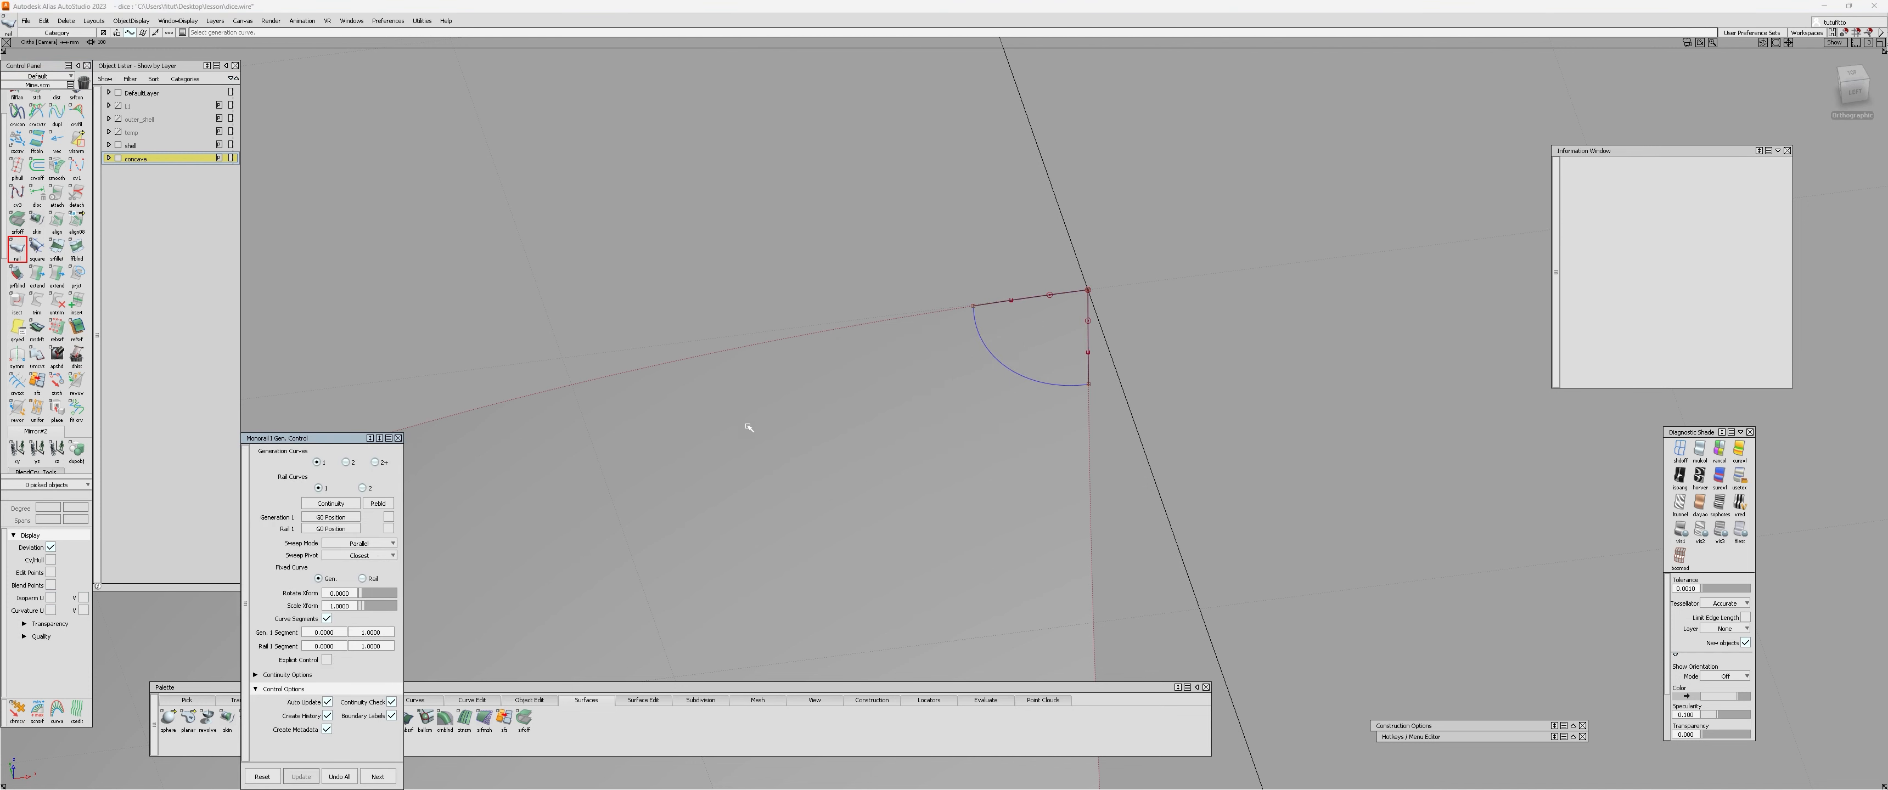
key("shift+alt")
right_click_drag(1066, 366, 1041, 293, "alt+shift")
left_click(1050, 290)
left_click(1094, 338)
left_click_drag(1026, 381, 879, 415, "alt+shift")
Step: Change the sweep mode of the small rail surface patch
left_click(390, 491)
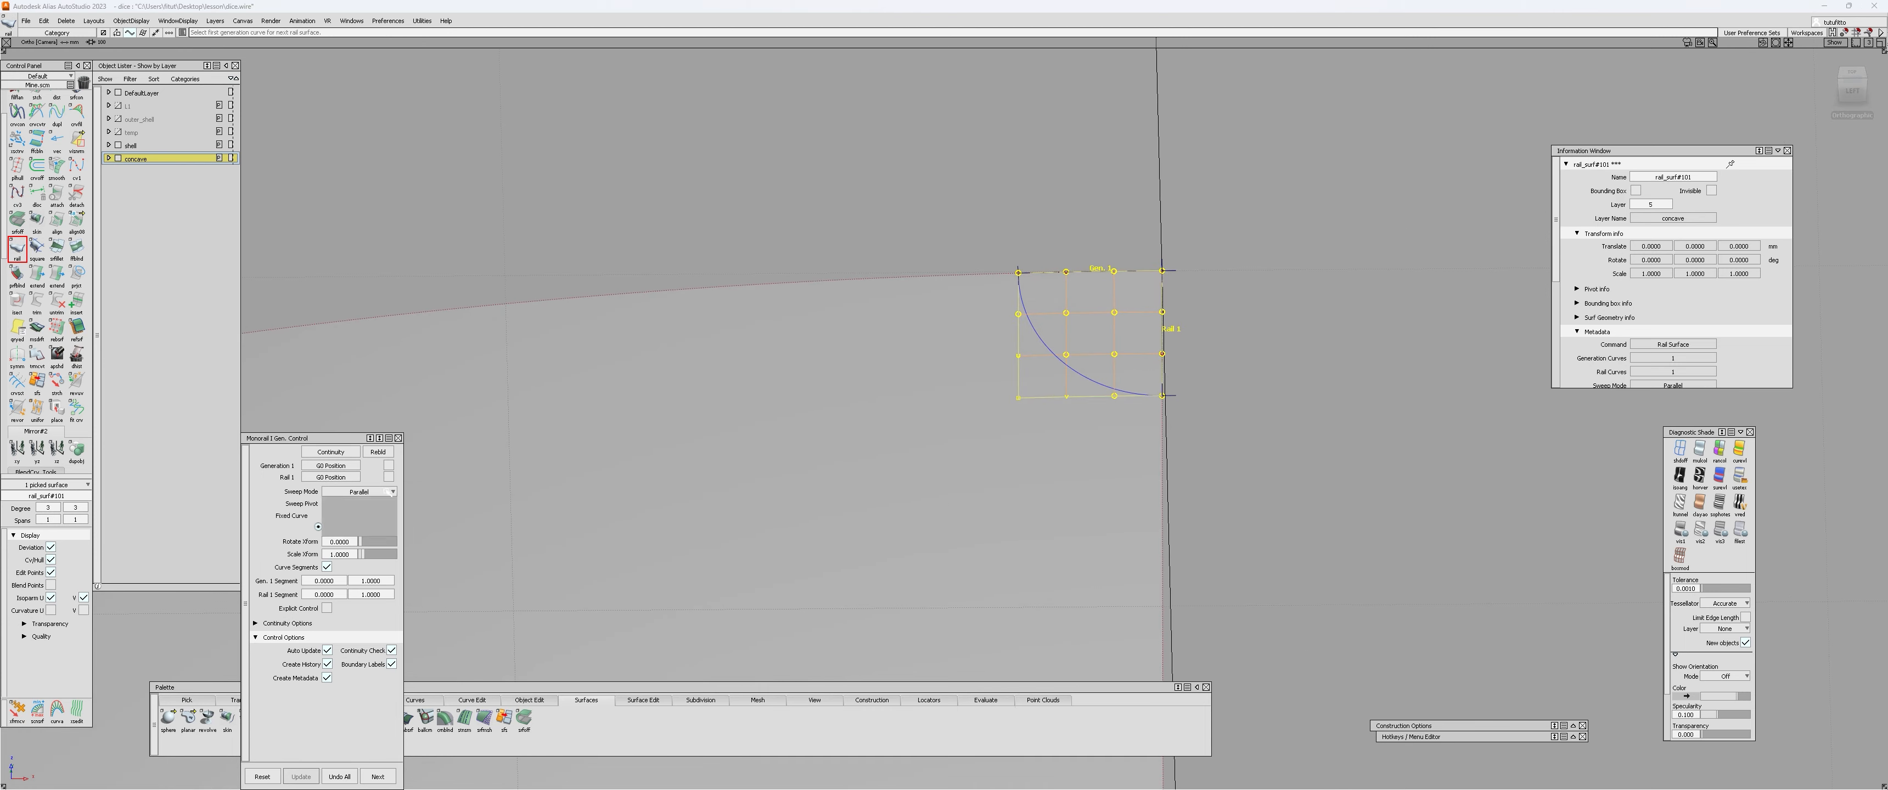
left_click(359, 529)
left_click_drag(1003, 469, 1075, 389, "alt+shift")
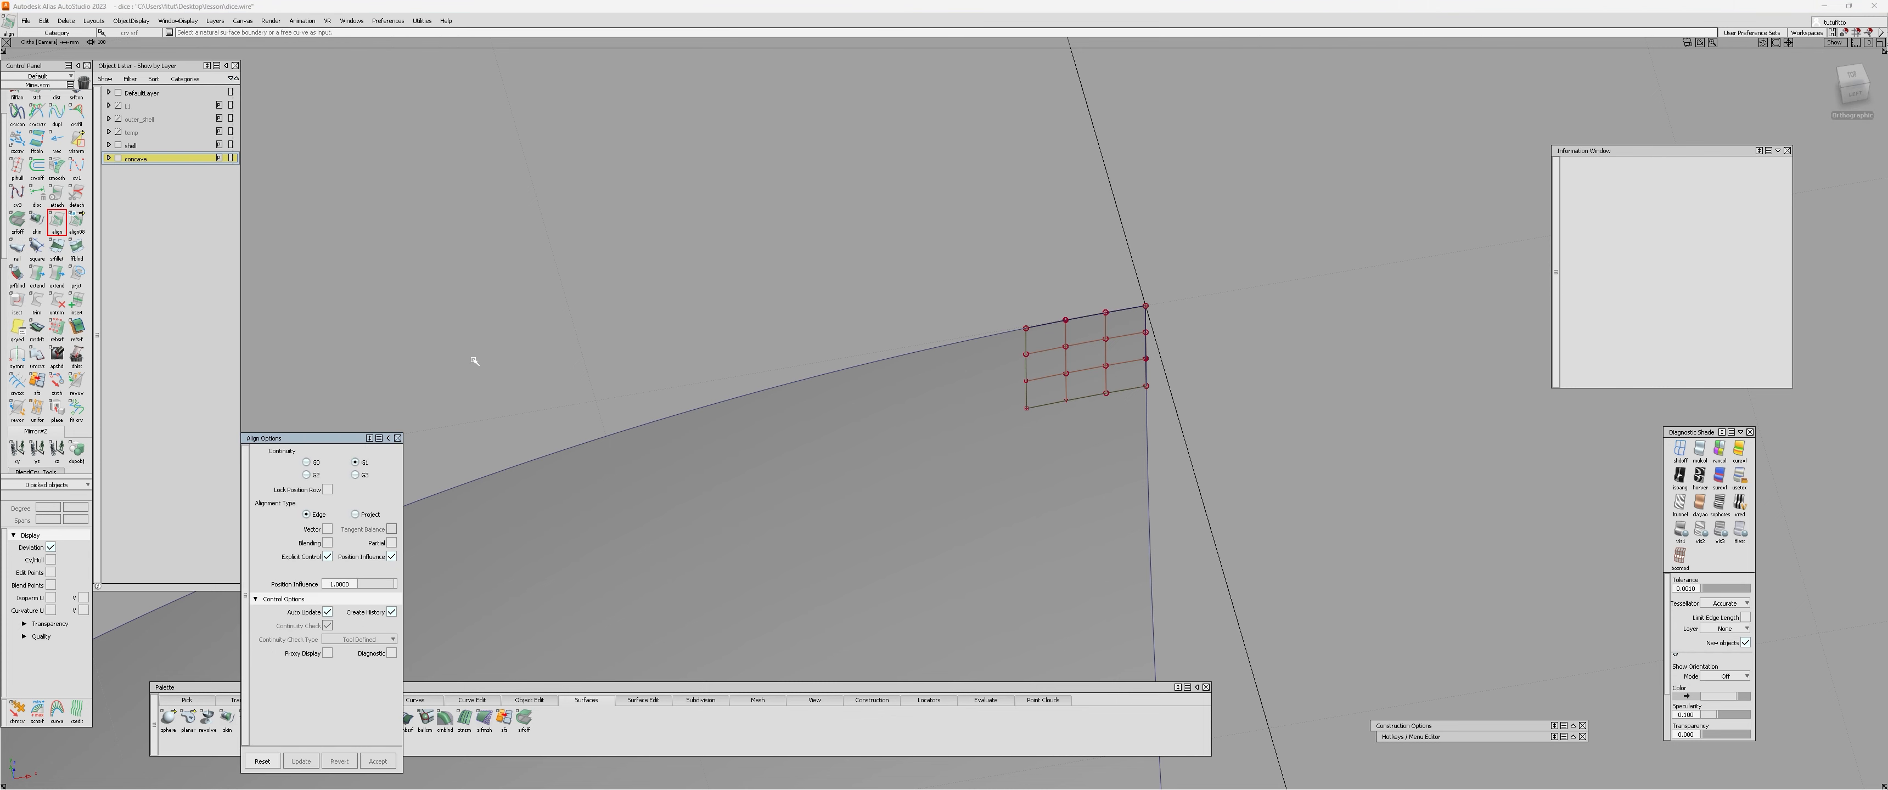
Step: Set the Align tool's alignment type to Project
left_click_drag(324, 438, 322, 255)
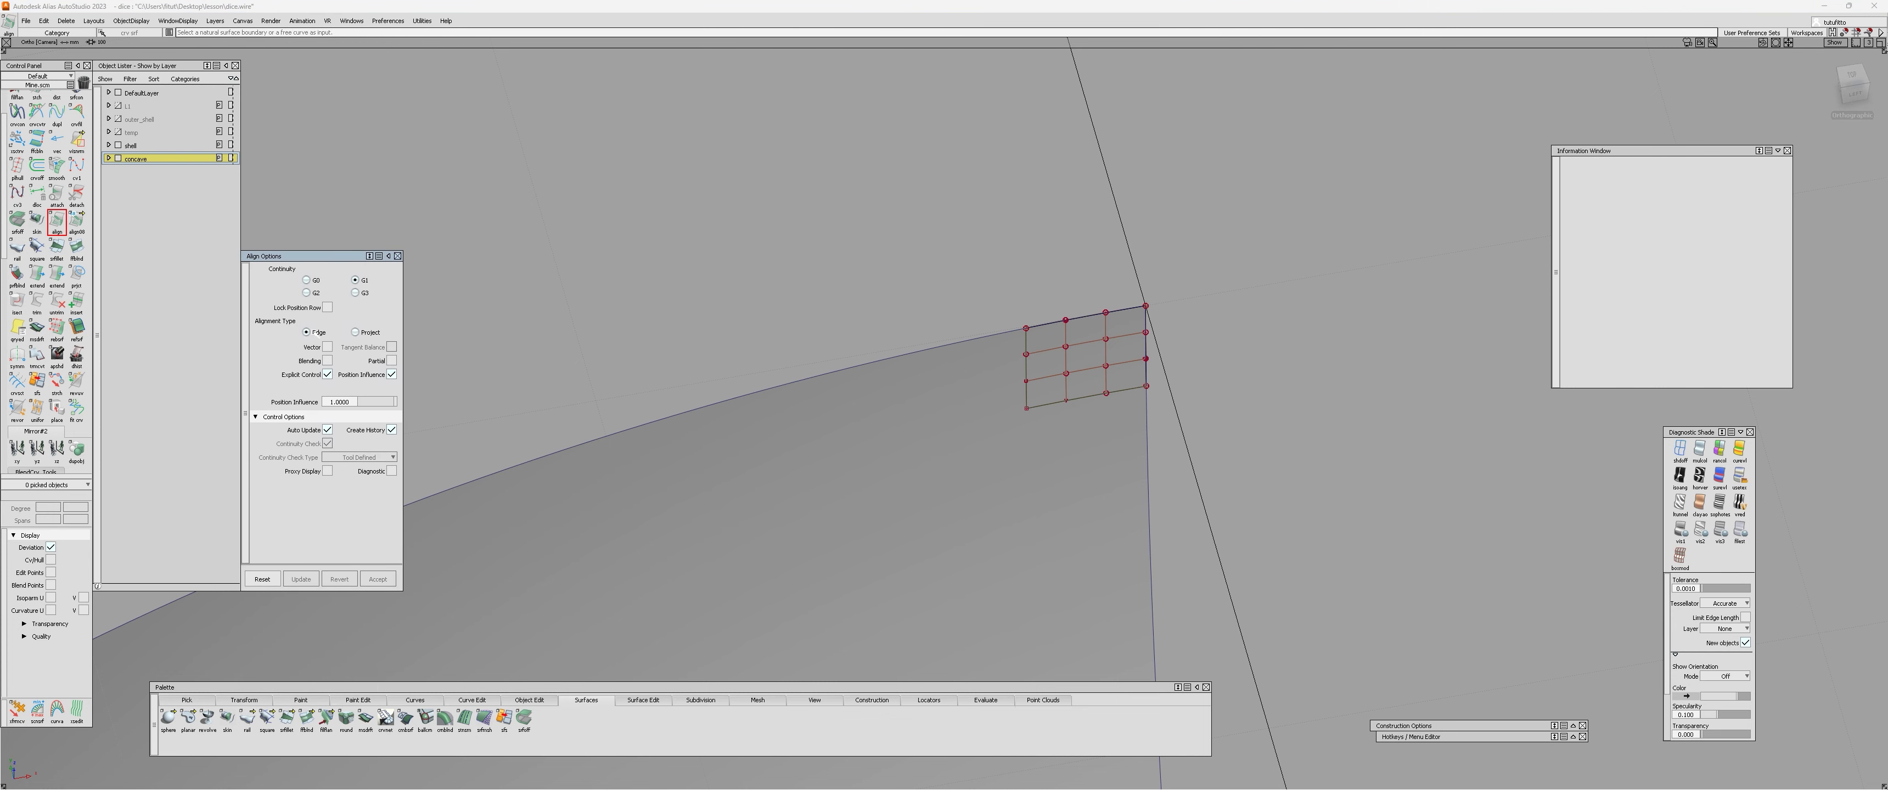
left_click(356, 332)
mouse_move(883, 439)
left_mouse_down("alt+shift")
mouse_move(1003, 324)
mouse_move(711, 332)
mouse_move(898, 443)
left_mouse_up("alt+shift")
left_click_drag(1024, 441, 889, 410, "alt+shift")
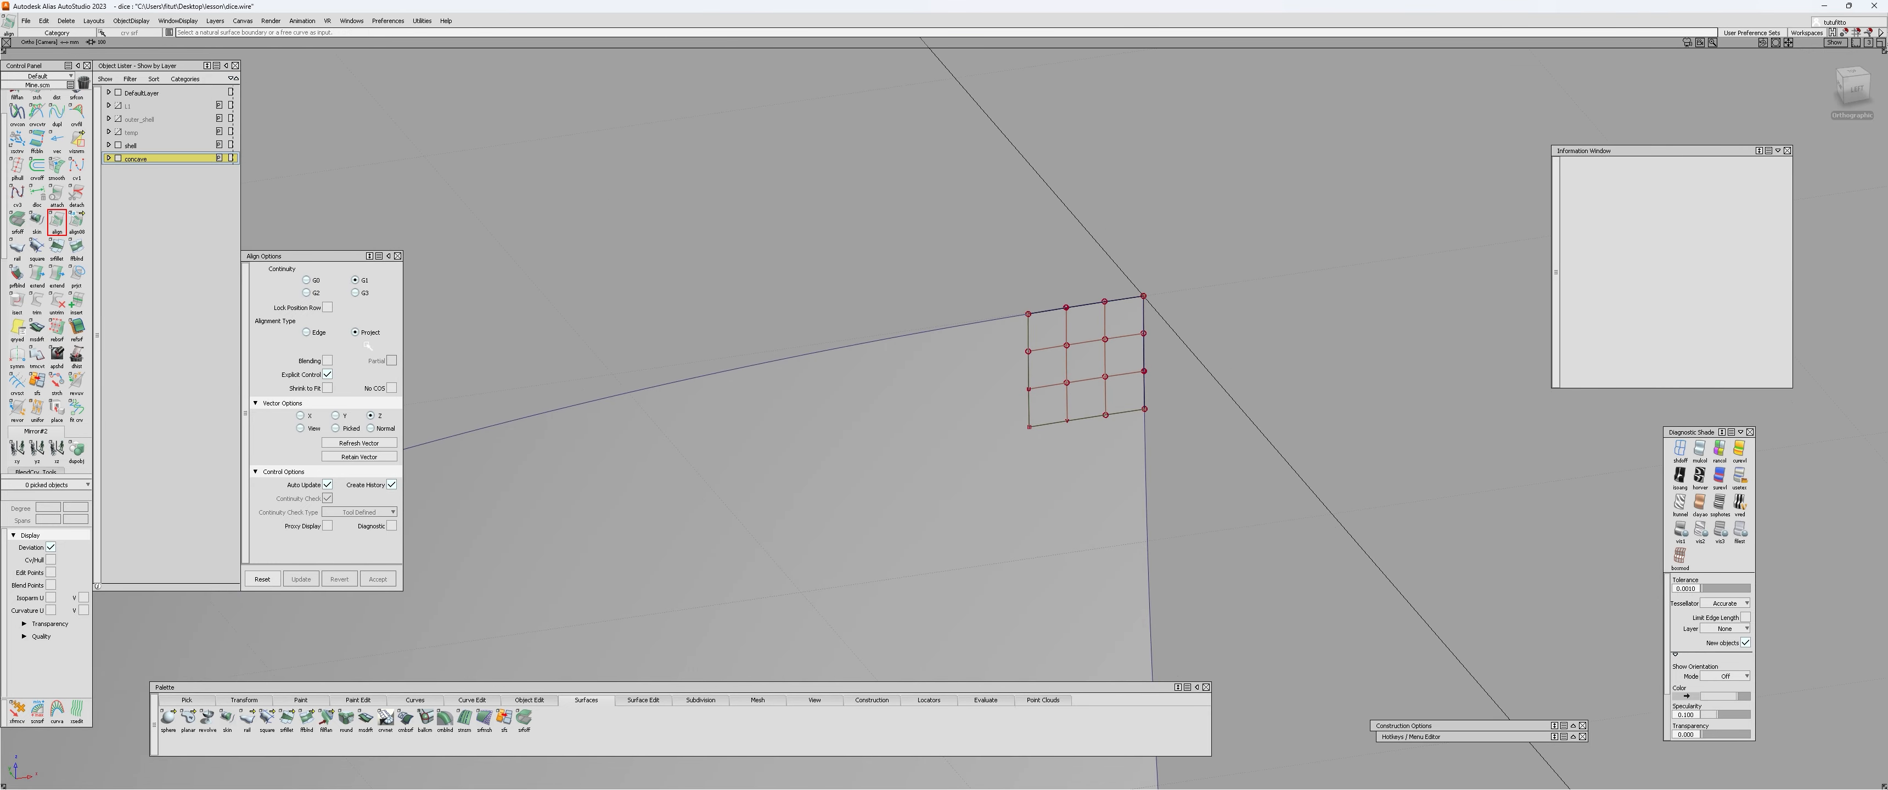
Step: Align the small patch's outer vertical edge to the revolved surface with G2 continuity in Project mode
left_click_drag(1027, 410, 1056, 455, "alt+shift")
right_click_drag(1100, 410, 1041, 411, "alt+shift")
left_click_drag(1143, 396, 1143, 352, "ctrl+shift")
left_click(1151, 382)
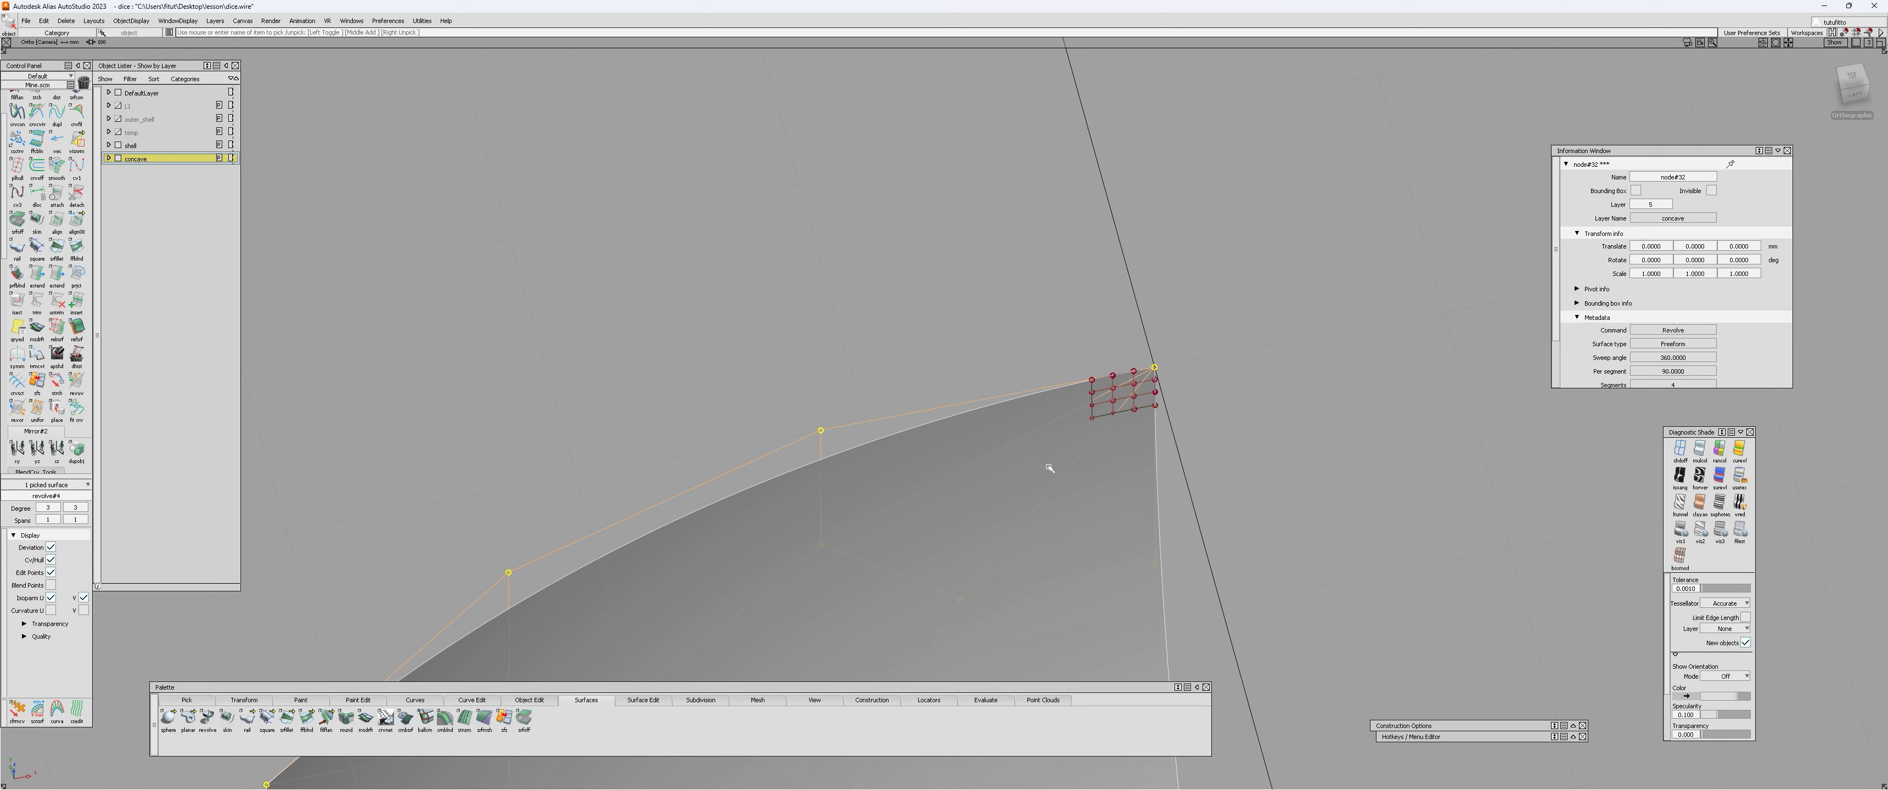
left_click(1066, 496)
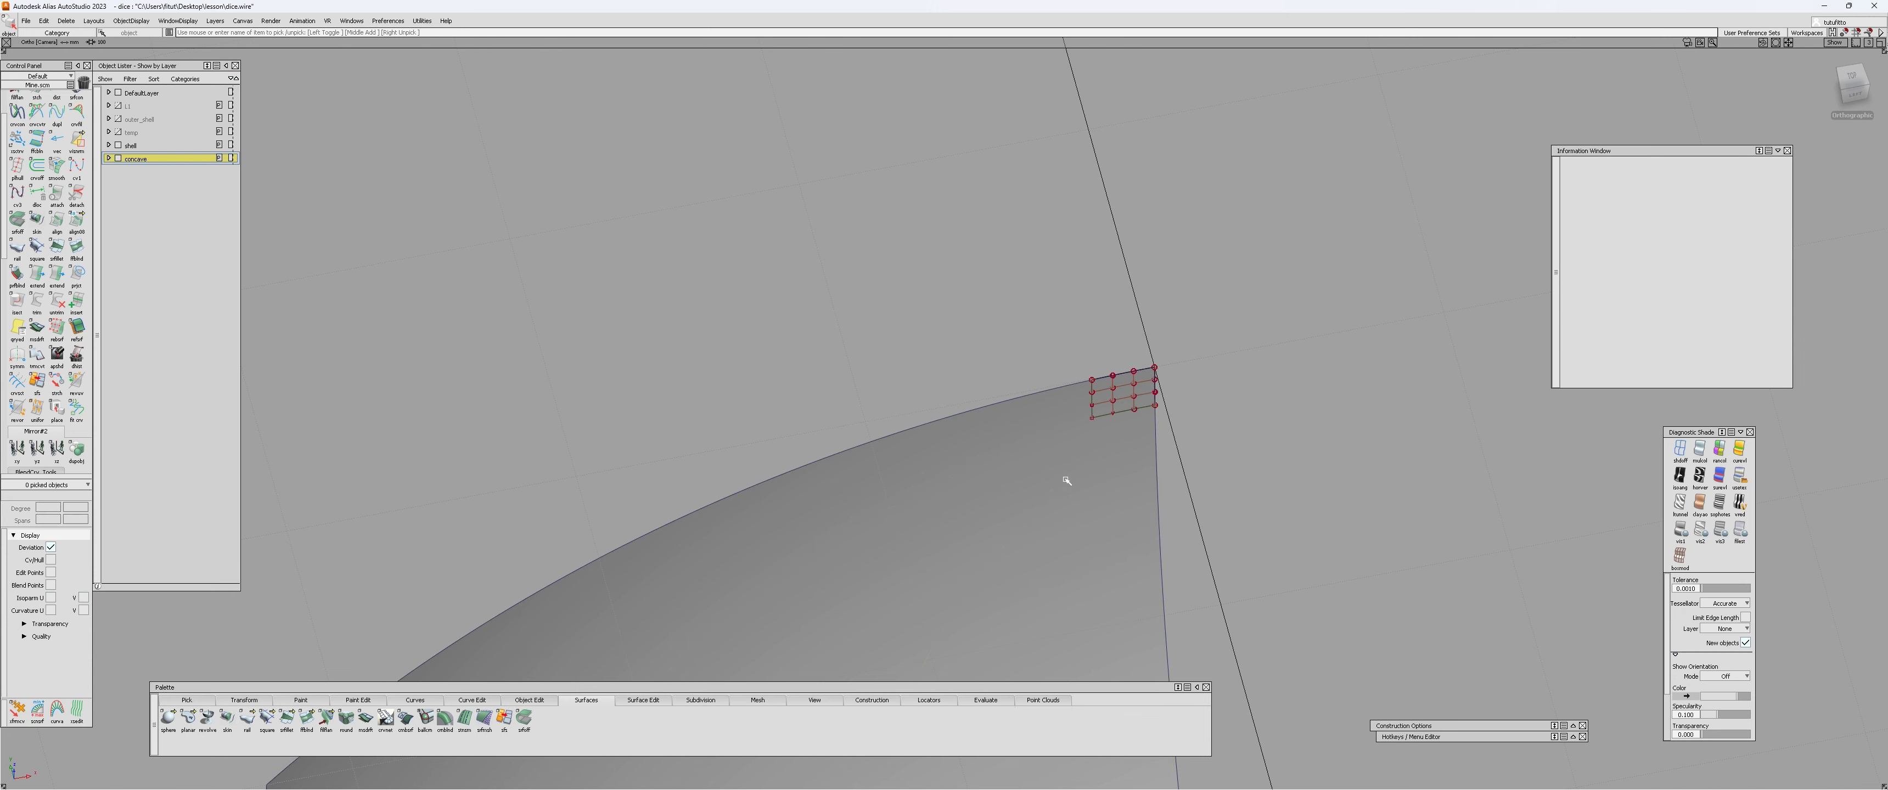
right_click_drag(1084, 414, 1108, 369, "alt+shift")
right_click_drag(1107, 371, 1158, 417, "ctrl+shift")
left_click(1078, 352)
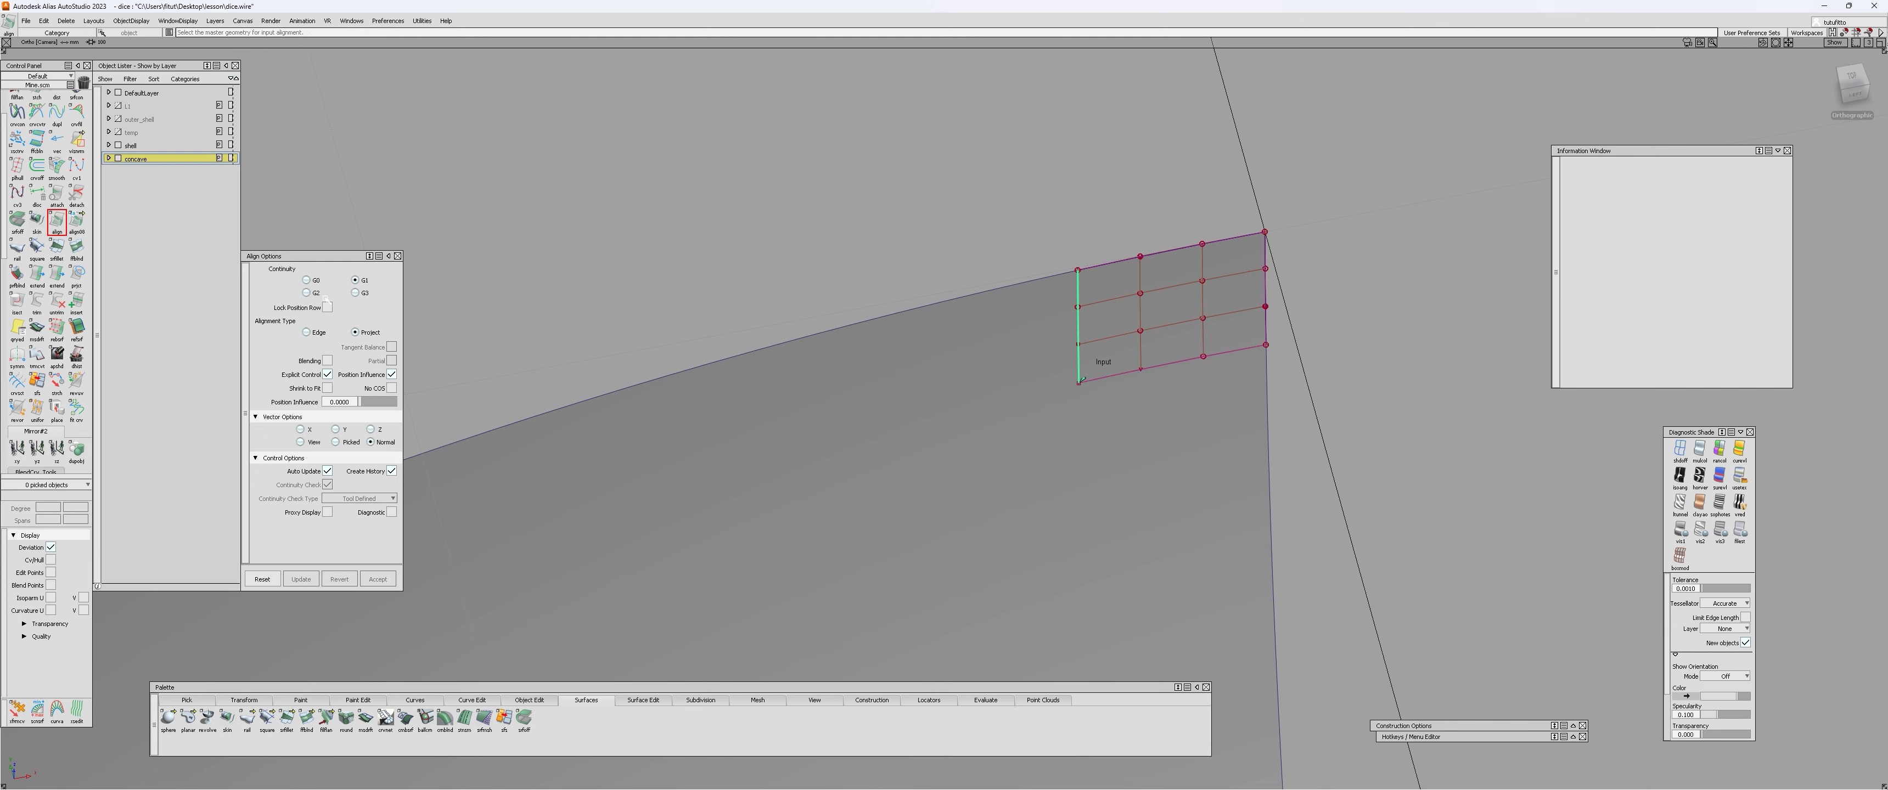
left_click(306, 293)
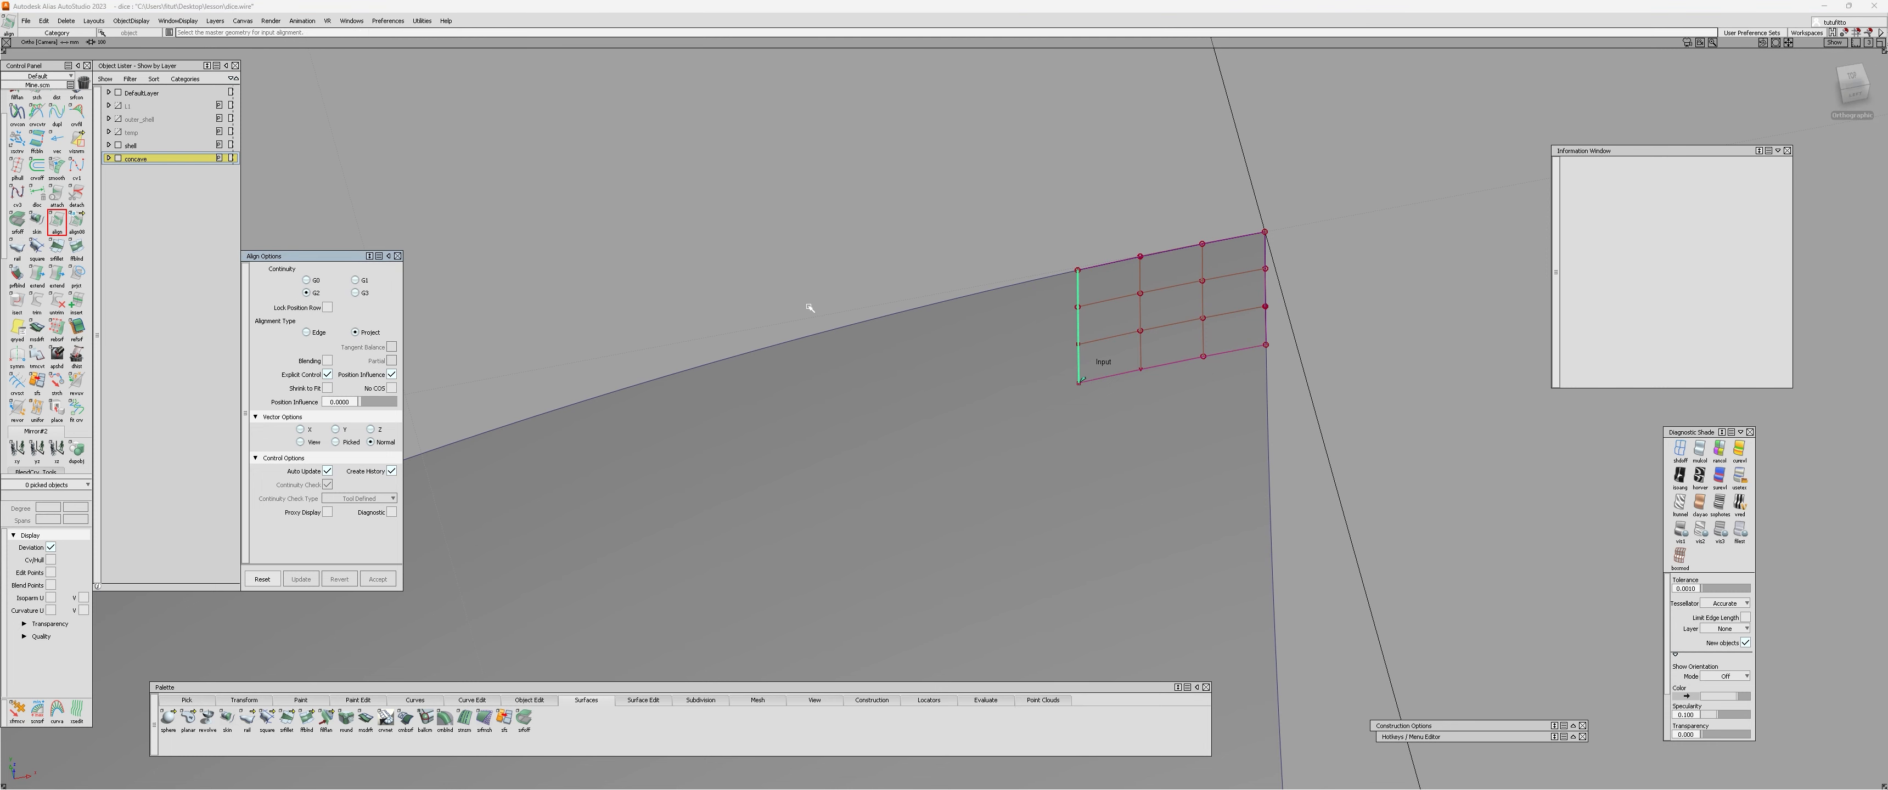
left_click(1036, 351)
middle_click_drag(1050, 359, 901, 372, "alt+shift")
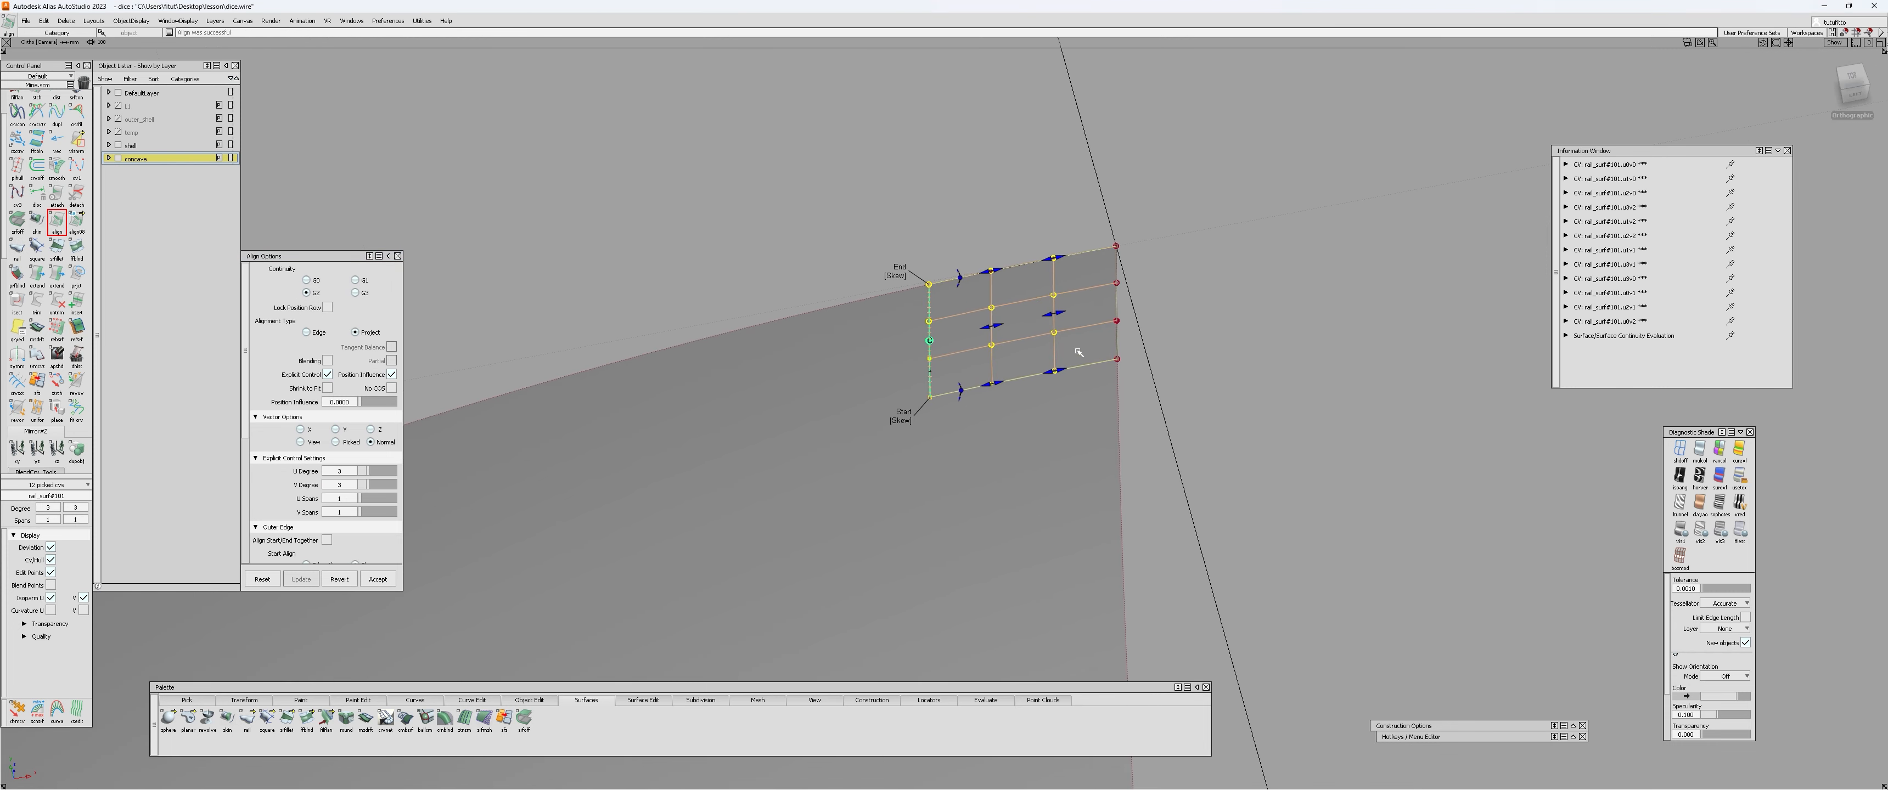
Step: Align the patch's lower edge to the revolved surface with the same G2 Project settings
key("space")
left_click(1088, 364)
left_click(1056, 411)
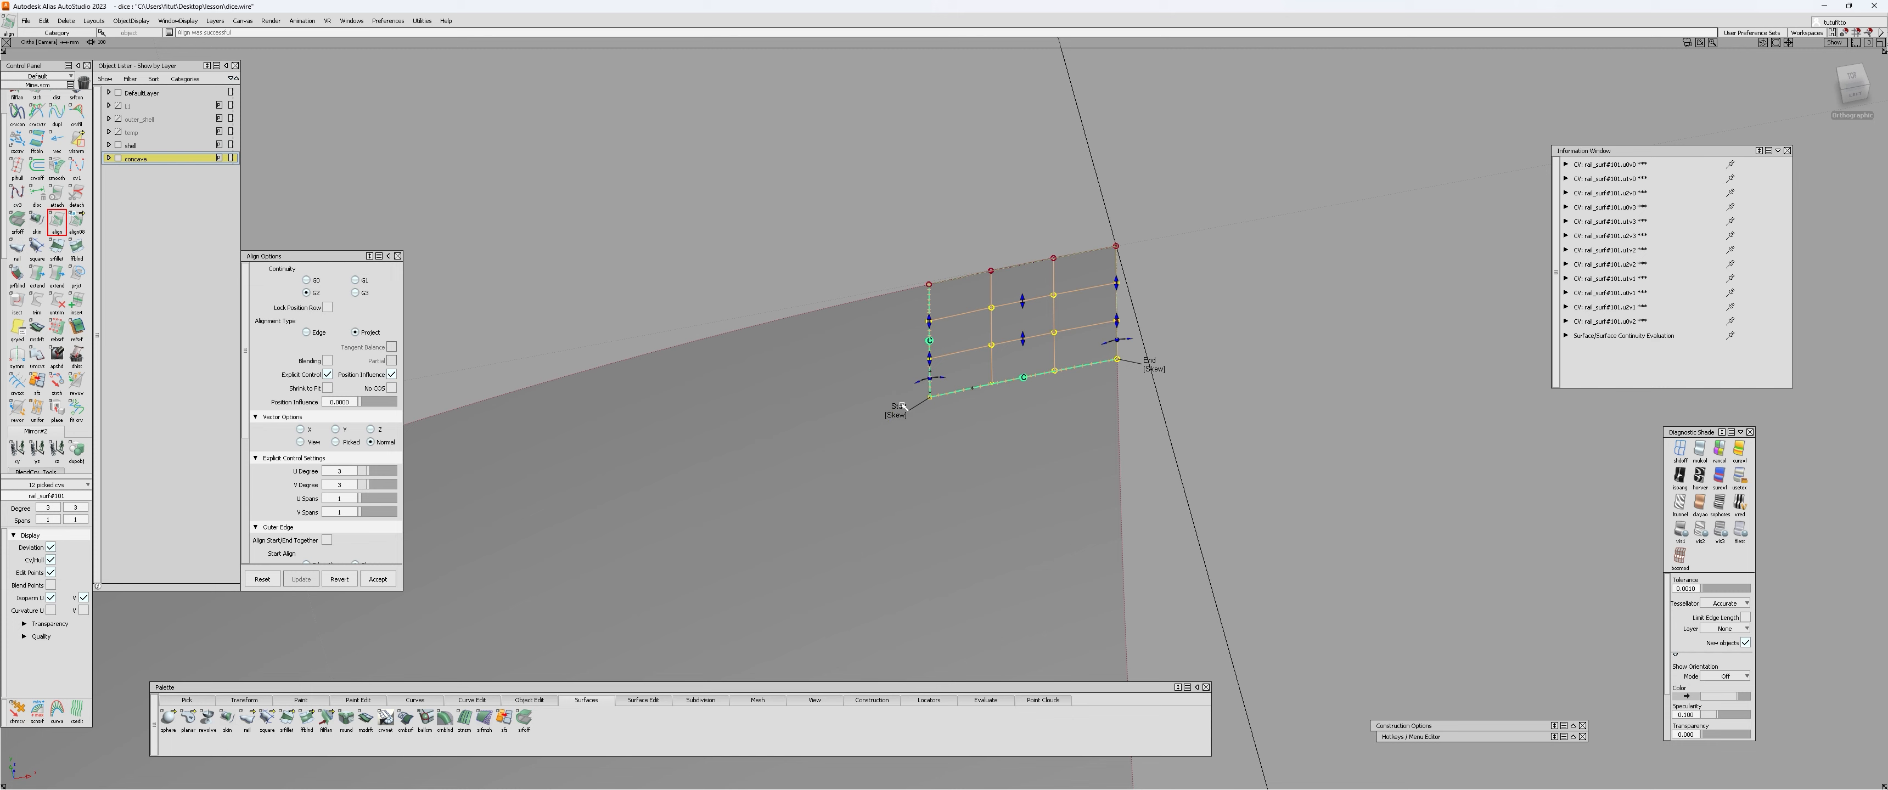
key("space")
Step: Trim the revolved surface along the aligned patch's outline, discarding the corner area beneath the patch
left_click_drag(1061, 411, 1048, 293, "alt+shift")
left_click(1069, 302)
right_click_drag(1048, 293, 1033, 279, "alt+shift")
left_click(1033, 279)
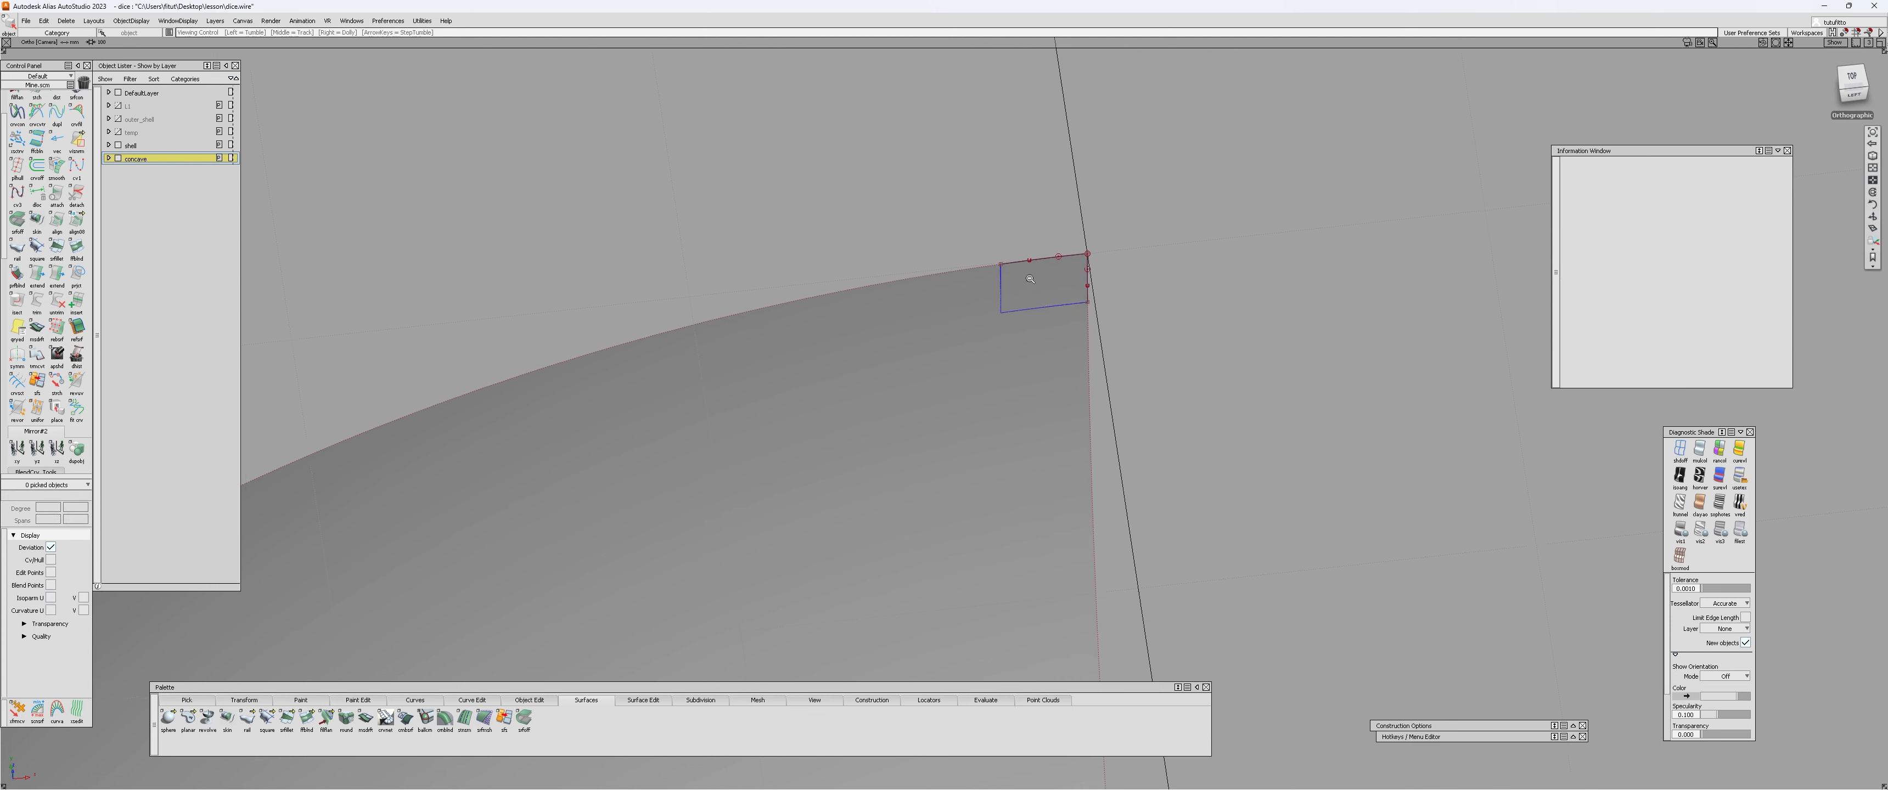
left_click_drag(1033, 279, 855, 337, "alt+shift")
left_click(877, 401)
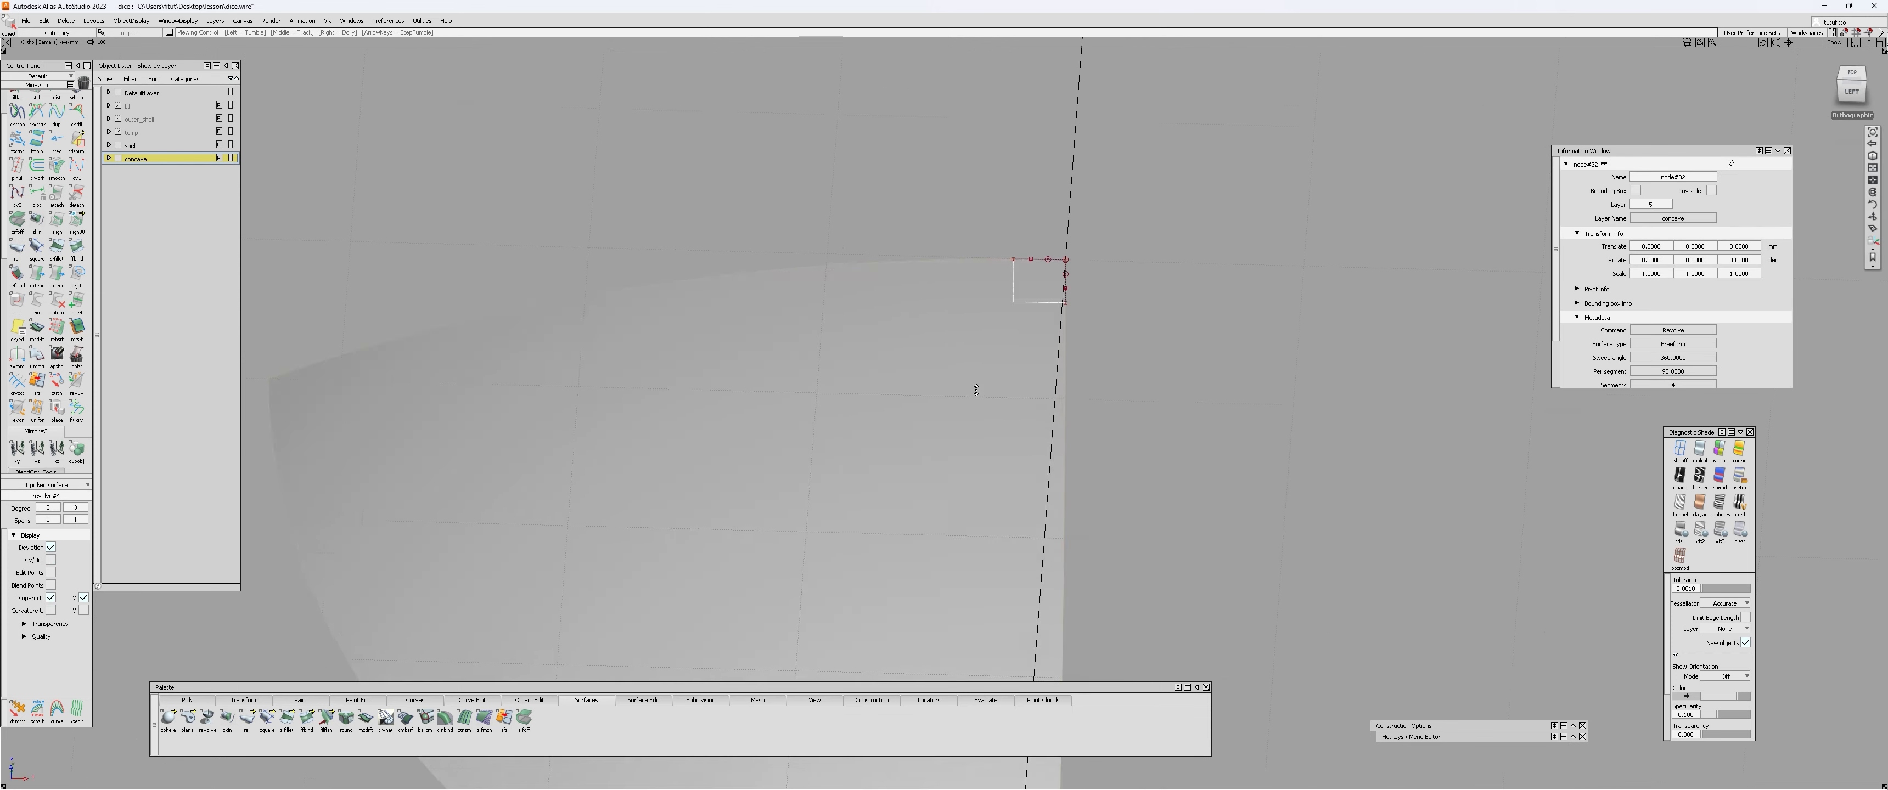
mouse_move(978, 393)
left_mouse_down("alt+shift")
mouse_move(1168, 429)
mouse_move(1097, 410)
mouse_move(927, 467)
left_mouse_up("alt+shift")
left_click(1098, 410)
right_click_drag(927, 467, 972, 306, "alt+shift")
left_click(36, 303)
left_click(972, 307)
left_click(1066, 266)
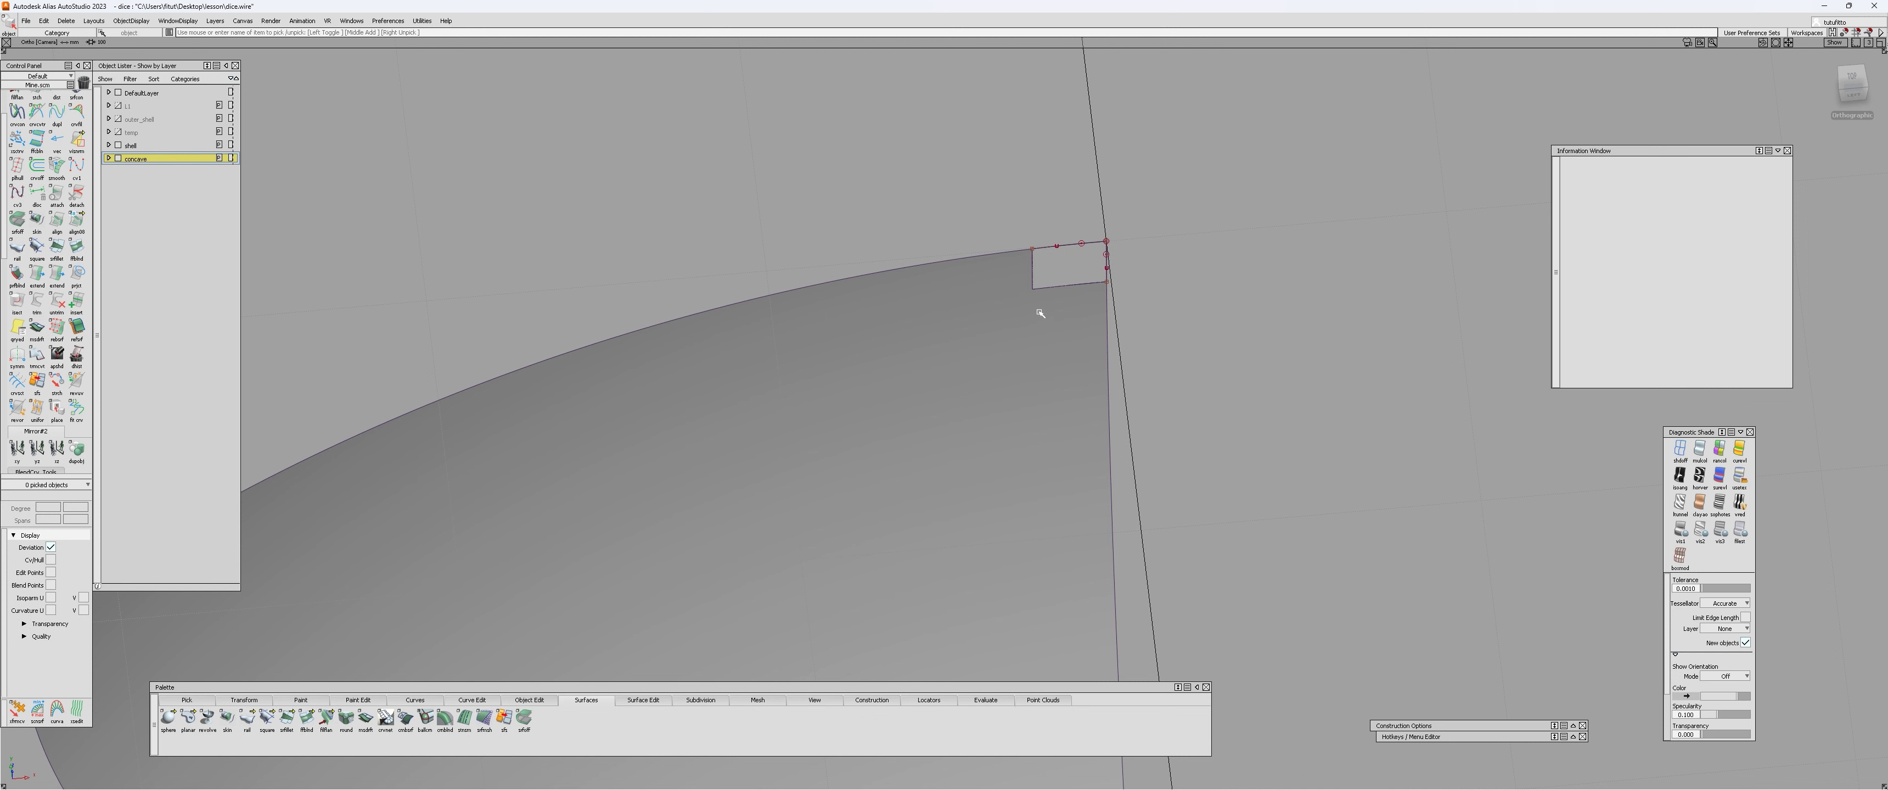
Step: Unhide all geometry, and hide everything again except the trimmed revolved surface and the small patch
key("ctrl+shift+h")
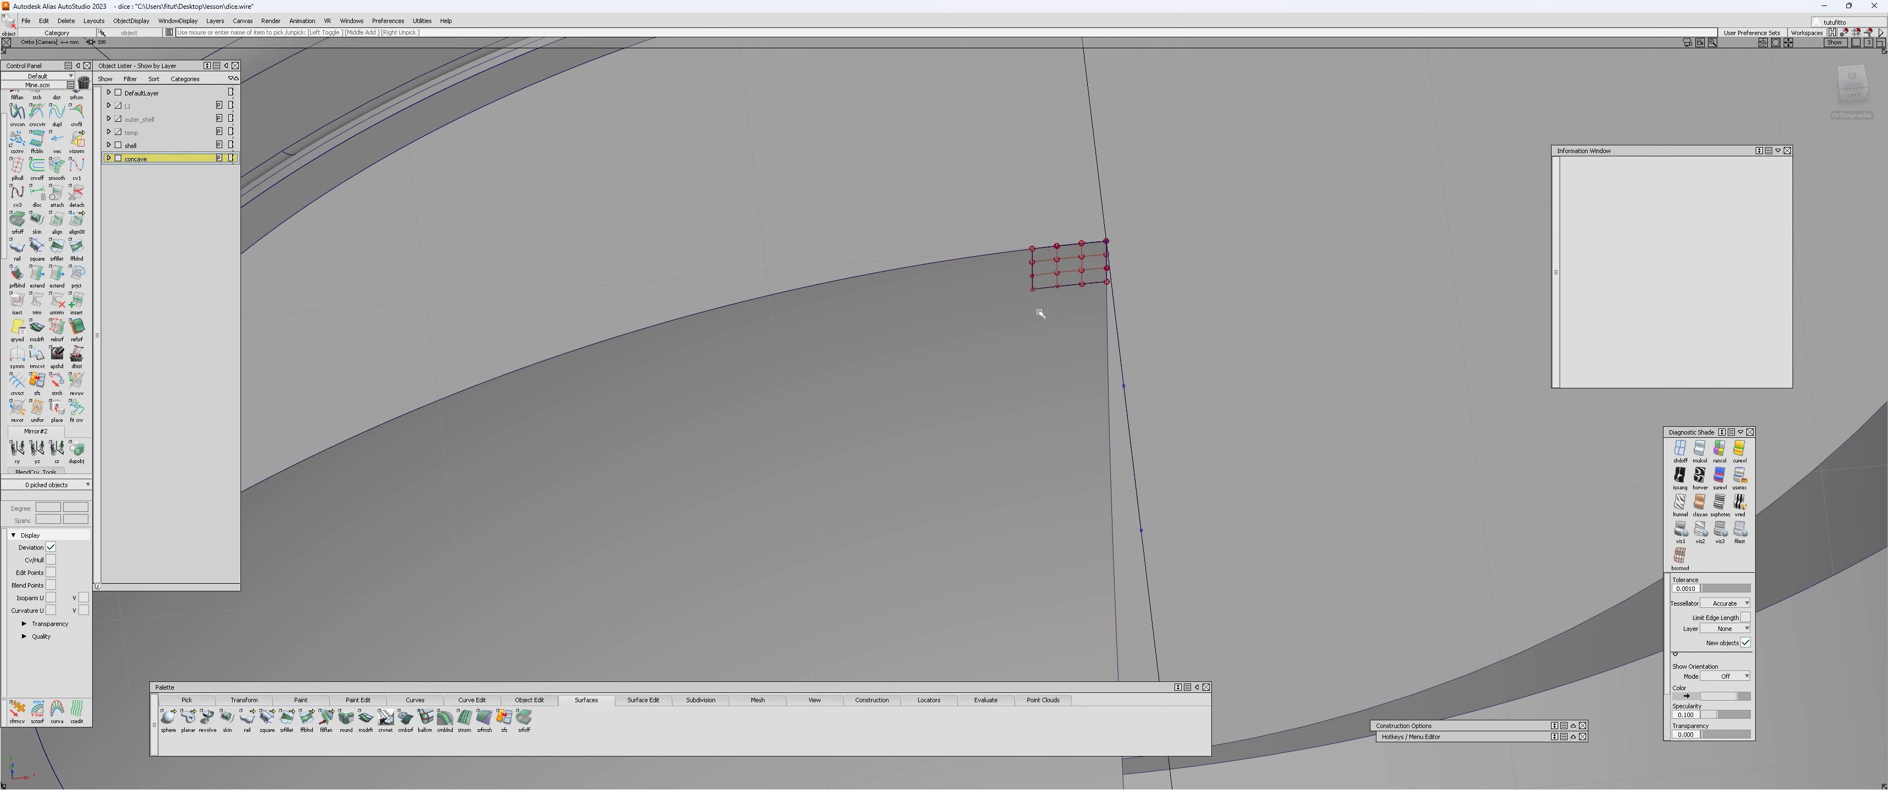
left_click_drag(1037, 287, 1073, 275, "alt+shift")
left_click(1055, 284)
left_click(1050, 287)
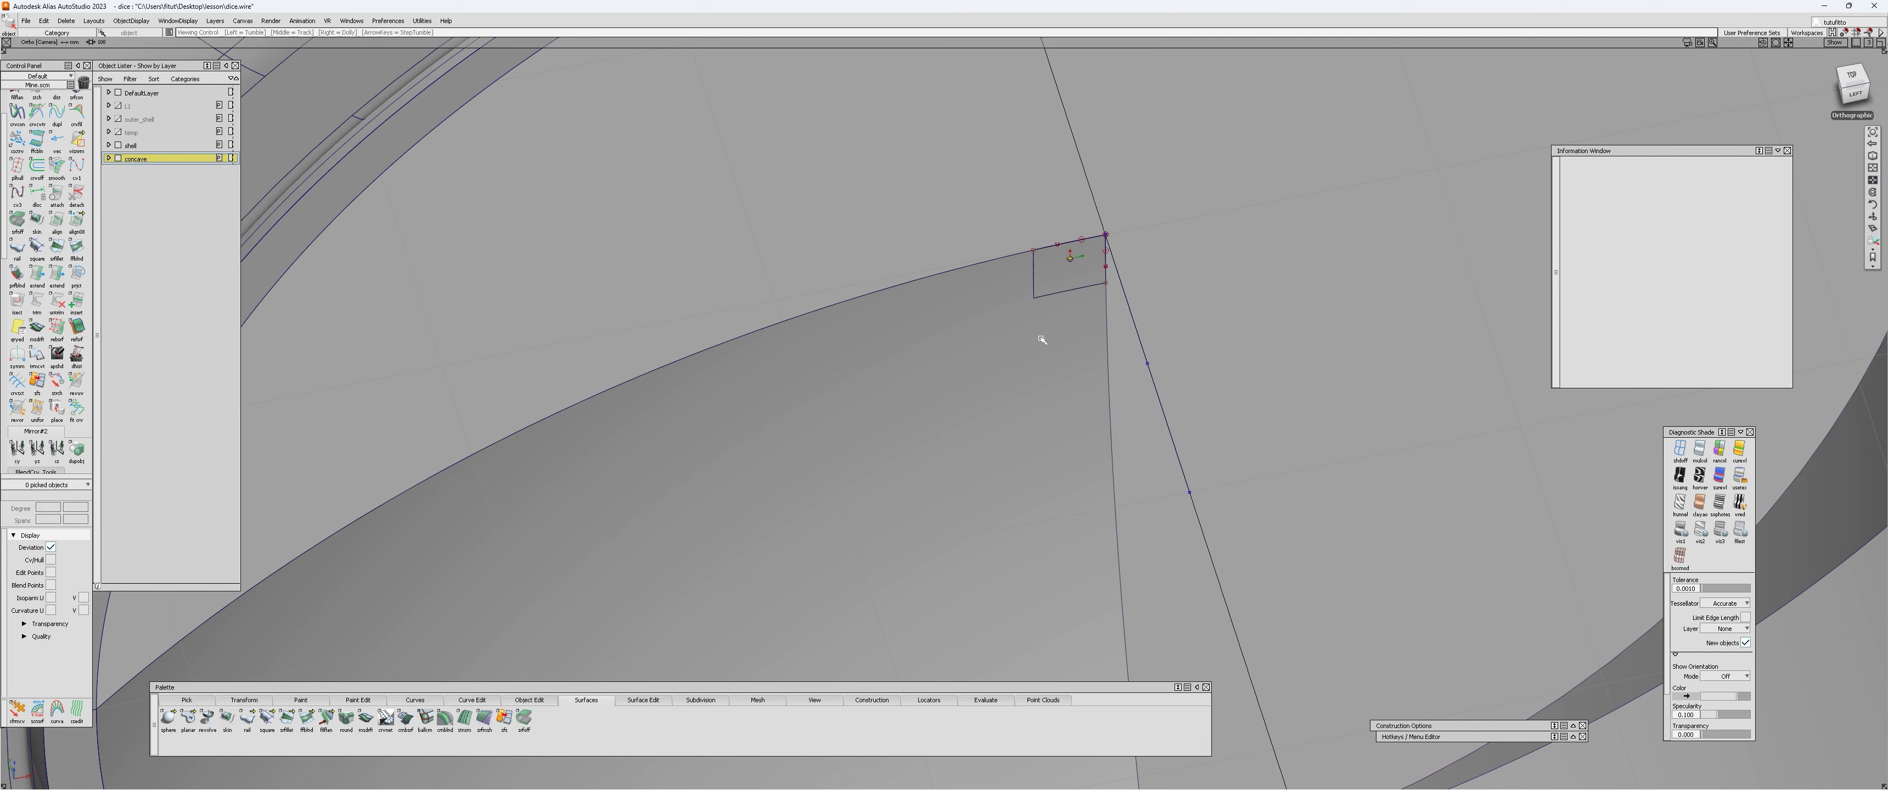
left_click_drag(1040, 338, 1015, 334, "alt+shift")
left_click_drag(1015, 334, 990, 330, "ctrl+shift")
left_click(990, 329)
left_click(1074, 257)
key("alt+h")
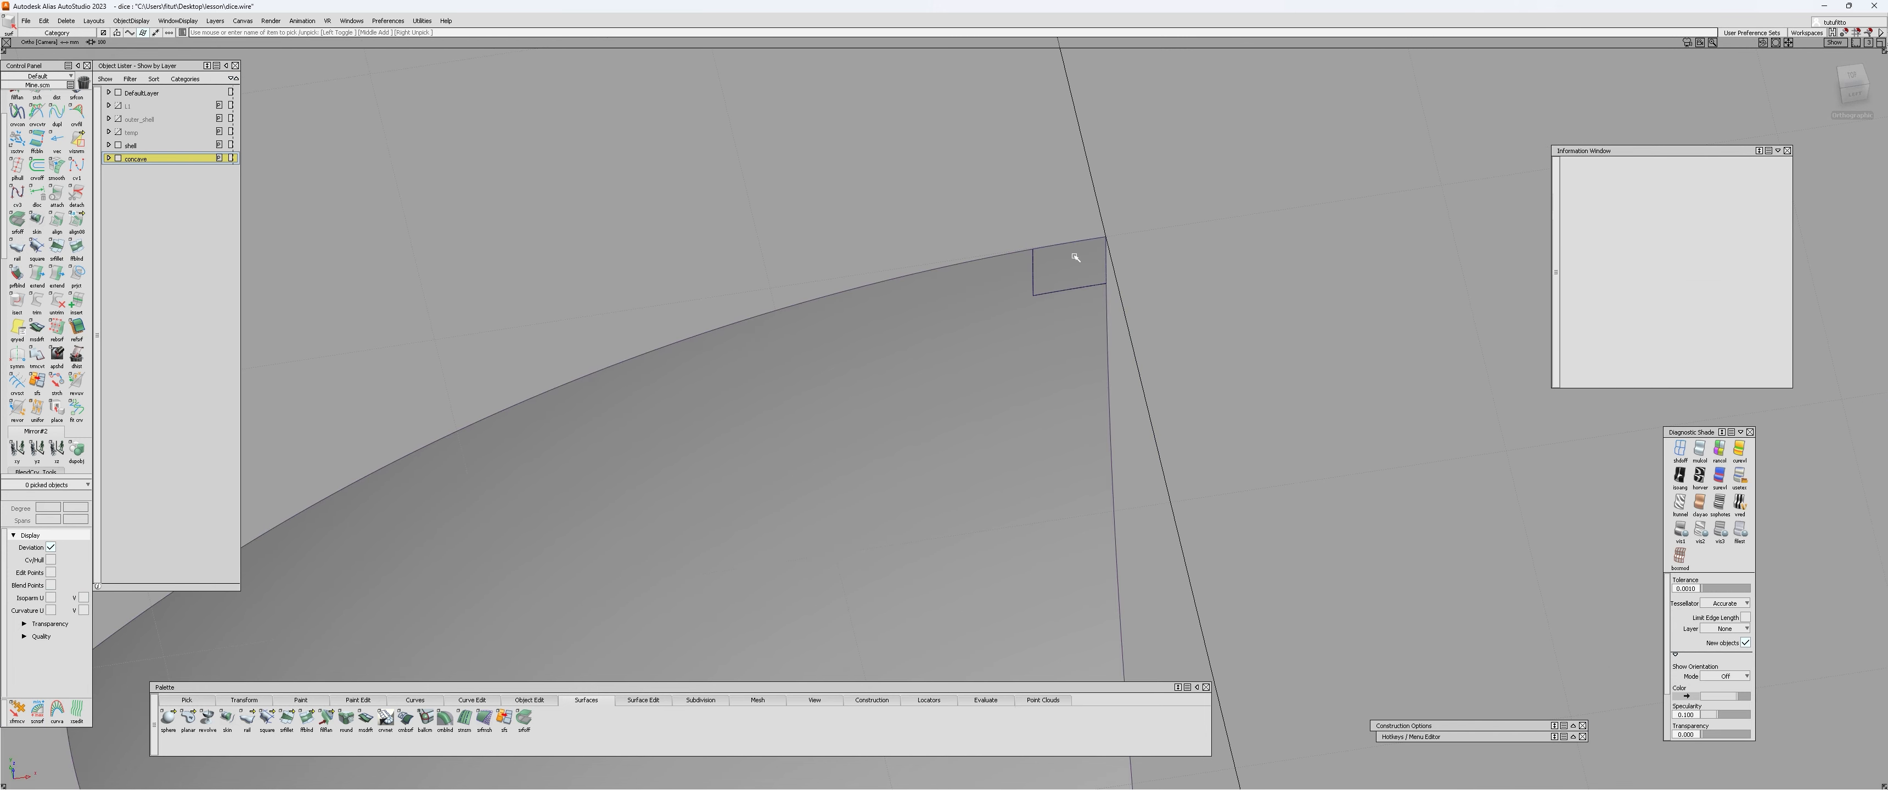
Step: Check the surface continuity along both shared edges of the patch and the revolved surface
right_click_drag(1027, 264, 1024, 286, "alt+shift")
key("ctrl+shift+c")
left_click(1035, 277)
left_click(1080, 300)
left_click_drag(1040, 330, 973, 376, "alt+shift")
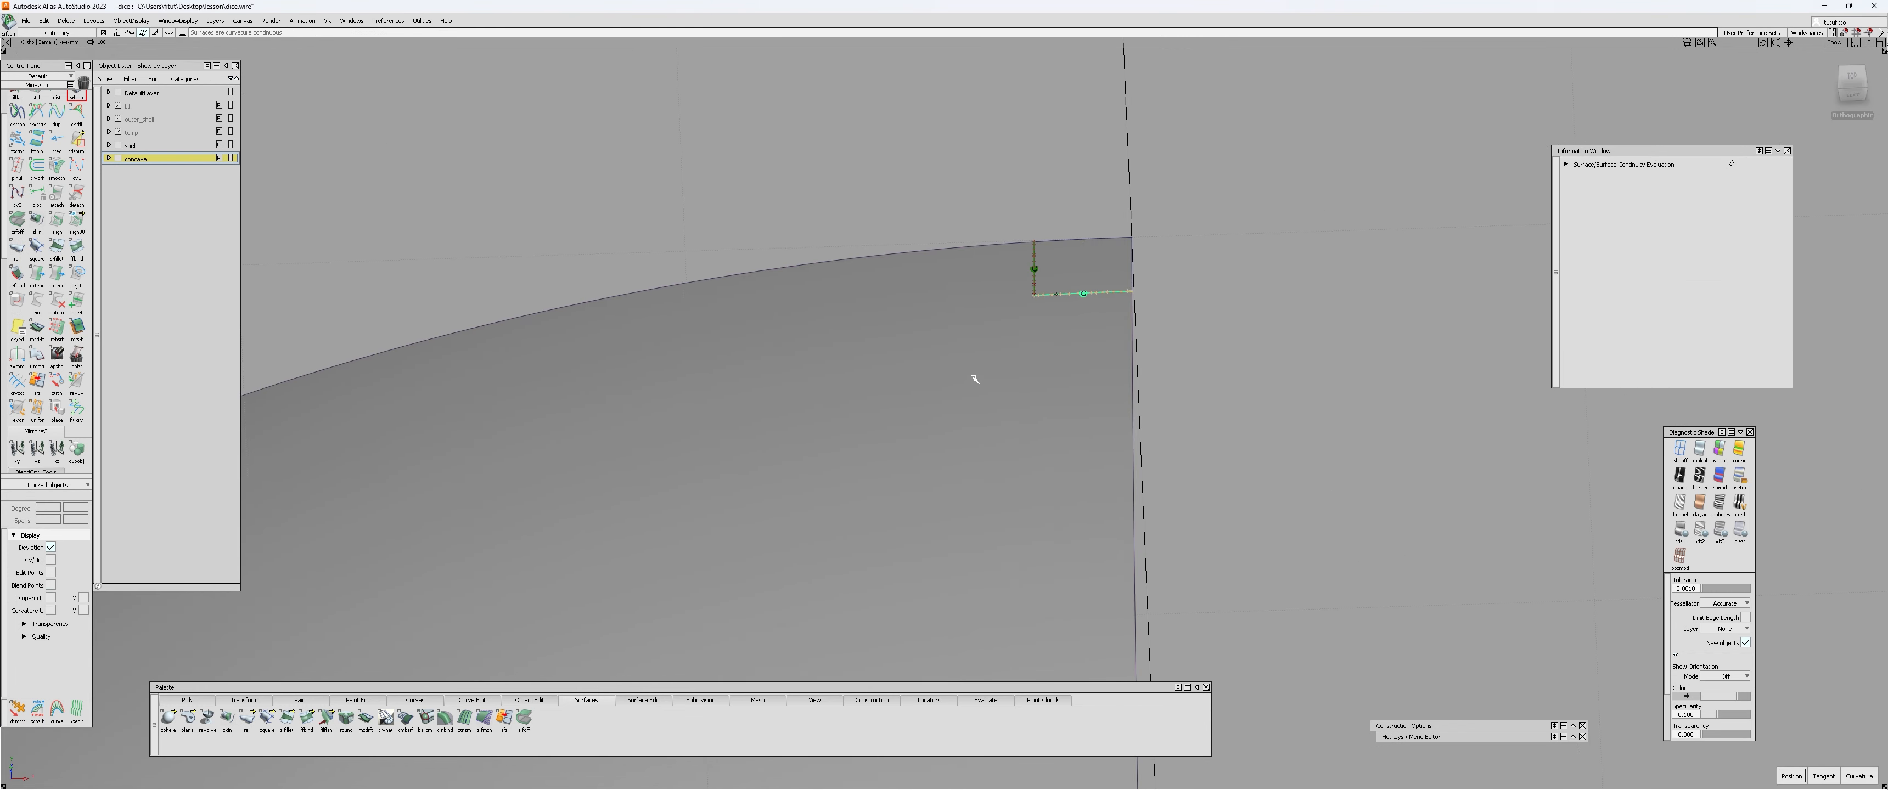
key("Escape")
Step: Inspect the patch and revolved surface with zebra-stripe shading, and return to the plain shaded display
left_click(1698, 478)
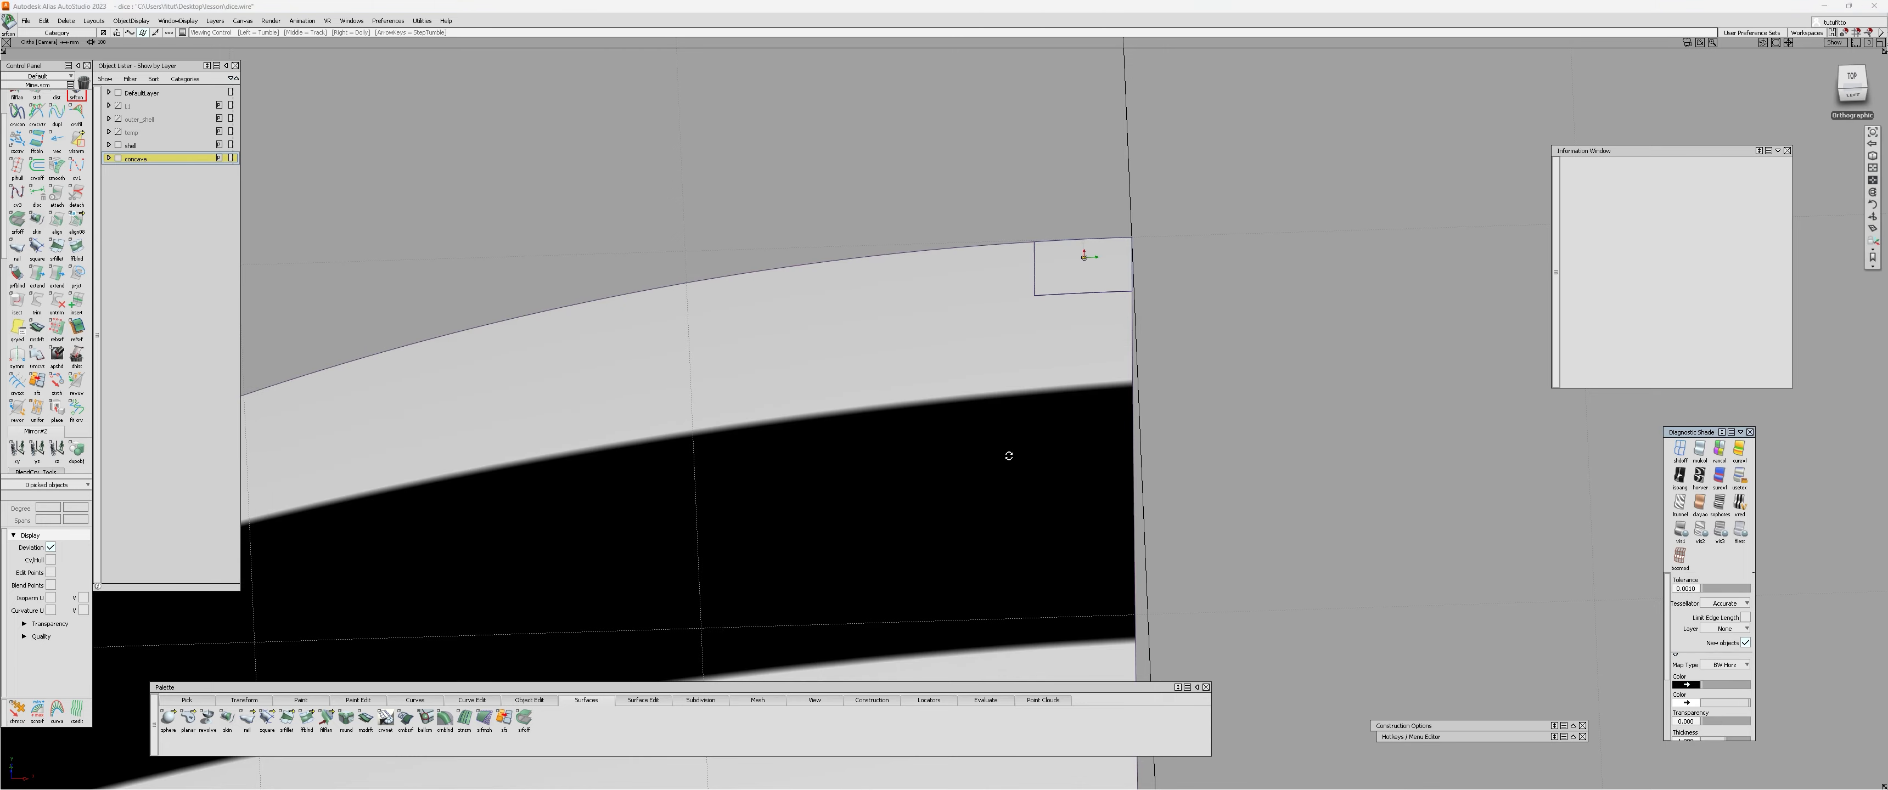
left_click_drag(1007, 453, 1042, 441, "alt+shift")
right_click_drag(1043, 441, 995, 533, "alt+shift")
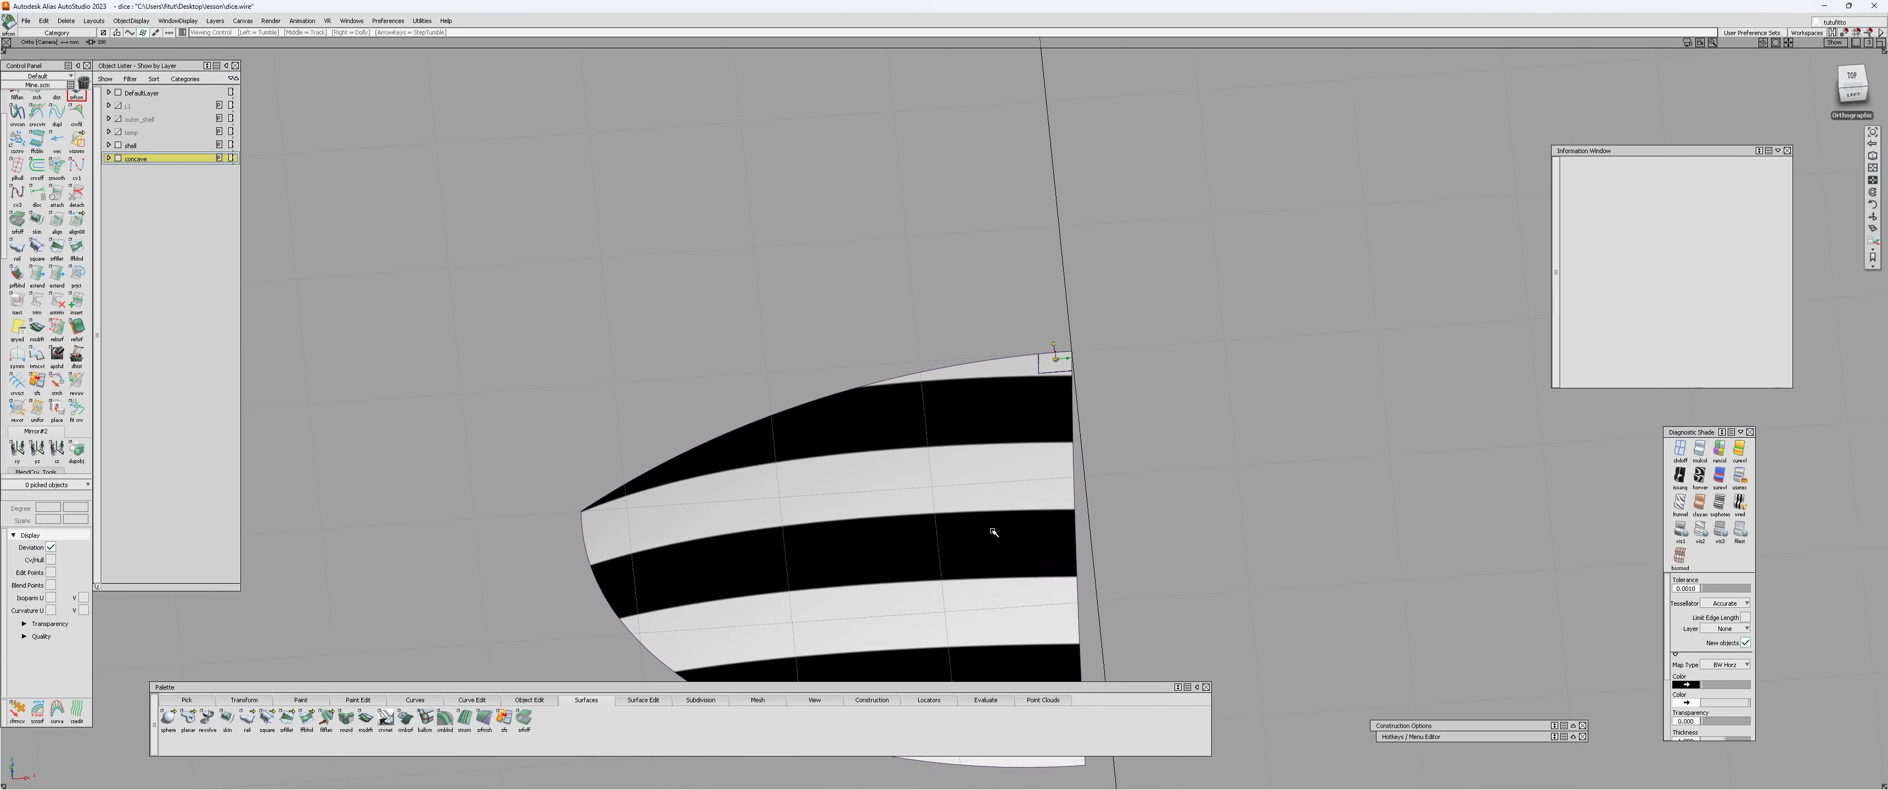
mouse_move(994, 533)
left_mouse_down("alt+shift")
mouse_move(1012, 436)
mouse_move(1099, 443)
mouse_move(1041, 451)
mouse_move(1056, 381)
left_mouse_up("alt+shift")
left_click(1699, 449)
Step: Mirror the patch and revolved quarter surface horizontally and vertically to complete the full circular concave surface
left_click(1058, 373)
left_click(1019, 411)
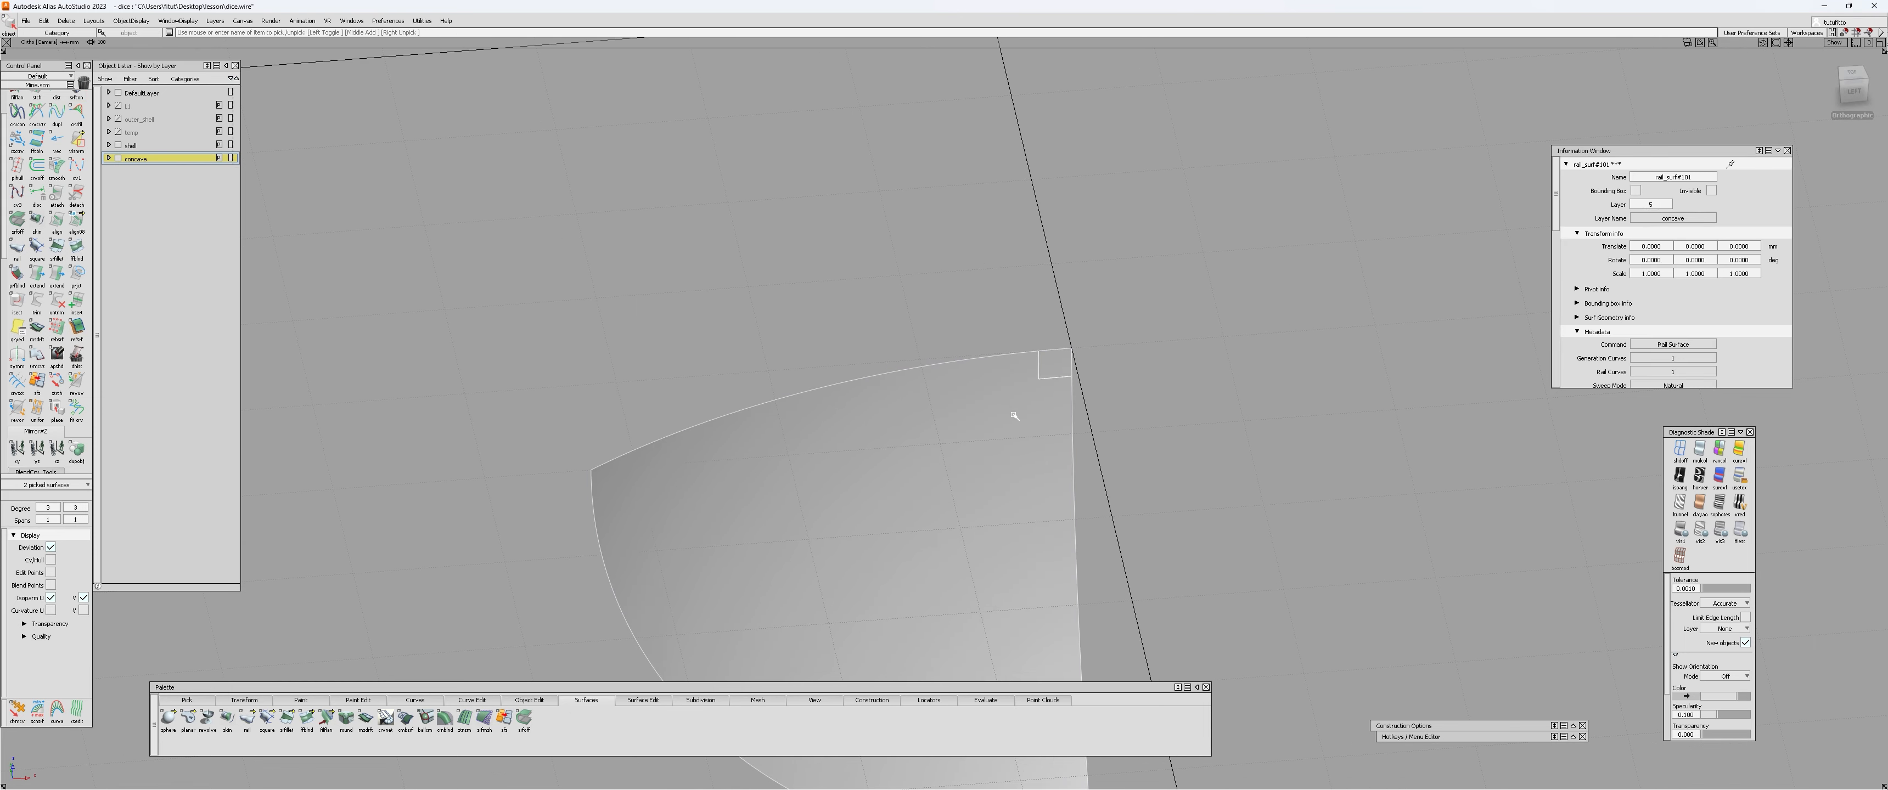
right_click_drag(994, 358, 952, 432, "alt+shift")
left_click_drag(952, 432, 966, 393, "alt+shift")
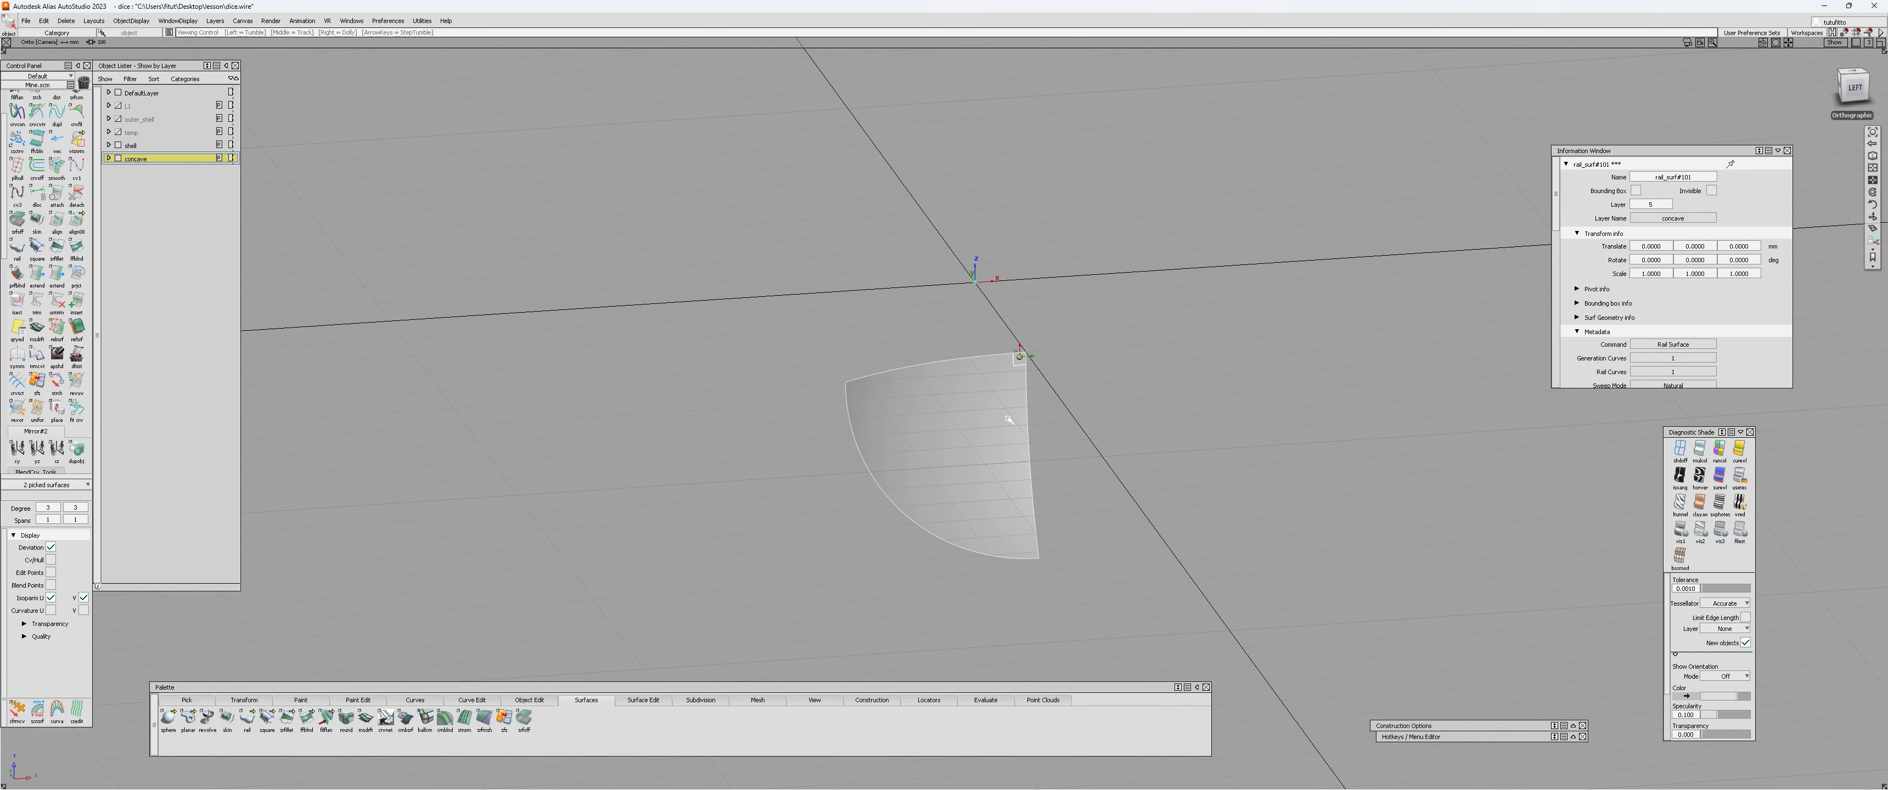
right_click_drag(1005, 417, 1014, 366, "alt+shift")
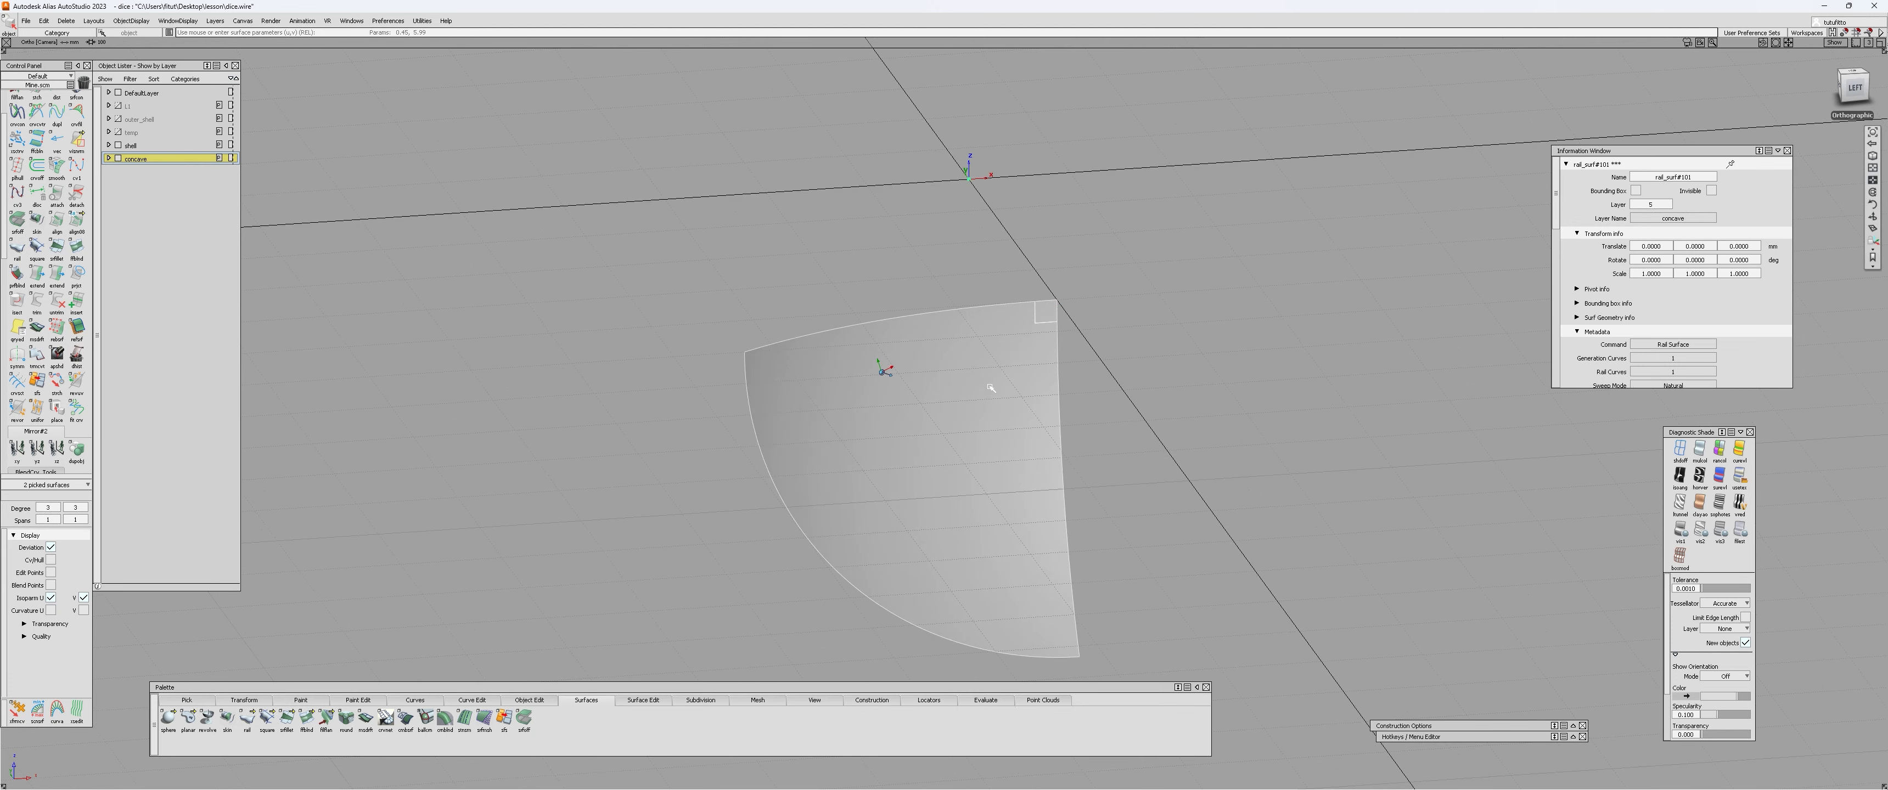
mouse_move(994, 392)
left_mouse_down("alt+shift")
mouse_move(970, 393)
mouse_move(1002, 415)
left_mouse_up("alt+shift")
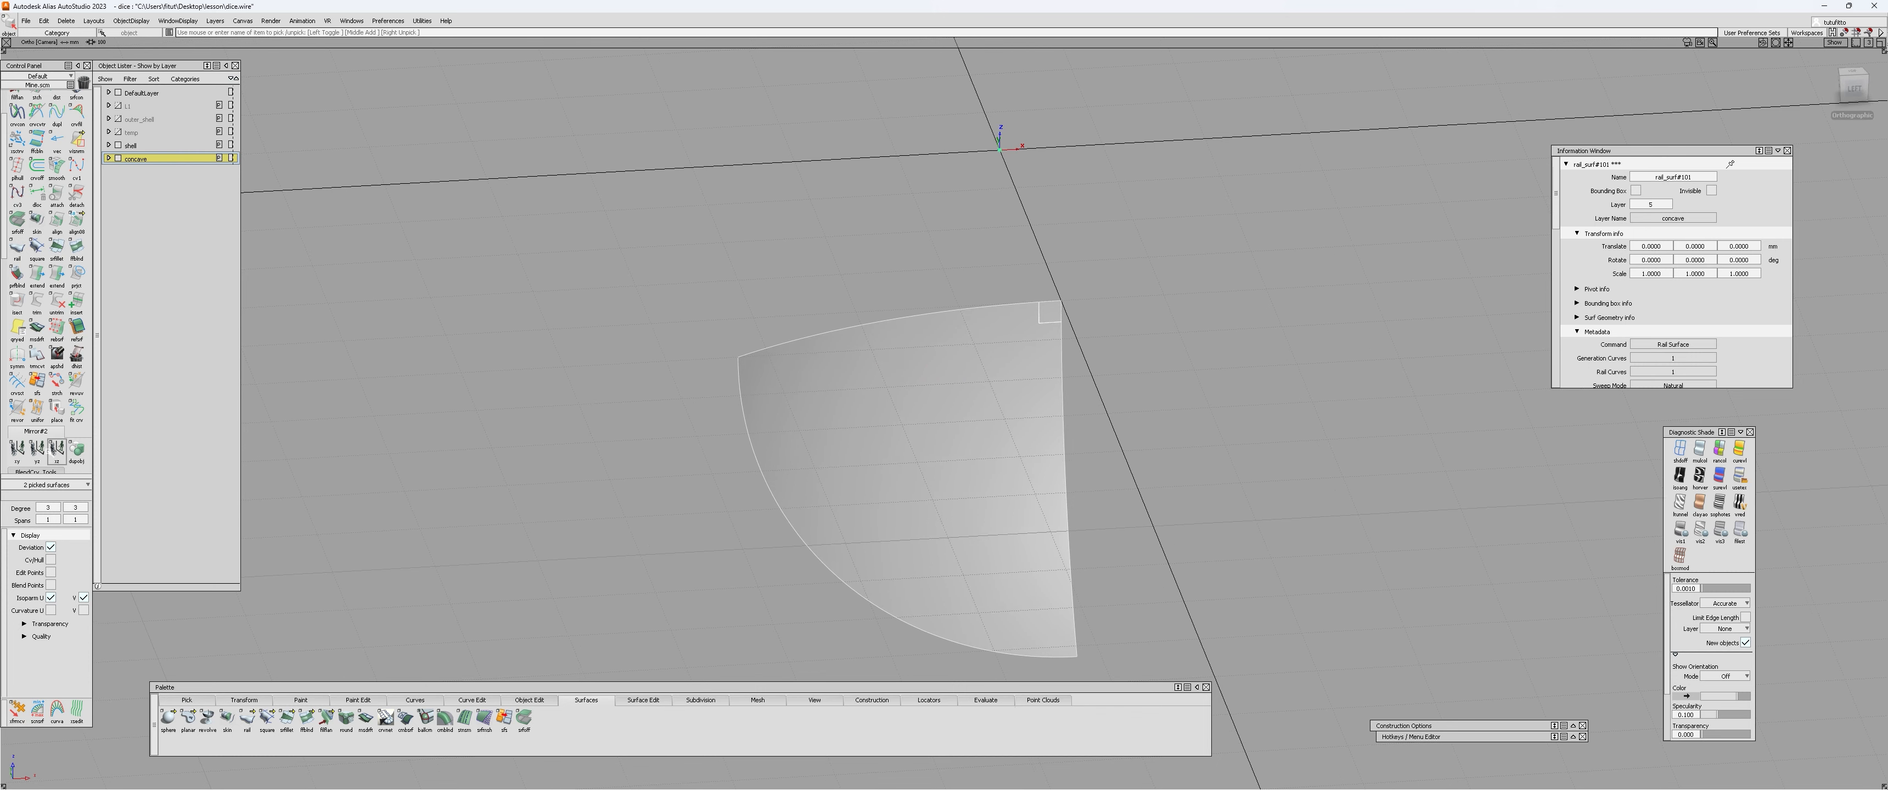
left_click_drag(962, 318, 981, 289, "alt+shift")
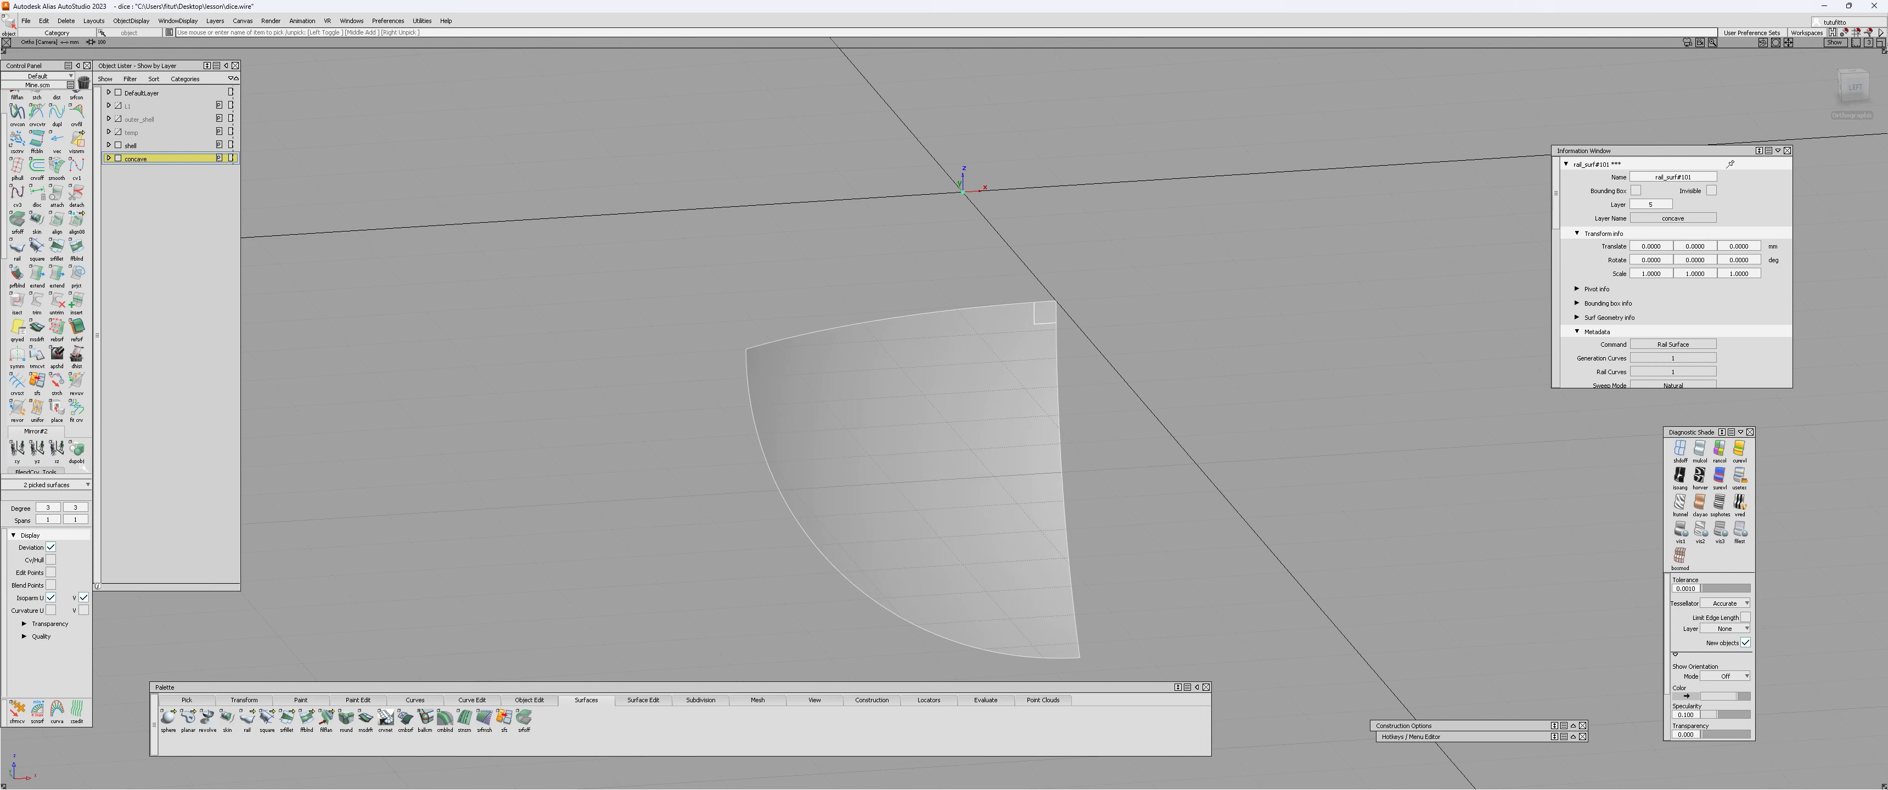
left_click(37, 449)
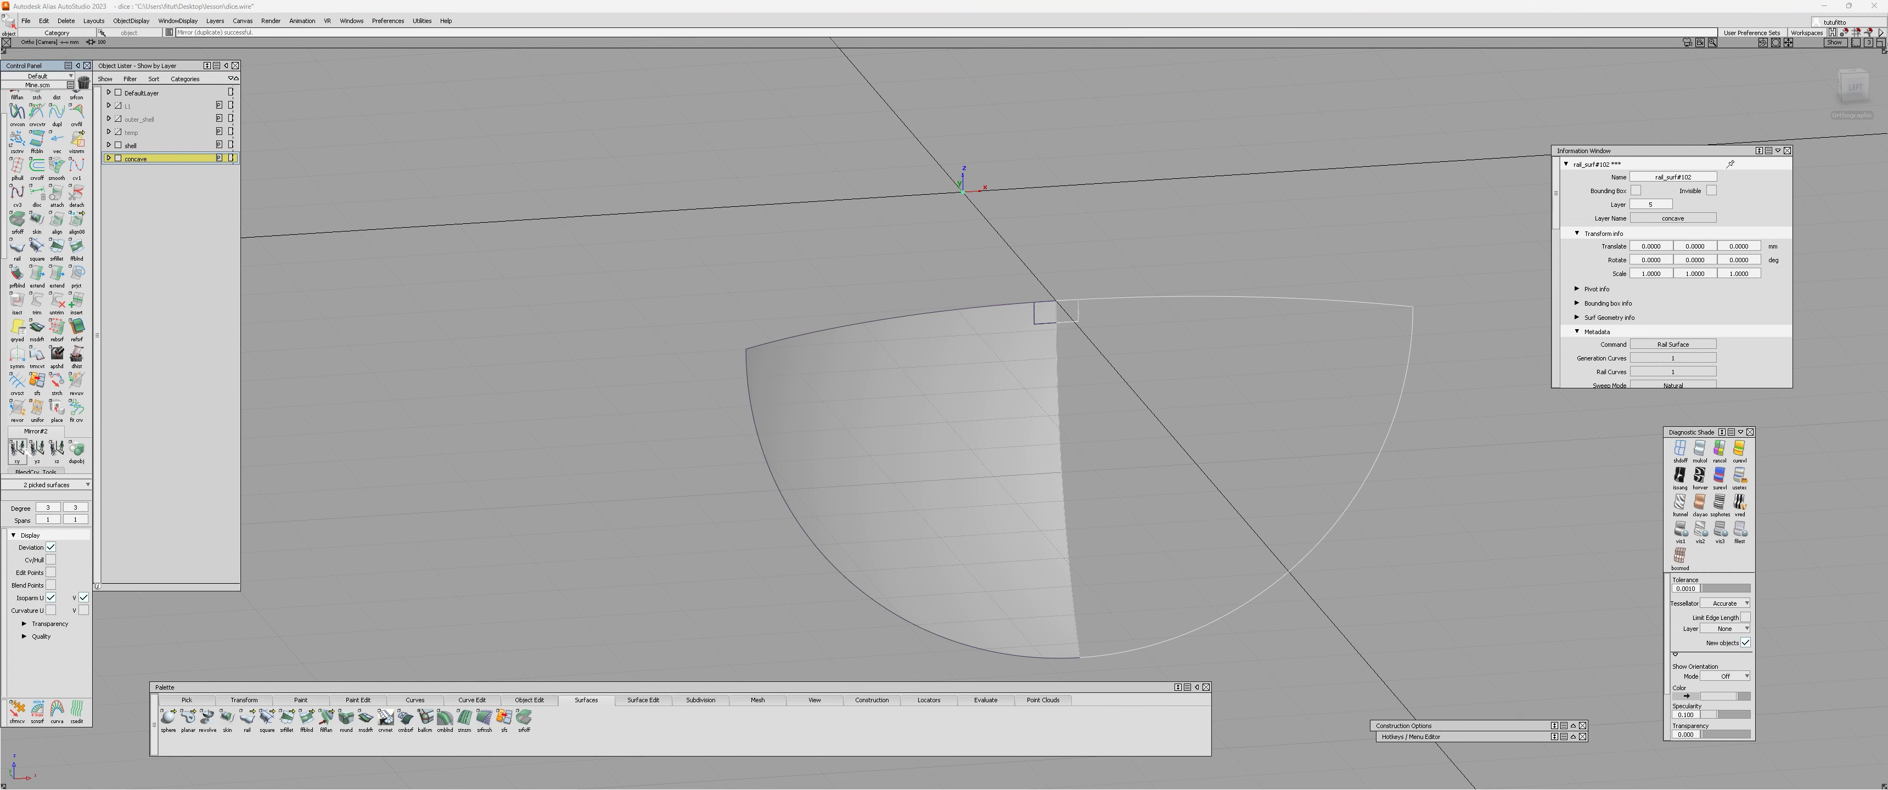
left_click(17, 449)
left_click(36, 449)
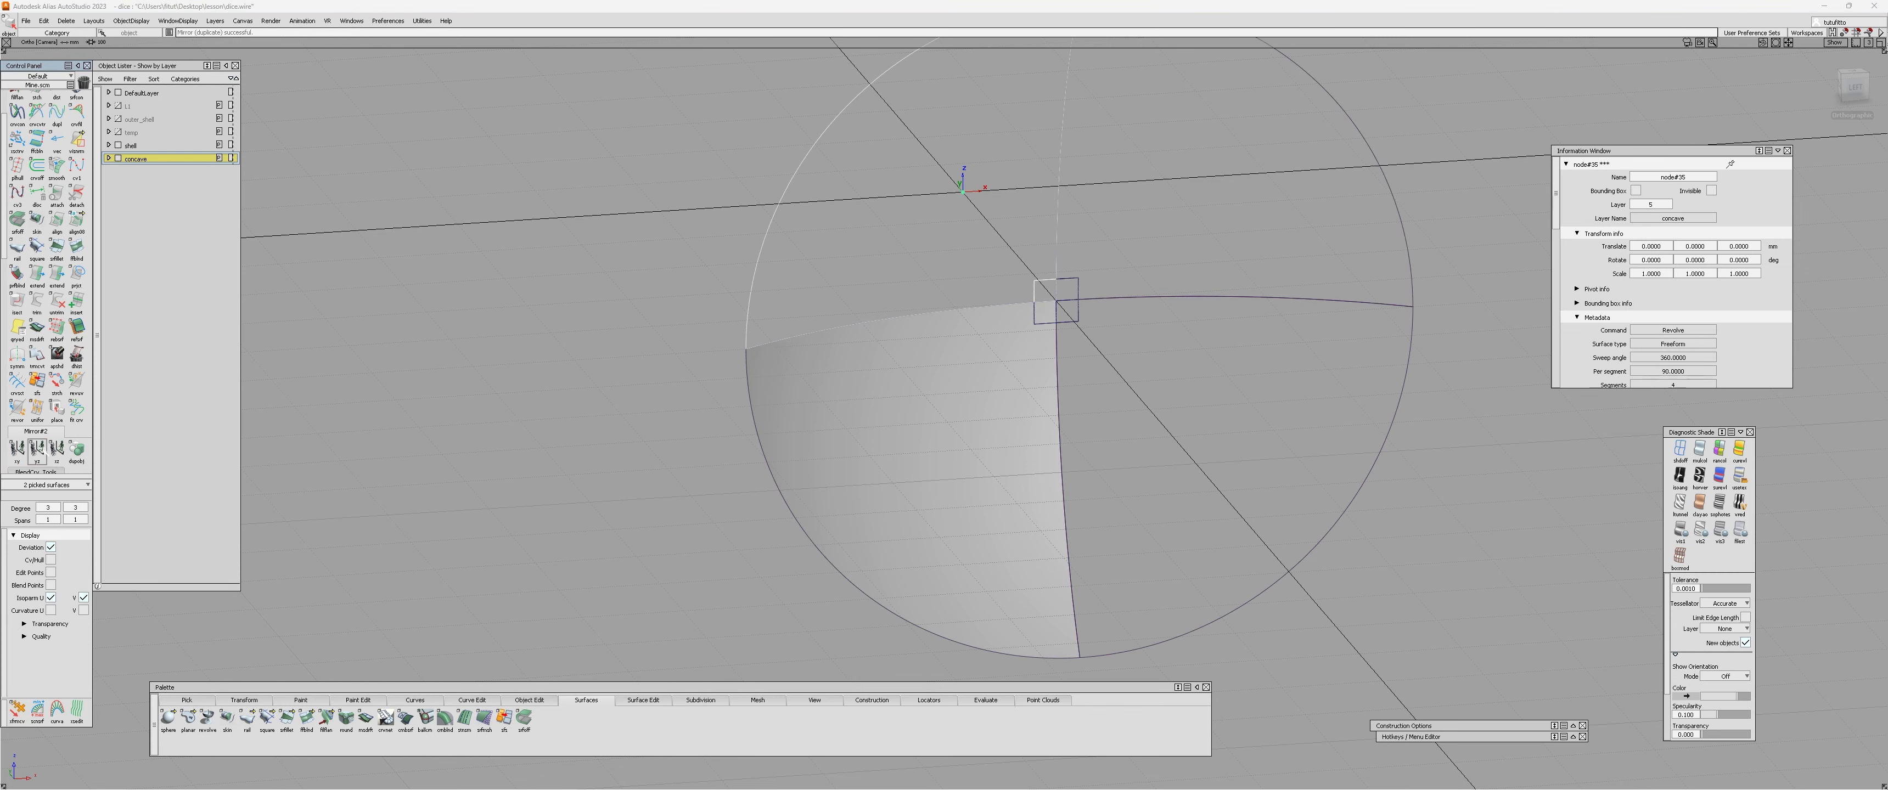
right_click_drag(865, 330, 868, 363, "alt+shift")
middle_click_drag(868, 363, 754, 412, "alt+shift")
left_click(858, 415)
left_click_drag(885, 394, 936, 506, "alt+shift")
Step: Show the dice shell again and inspect how the mirrored concave surface sits in its circular opening
key("alt+t")
key("alt+t")
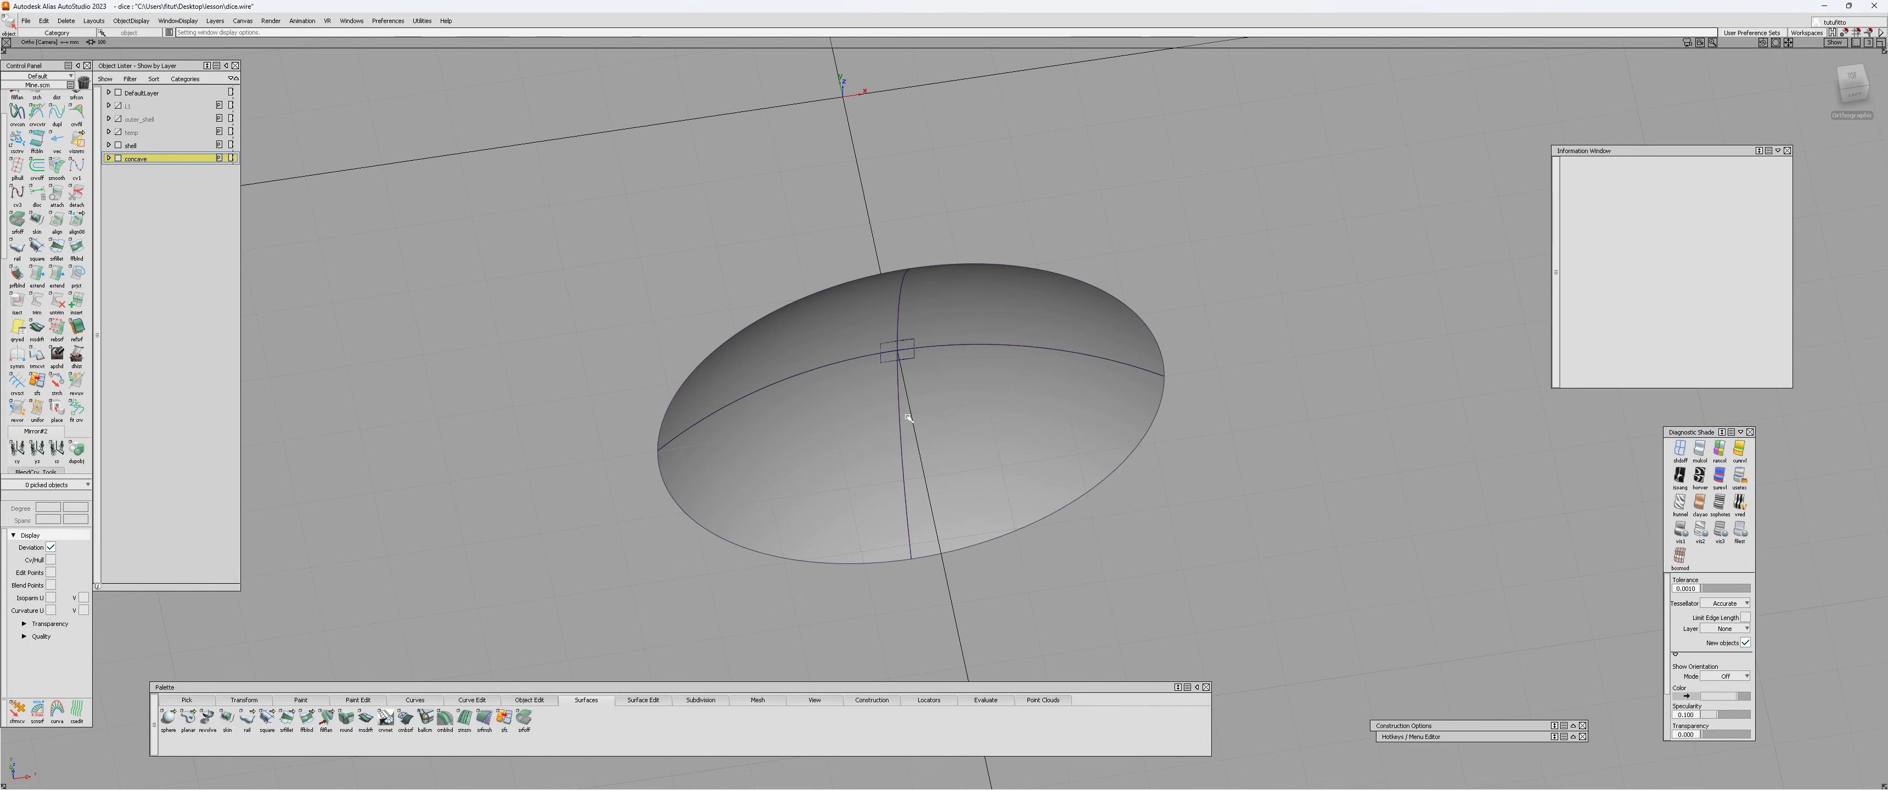
key("alt+v")
mouse_move(909, 418)
left_mouse_down("alt+shift")
mouse_move(935, 330)
mouse_move(986, 290)
left_mouse_up("alt+shift")
mouse_move(986, 290)
left_mouse_down("ctrl+shift")
mouse_move(1013, 251)
mouse_move(855, 262)
mouse_move(769, 242)
left_mouse_up("ctrl+shift")
right_click_drag(811, 328, 820, 261, "ctrl+shift")
left_click_drag(811, 464, 1305, 453, "alt+shift")
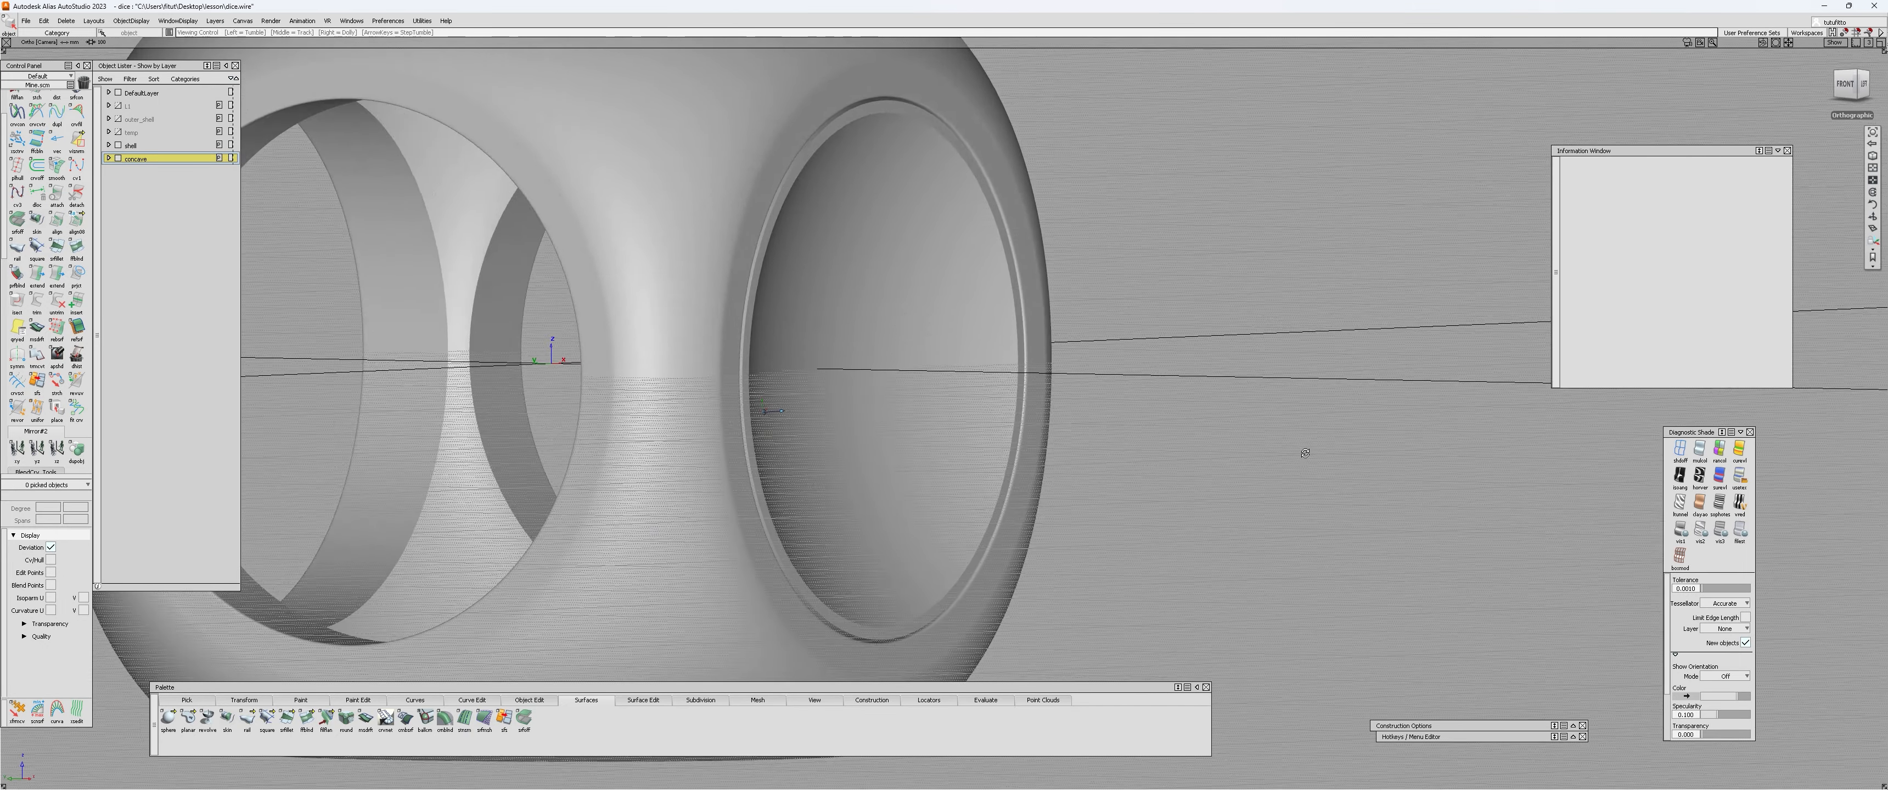
right_click_drag(1305, 454, 1026, 476, "alt+shift")
left_click_drag(1026, 476, 674, 599, "alt+shift")
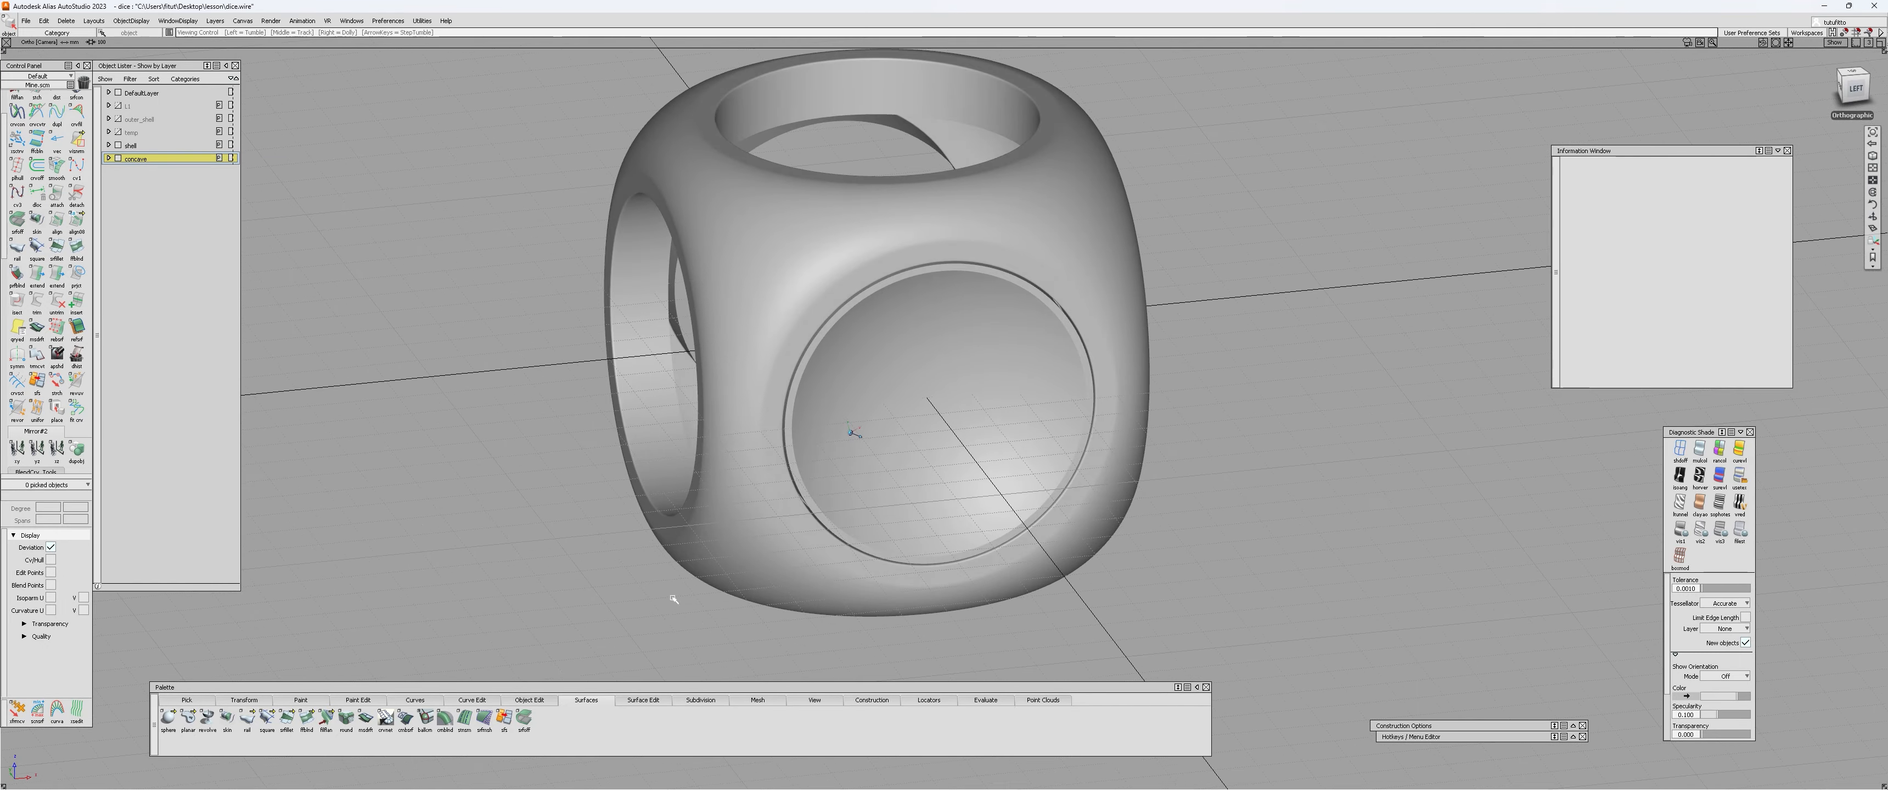
right_click_drag(673, 599, 948, 367, "alt+shift")
left_click_drag(948, 366, 923, 522, "alt+shift")
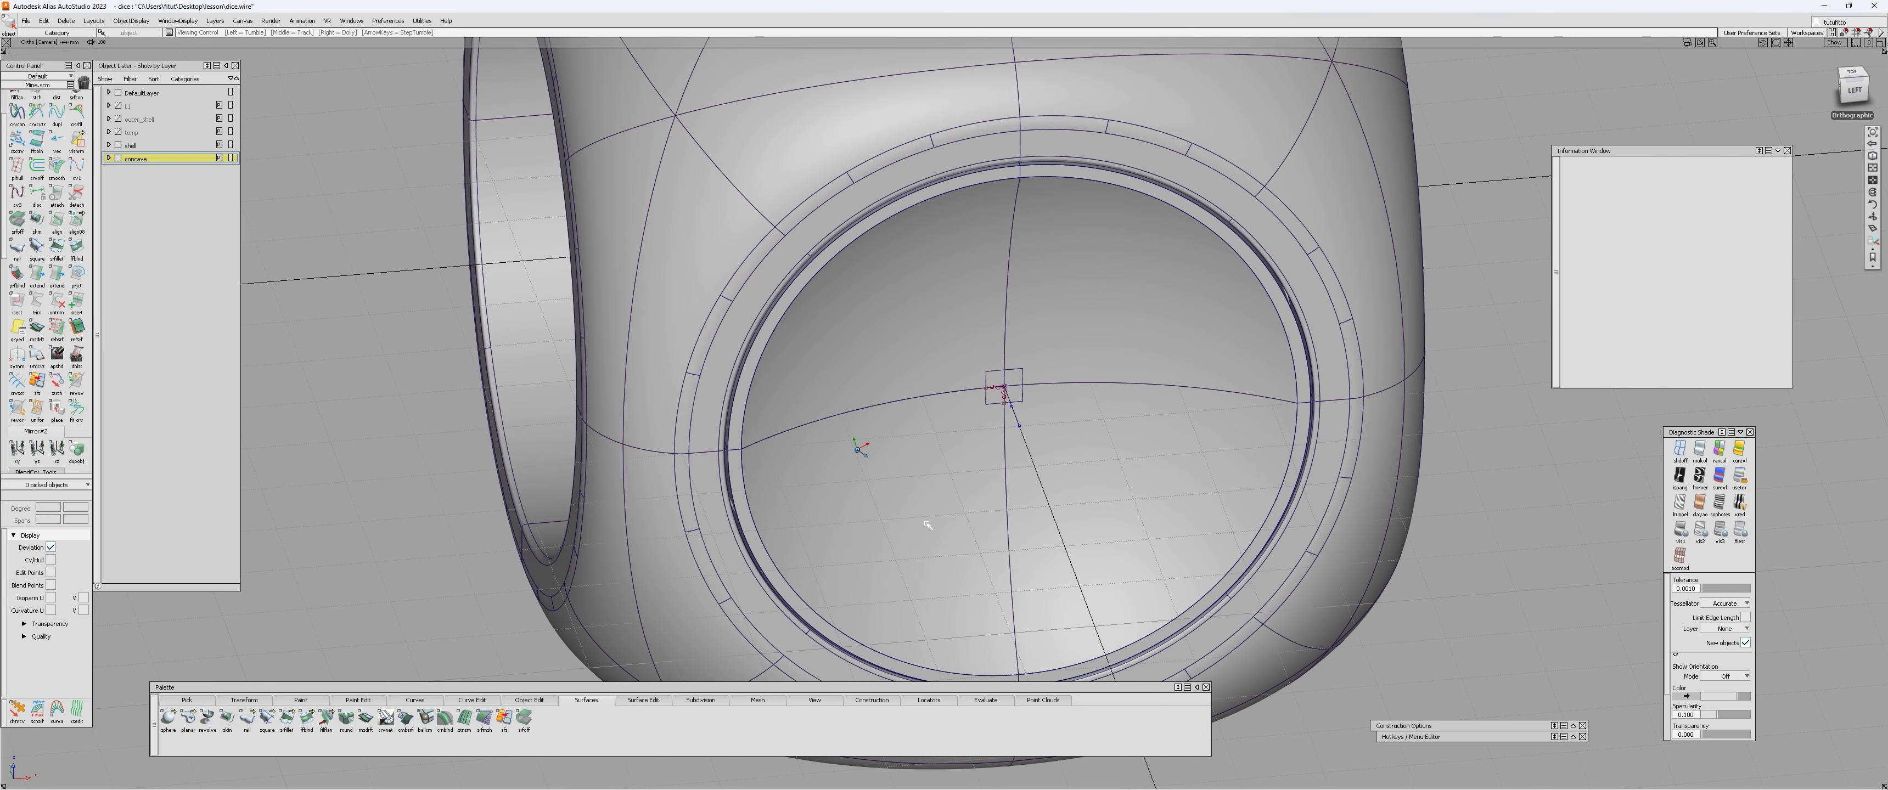
right_click_drag(927, 525, 976, 377, "alt+shift")
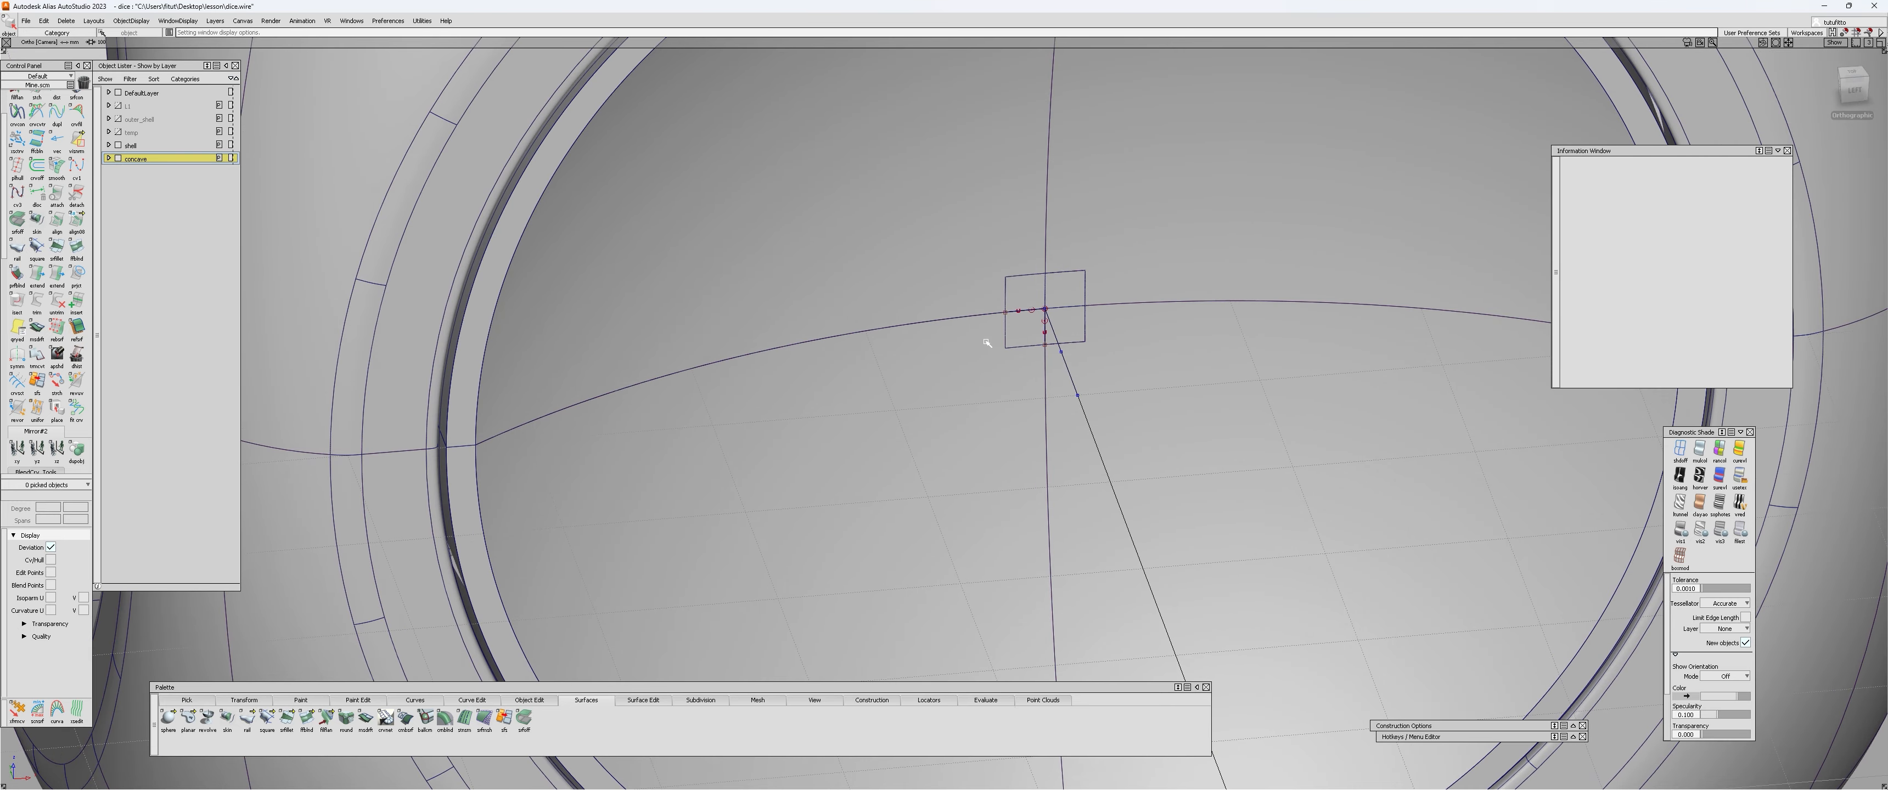
Step: Delete the leftover construction curves at the apex of the concave surface
left_click_drag(987, 343, 1056, 293, "ctrl+shift")
key("Delete")
right_click_drag(1056, 294, 996, 307, "alt+shift")
left_click_drag(997, 308, 1015, 344, "alt+shift")
left_click_drag(1057, 245, 1057, 258, "ctrl+shift")
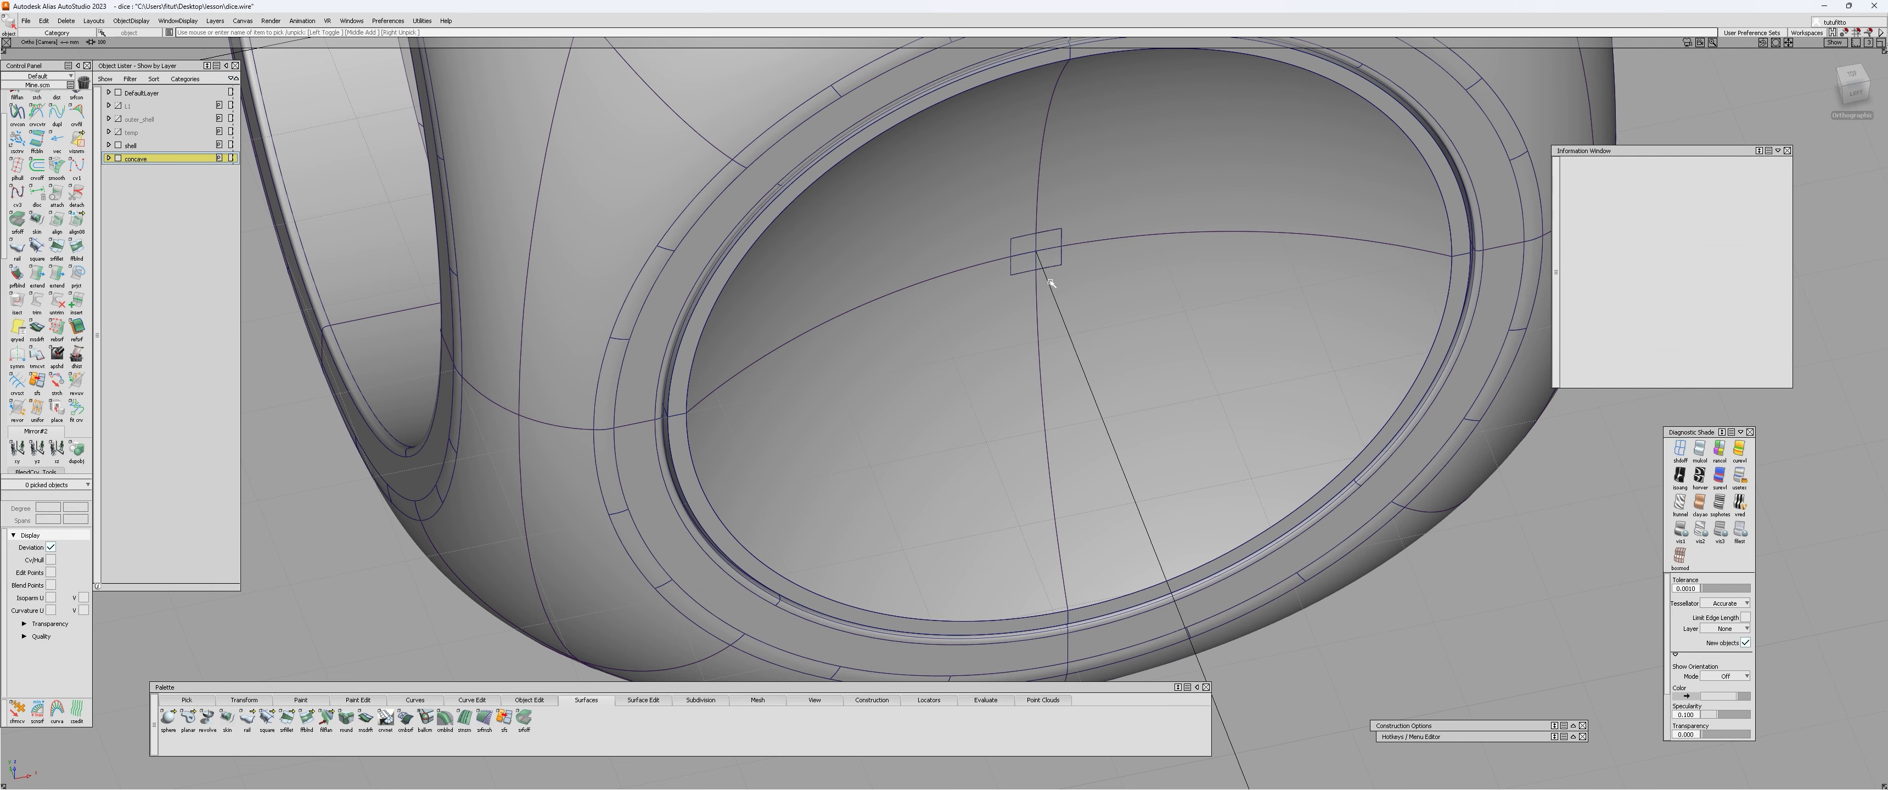
right_click_drag(1040, 269, 1034, 264, "alt+shift")
left_click_drag(1033, 264, 1026, 260, "alt+shift")
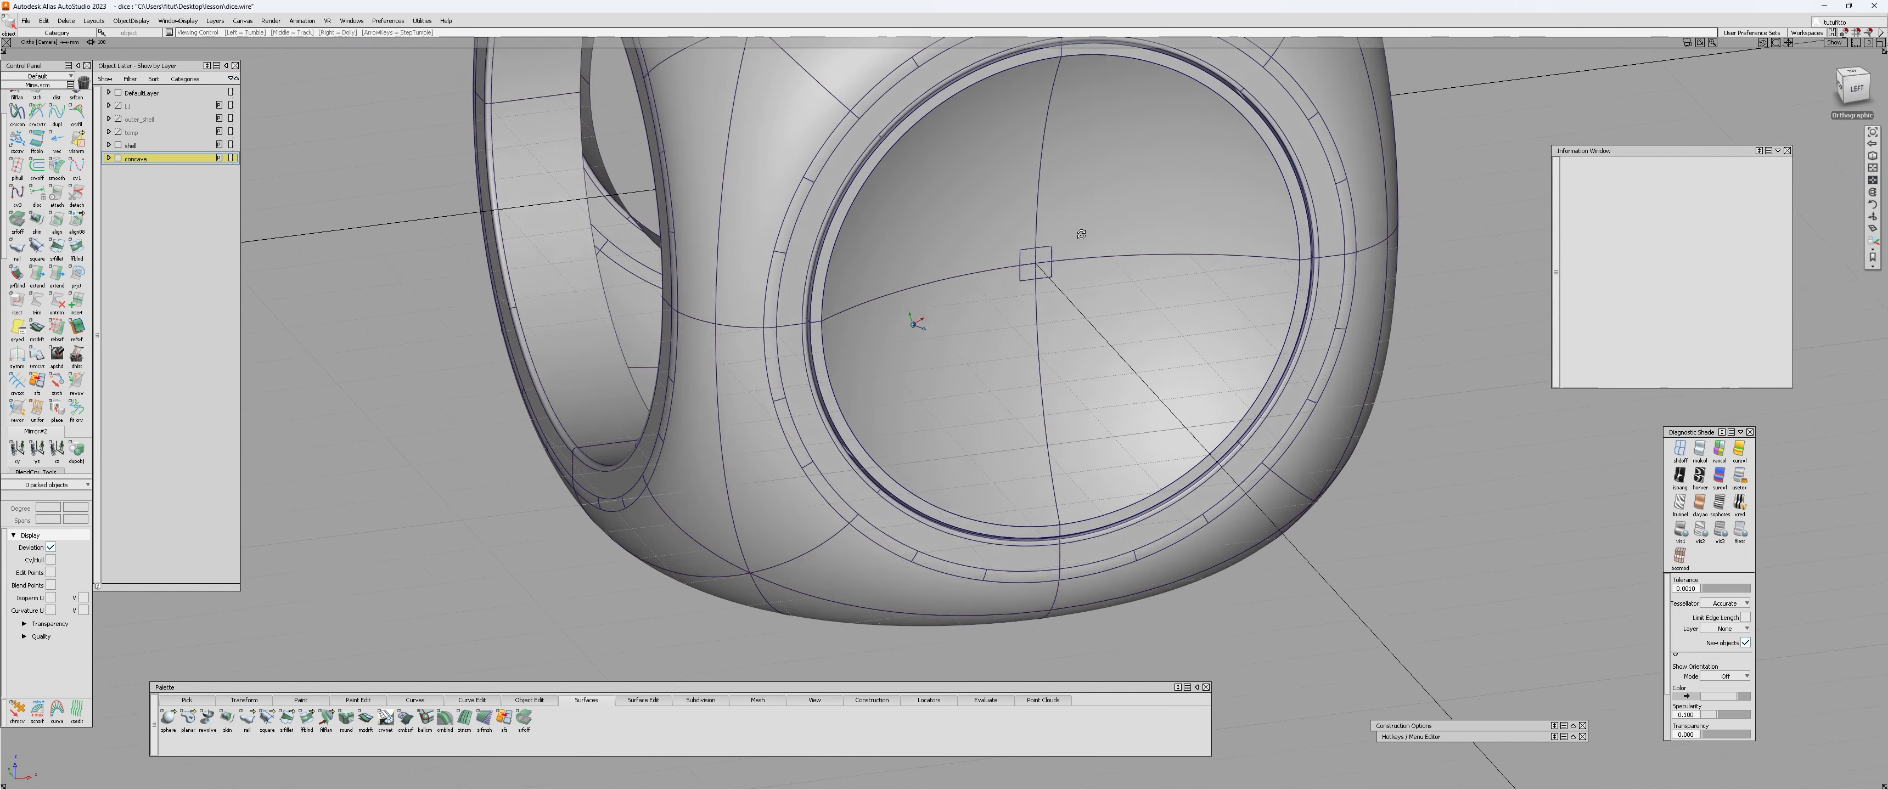
right_click_drag(1027, 260, 1018, 256, "alt+shift")
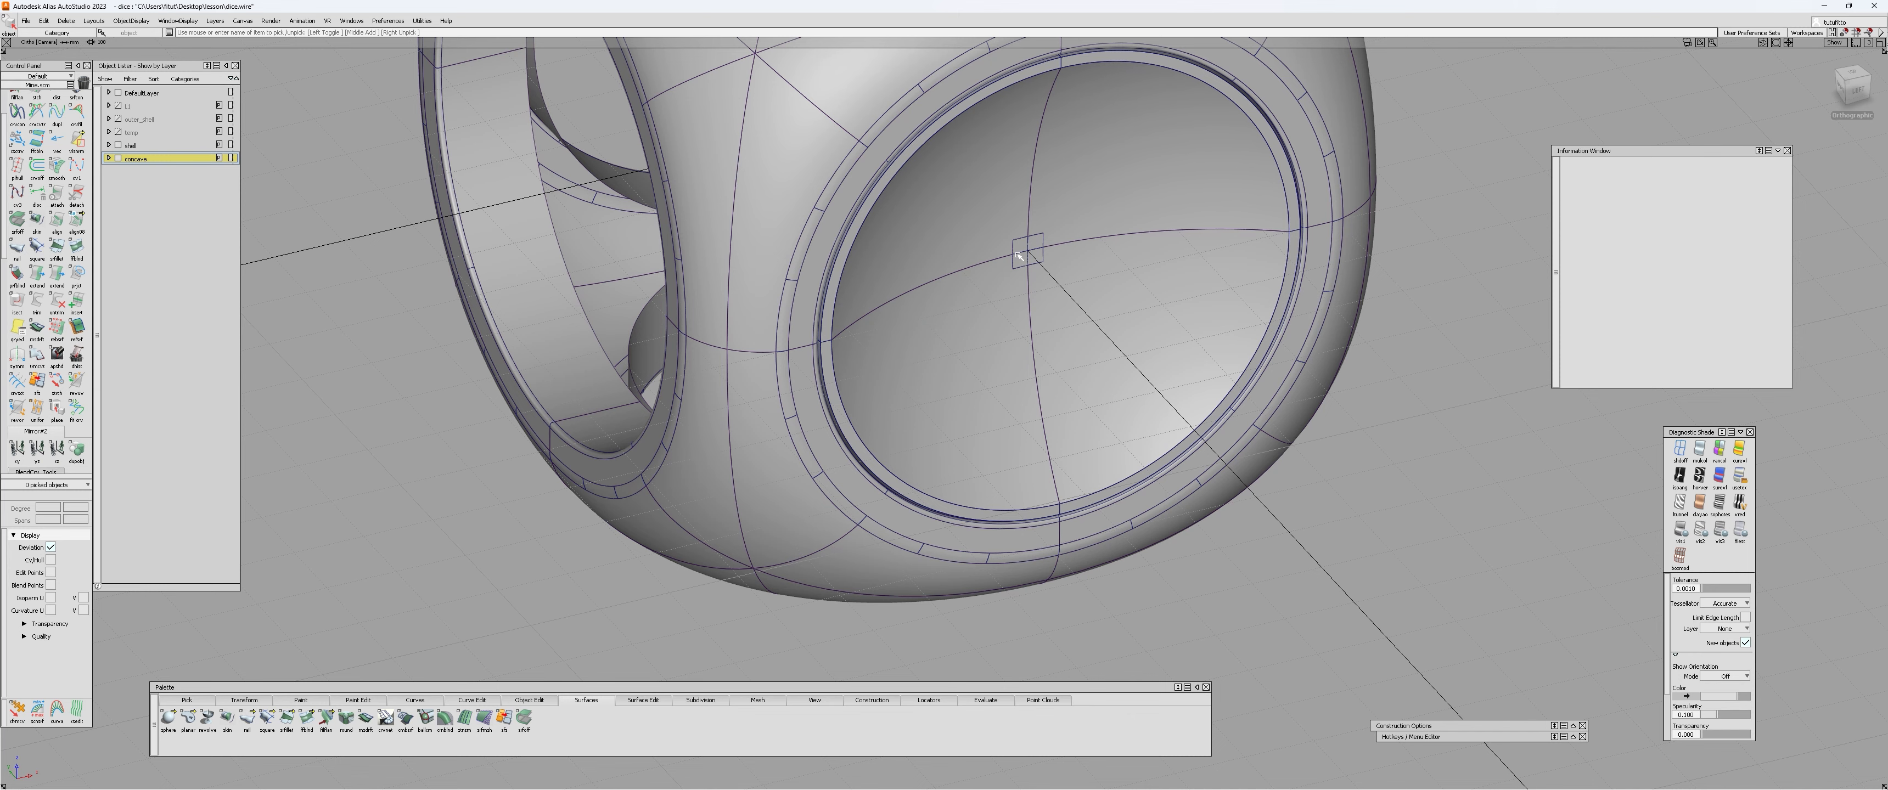
right_click_drag(1018, 256, 1012, 249, "alt+shift")
left_click_drag(1012, 249, 1117, 225, "alt+shift")
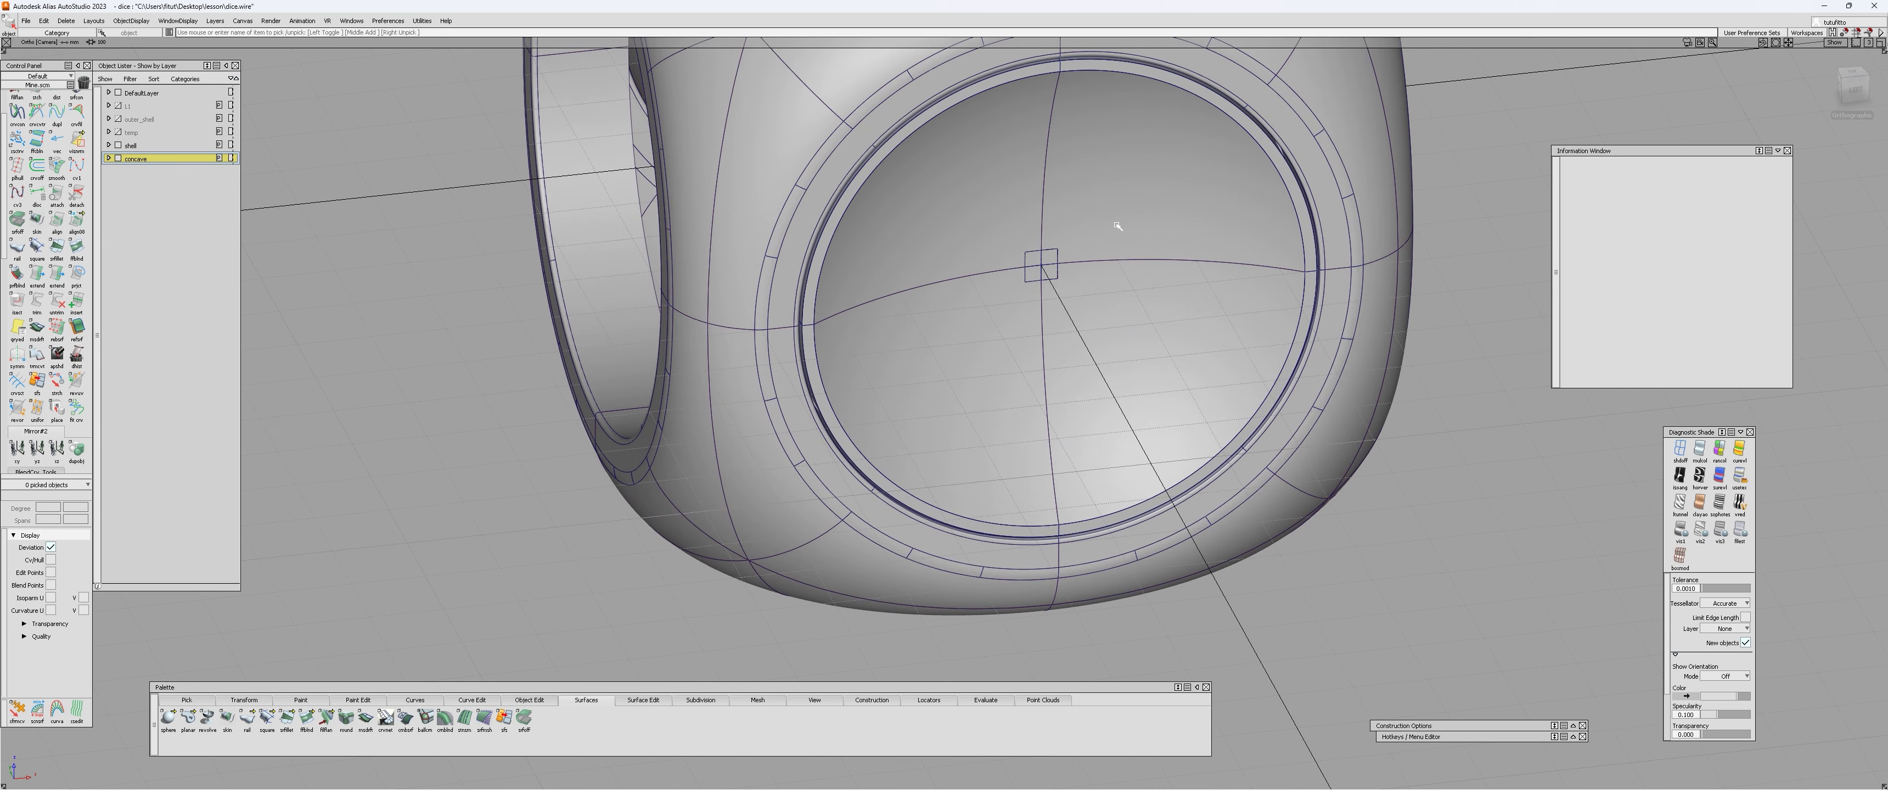
left_click_drag(1115, 223, 1202, 235, "alt+shift")
Step: Create a circle curve at 0, -40, 0 in front of the concave surface and rotate it 90 degrees about X
right_click_drag(1020, 242, 982, 257, "alt+shift")
left_click(1020, 240, "ctrl")
left_click_drag(982, 257, 1062, 242, "alt+shift")
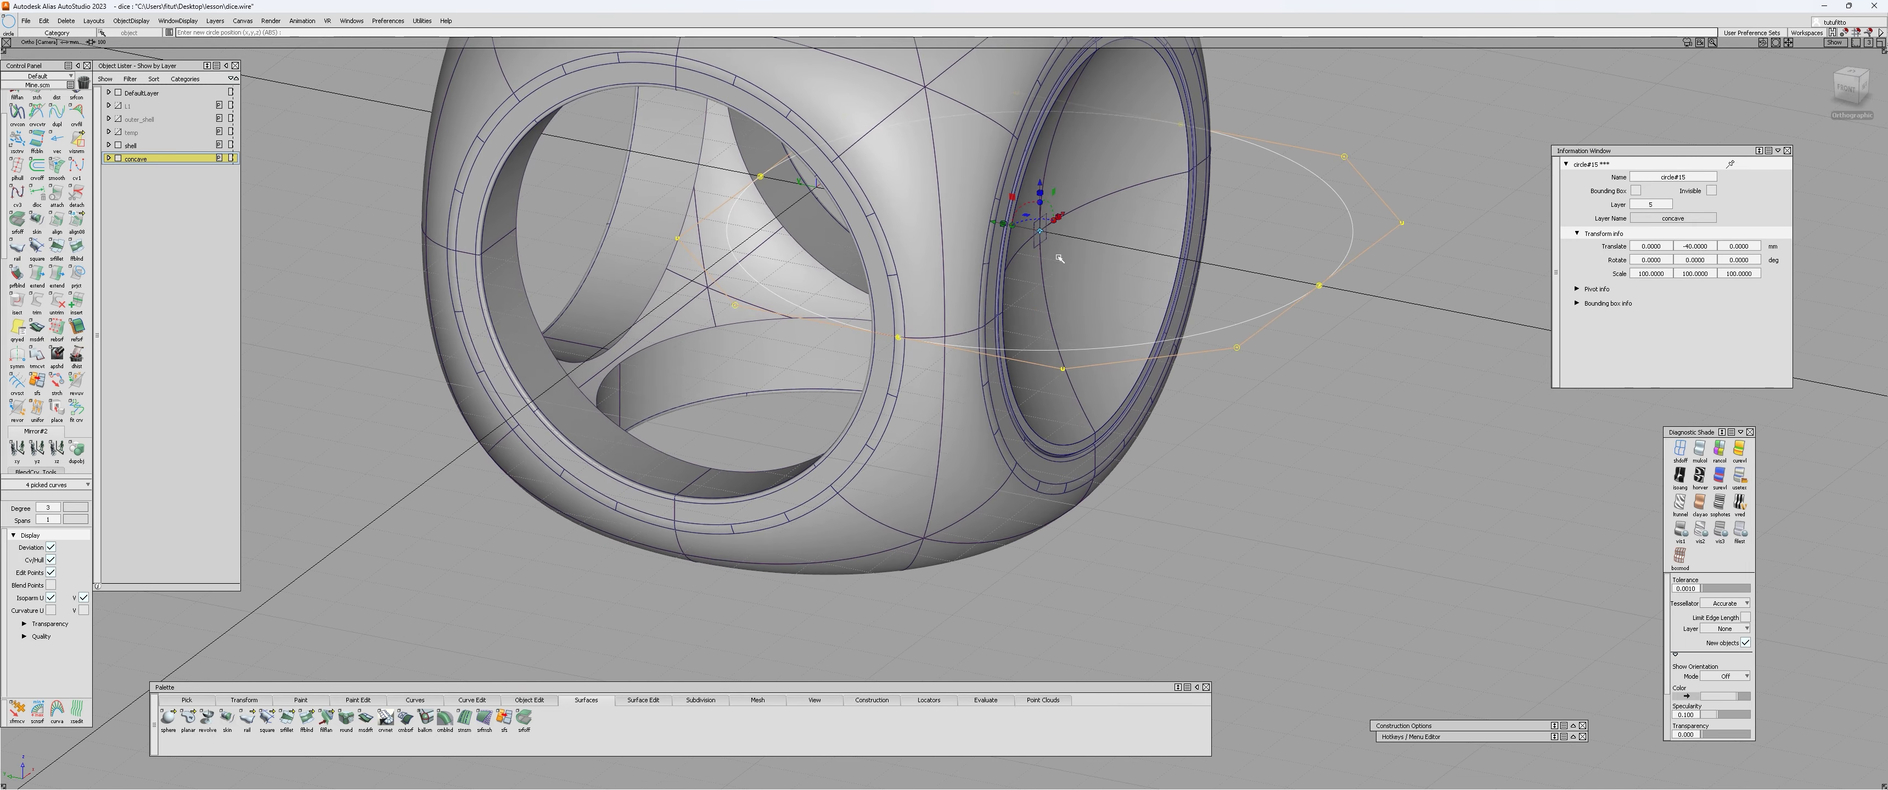
left_click(1028, 207)
key("Return")
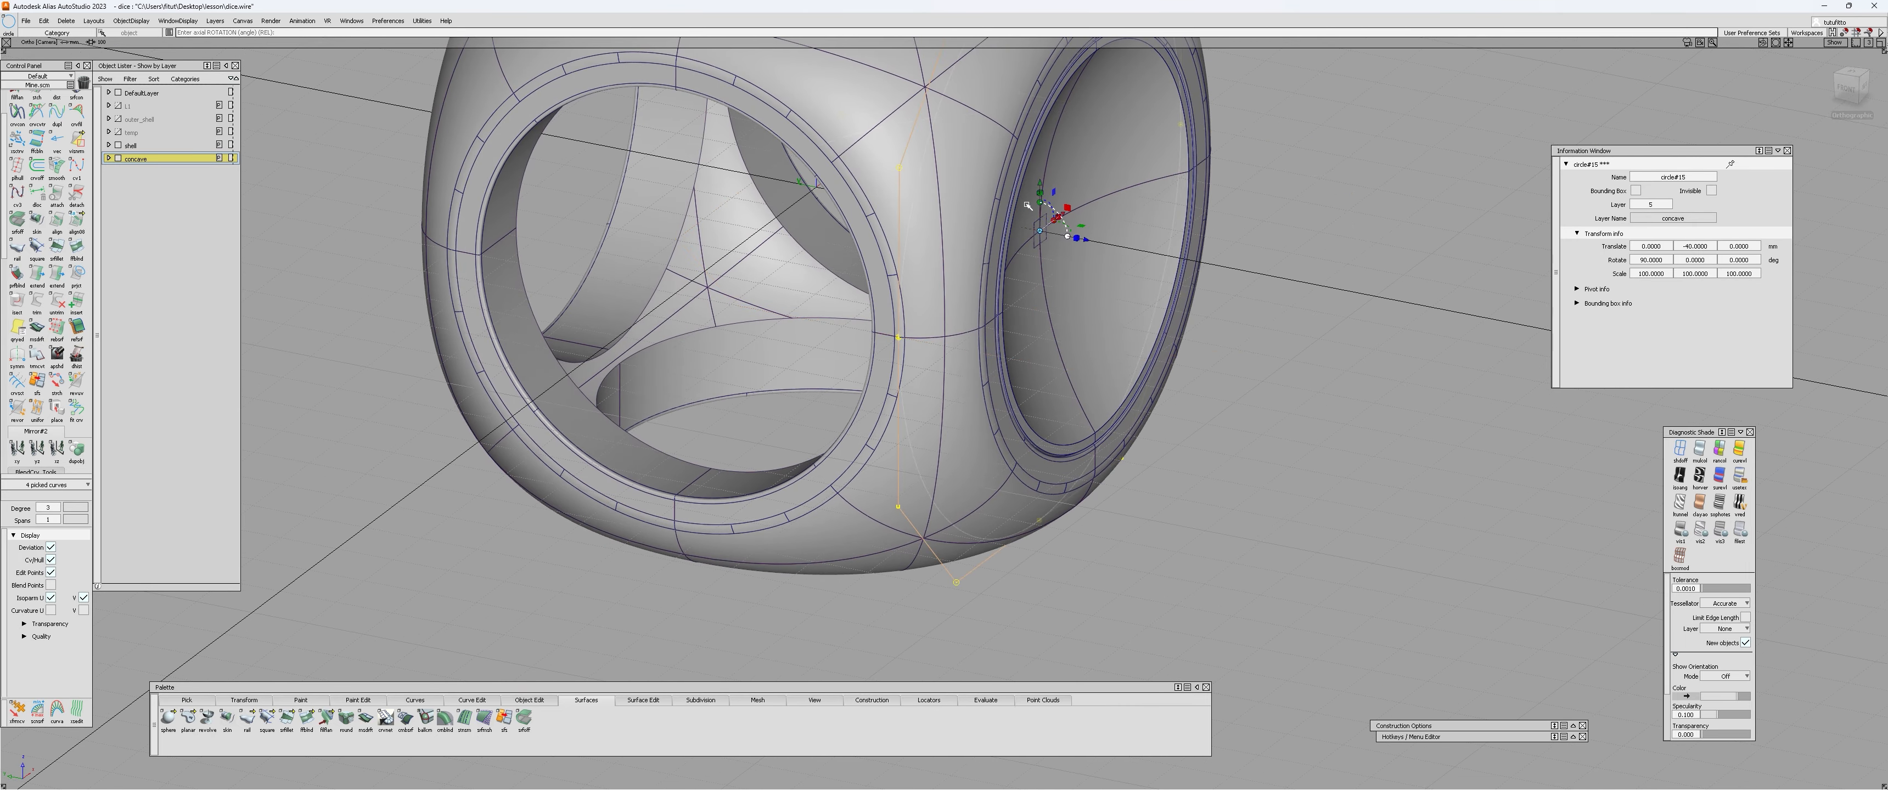
left_click_drag(1027, 220, 835, 388, "alt+shift")
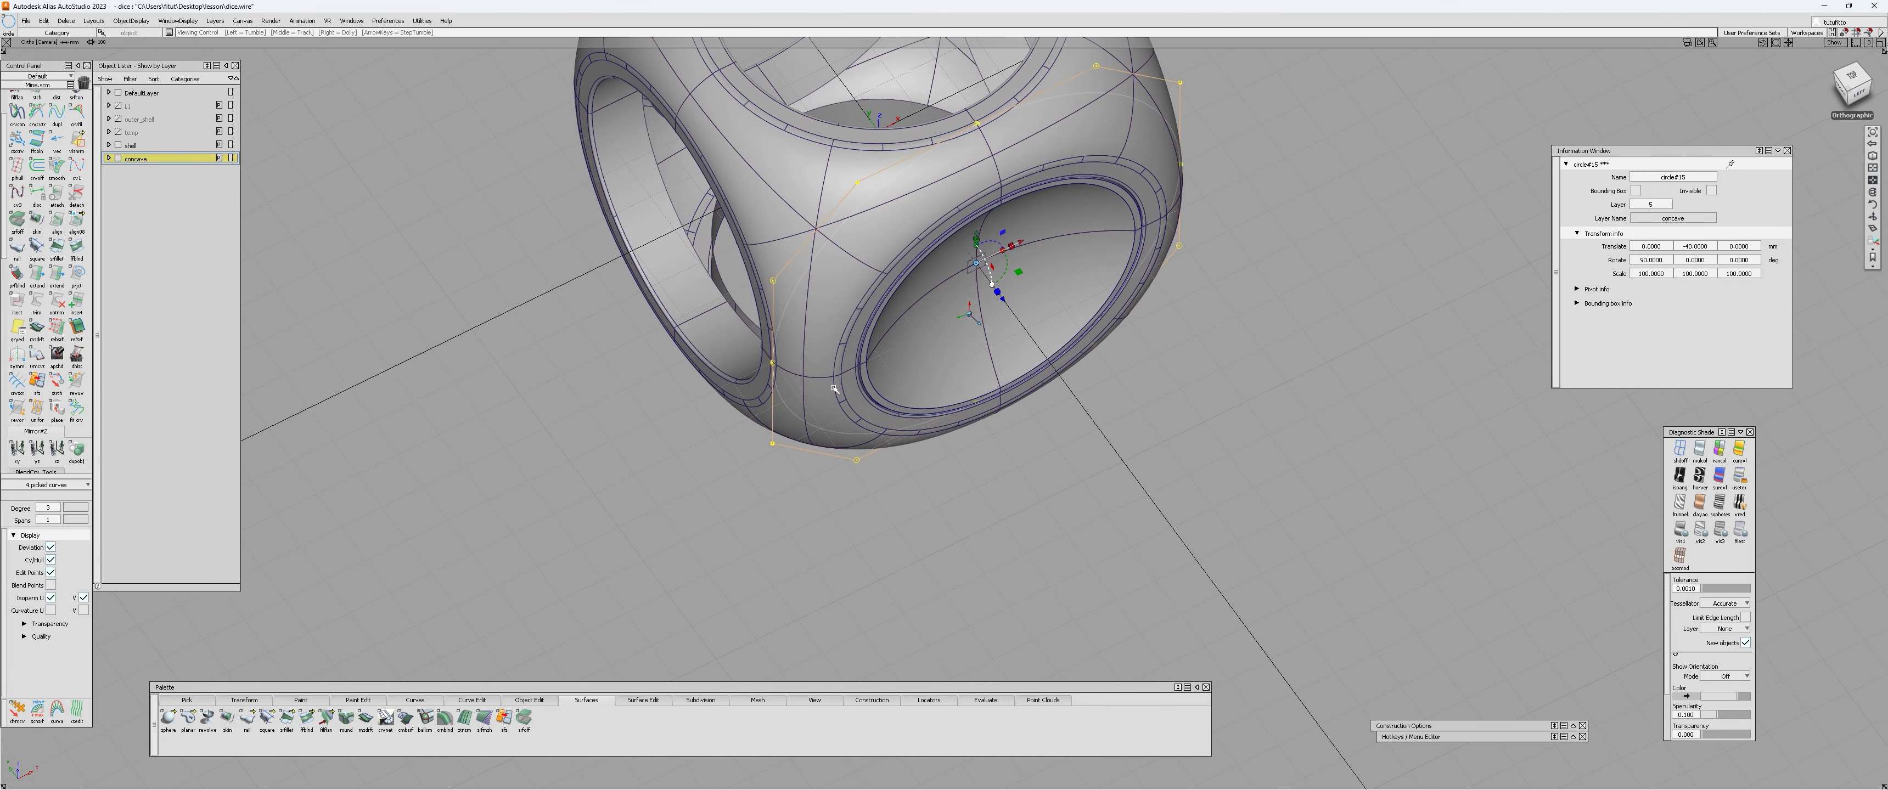
Step: Set the circle's X and Y scale to 7
left_click(1657, 273)
type("7.8")
key("Tab")
type("7.8")
key("Return")
right_click_drag(978, 271, 1143, 279, "alt+shift")
left_click_drag(962, 433, 1092, 379, "alt+shift")
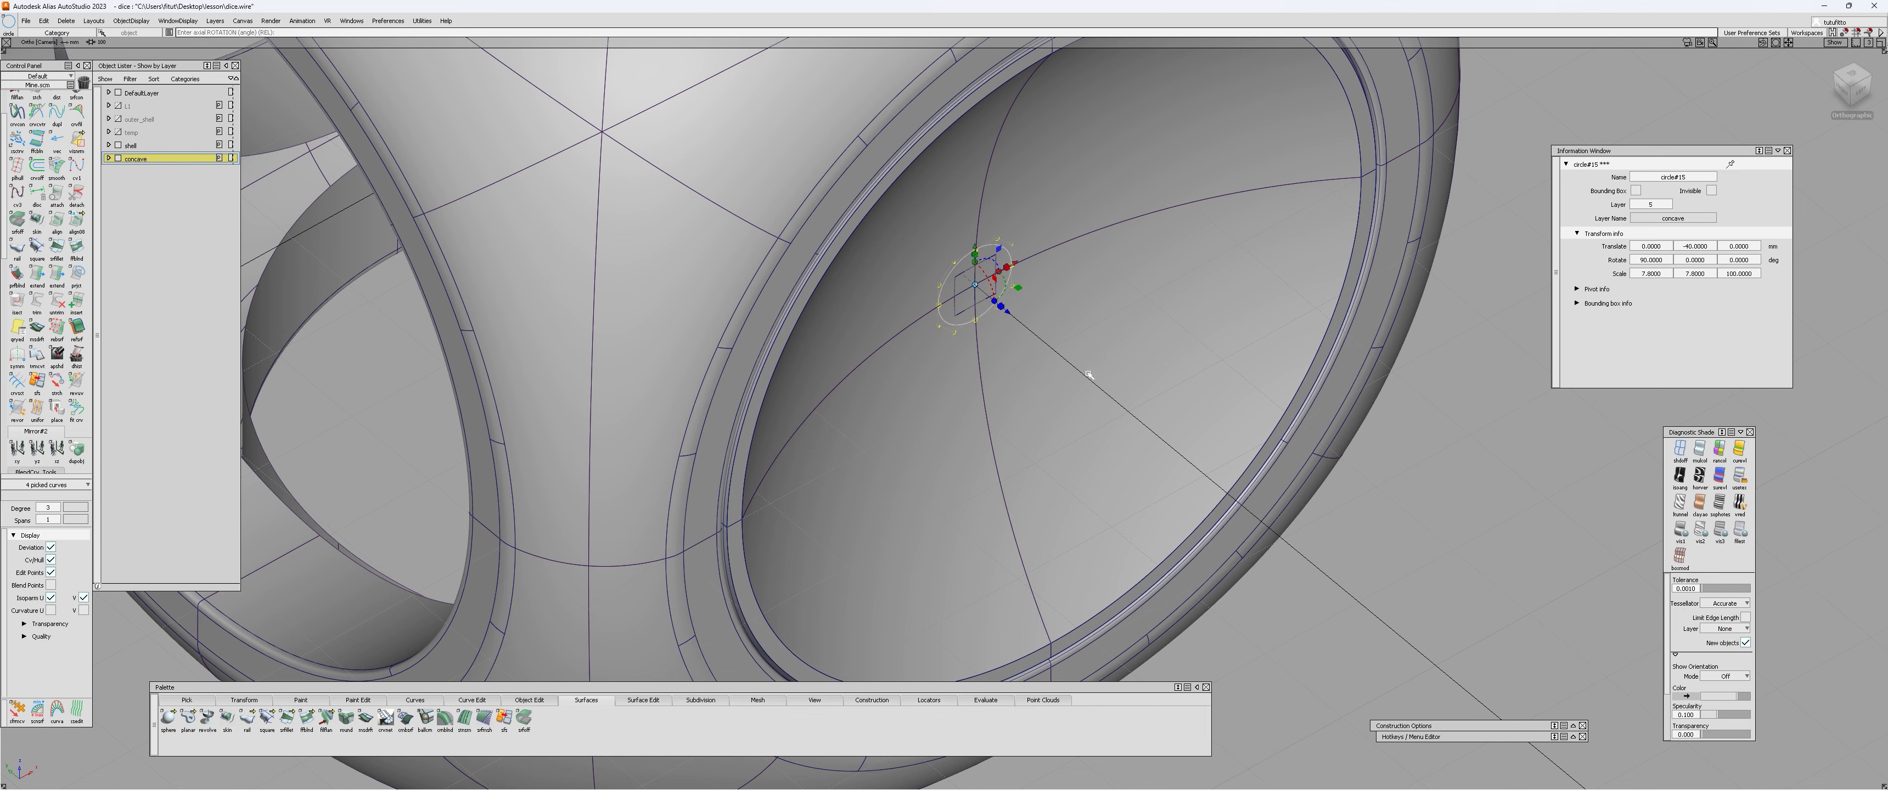
Step: Move the small circle along Y to about -43.2 in front of the concave surface and deselect it
left_click_drag(1092, 379, 1037, 328, "alt+shift")
mouse_move(982, 396)
left_mouse_down("alt+shift")
mouse_move(1075, 309)
mouse_move(994, 400)
left_mouse_up("alt+shift")
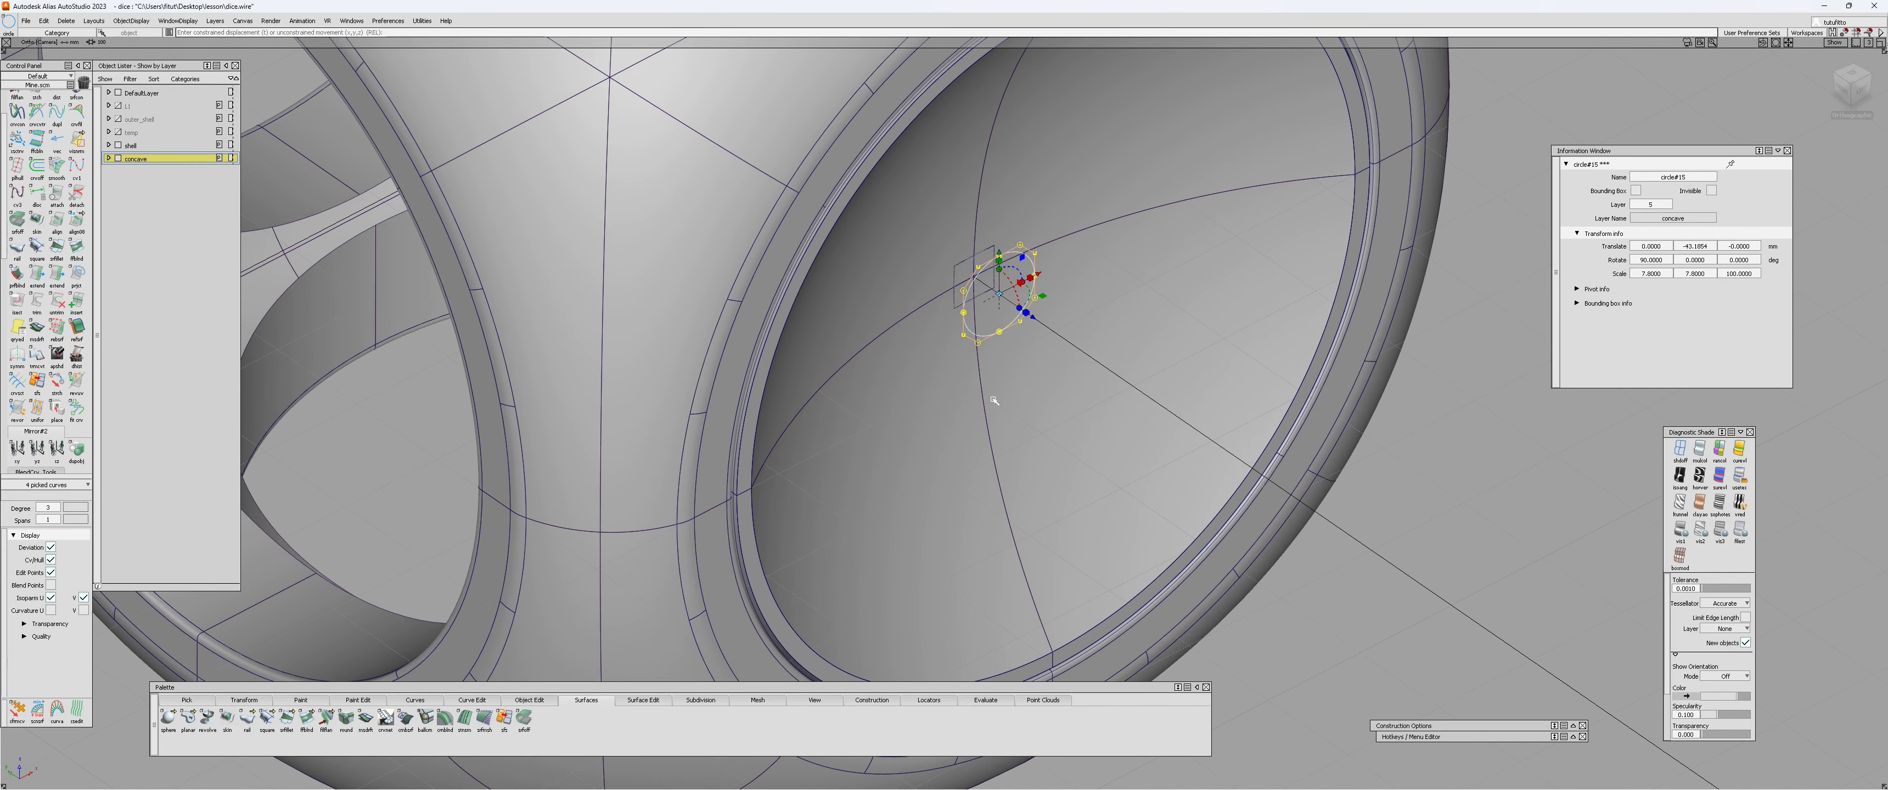
key("ctrl+shift+d")
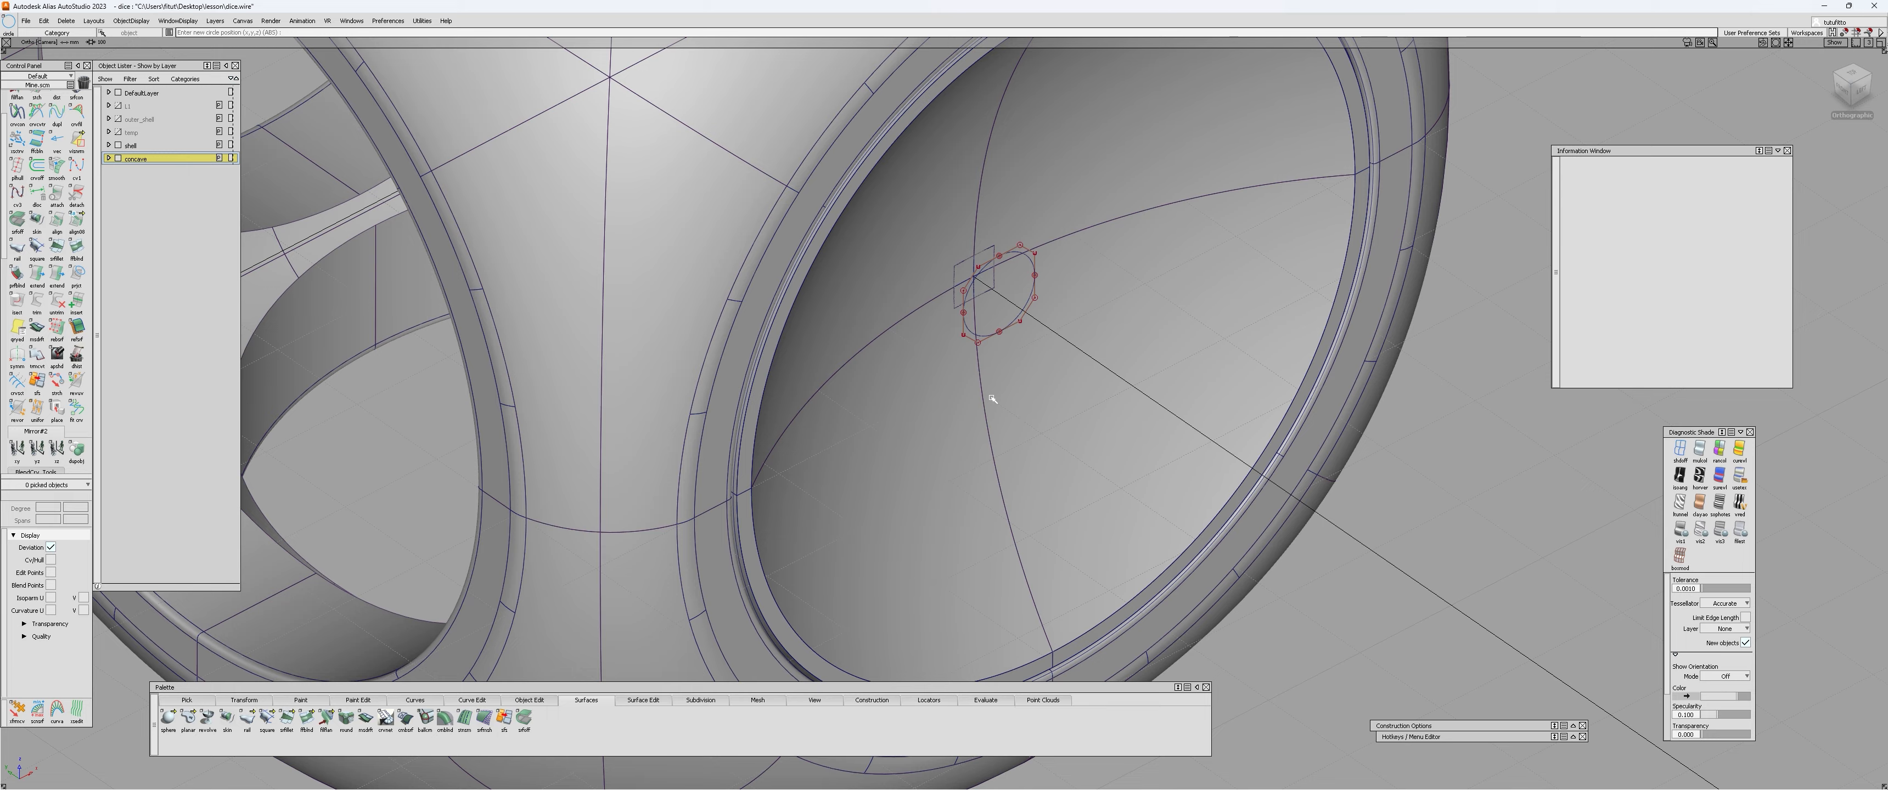
Step: Inspect the small circle's position and size within the concave opening from several angles
right_click_drag(993, 399, 973, 417, "alt+shift")
left_click_drag(973, 417, 845, 444, "alt+shift")
right_click_drag(846, 444, 1024, 351, "alt+shift")
left_click_drag(1025, 351, 1162, 302, "alt+shift")
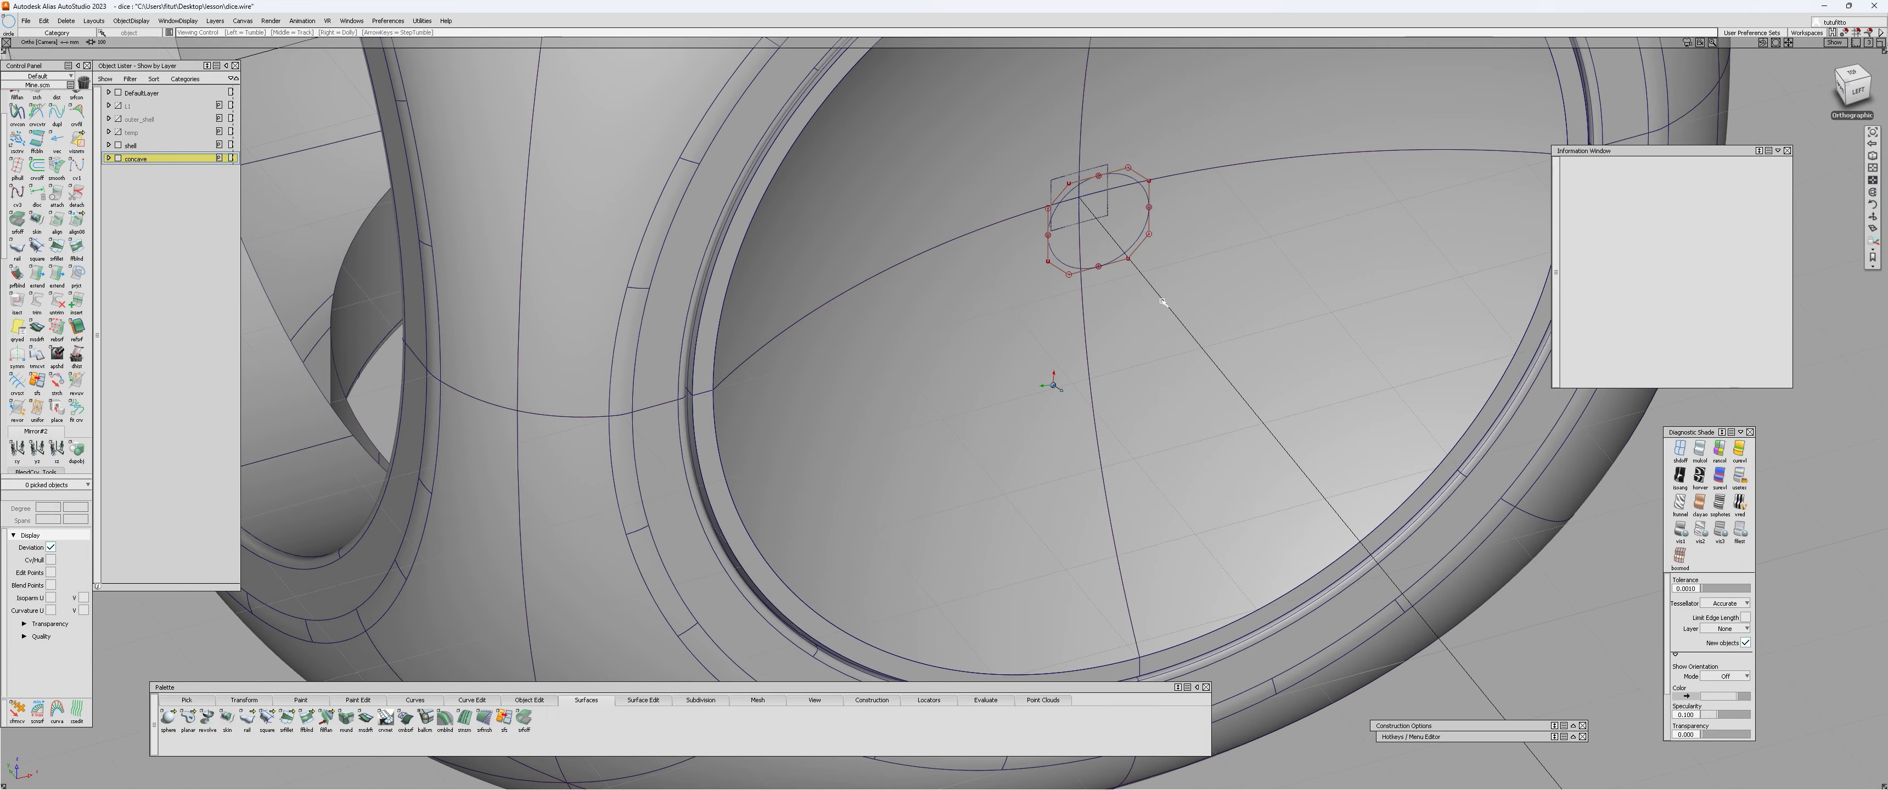
right_click_drag(1163, 301, 1110, 323, "alt+shift")
left_click_drag(1110, 323, 1088, 346, "alt+shift")
middle_click_drag(1088, 347, 1007, 423, "alt+shift")
right_click_drag(1007, 423, 945, 480, "alt+shift")
left_click_drag(945, 480, 1080, 424, "alt+shift")
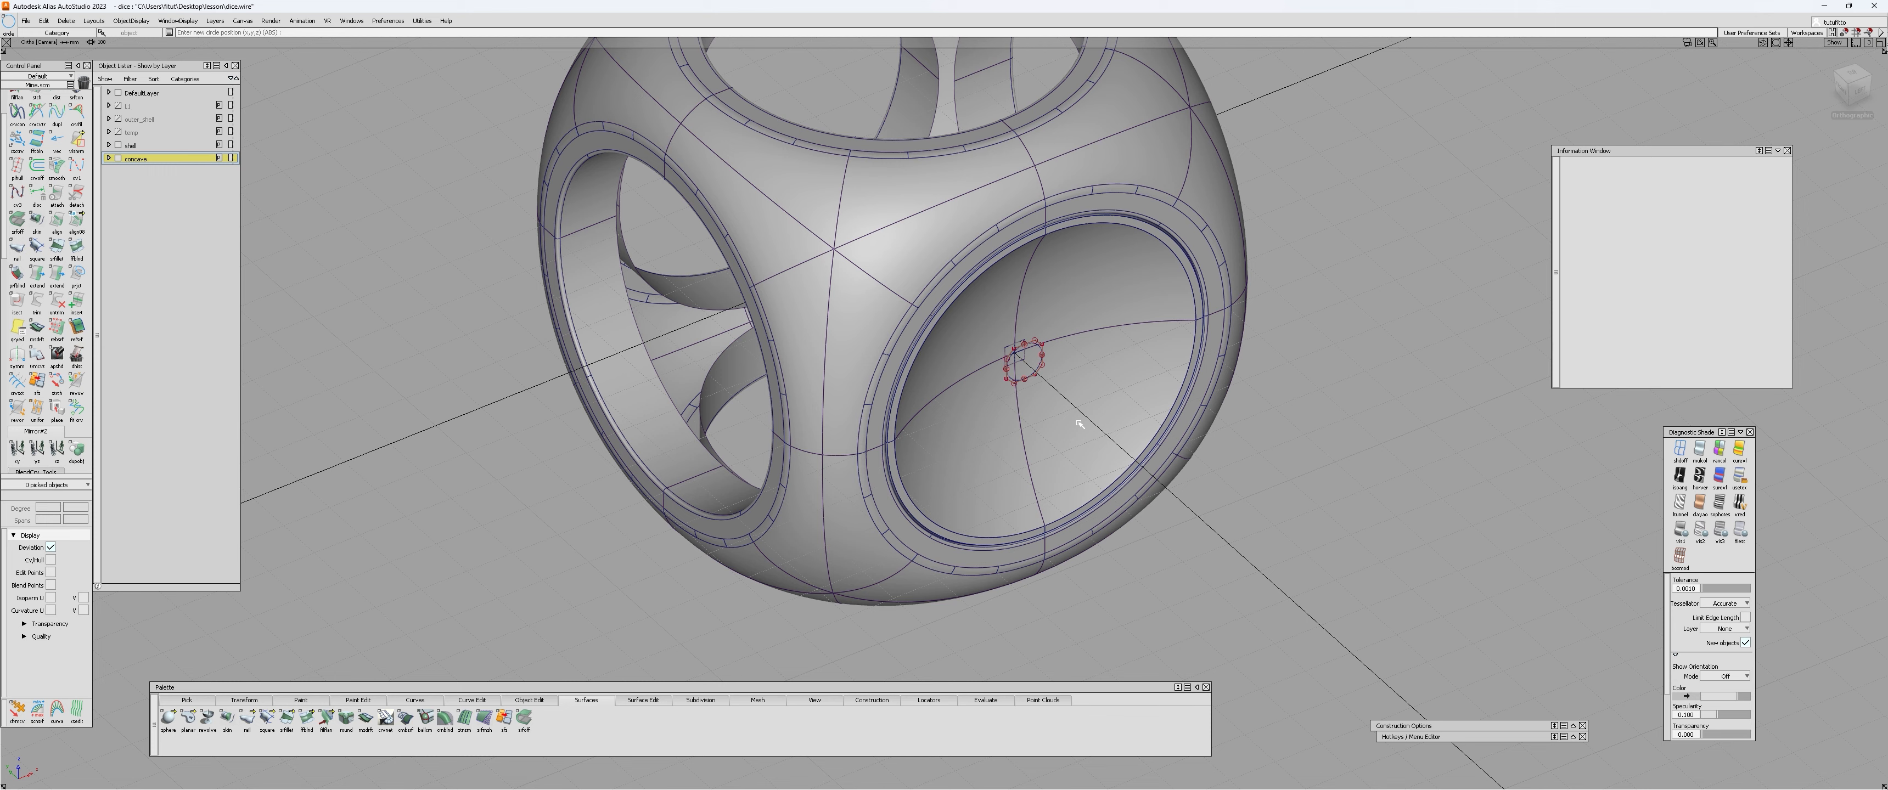
scroll(1079, 424, "up", 6)
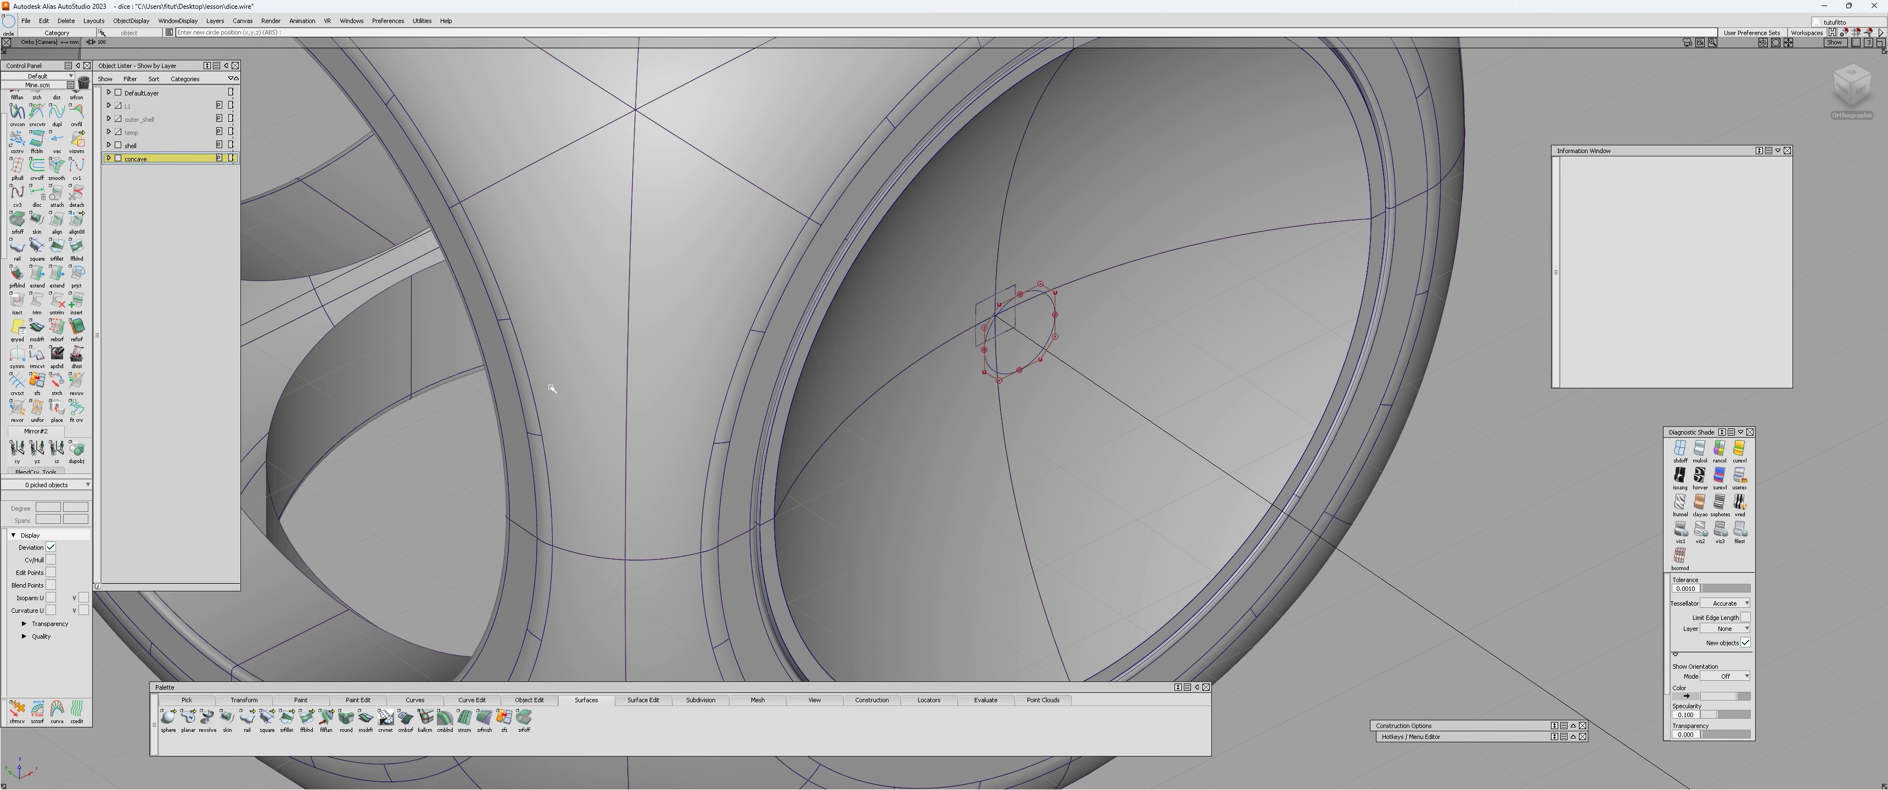
Step: Create a linear Array of the small circle and set its plane to XZ
left_click(243, 701)
left_click(345, 720)
left_click(1055, 315)
right_click_drag(1231, 344, 1091, 524, "alt+shift")
left_click_drag(1091, 524, 1029, 410, "alt+shift")
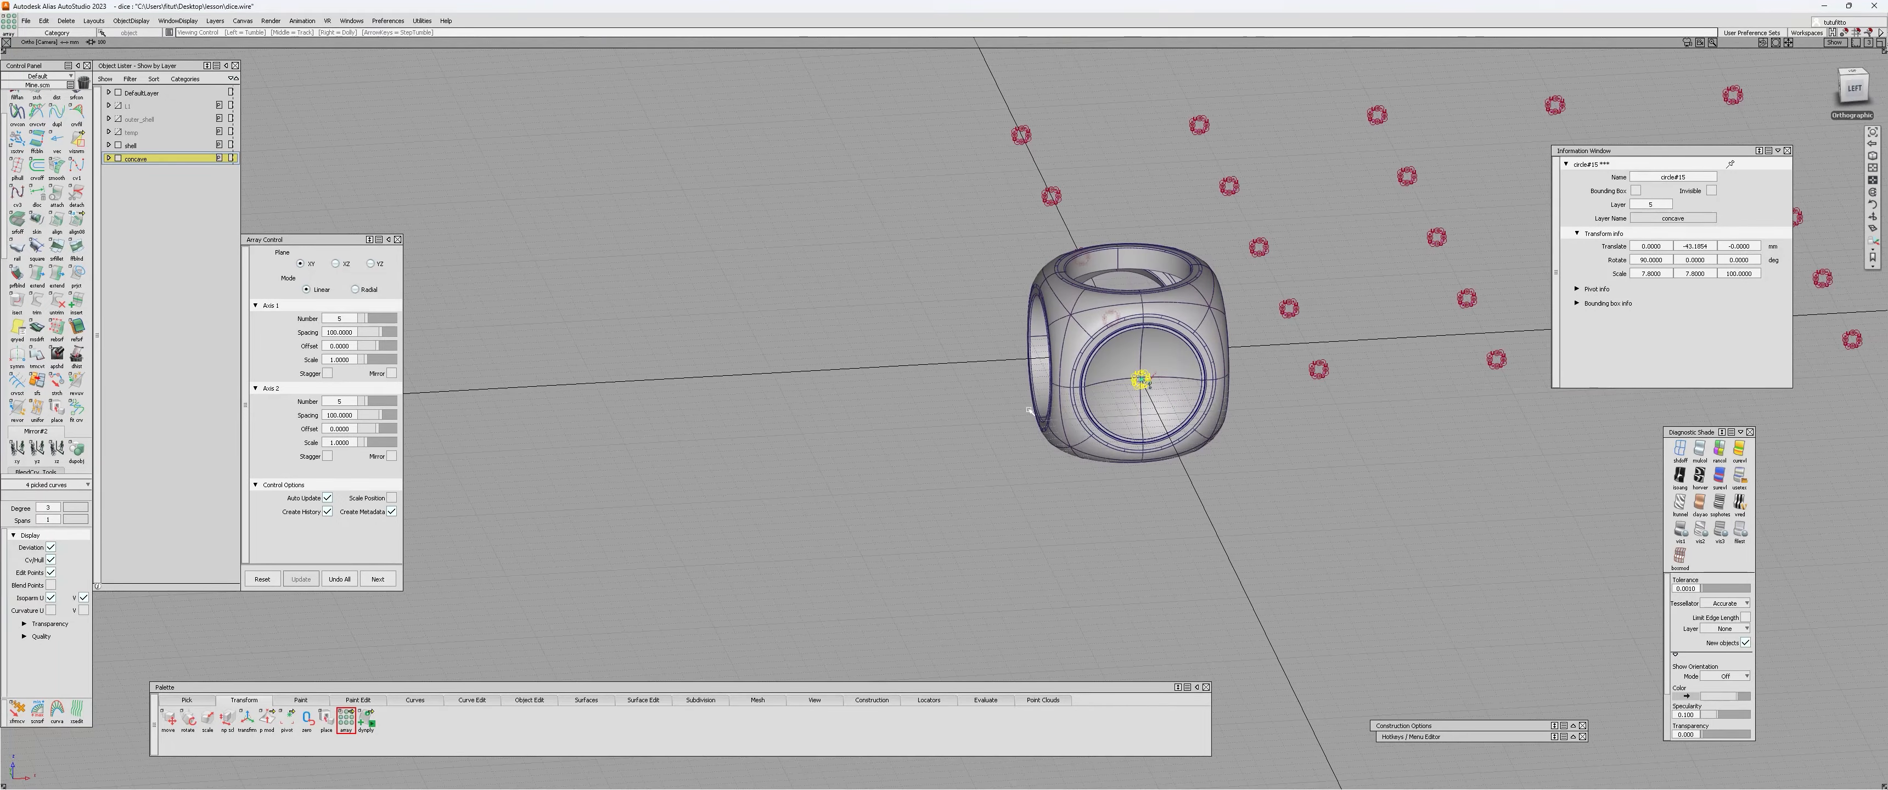
middle_click_drag(1029, 410, 652, 505, "alt+shift")
left_click_drag(653, 505, 872, 440, "alt+shift")
left_click(335, 263)
right_click_drag(916, 439, 806, 513, "alt+shift")
left_click_drag(763, 557, 801, 563, "alt+shift")
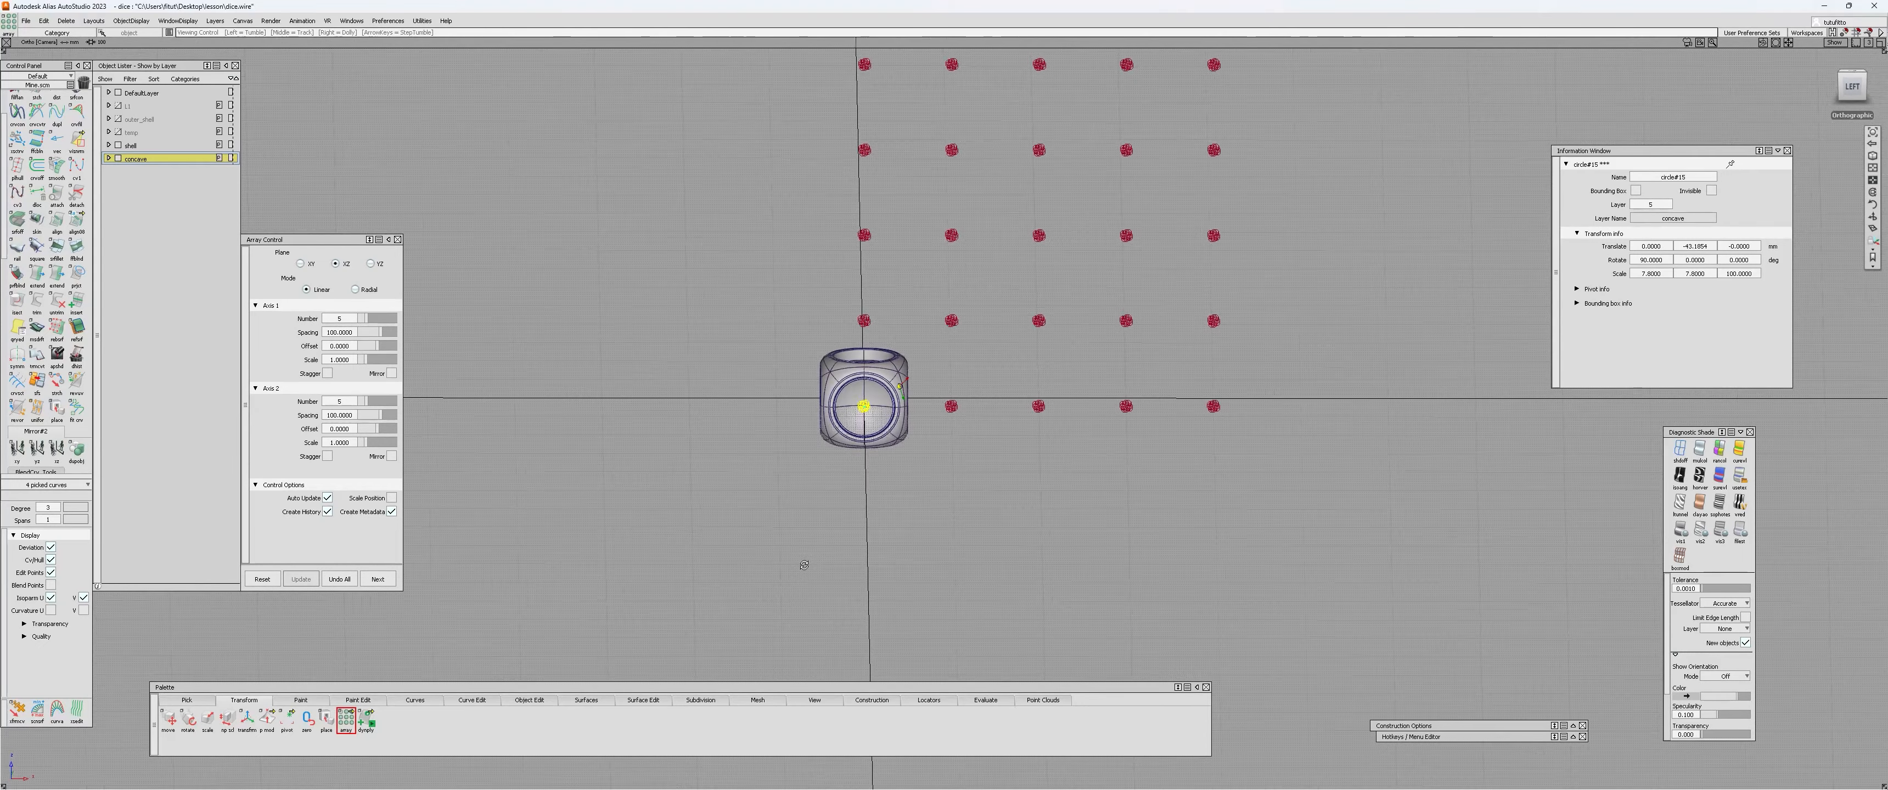
right_click_drag(801, 563, 939, 350, "alt+shift")
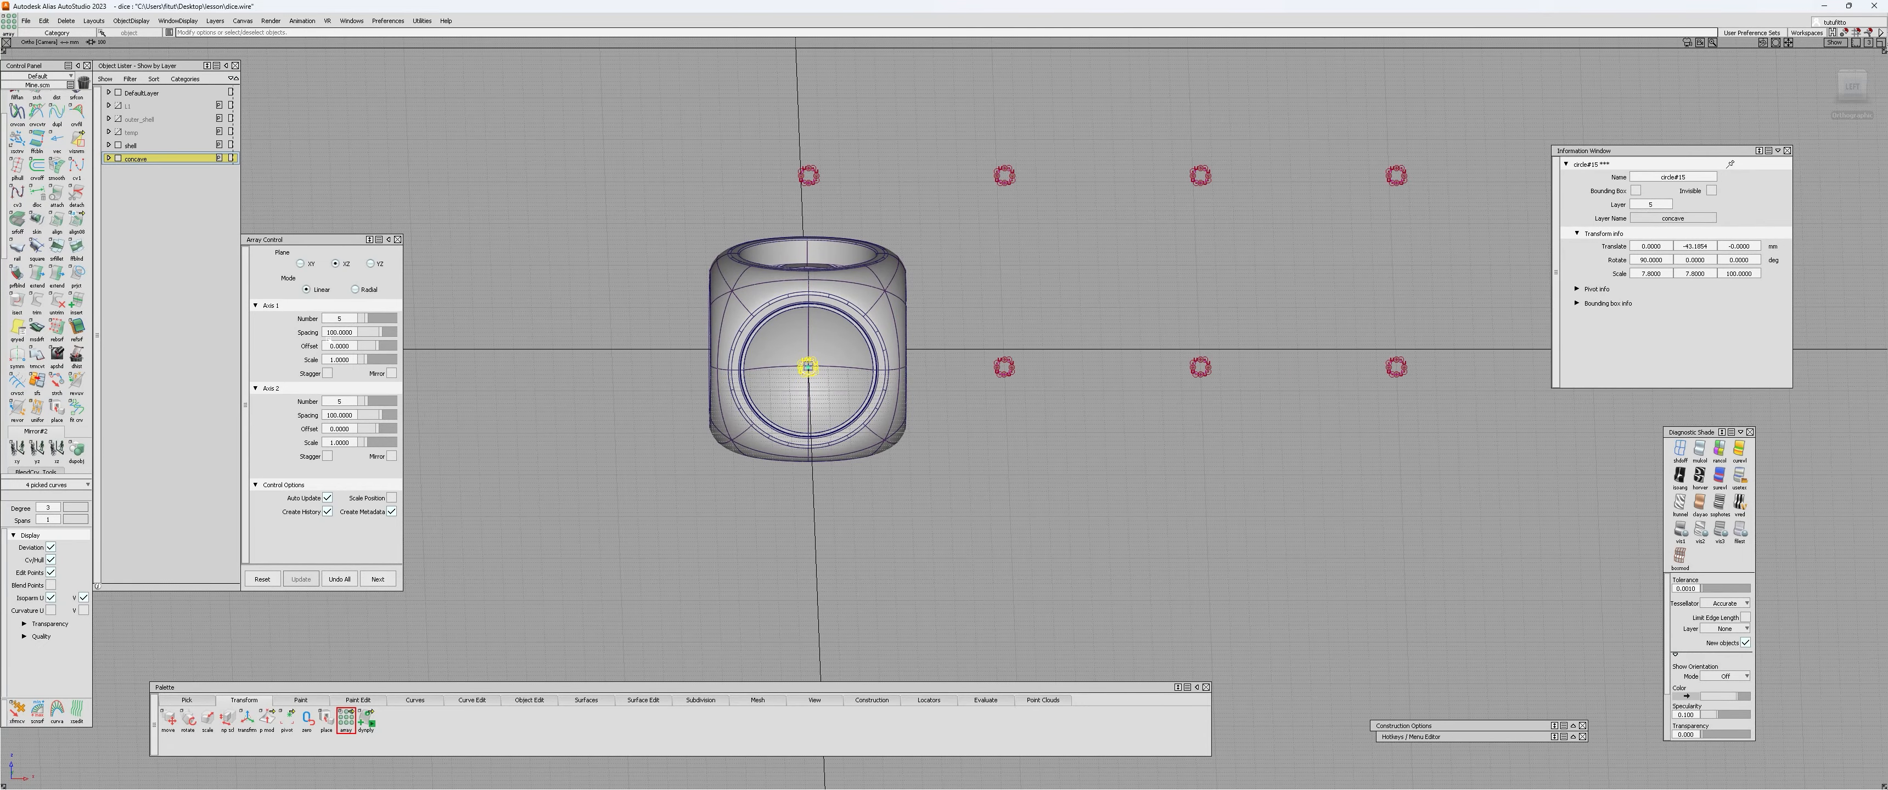
Step: Set the number of array copies to 2 on both axes
mouse_move(568, 347)
right_mouse_down("alt+shift")
mouse_move(402, 346)
mouse_move(542, 346)
right_mouse_up("alt+shift")
left_click_drag(365, 318, 359, 318)
left_click_drag(364, 401, 359, 401)
left_click_drag(918, 339, 923, 367, "alt+shift")
right_click_drag(924, 367, 855, 319, "alt+shift")
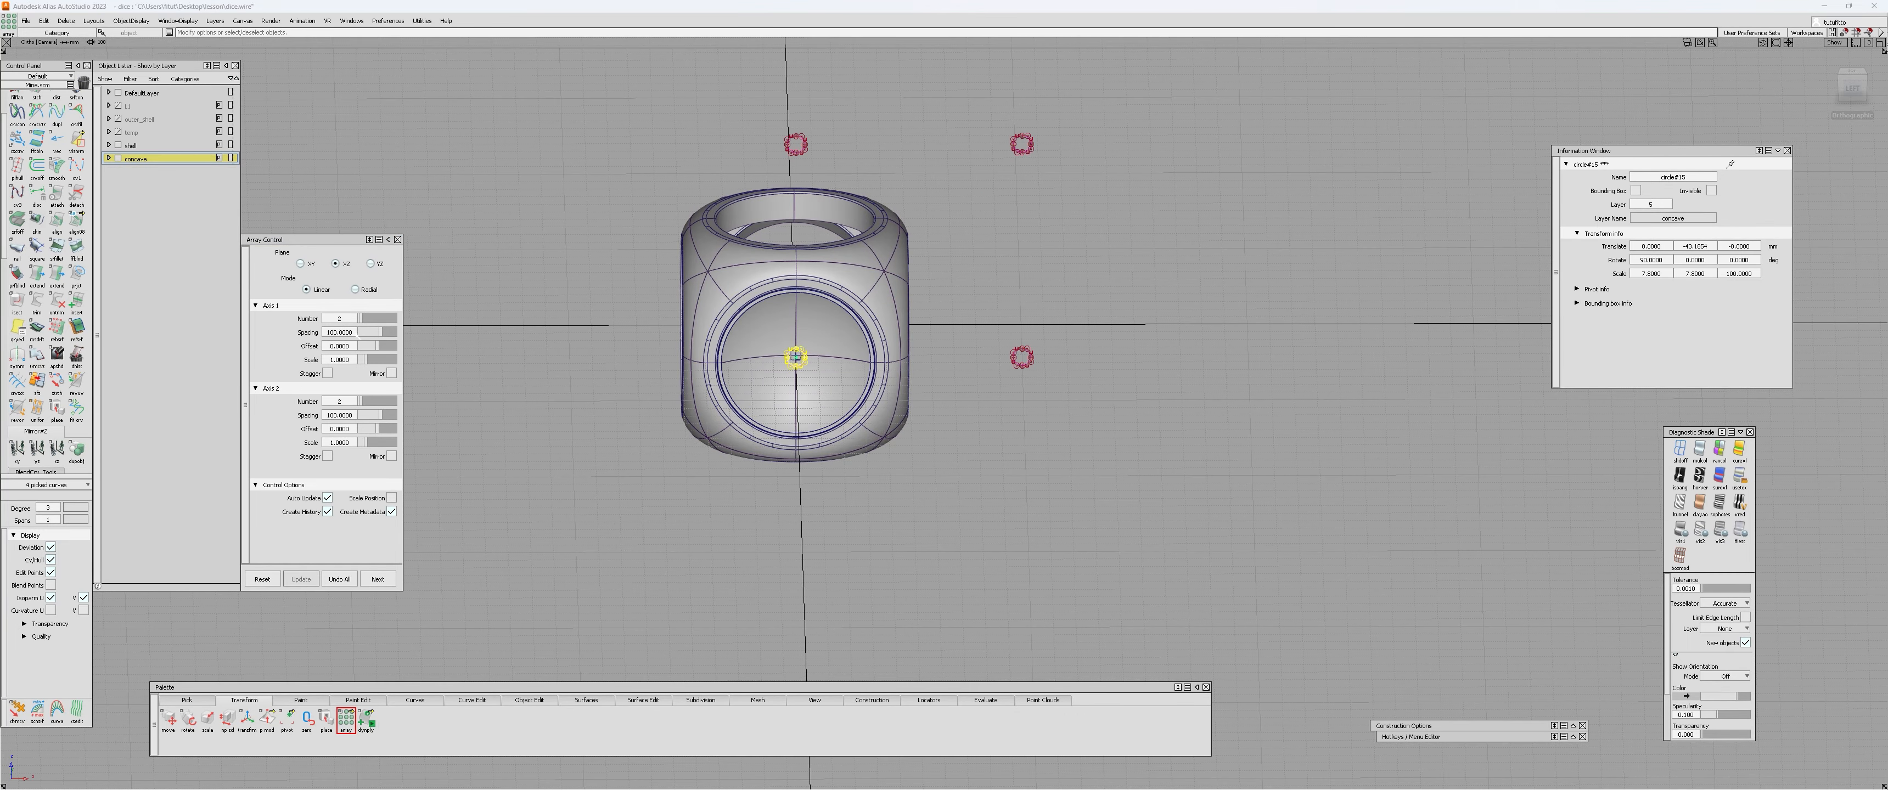
Step: Set the array spacing to 10 on both axes and mirror both, forming a three-by-three grid of circles
left_click(337, 332)
type("10")
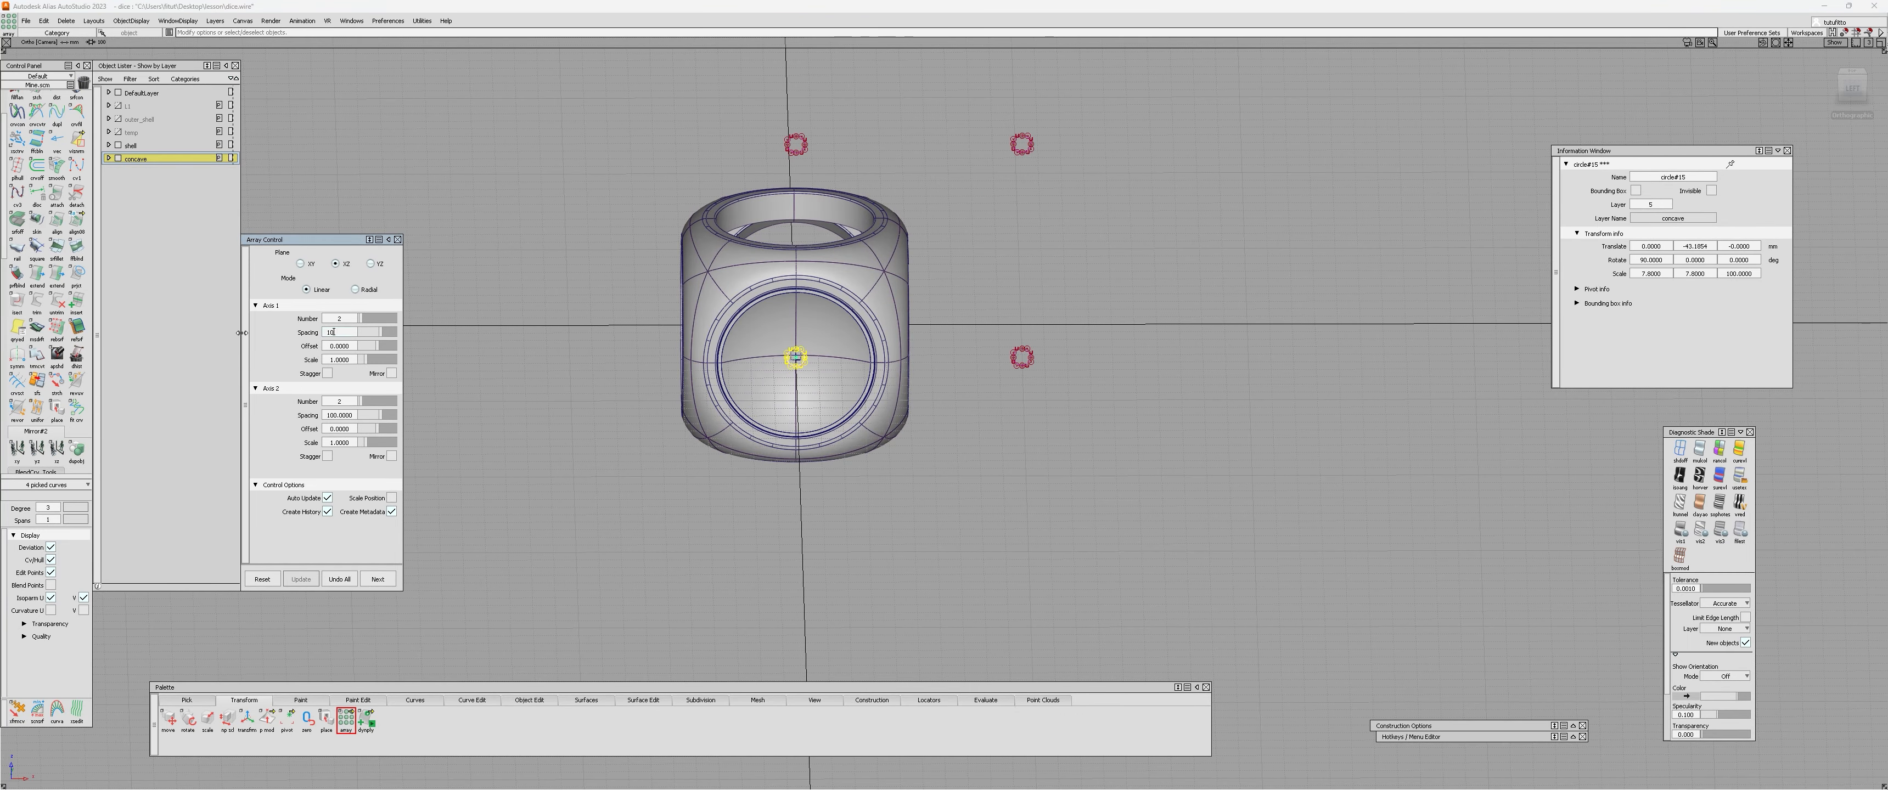
key("Return")
left_click(337, 415)
type("10")
key("Return")
right_click_drag(825, 341, 712, 384, "alt+shift")
left_click_drag(712, 384, 692, 349, "alt+shift")
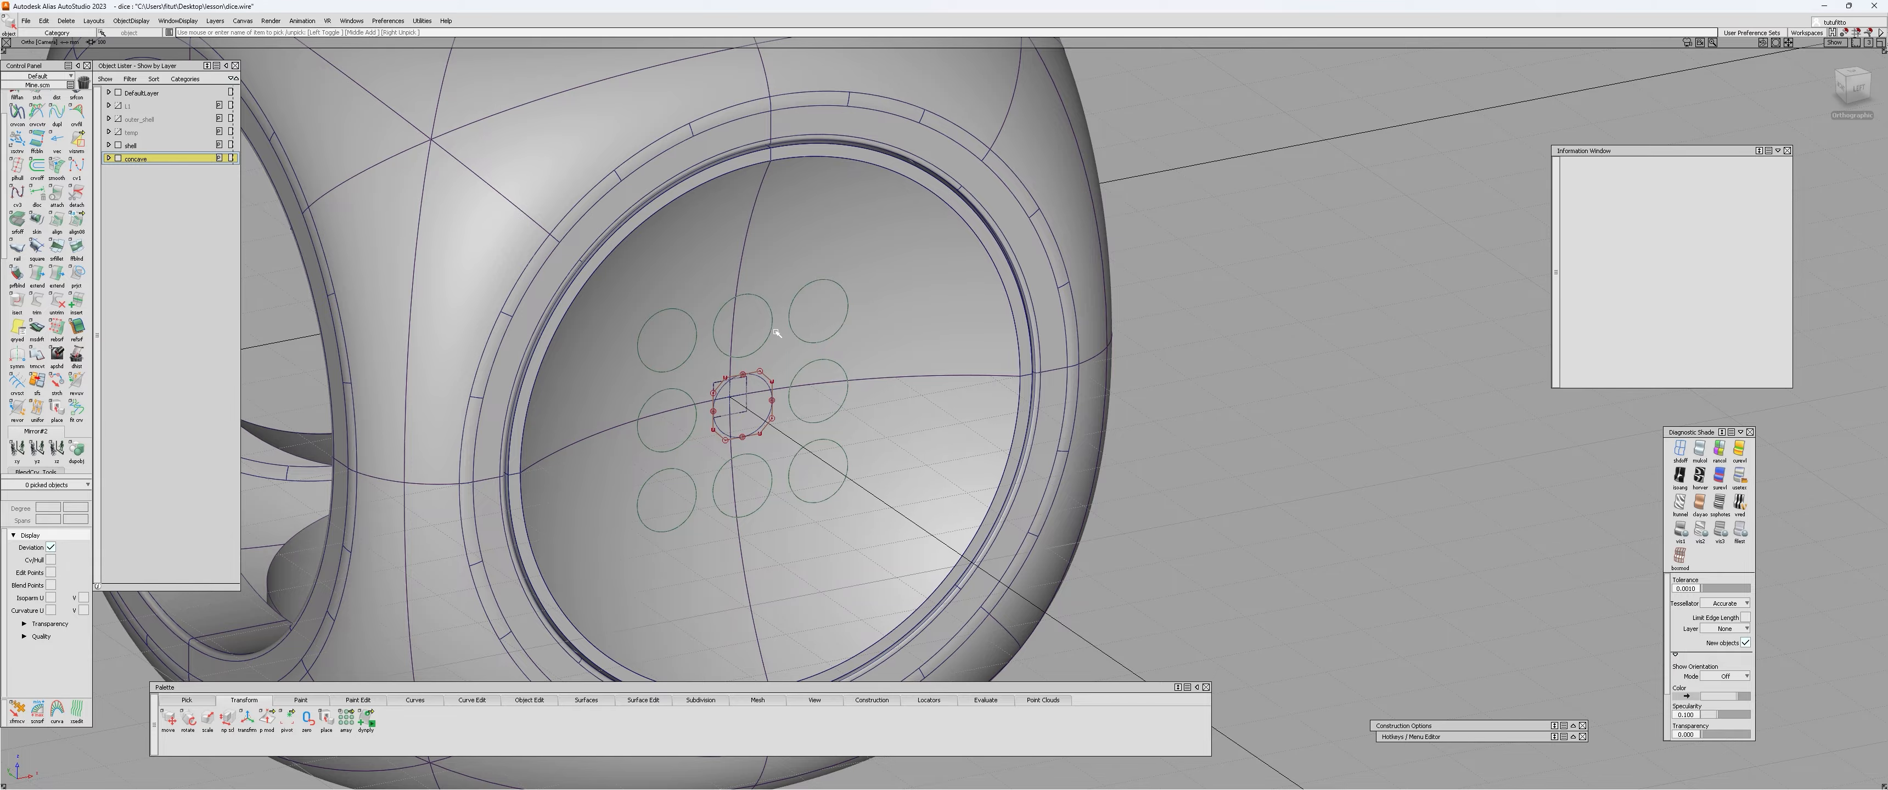
Step: Create a new layer and name it pin
left_click_drag(804, 367, 722, 371, "alt+shift")
left_click(675, 303)
left_click(651, 360)
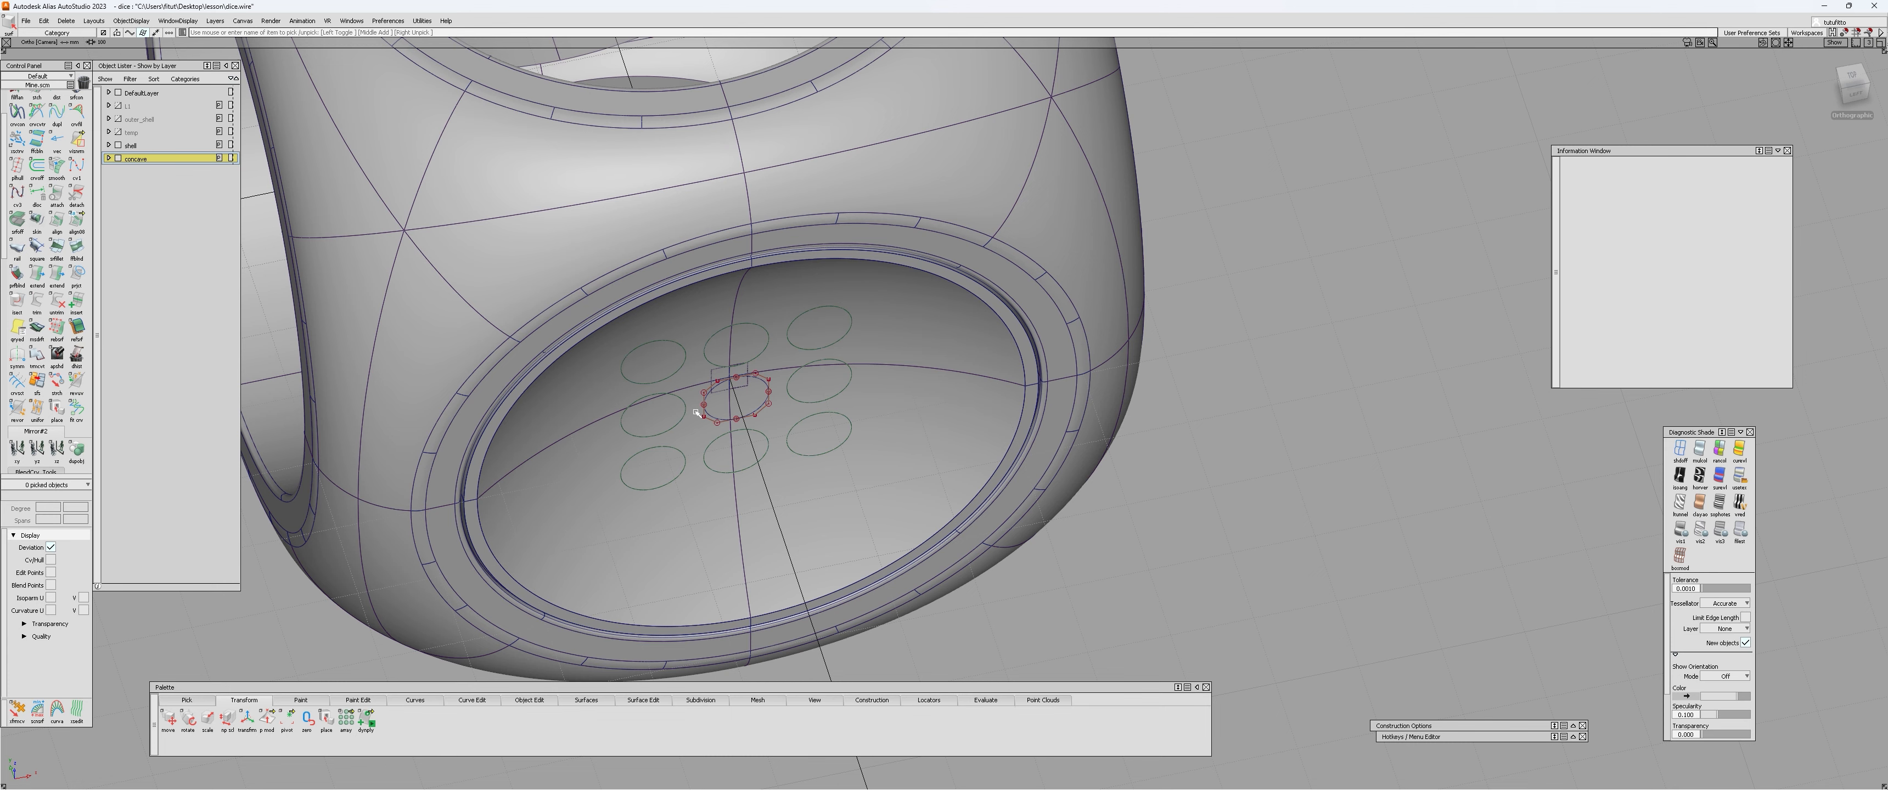
left_click_drag(689, 401, 804, 363, "alt+shift")
right_click_drag(805, 364, 922, 303, "alt+shift")
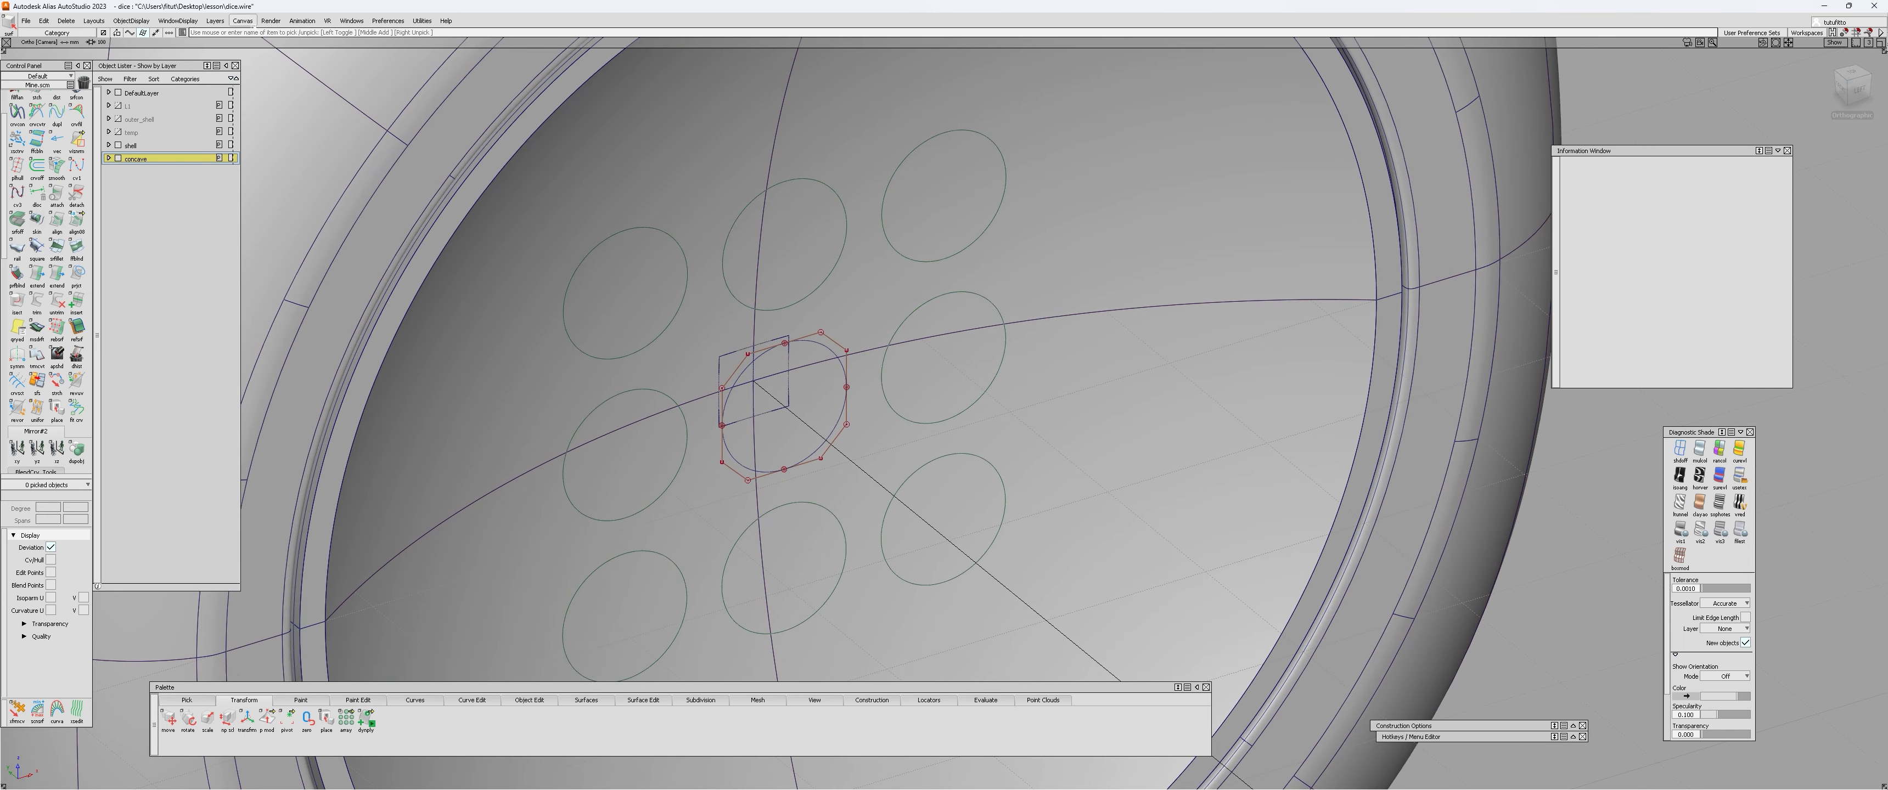
left_click(217, 21)
left_click(218, 35)
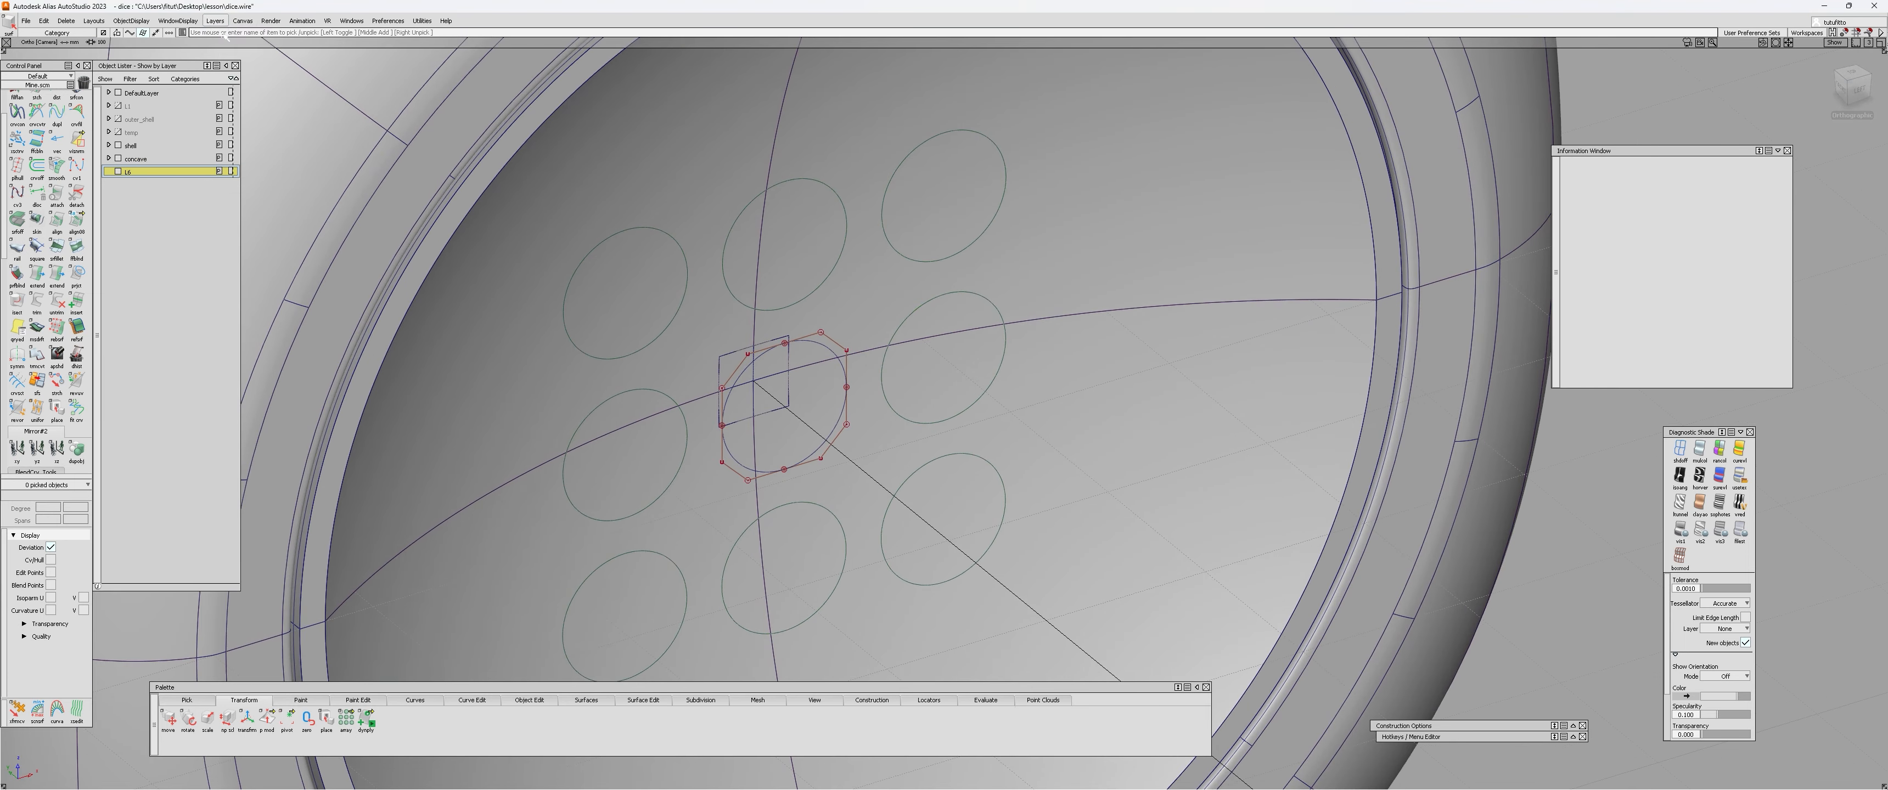
double_click(130, 172)
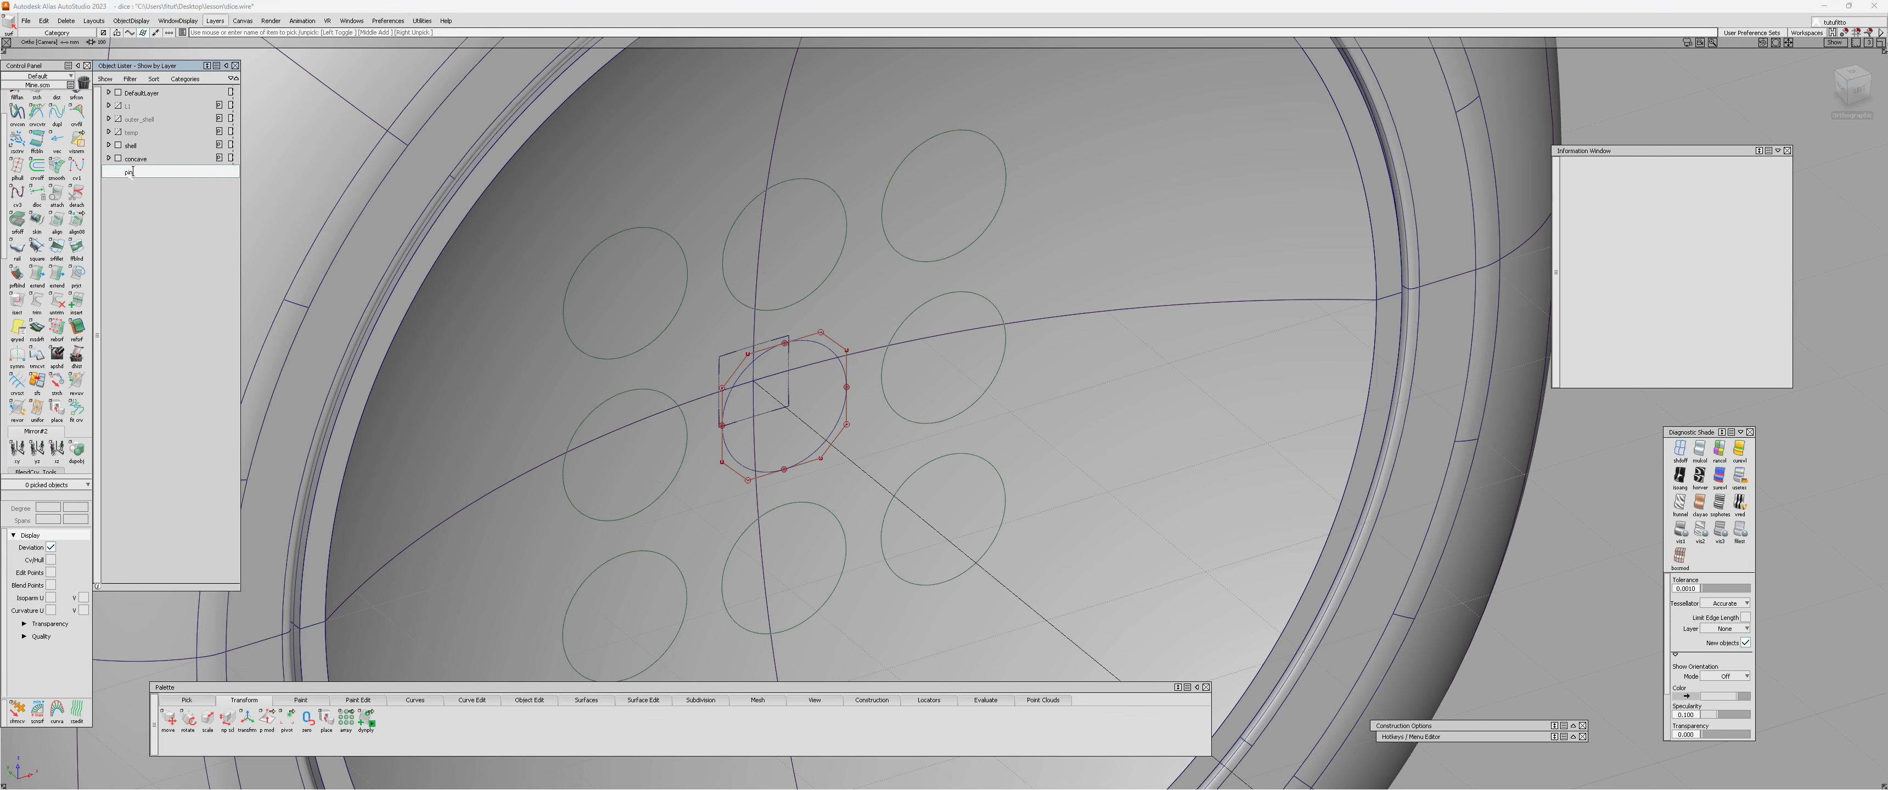
key("Return")
right_click_drag(771, 337, 975, 289, "alt+shift")
left_click_drag(830, 367, 830, 341, "ctrl+shift")
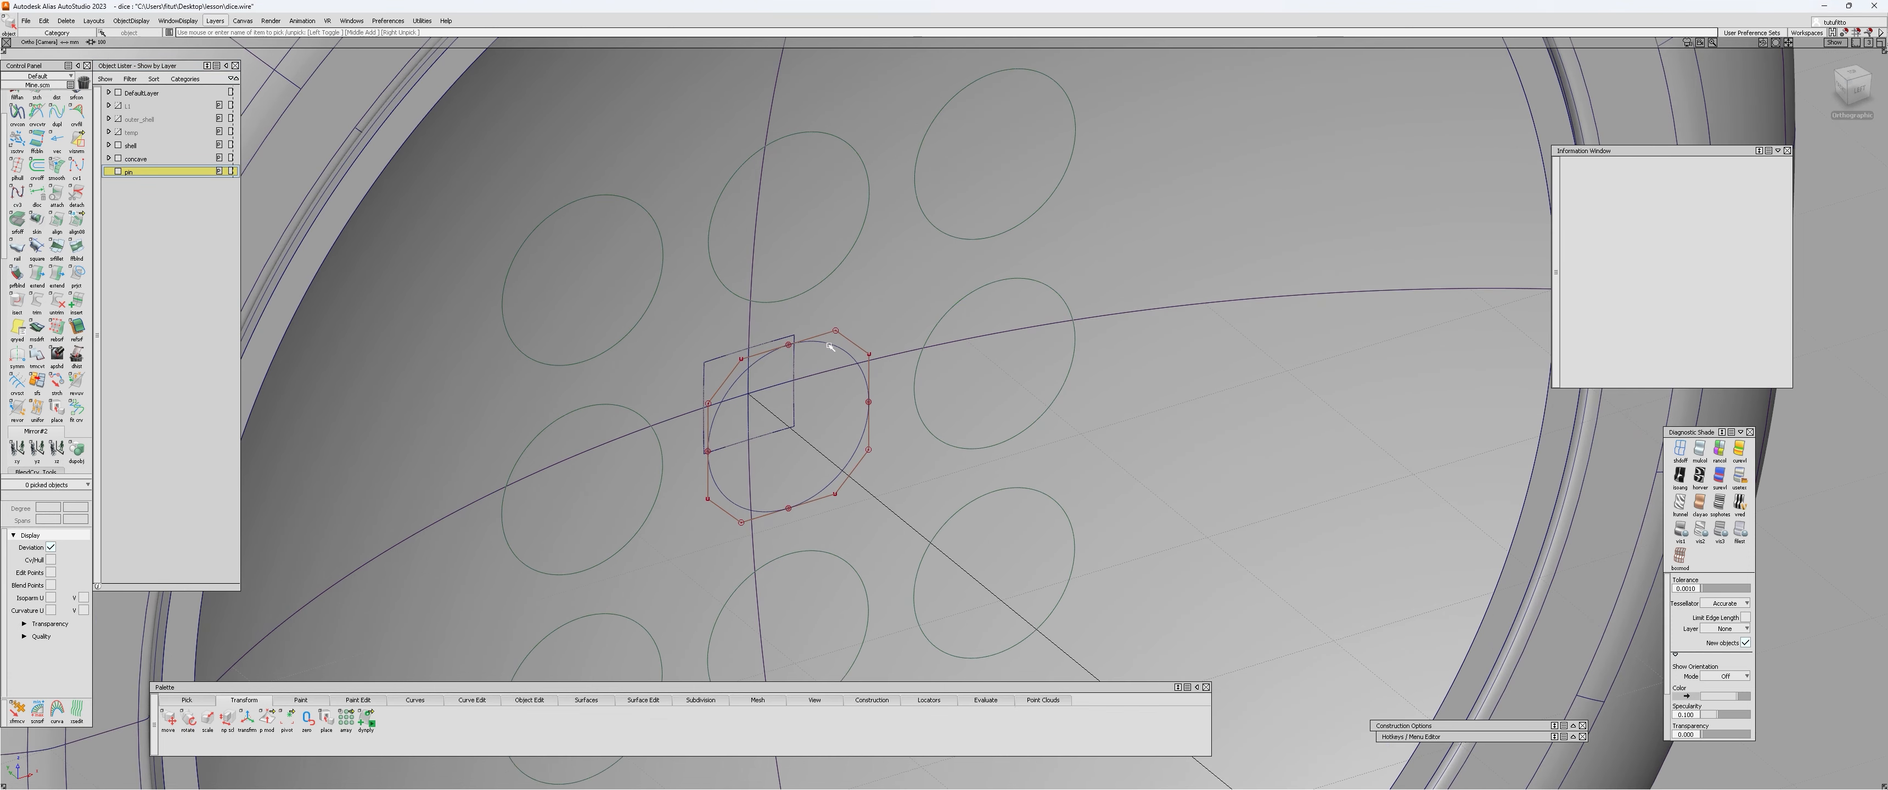
left_click(828, 345)
left_click(828, 346)
left_click(827, 345)
left_click(828, 346)
left_click(827, 345)
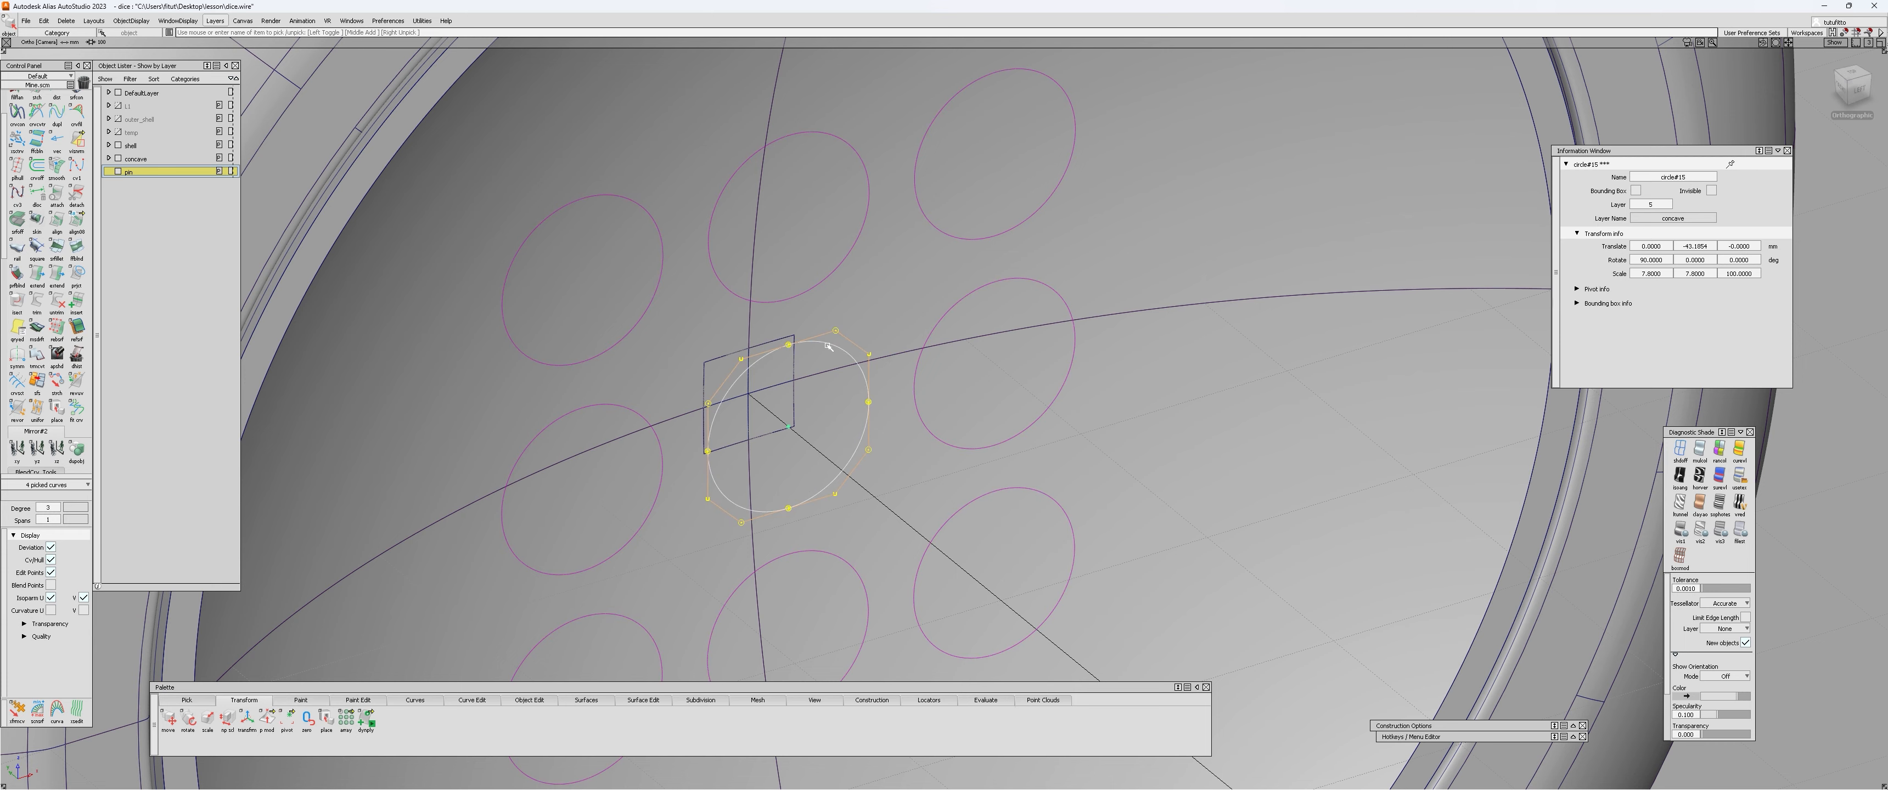
key("alt+h")
left_click(827, 345)
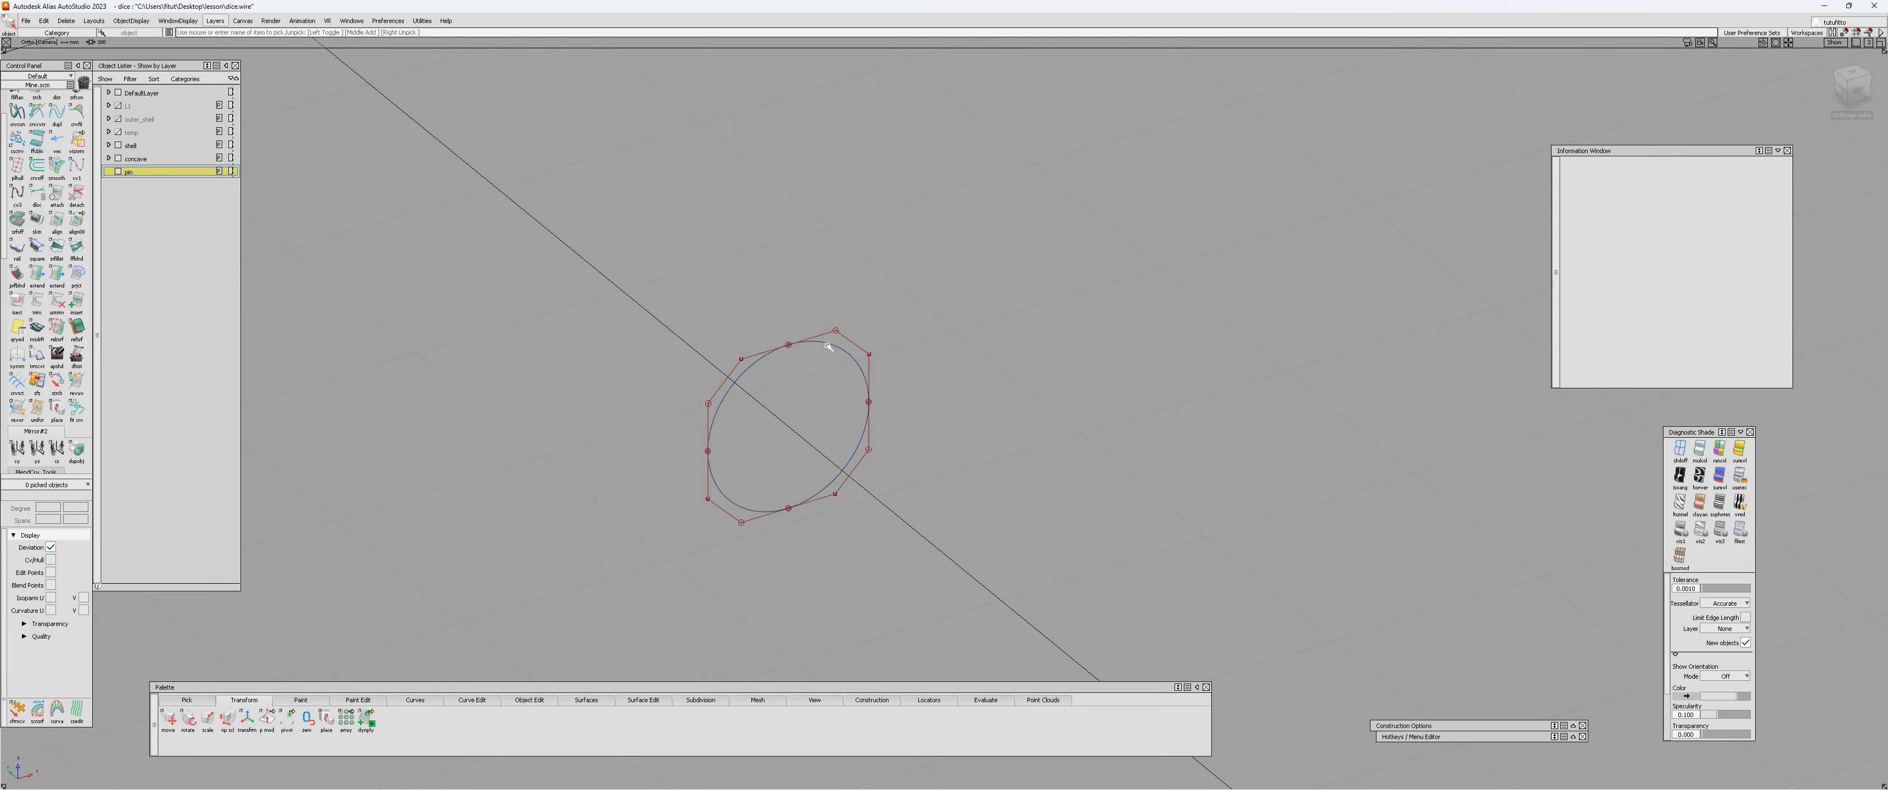
key("alt+shift+h")
left_click_drag(788, 325, 533, 424, "alt+shift")
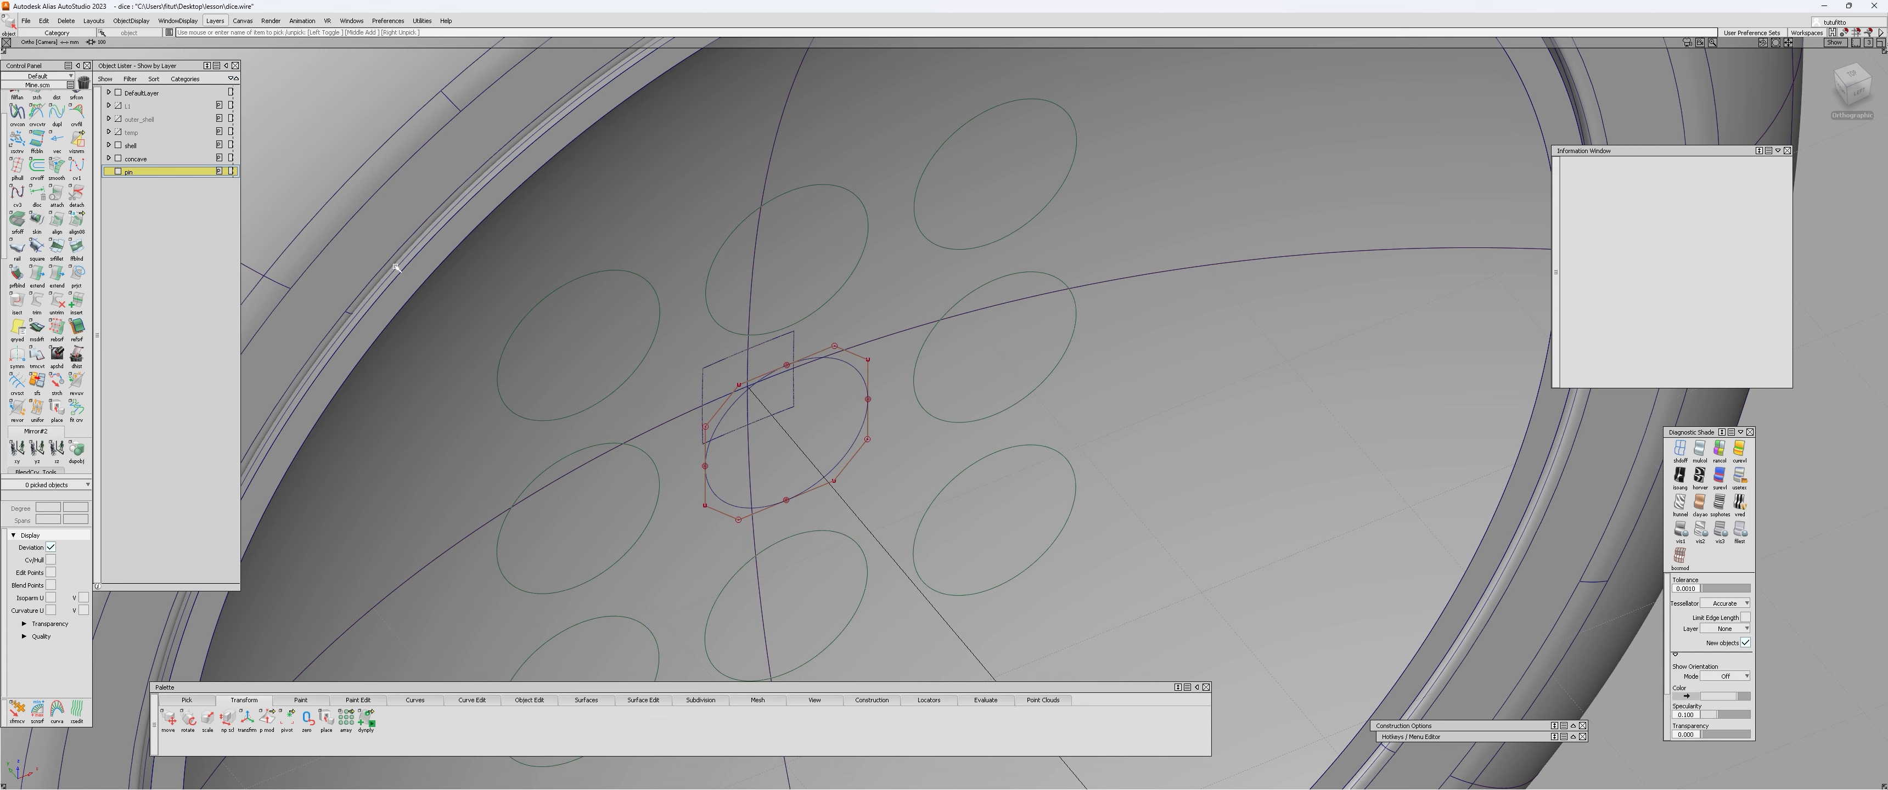
Step: Isolate the original centre circle by hiding all other geometry
left_click(843, 366)
left_click(846, 365)
left_click(851, 365)
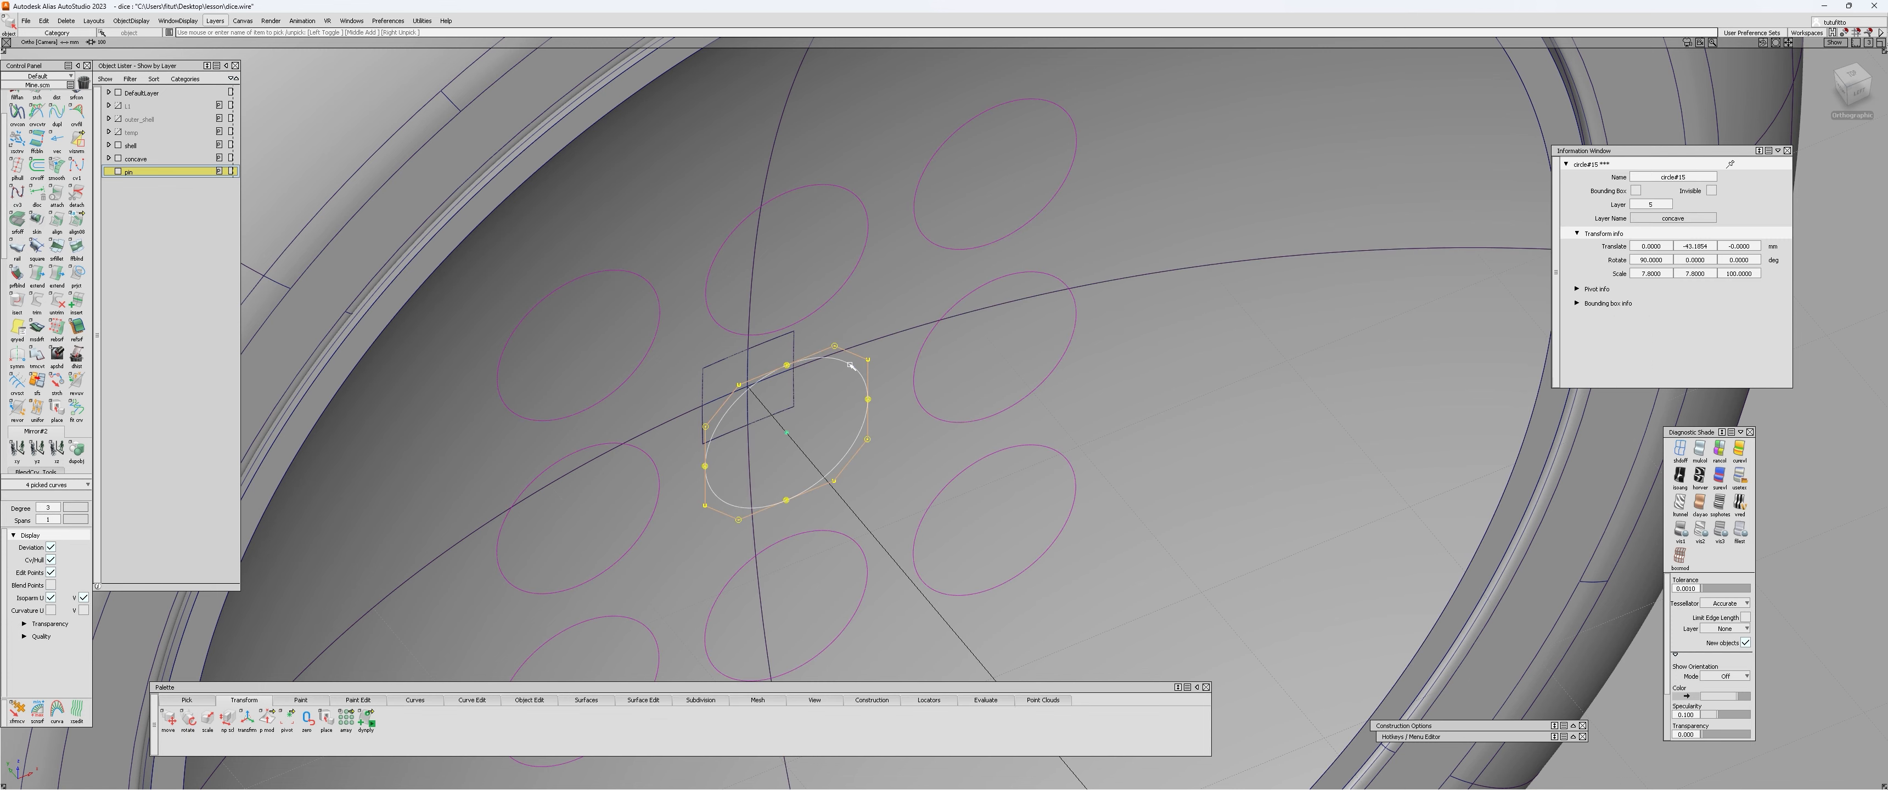
key("alt+h")
left_click(850, 365)
left_click_drag(850, 364, 861, 409, "alt+shift")
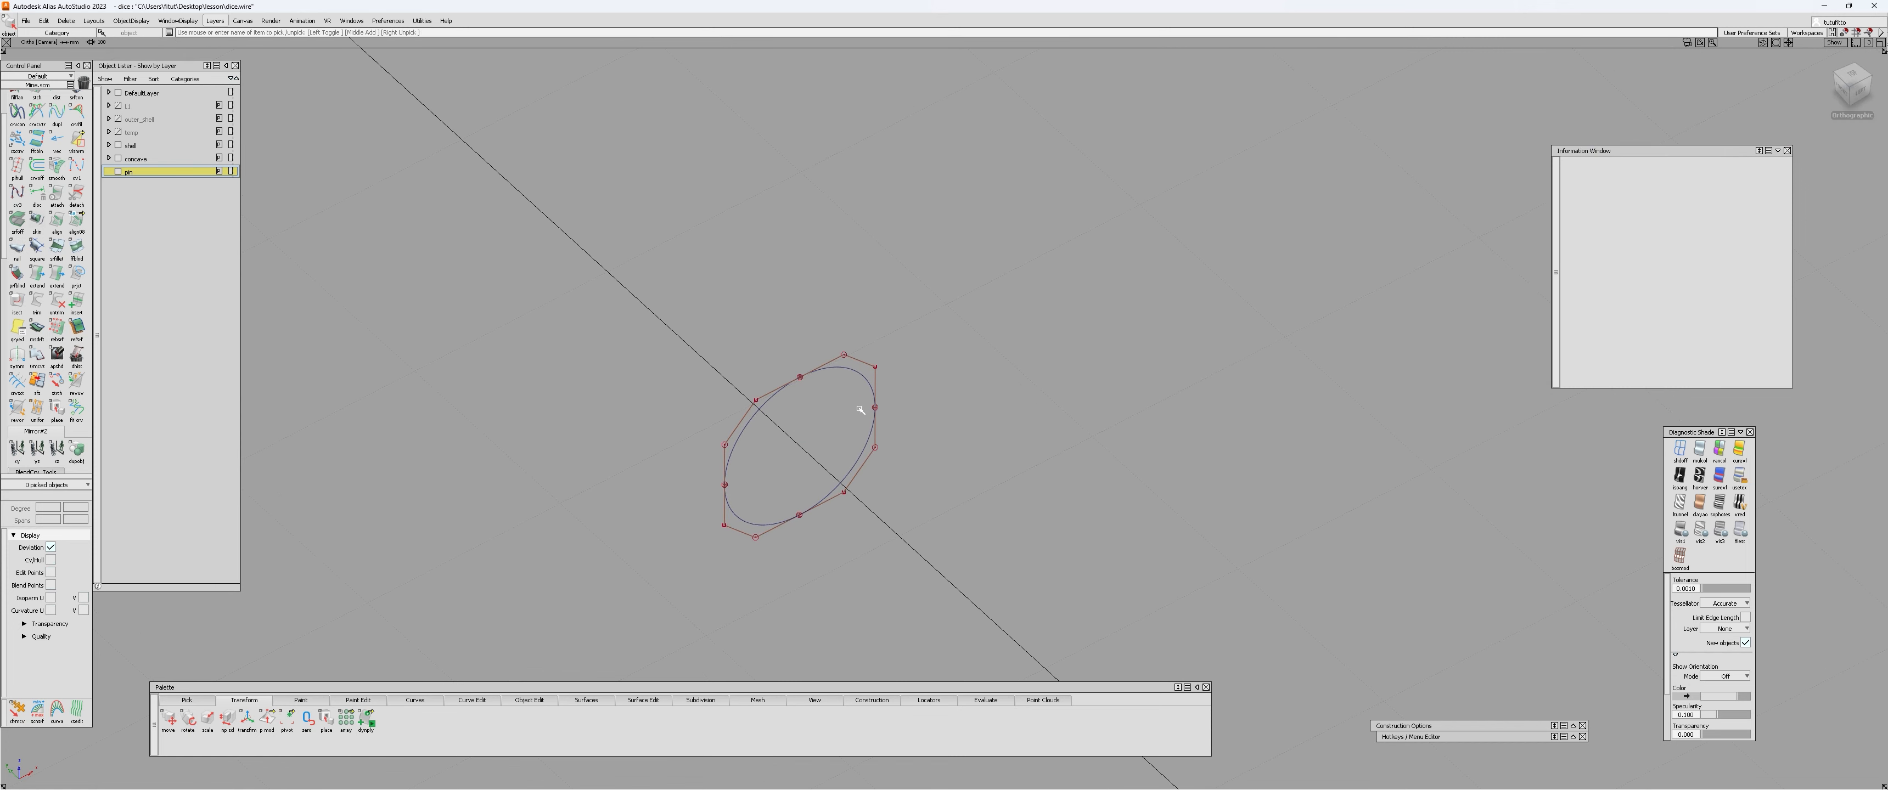
Step: Build Multi-surface Draft surfaces of length 0.5 from the two upper arcs of the circle
key("d")
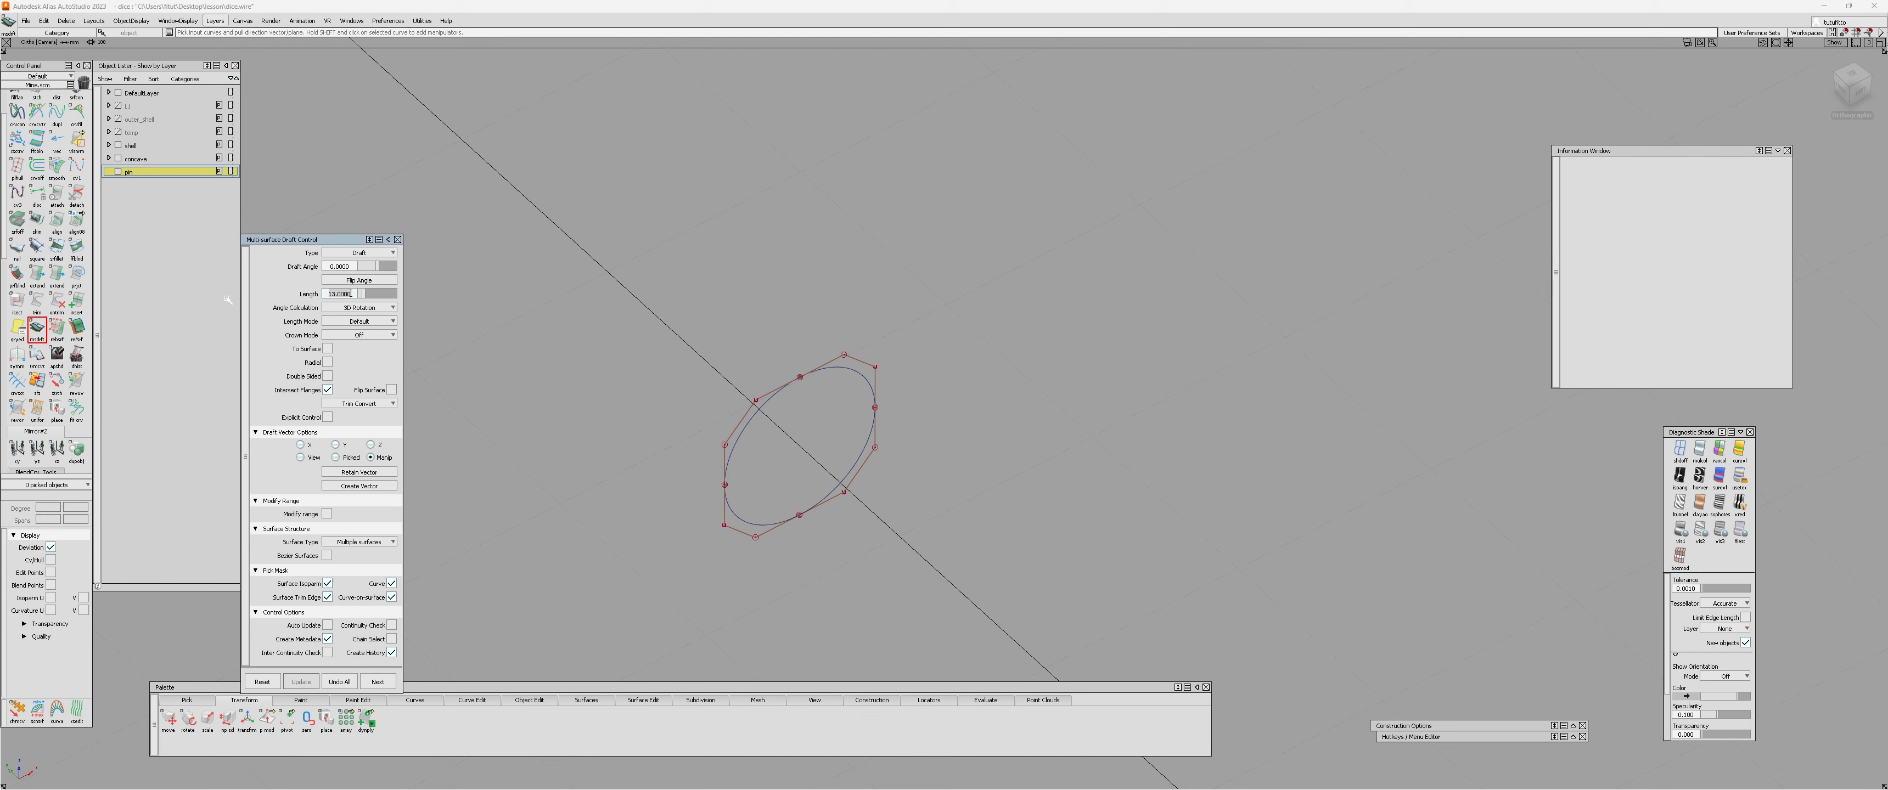
left_click(332, 293)
type("0.5")
key("Return")
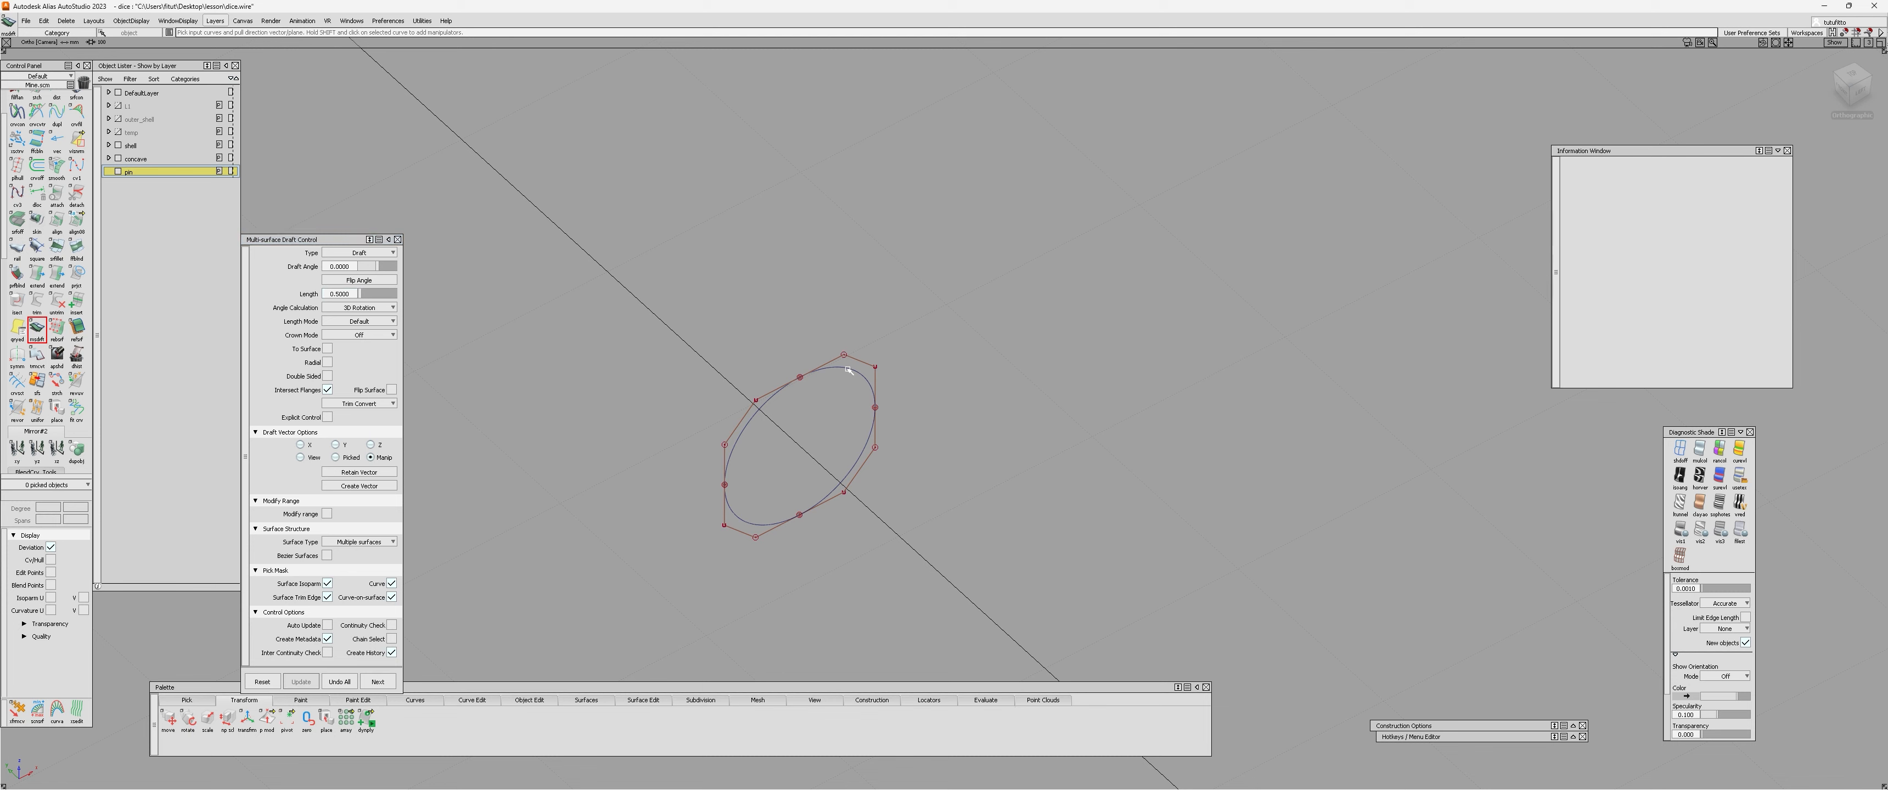
left_click(754, 405)
left_click(825, 453)
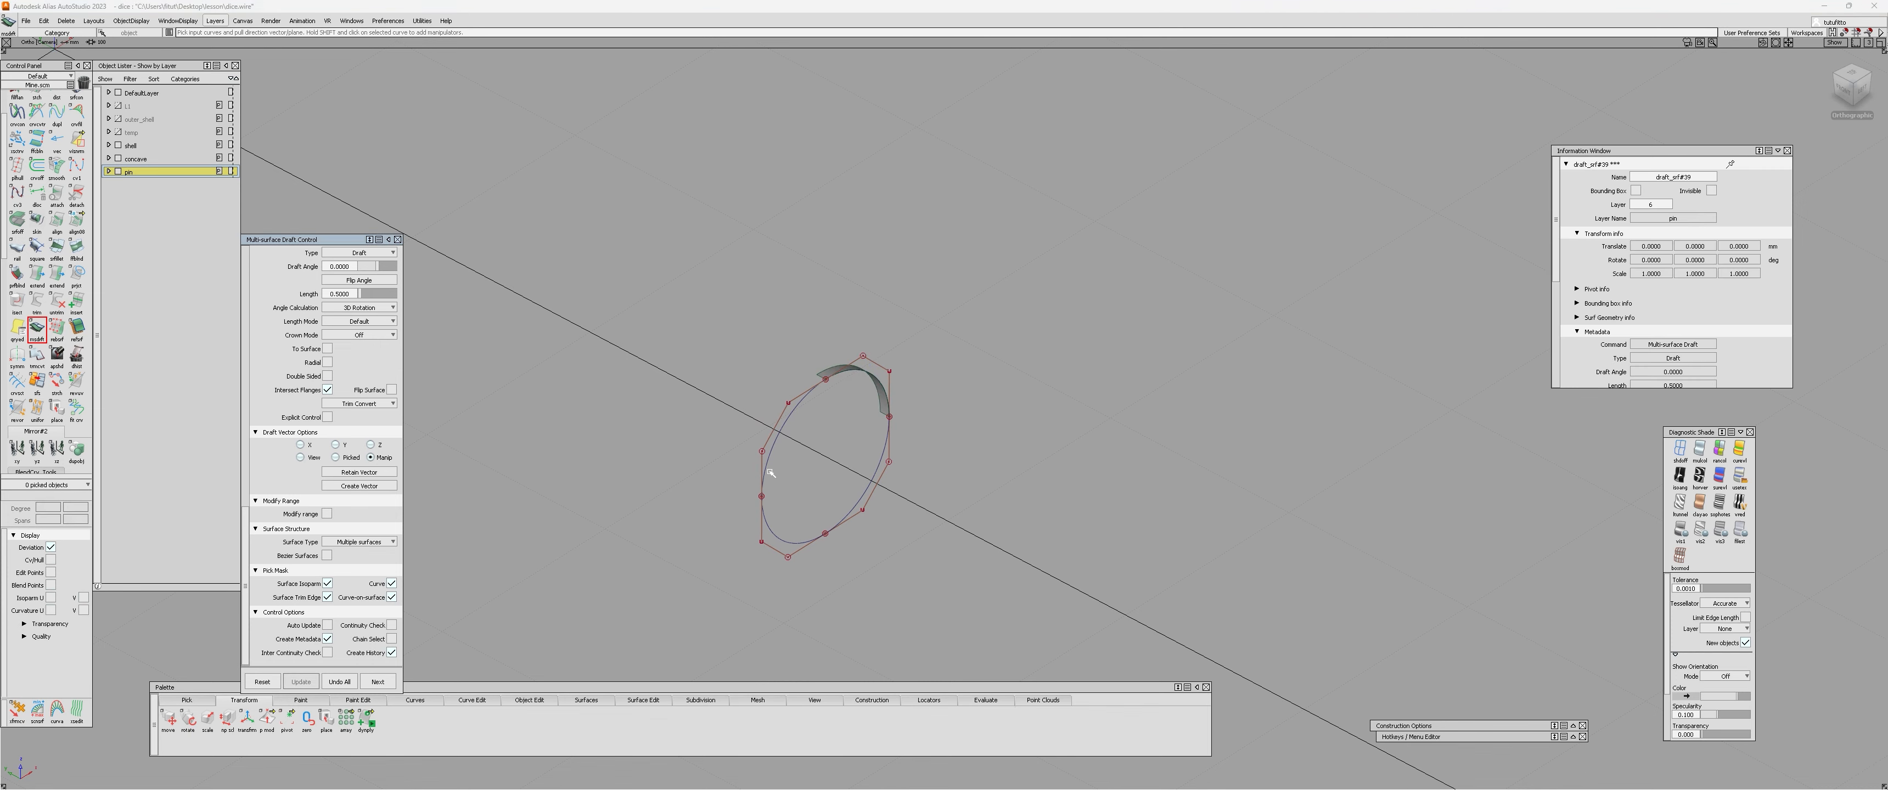
left_click(813, 472)
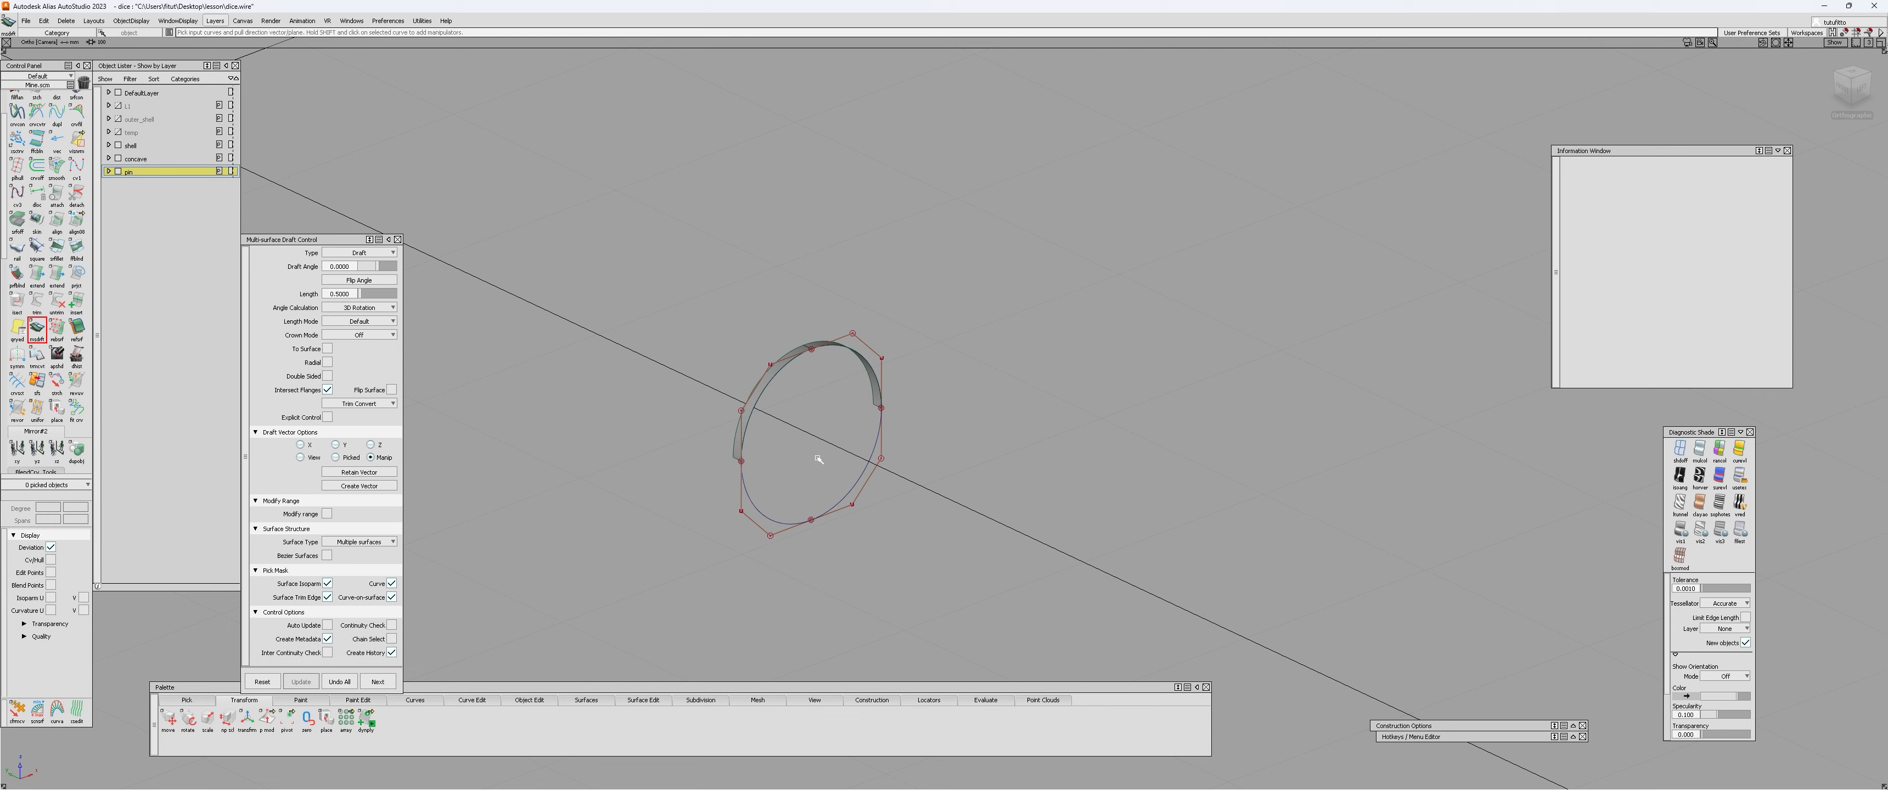
Step: Draw a straight edit-point curve across the circle between the outer end corners of the short draft surfaces
right_click_drag(730, 459, 806, 460, "alt+shift")
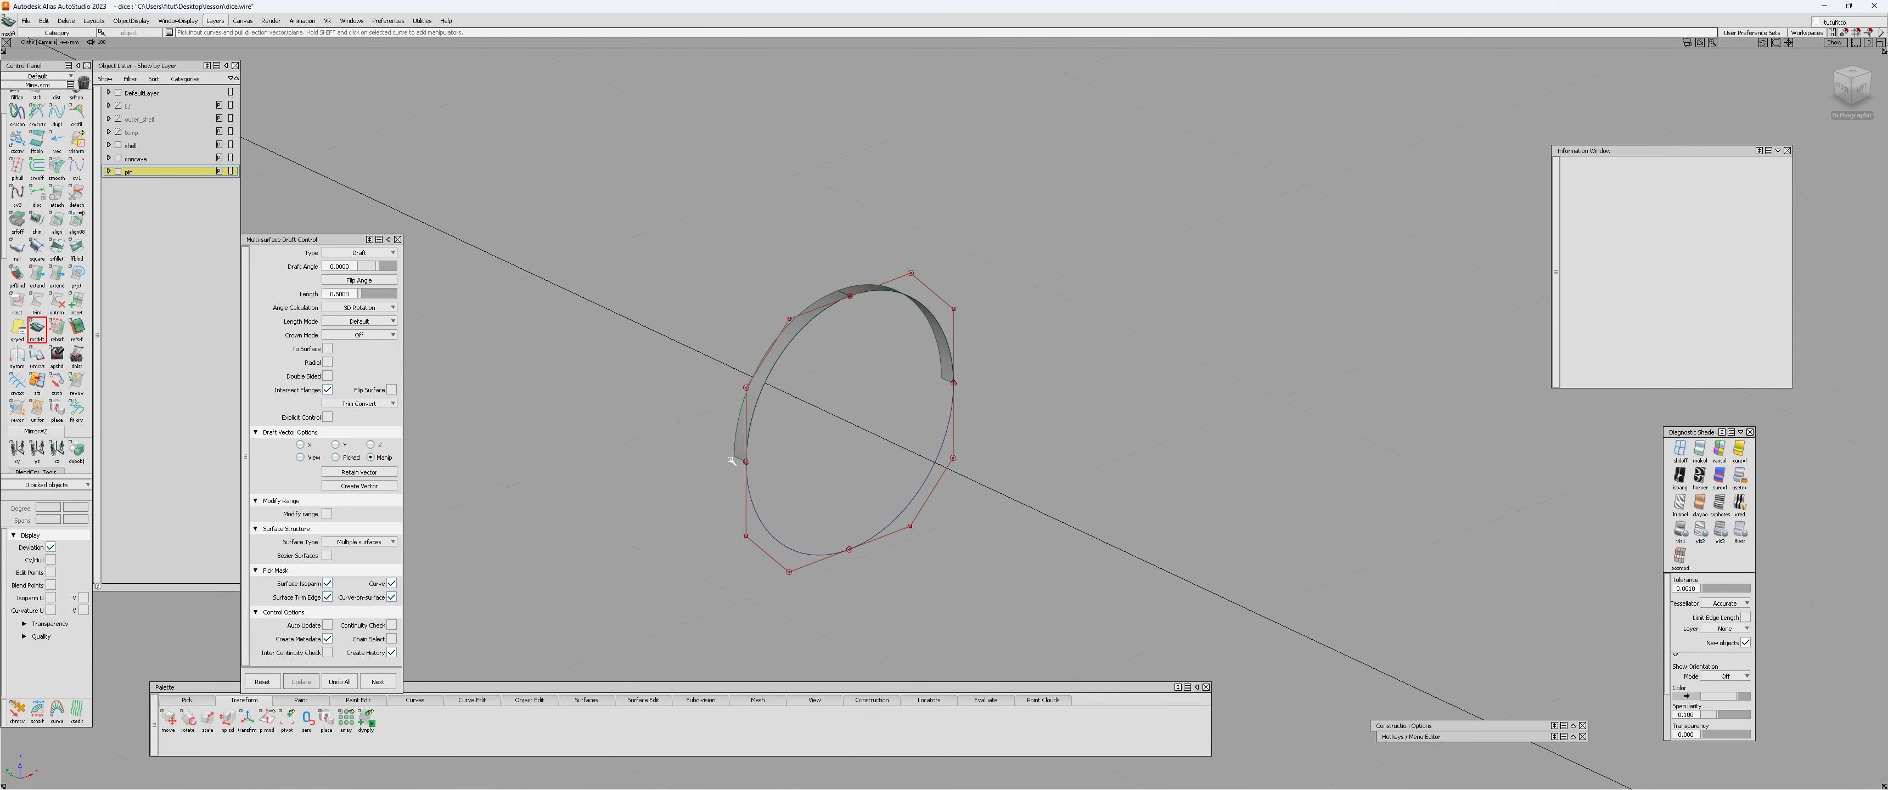
middle_click_drag(806, 460, 737, 460, "ctrl+shift")
left_click(738, 460)
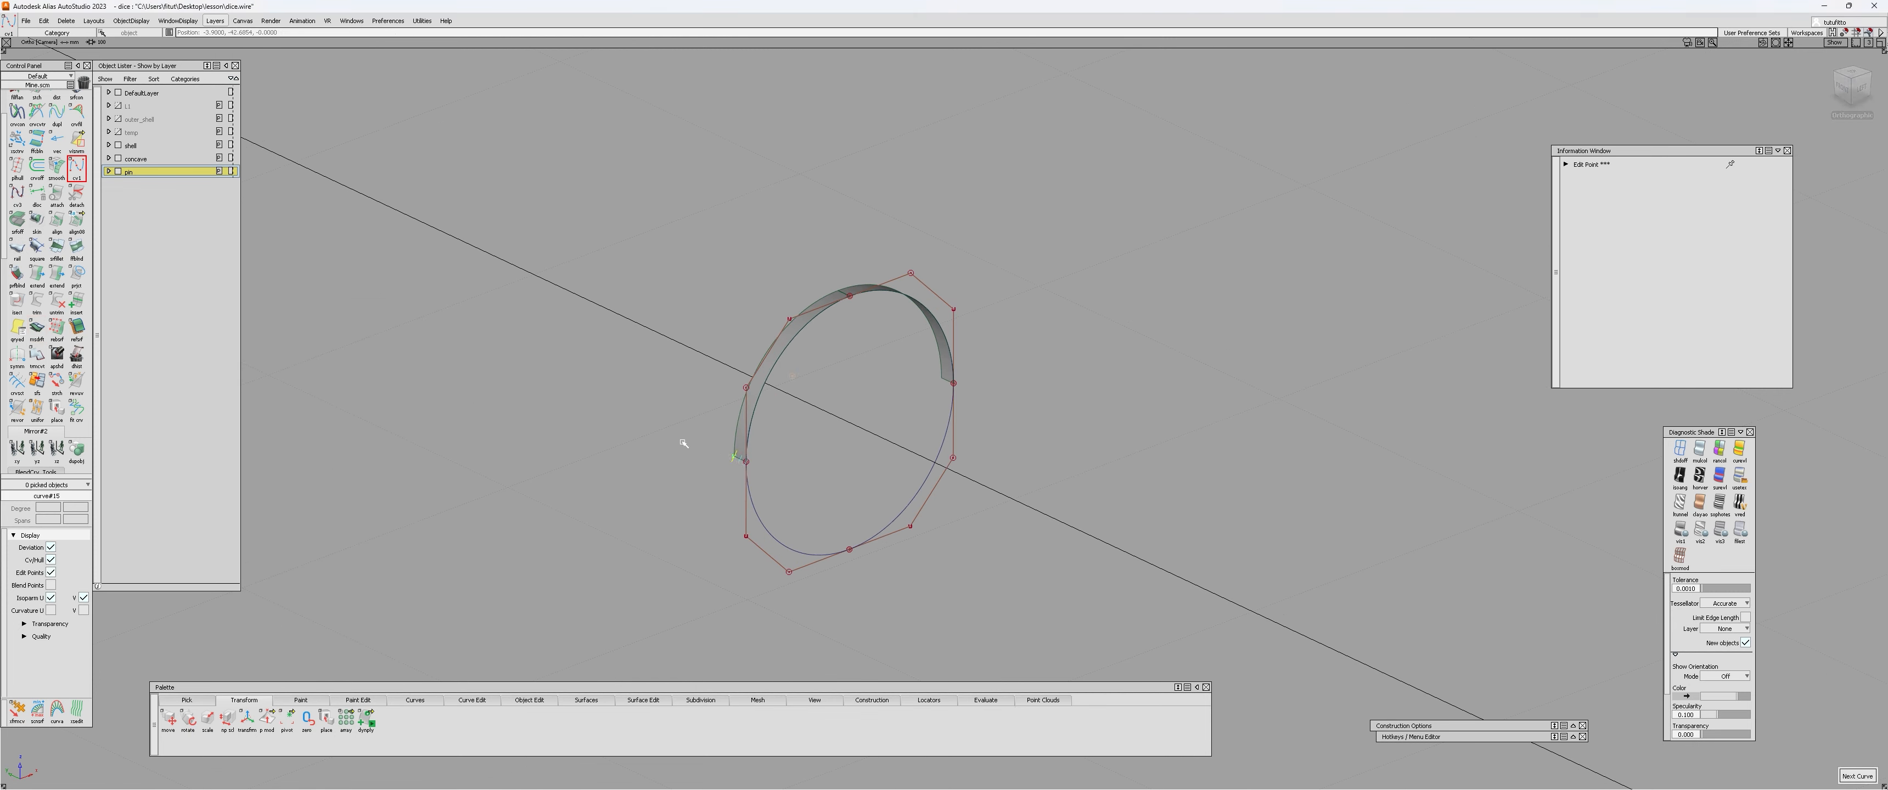
left_click(943, 380)
left_click_drag(893, 389, 894, 426, "ctrl+shift")
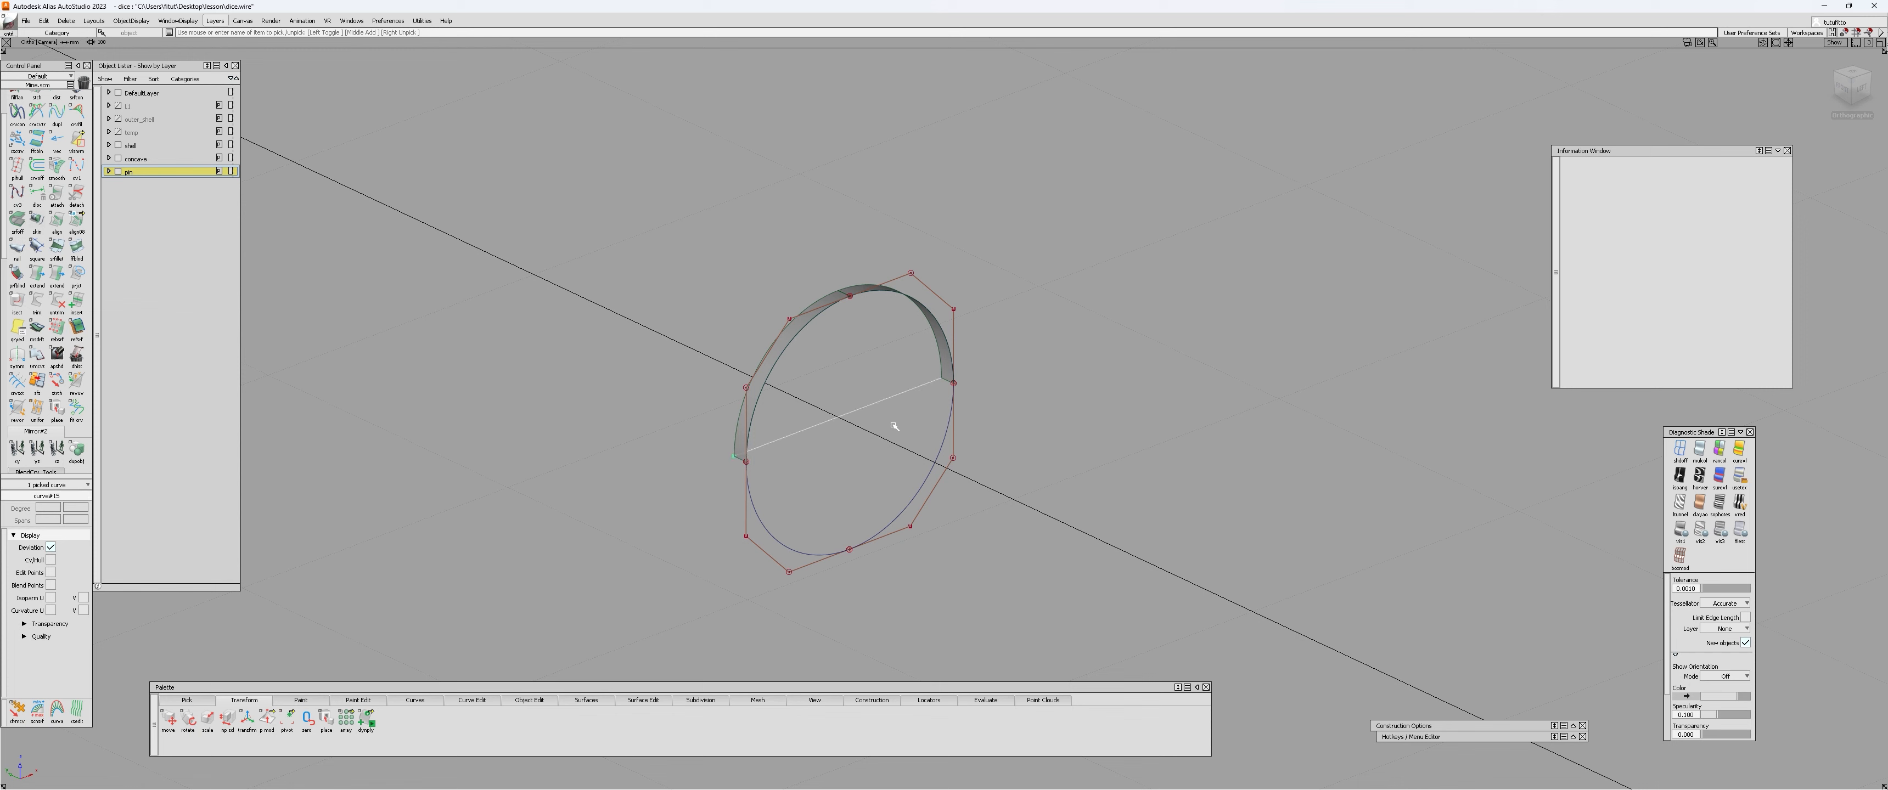
left_click(798, 432)
left_click(850, 430)
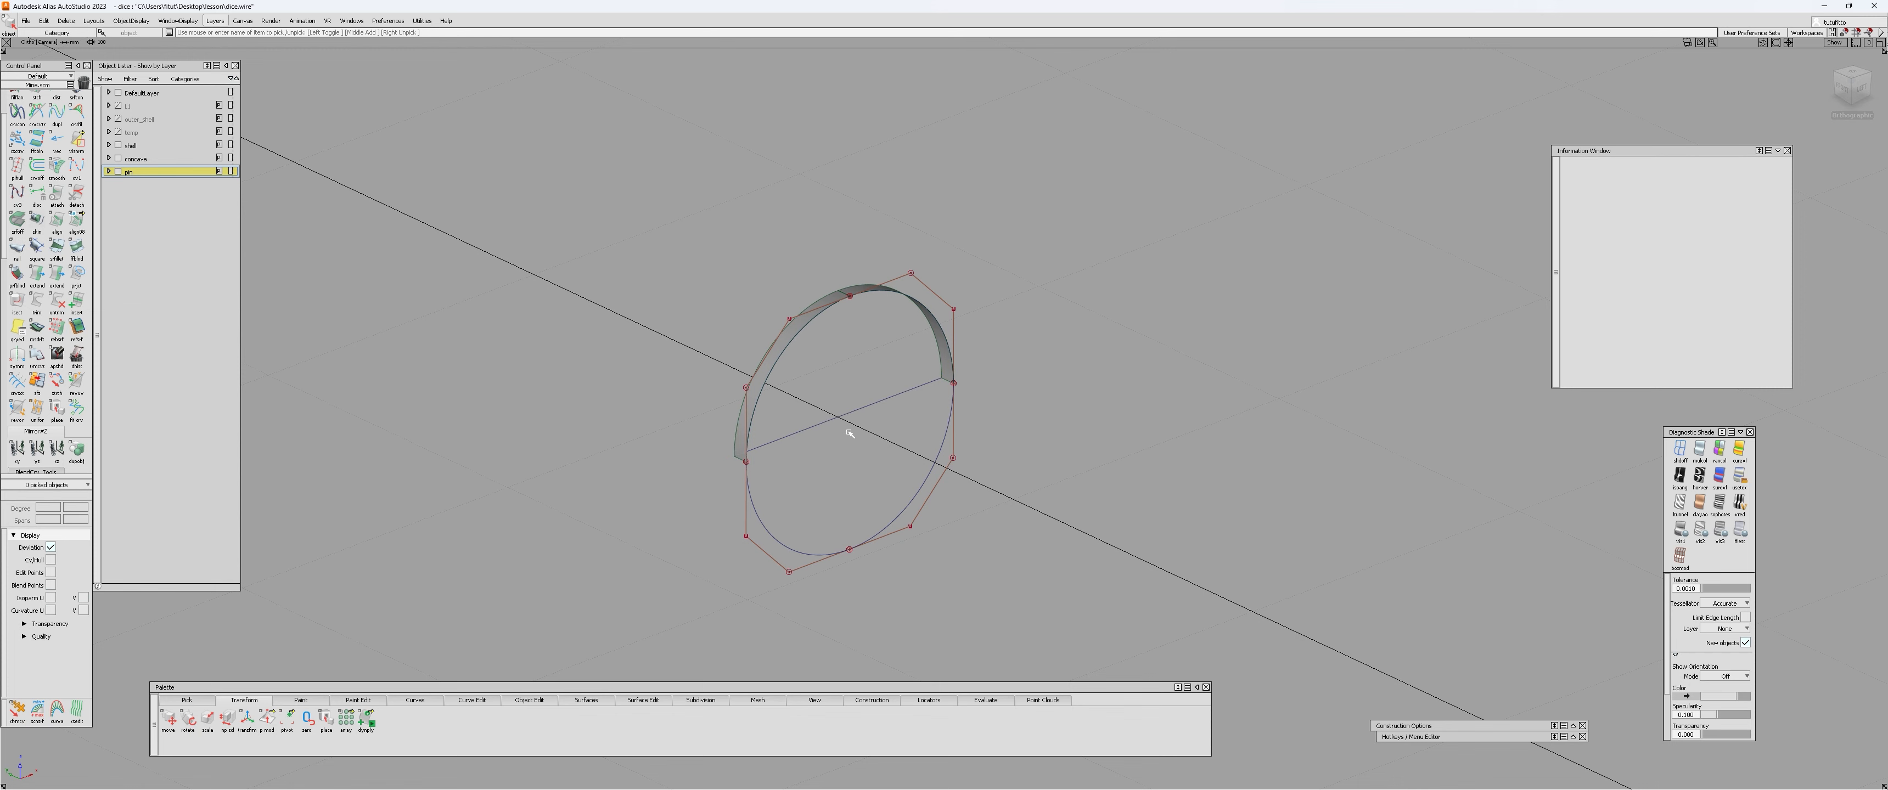
Step: Replace the short draft surfaces with Multi-surface Draft surfaces of length 5 from all four arcs of the circle
double_click(37, 328)
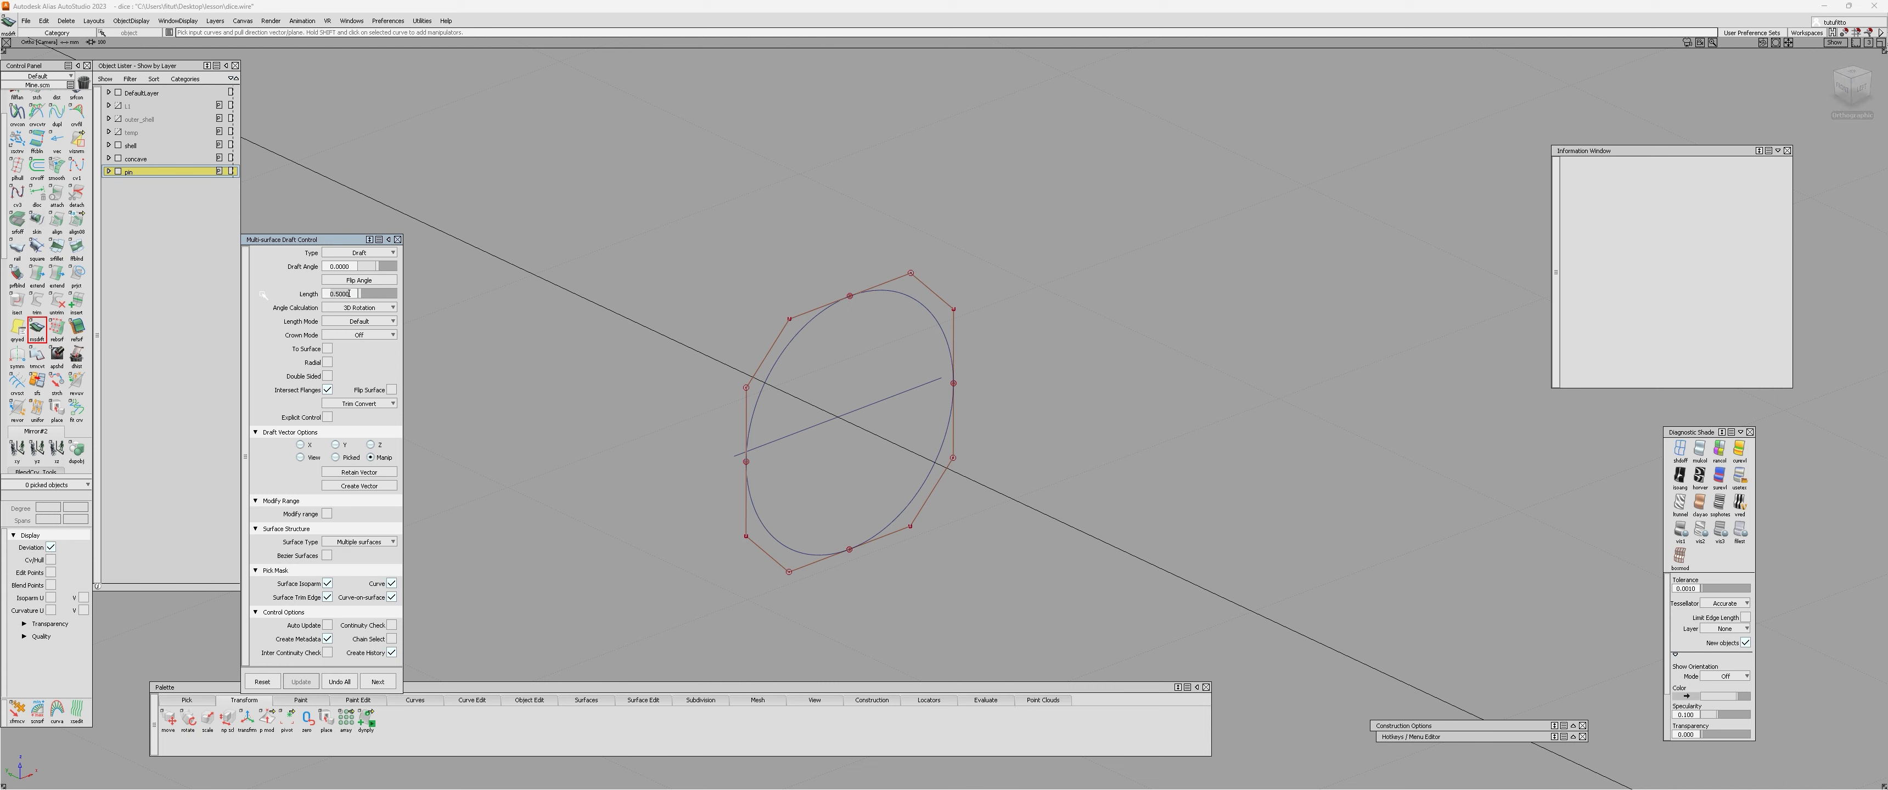
type("5")
key("Return")
left_click(920, 304)
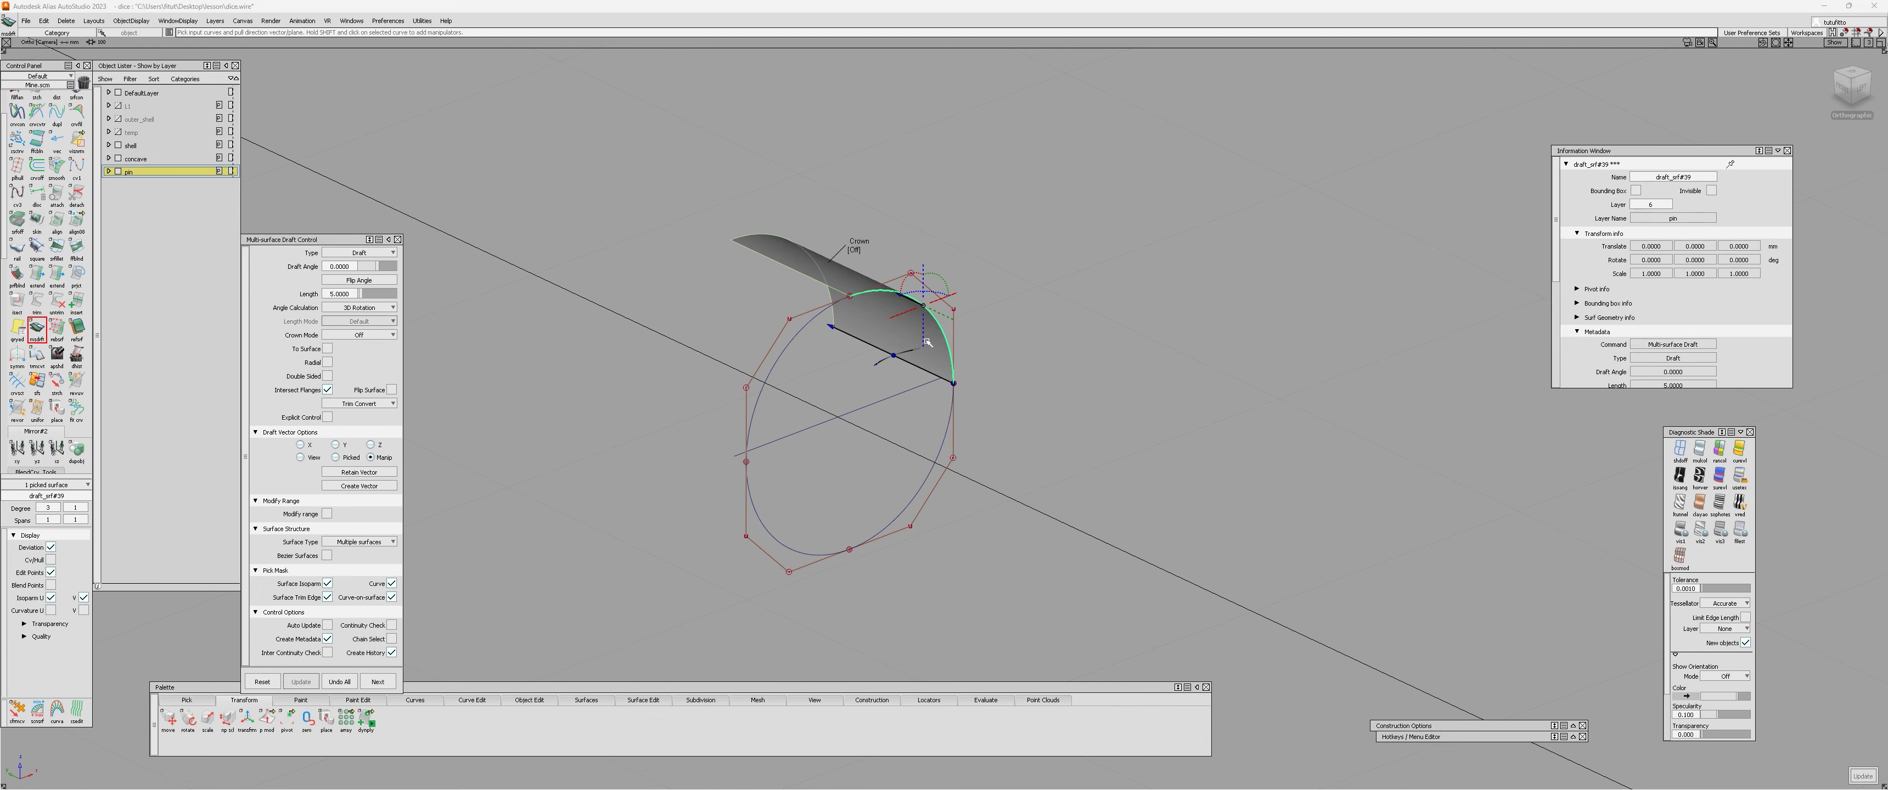
key("space")
left_click(788, 345)
key("space")
left_click(927, 484)
key("space")
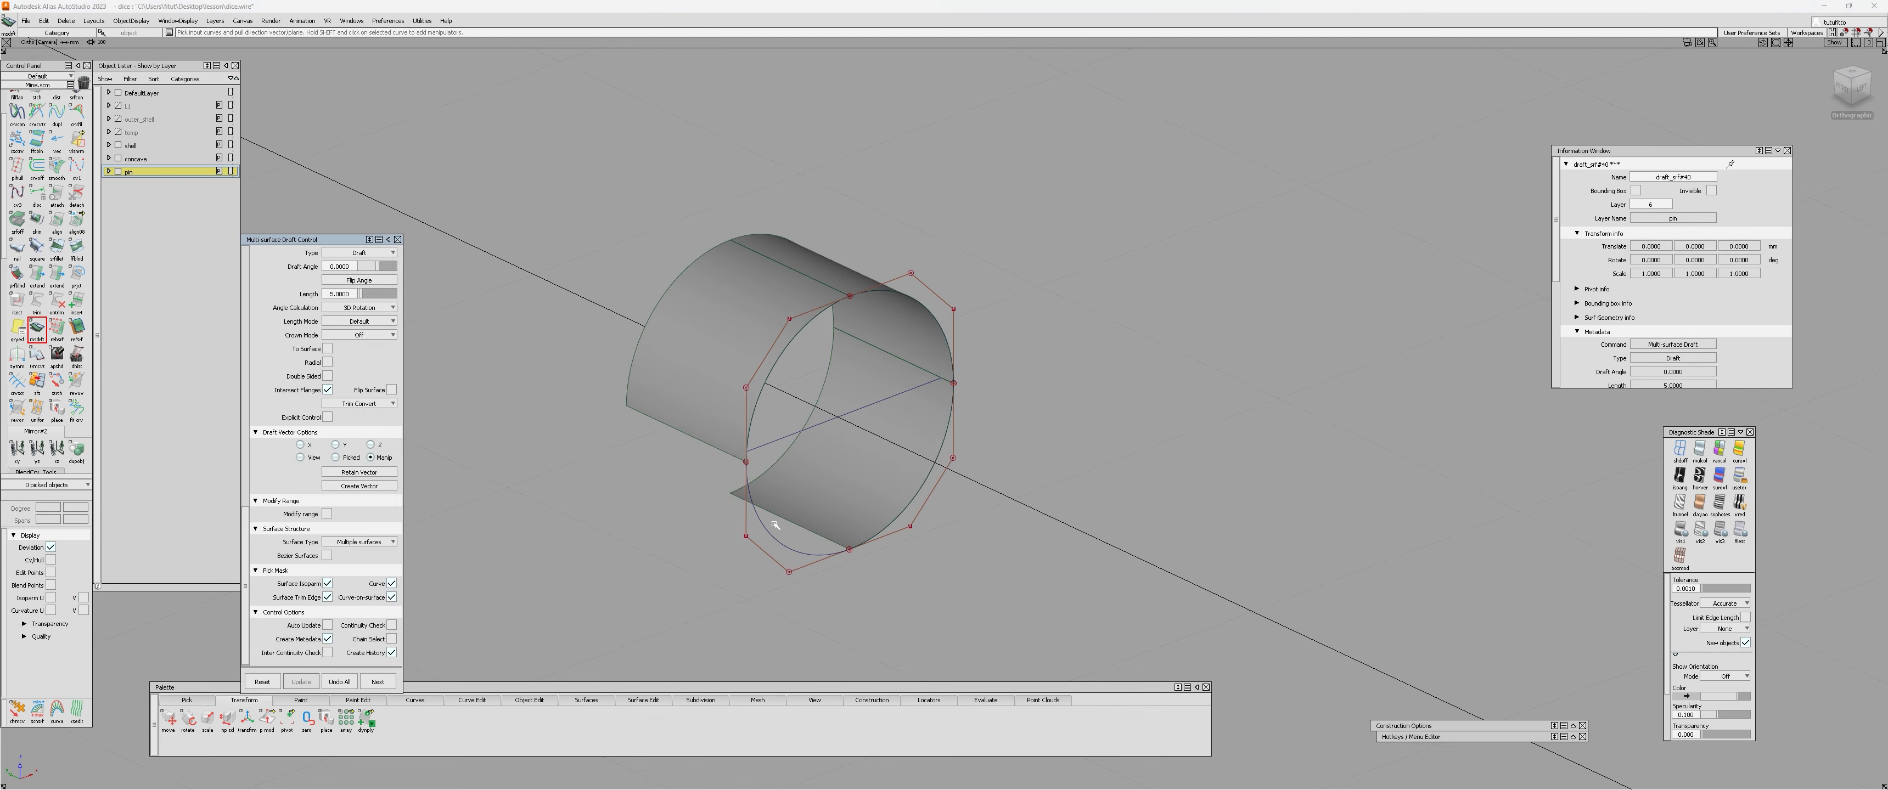
left_click_drag(775, 524, 947, 425, "alt+shift")
Step: Select the four draft surfaces of the cylinder and delete their construction history
left_click_drag(946, 425, 876, 434, "ctrl+shift")
left_click(953, 430)
left_click(785, 393)
left_click(843, 328)
left_click(885, 339)
left_click(779, 528)
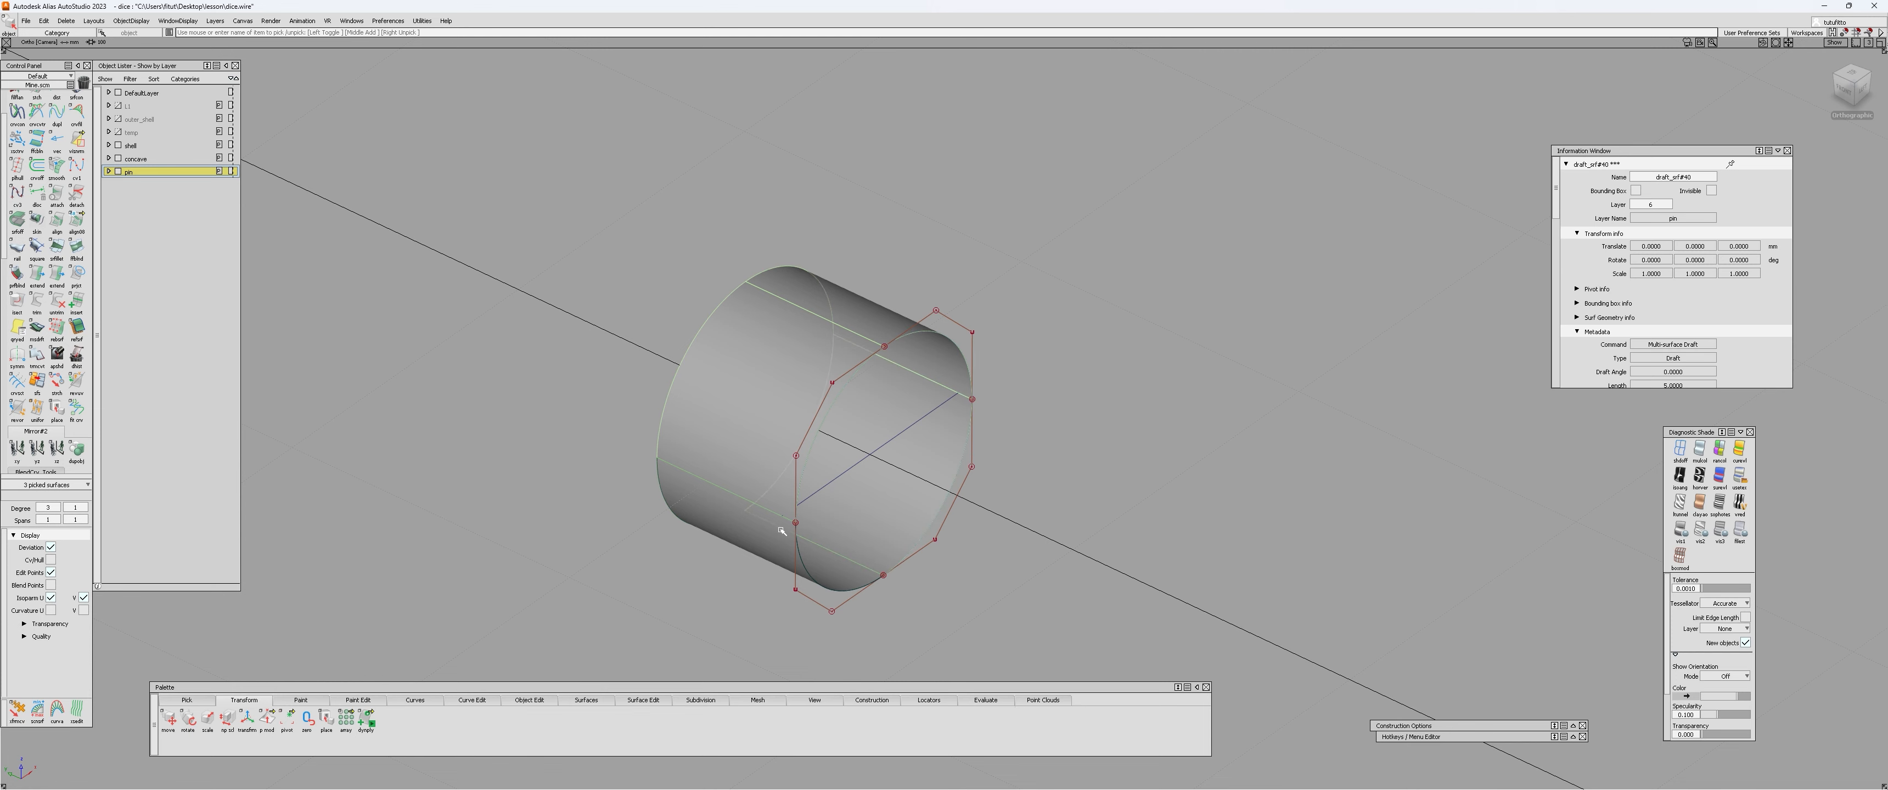
left_click(782, 531)
left_click_drag(782, 531, 655, 546, "alt+shift")
key("ctrl+h")
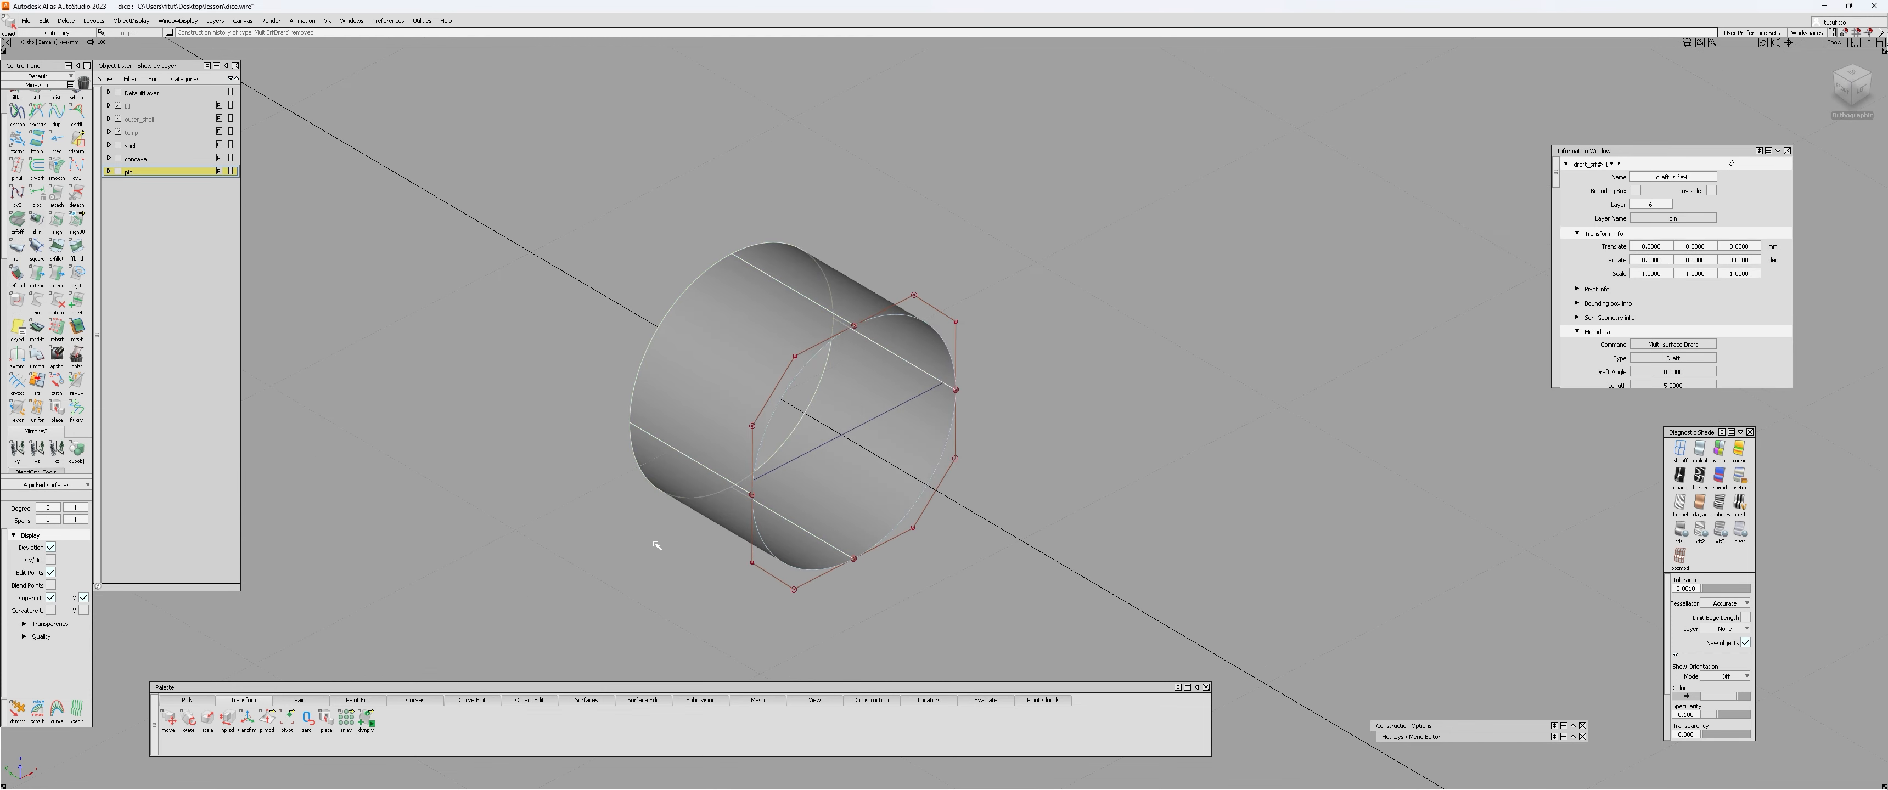
Step: Group the four cylinder surfaces and select the group
key("ctrl+g")
left_click_drag(869, 477, 767, 511, "alt+shift")
left_click(767, 511)
left_click(662, 390)
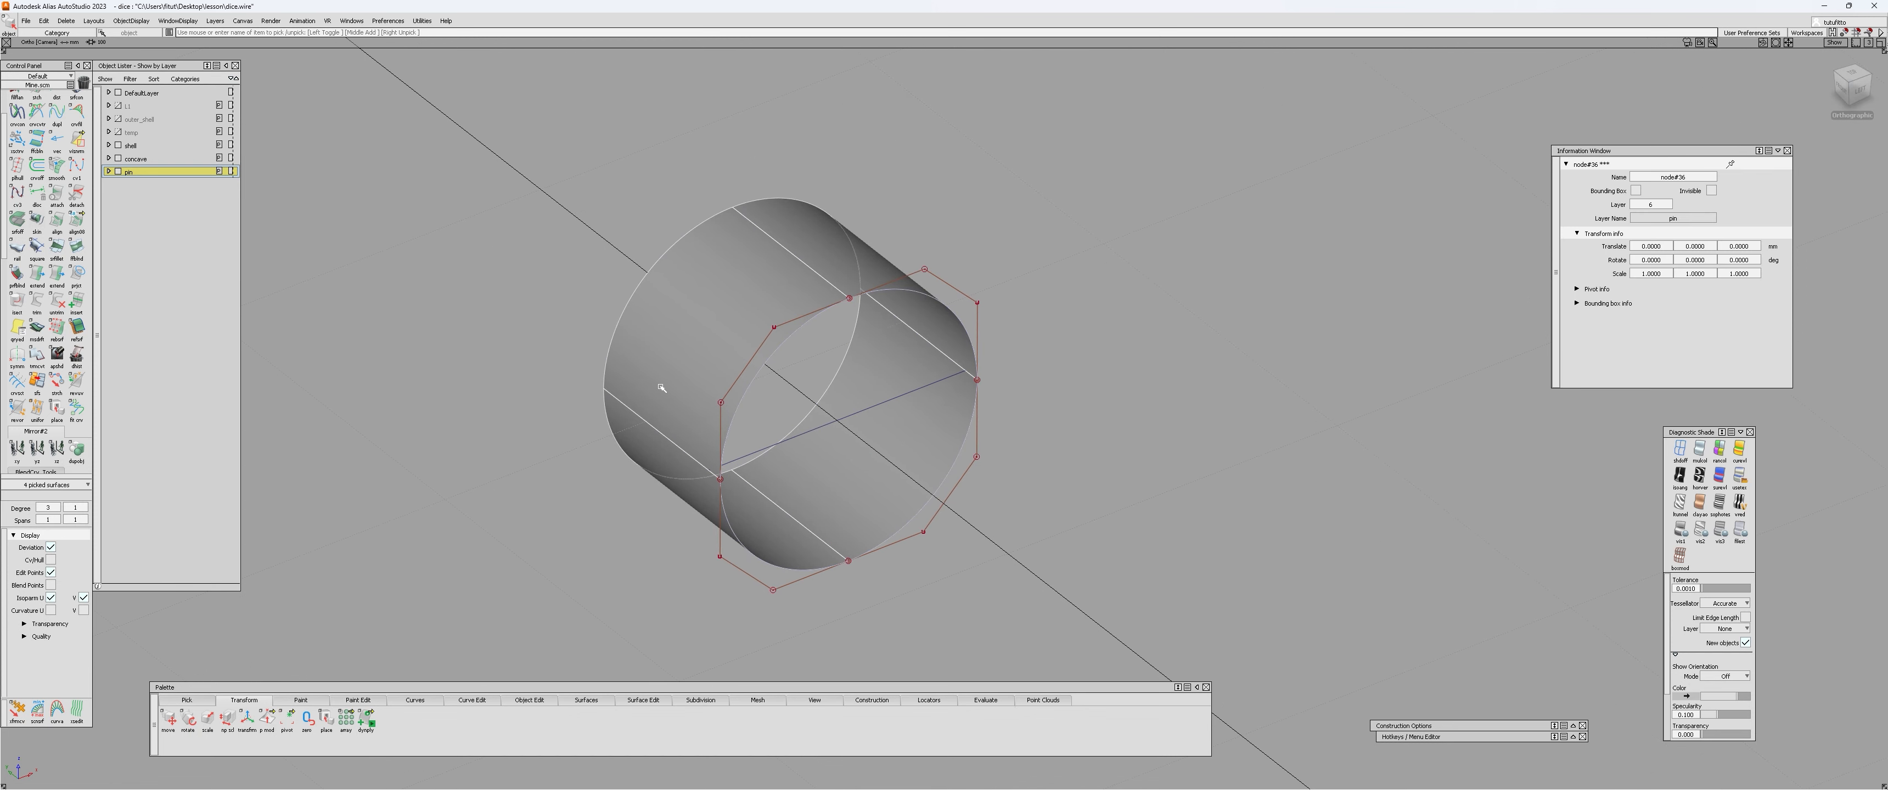
Step: Hide the grouped cylinder surfaces so that only the circle is displayed
left_click(782, 344)
left_click(782, 343)
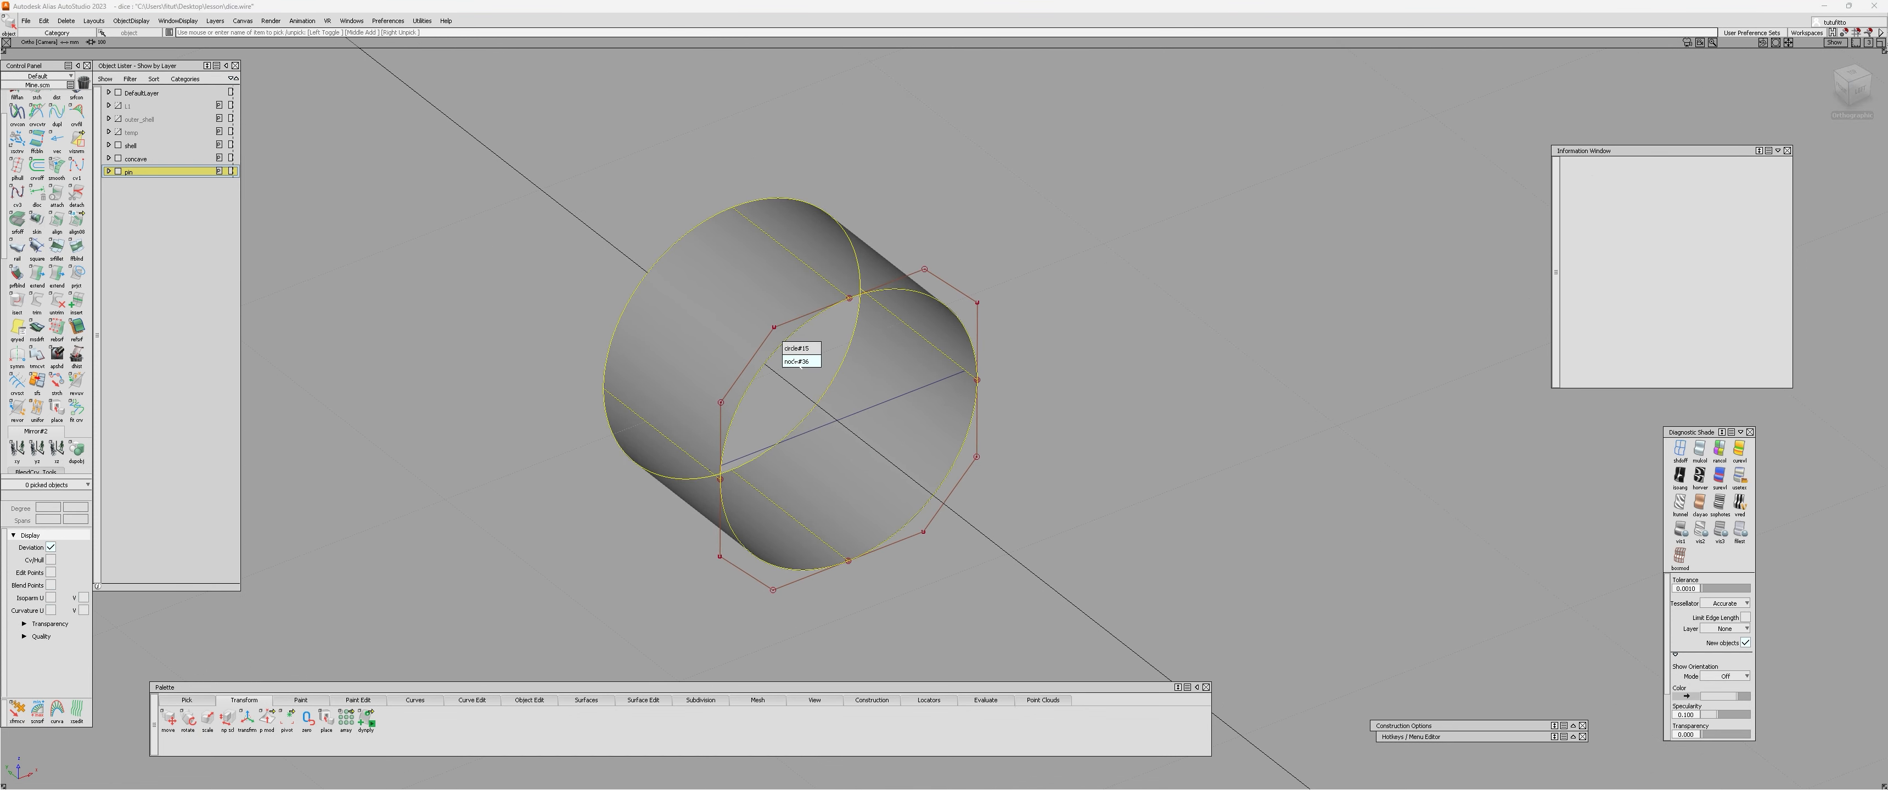
key("alt+h")
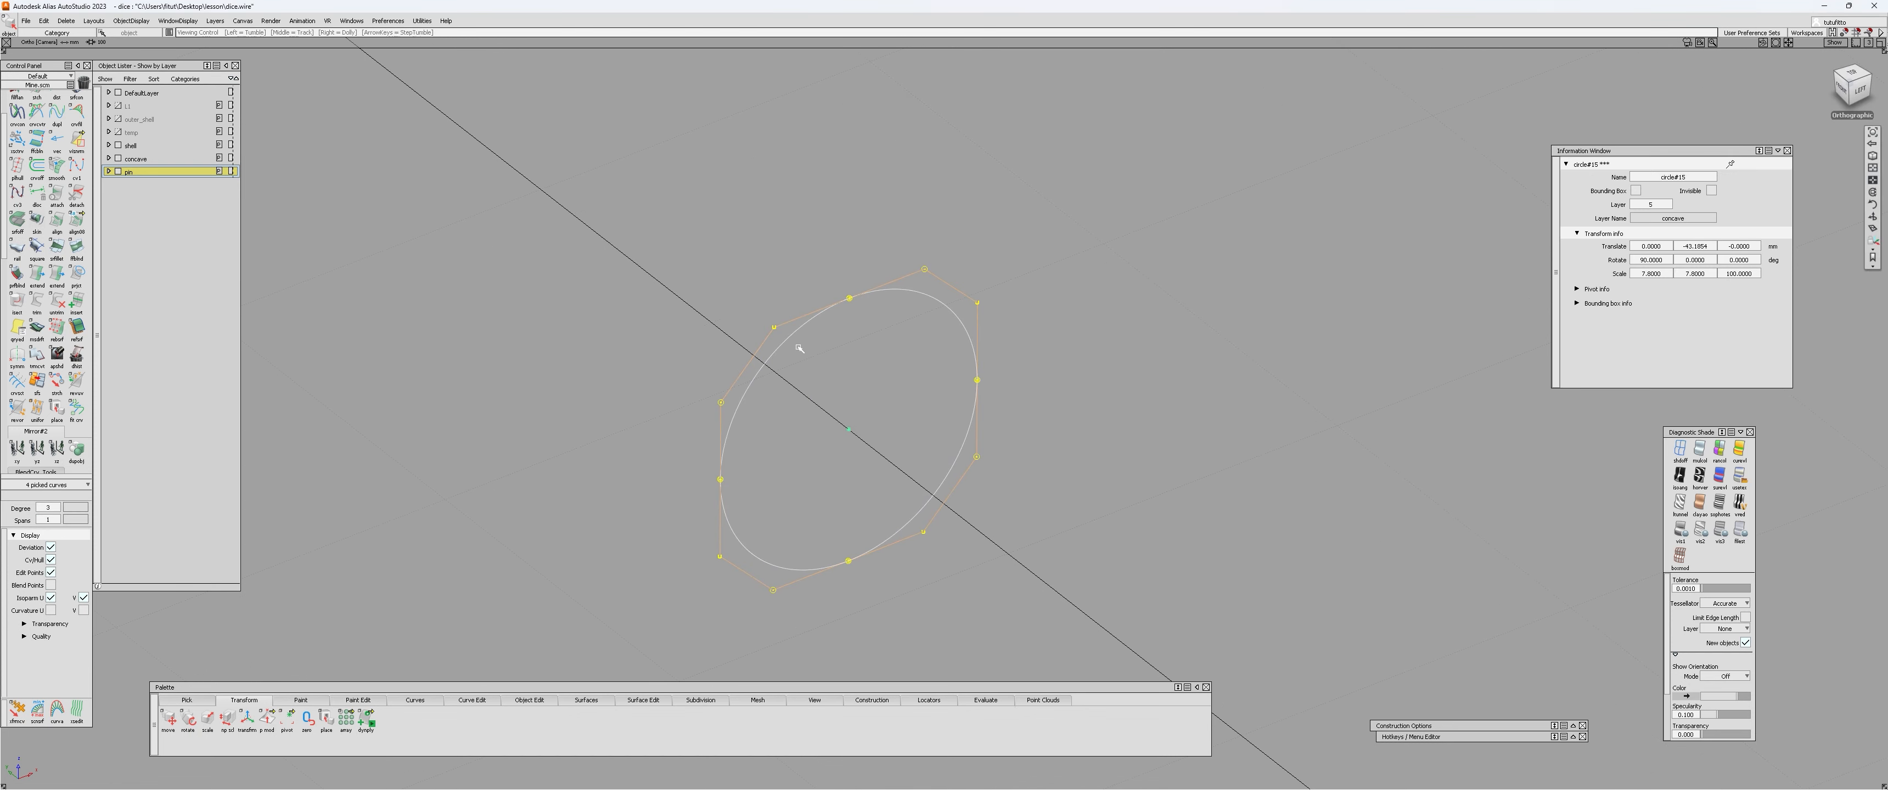
Step: Draw a straight edit-point curve across the circle, snapped to two opposite edit points
left_click_drag(799, 348, 681, 529, "alt+shift")
key("ctrl+1")
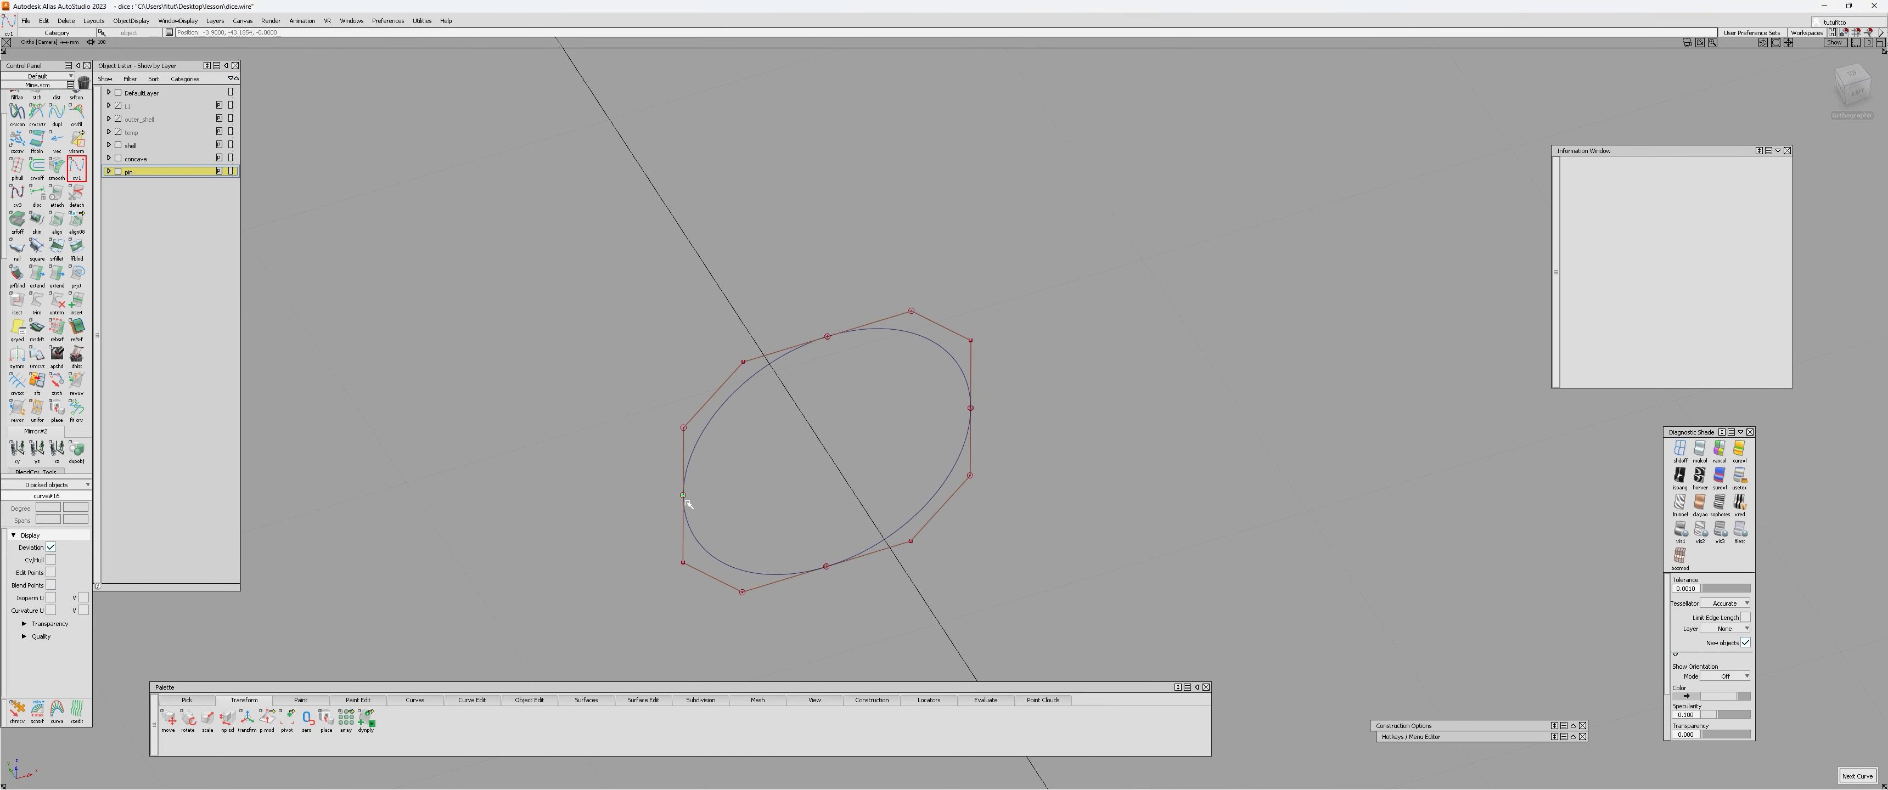
left_click(683, 495, "ctrl")
left_click(970, 408, "ctrl")
Step: In the top view, draw a perpendicular construction line about 4 mm long from the midpoint of the straight curve
left_click_drag(953, 417, 826, 535, "alt+shift")
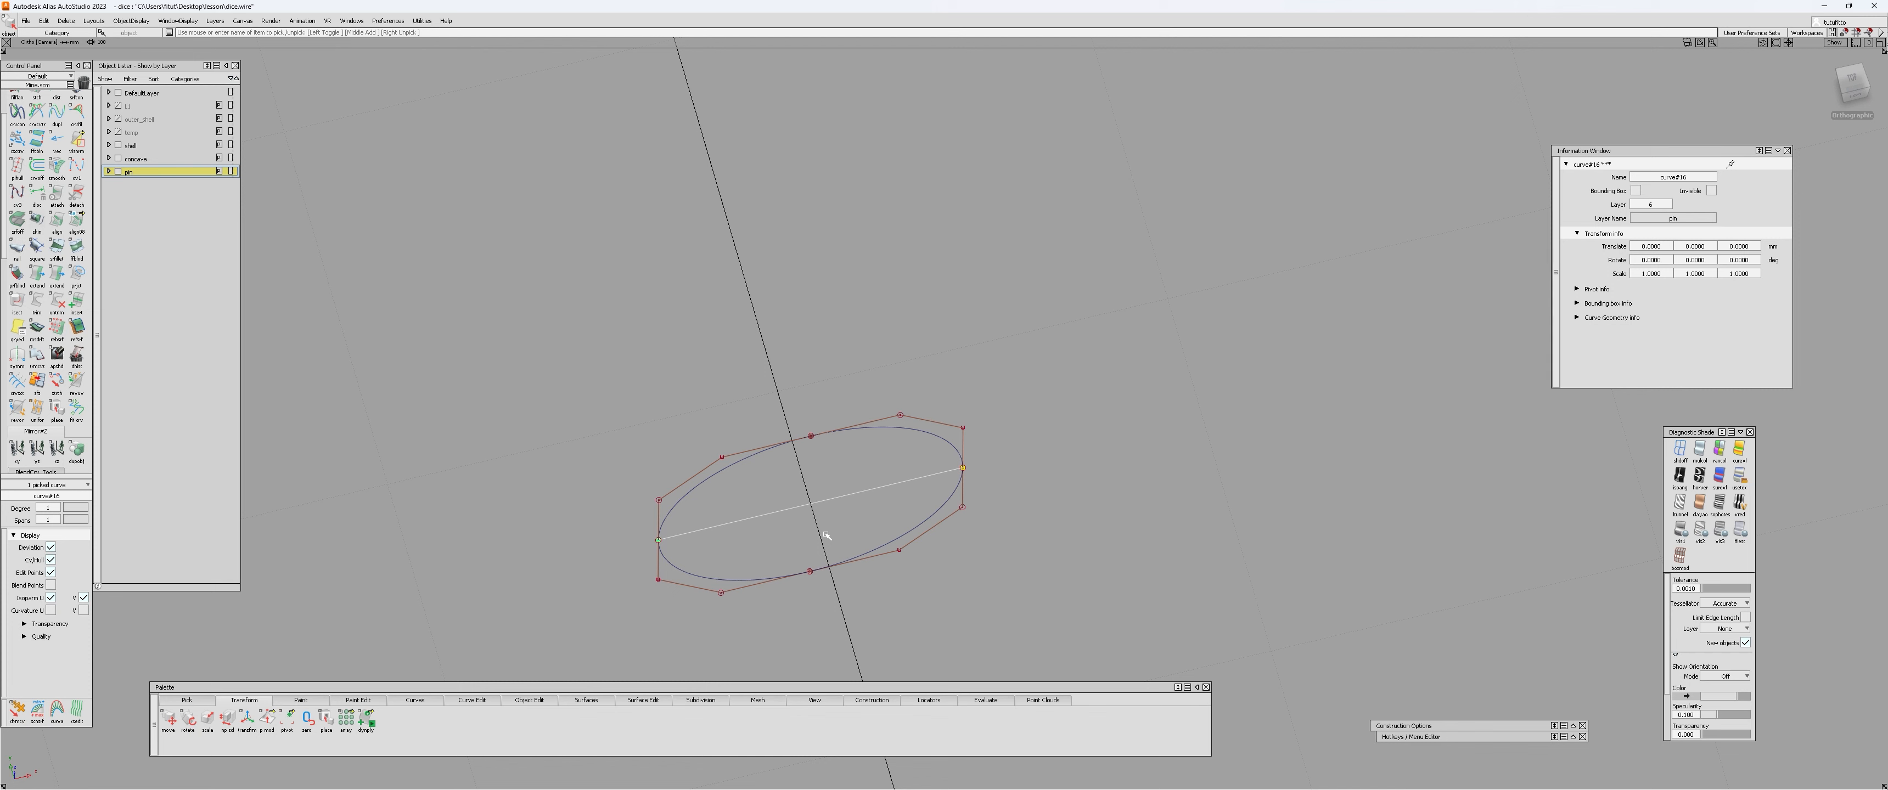
mouse_move(826, 535)
left_mouse_down("alt+shift")
mouse_move(806, 593)
mouse_move(828, 527)
left_mouse_up("alt+shift")
left_click(1851, 81, "alt+shift")
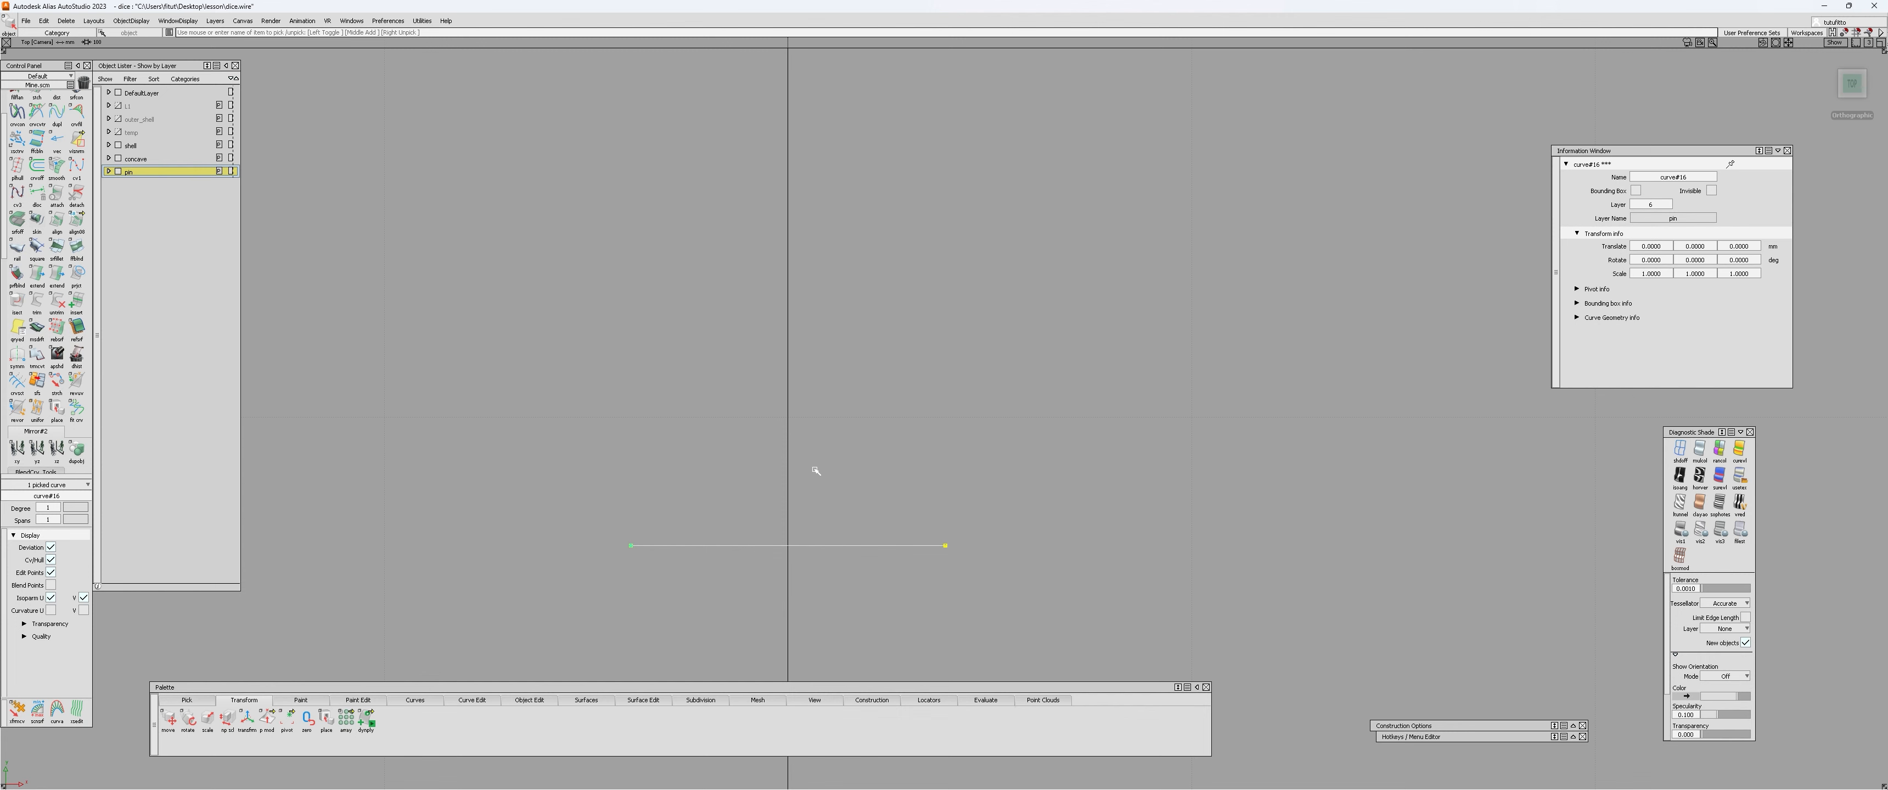
right_click_drag(815, 470, 826, 452, "alt+shift")
middle_click_drag(826, 452, 866, 404, "alt+shift")
left_click(866, 404)
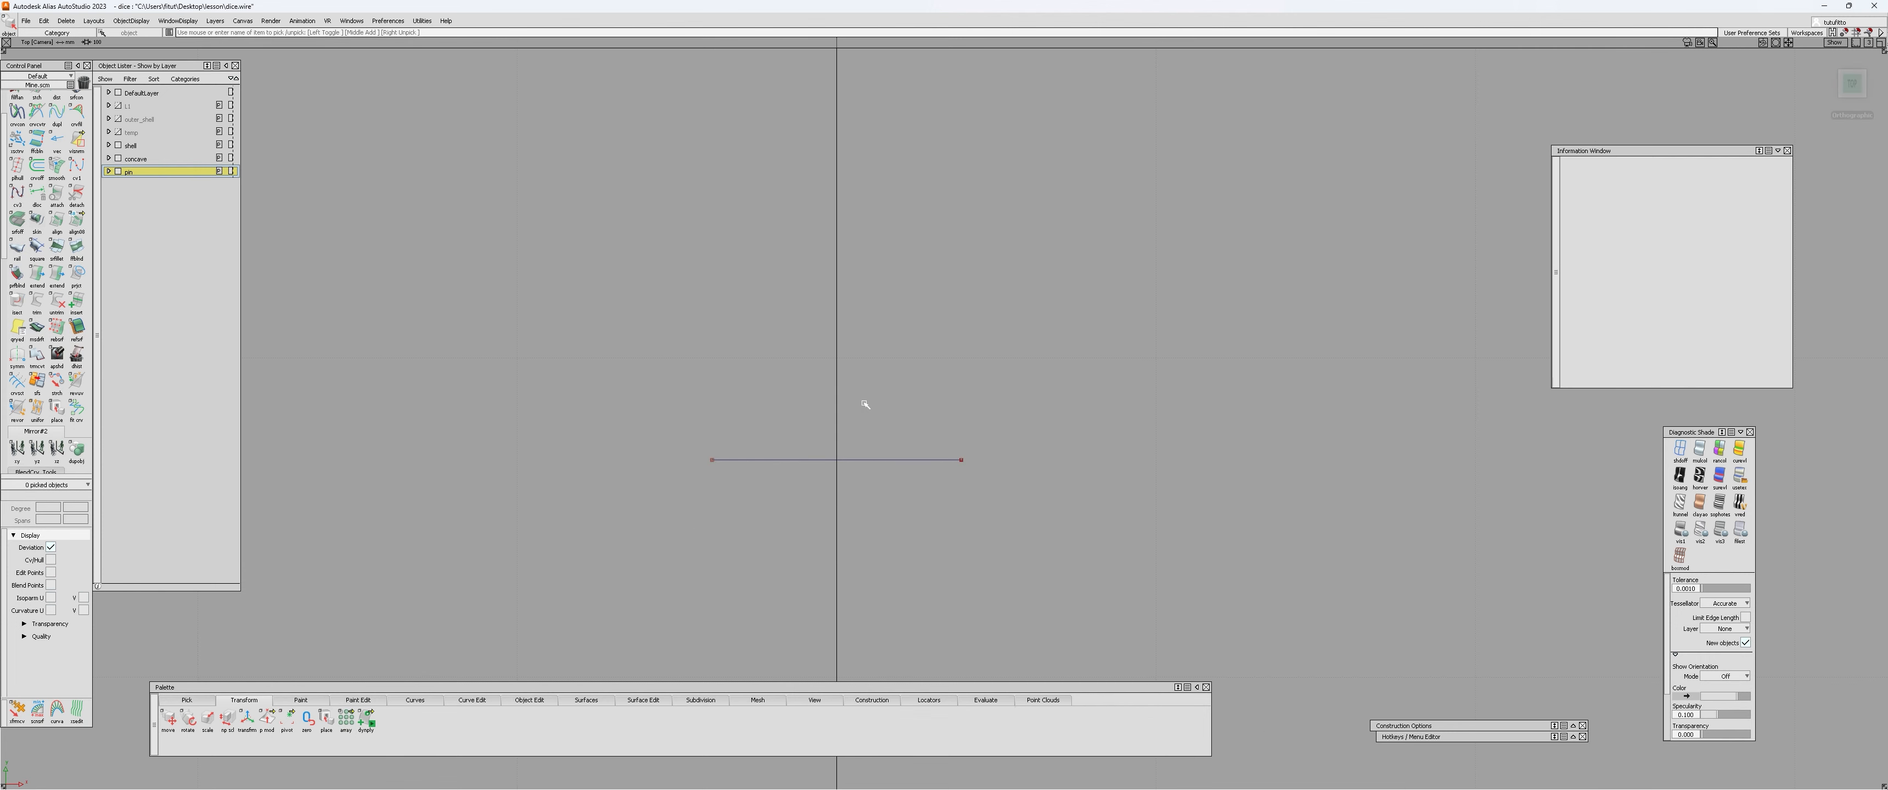
key("l")
left_click(836, 460)
left_click(836, 607)
key("q")
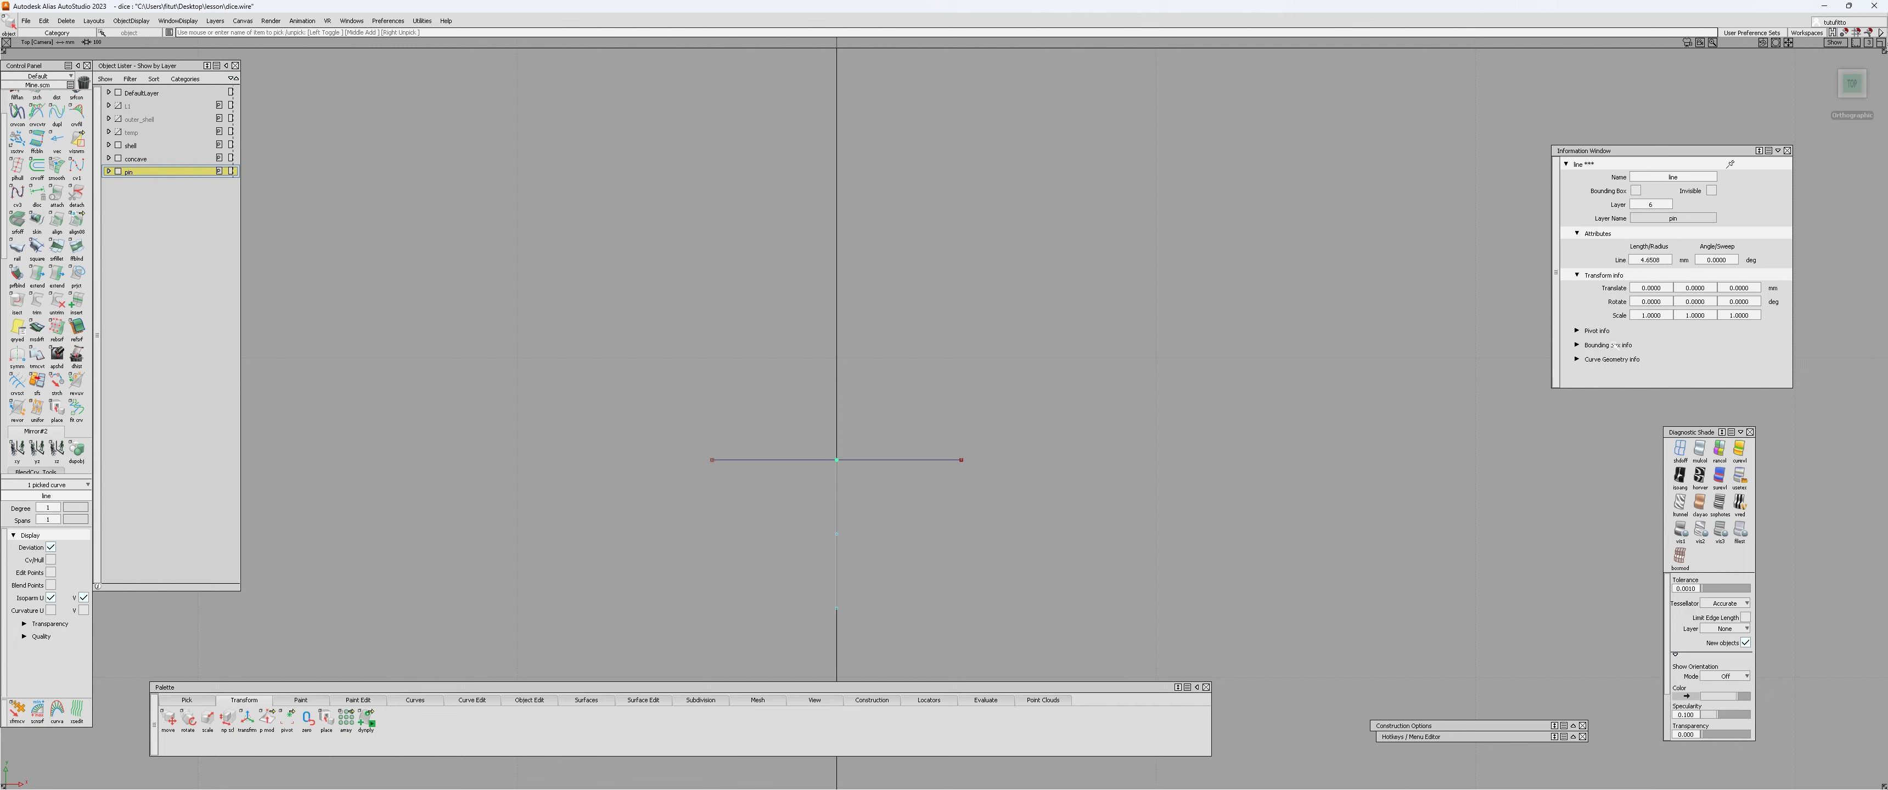
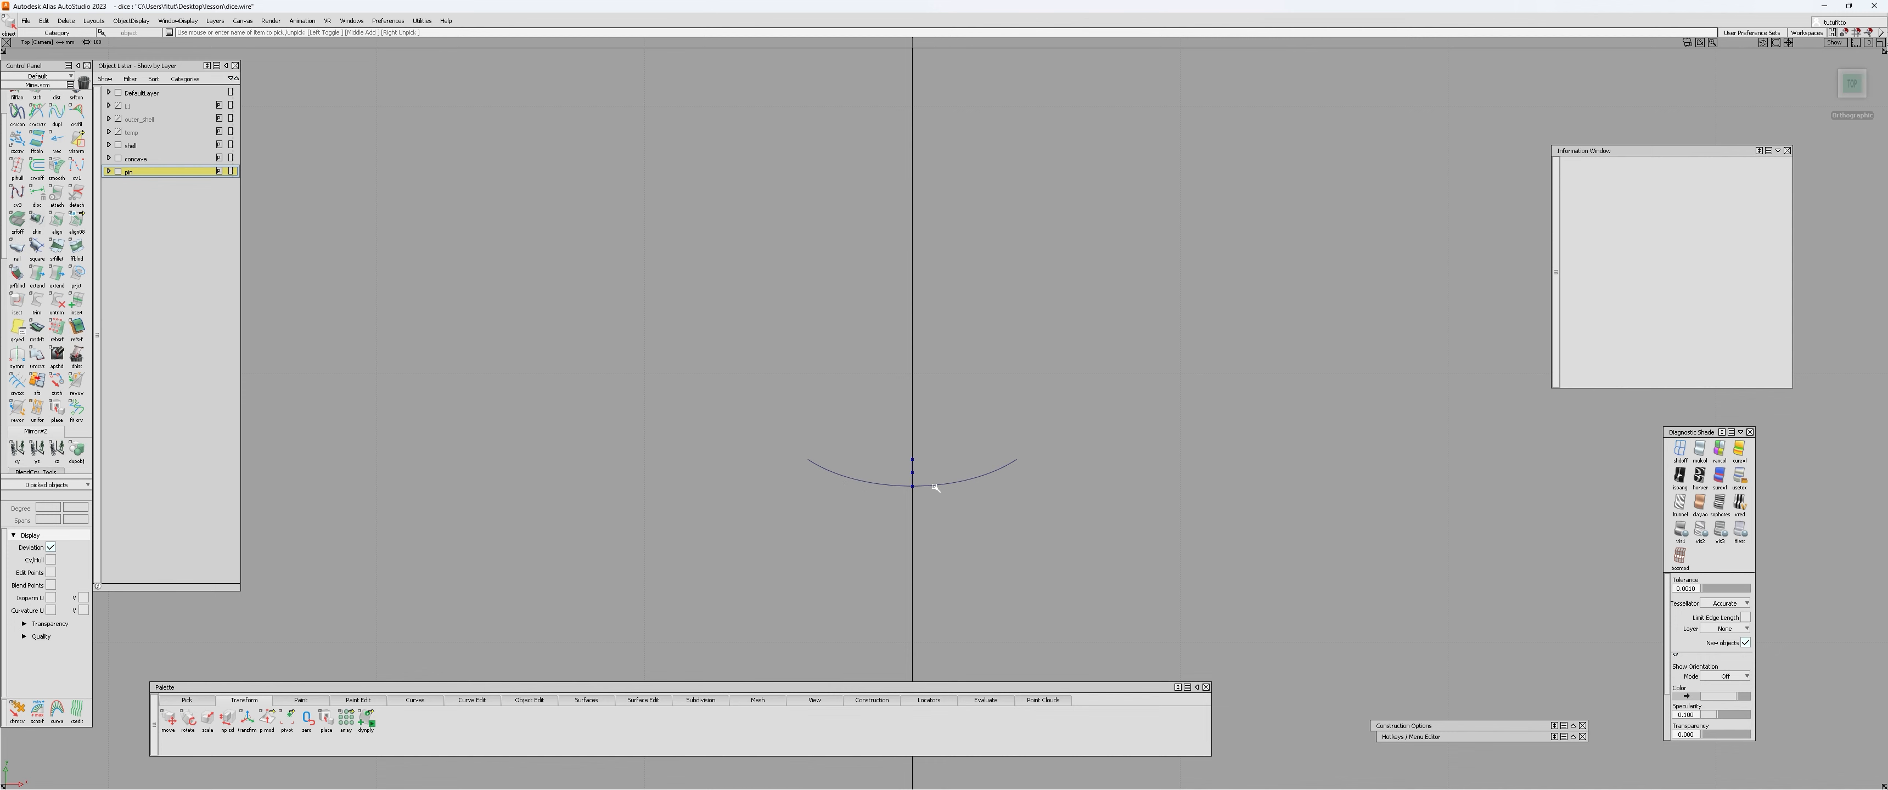
Step: Examine the curvature comb and radii of the concave arc with Curve Curvature, and remove the plot
key("ctrl+c")
left_click(934, 487)
right_click_drag(928, 500, 846, 516, "alt+shift")
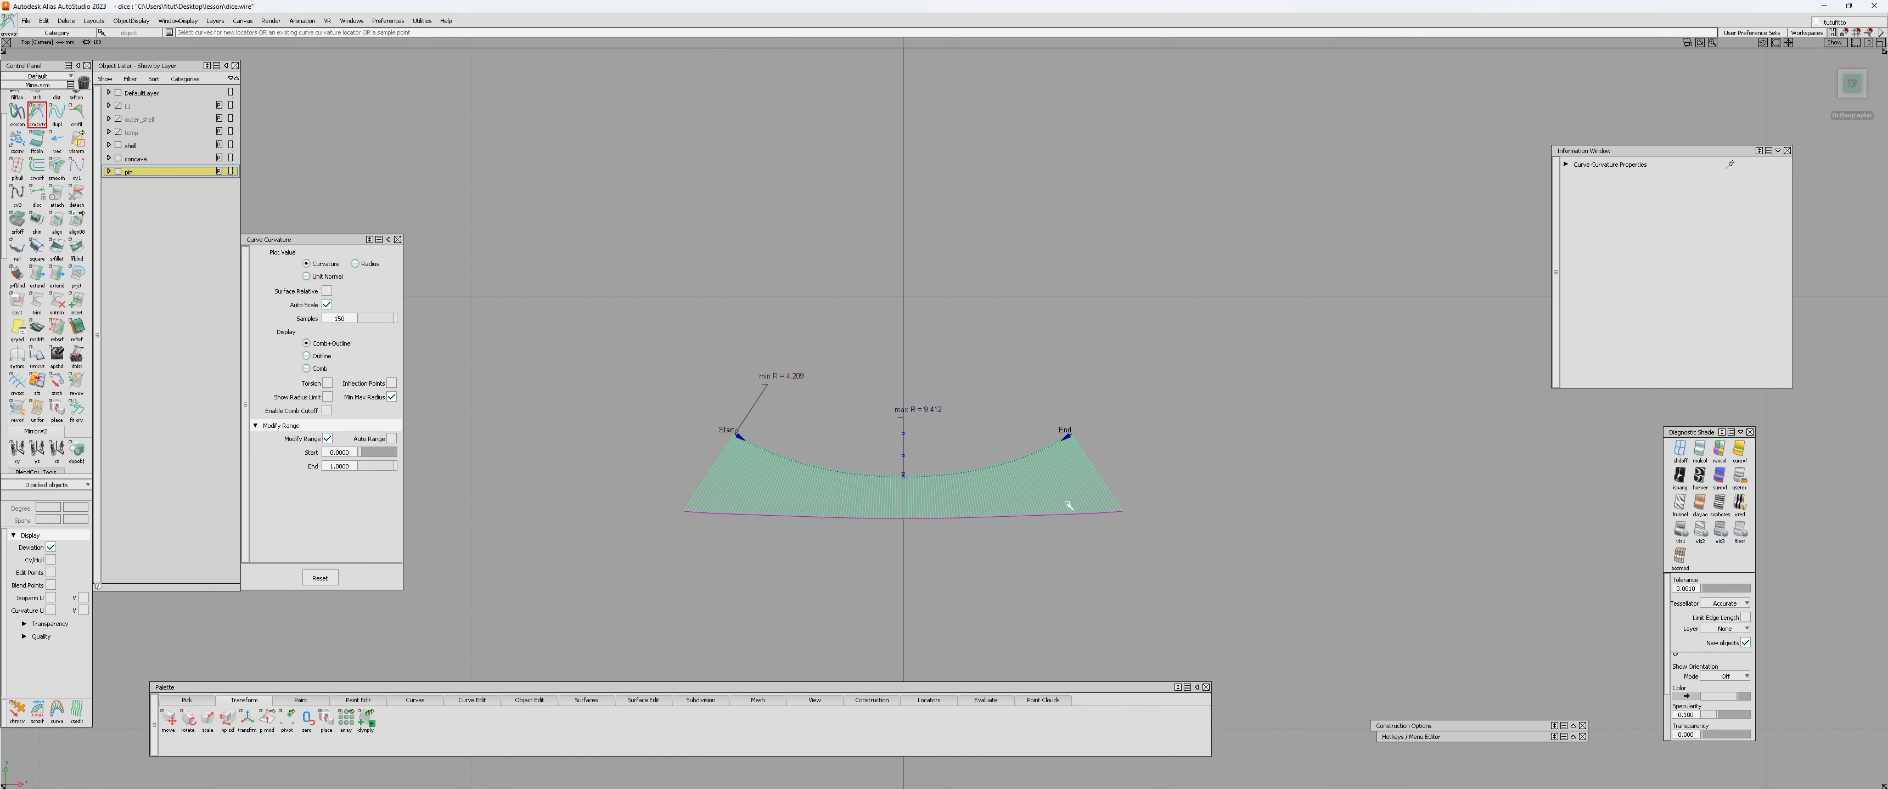
left_click_drag(1062, 511, 983, 517, "alt+shift")
key("ctrl+z")
Step: Delete the short construction line at the middle of the arc
right_click_drag(983, 518, 999, 489, "alt+shift")
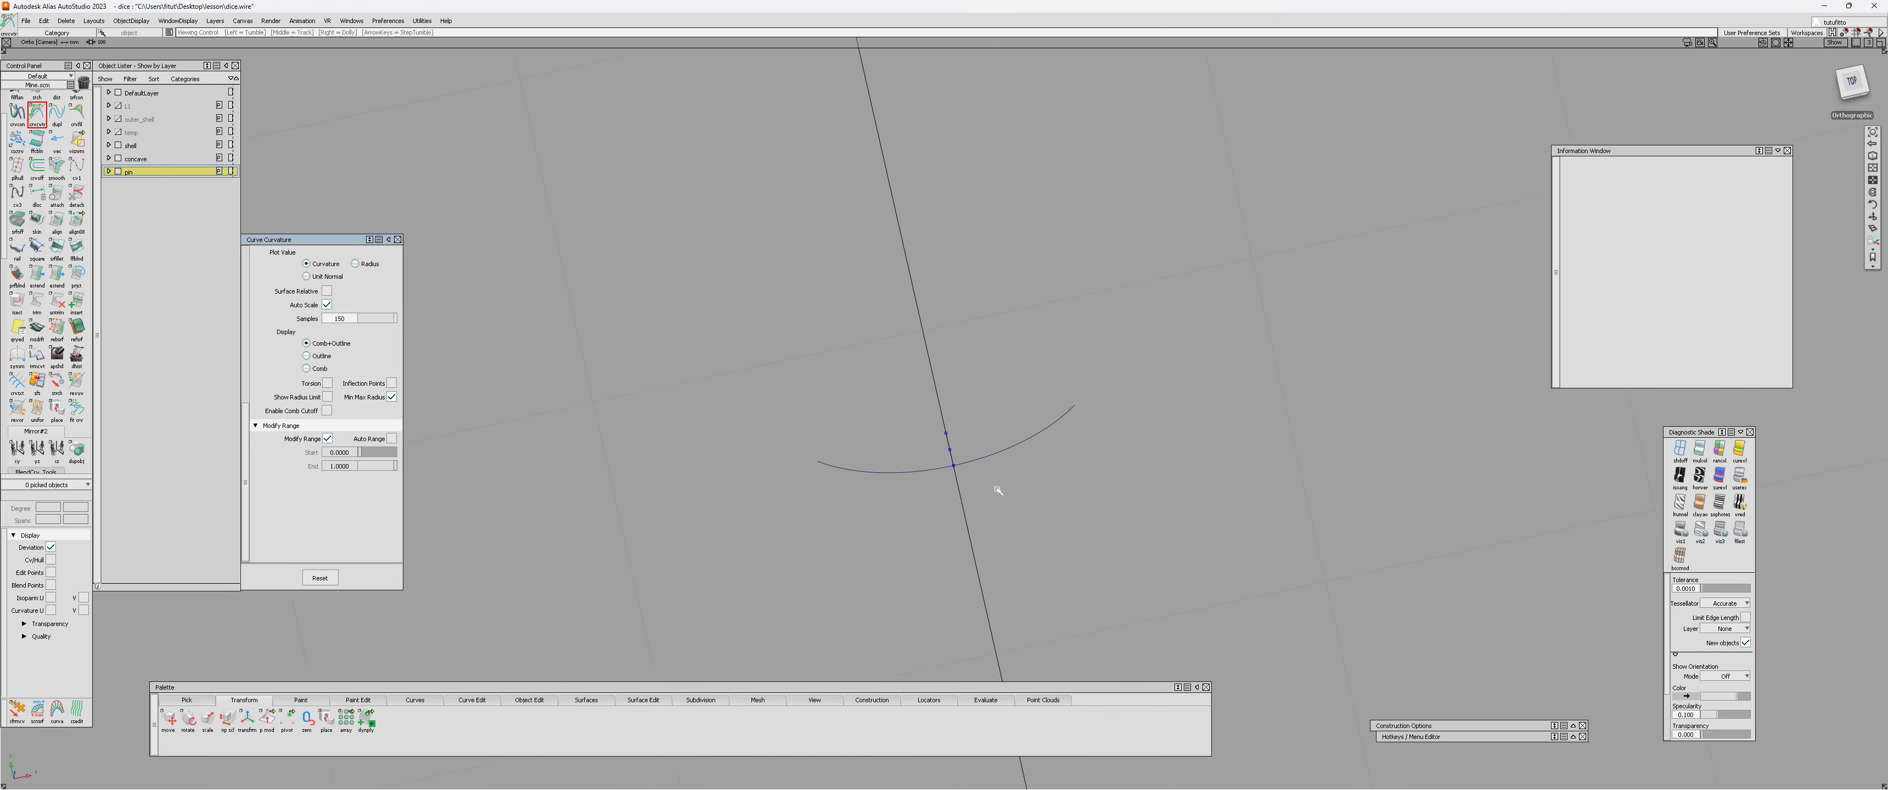
left_click_drag(999, 489, 1003, 342, "ctrl+shift")
left_click(941, 440)
Step: Detach the concave arc at its midpoint and delete one of the two halves
left_click(76, 194)
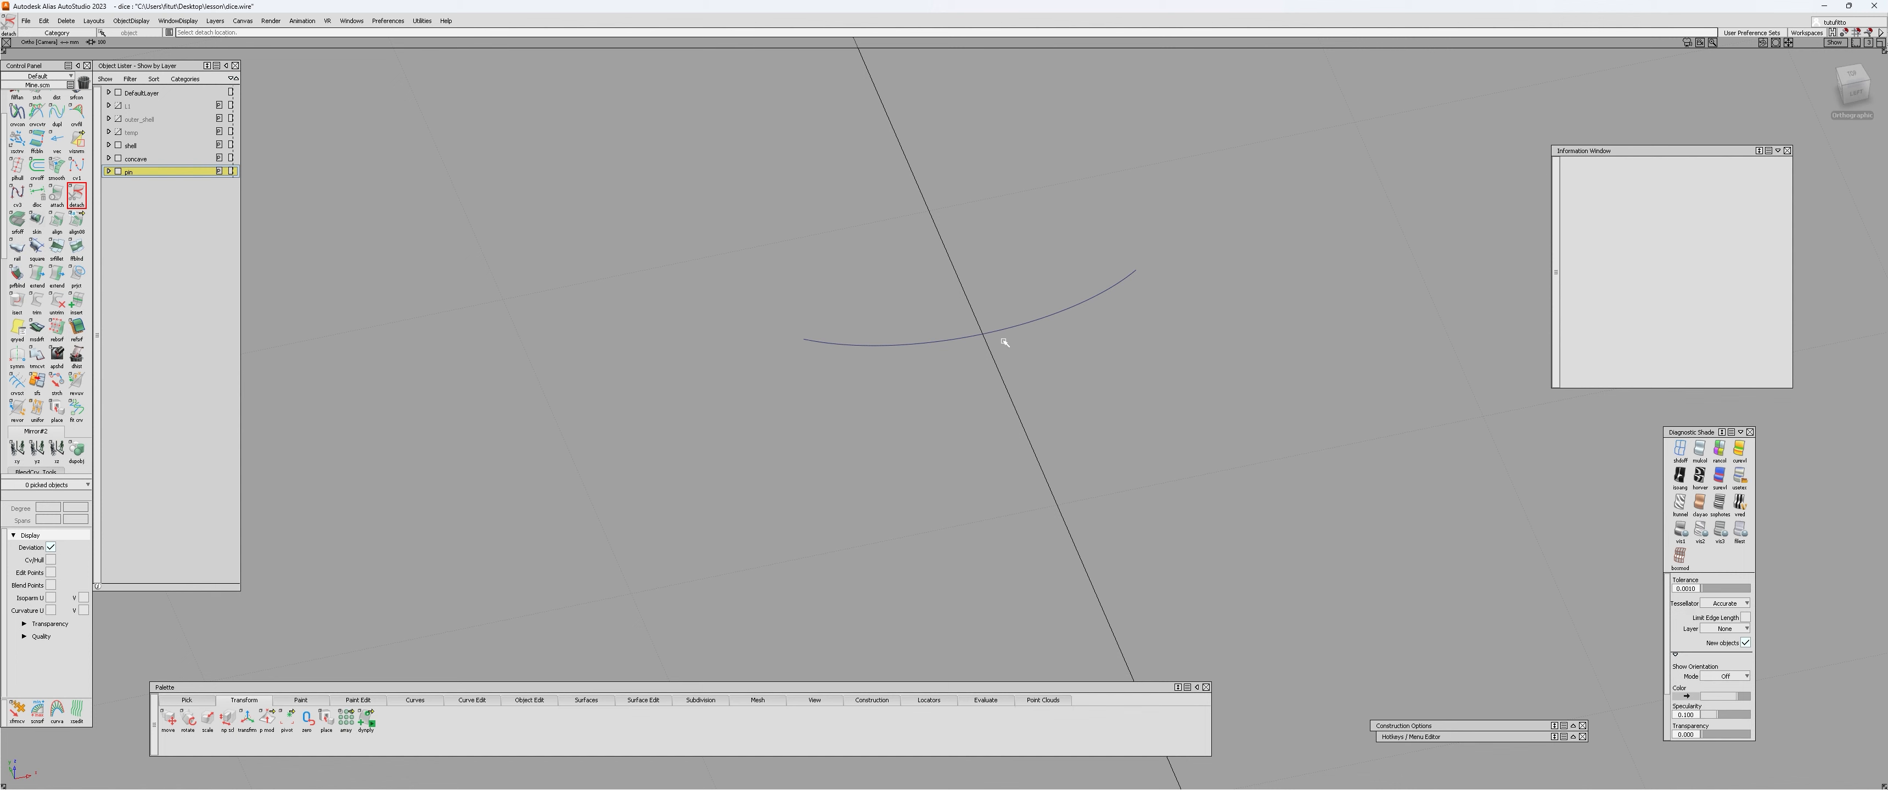
left_click(974, 346)
left_click_drag(1029, 287, 1080, 353)
key("Delete")
key("Return")
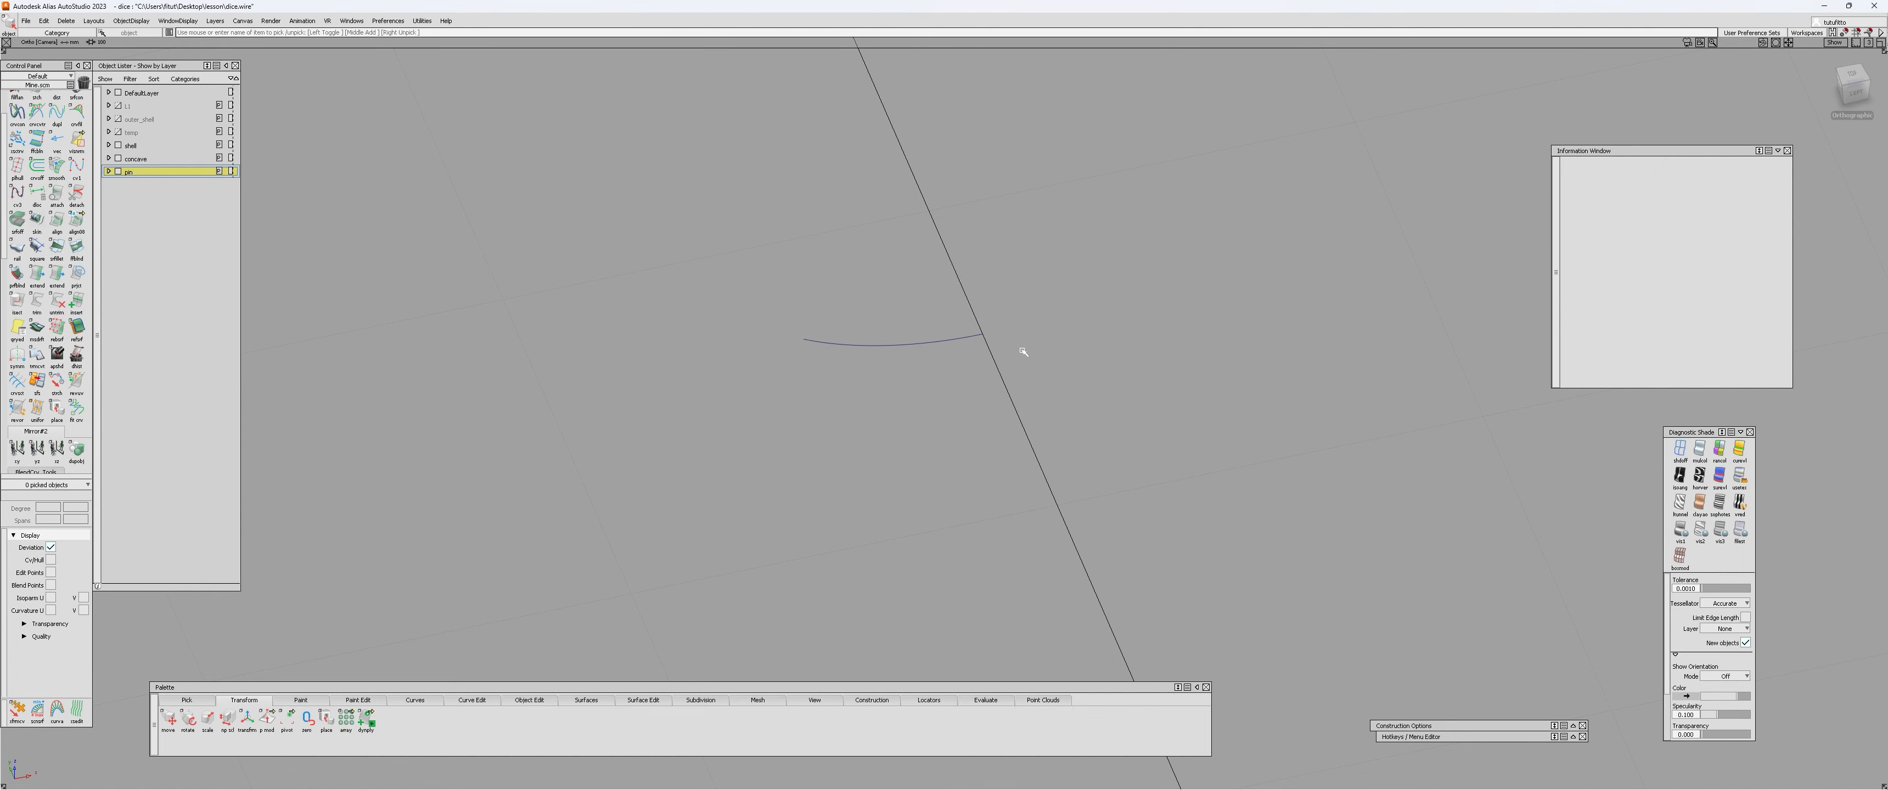
Step: Revolve the remaining half arc 360 degrees about the global Y axis in four segments
left_click(586, 700)
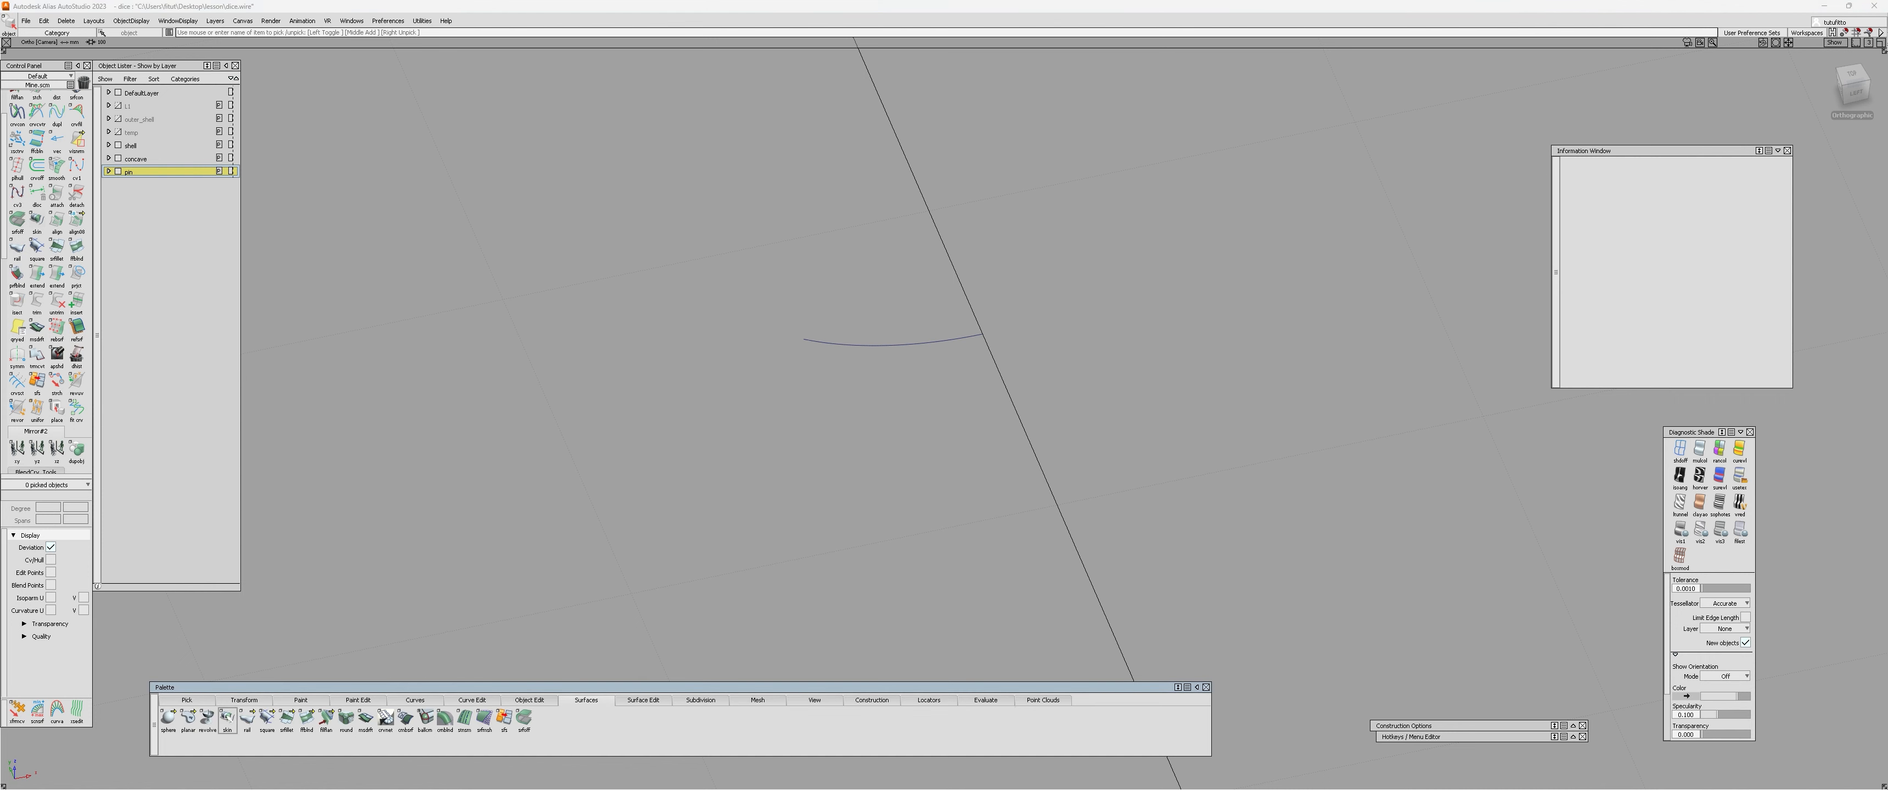
left_click(207, 718)
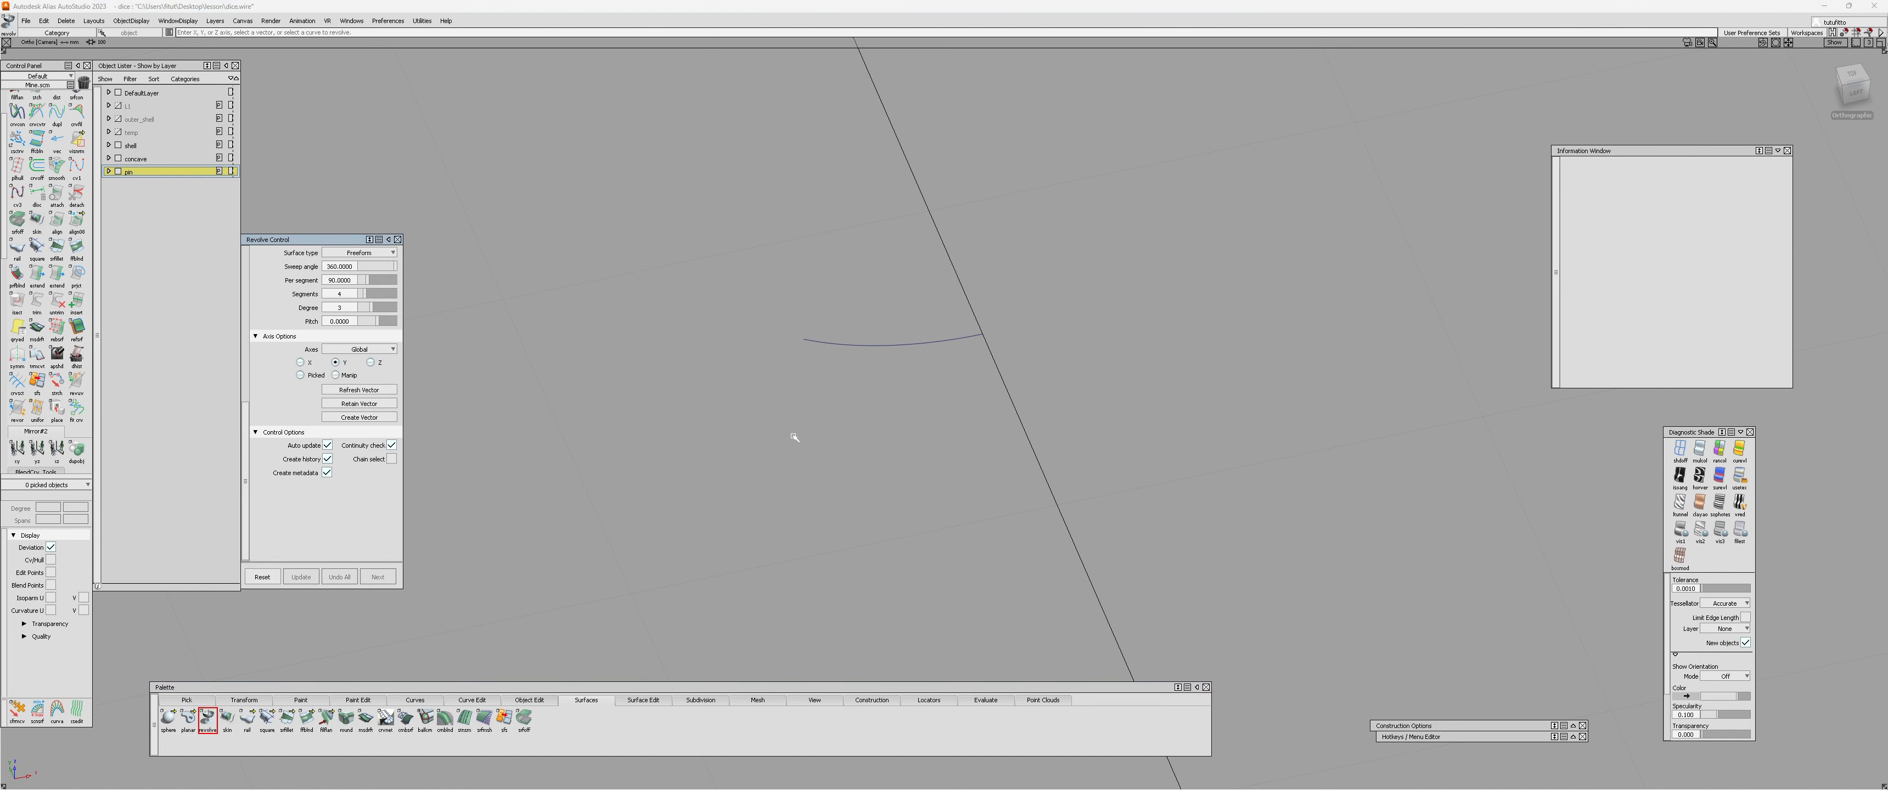
left_click(844, 342)
left_click_drag(850, 343, 849, 308, "alt+shift")
right_click_drag(850, 308, 924, 341, "alt+shift")
middle_click_drag(924, 340, 773, 350, "alt+shift")
Step: Delete three of the four revolved segments, keeping one quarter surface
left_click_drag(772, 308, 884, 412, "ctrl+shift")
key("Delete")
left_click(887, 424)
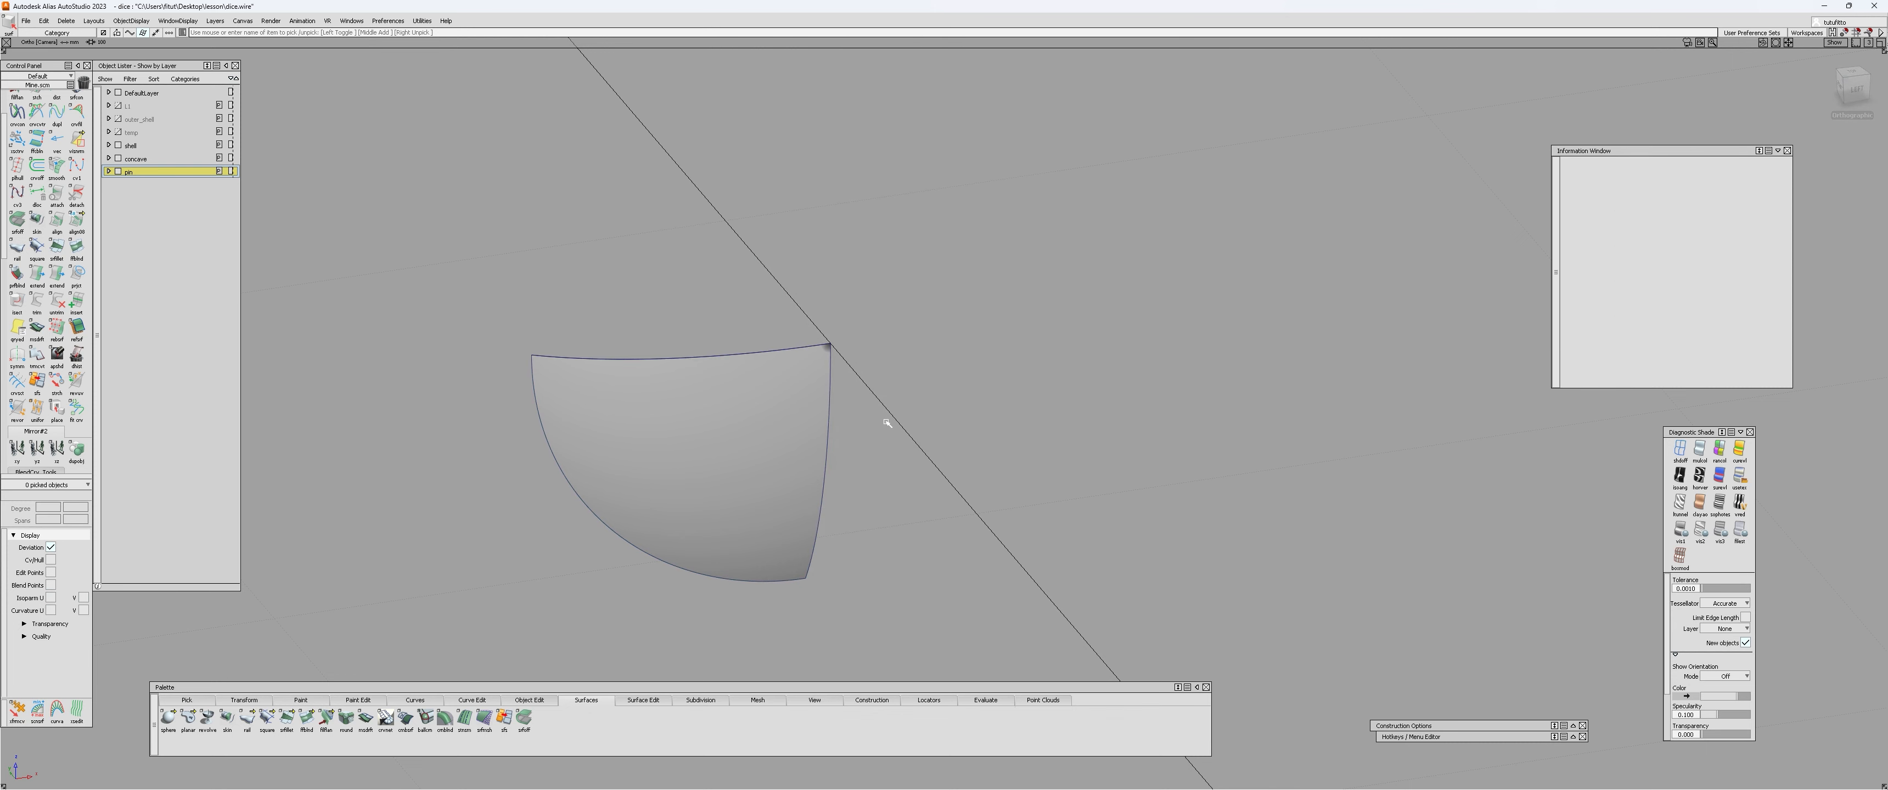
Step: Insert an isoparm across the quarter surface near its degenerate centre corner
key("i")
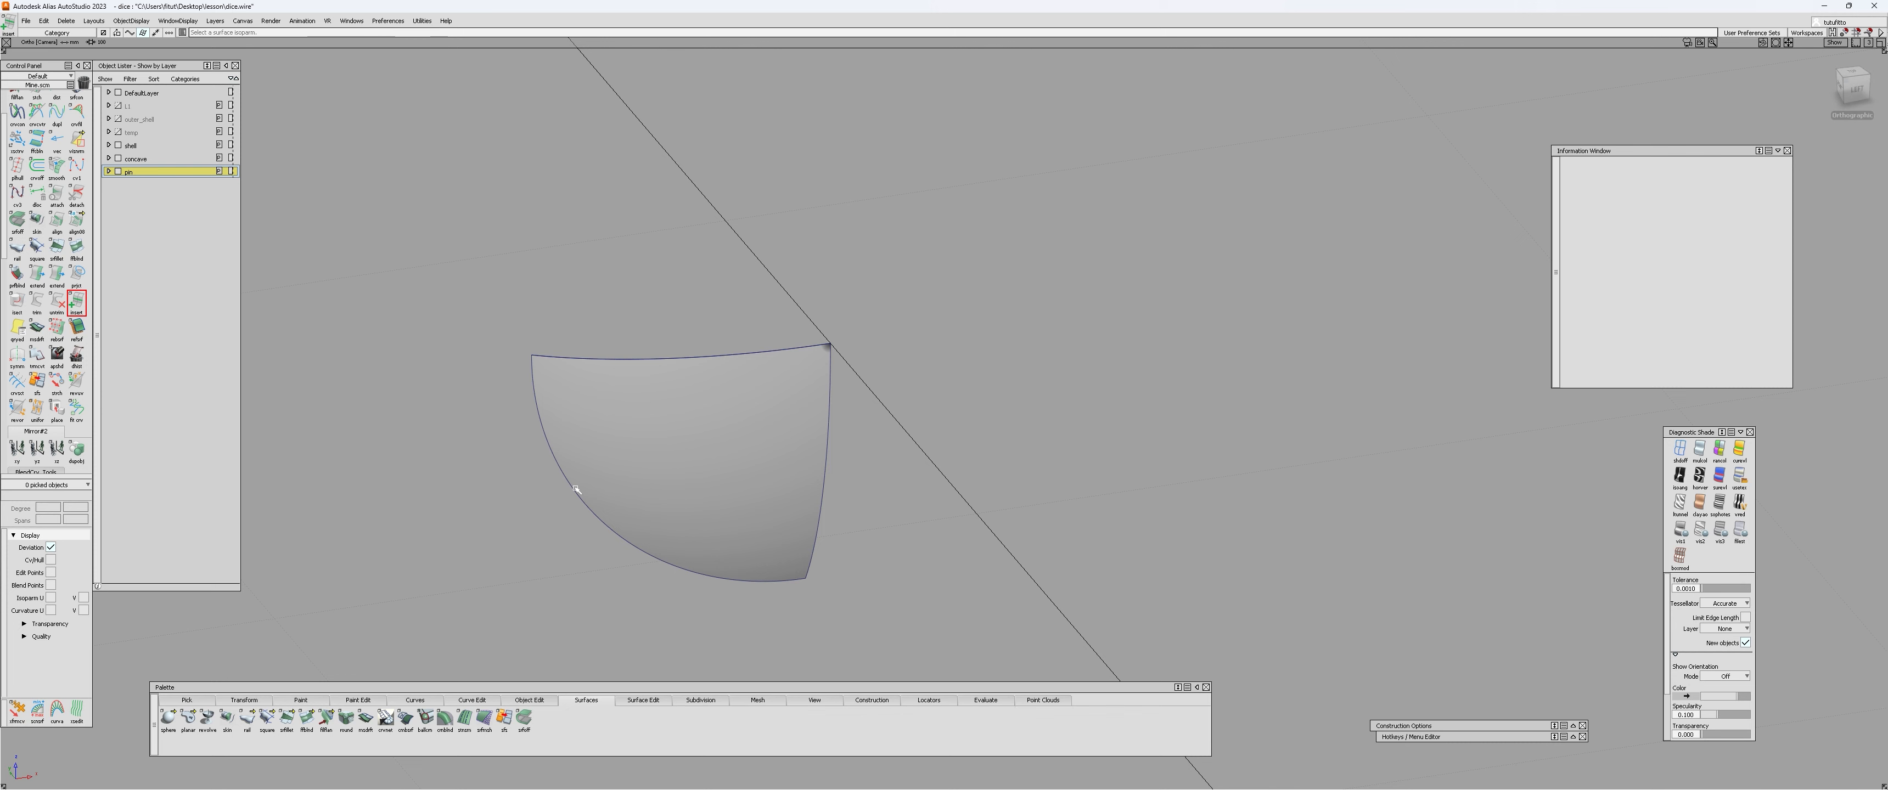
left_click_drag(575, 489, 964, 397)
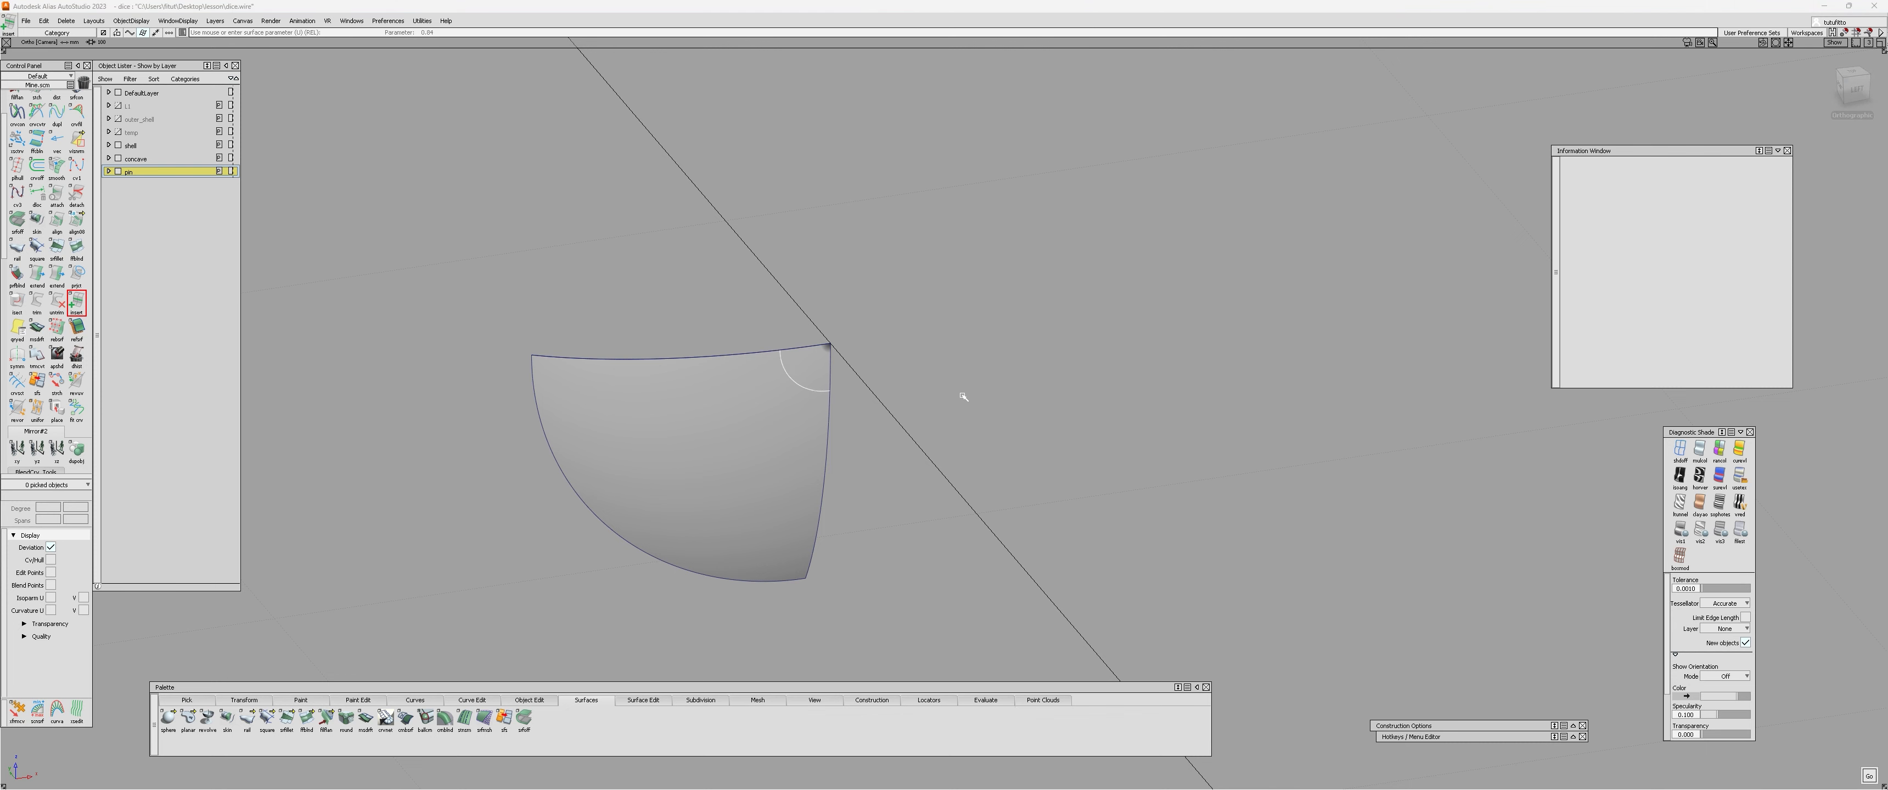
right_click_drag(765, 347, 780, 296, "alt+shift")
key("space")
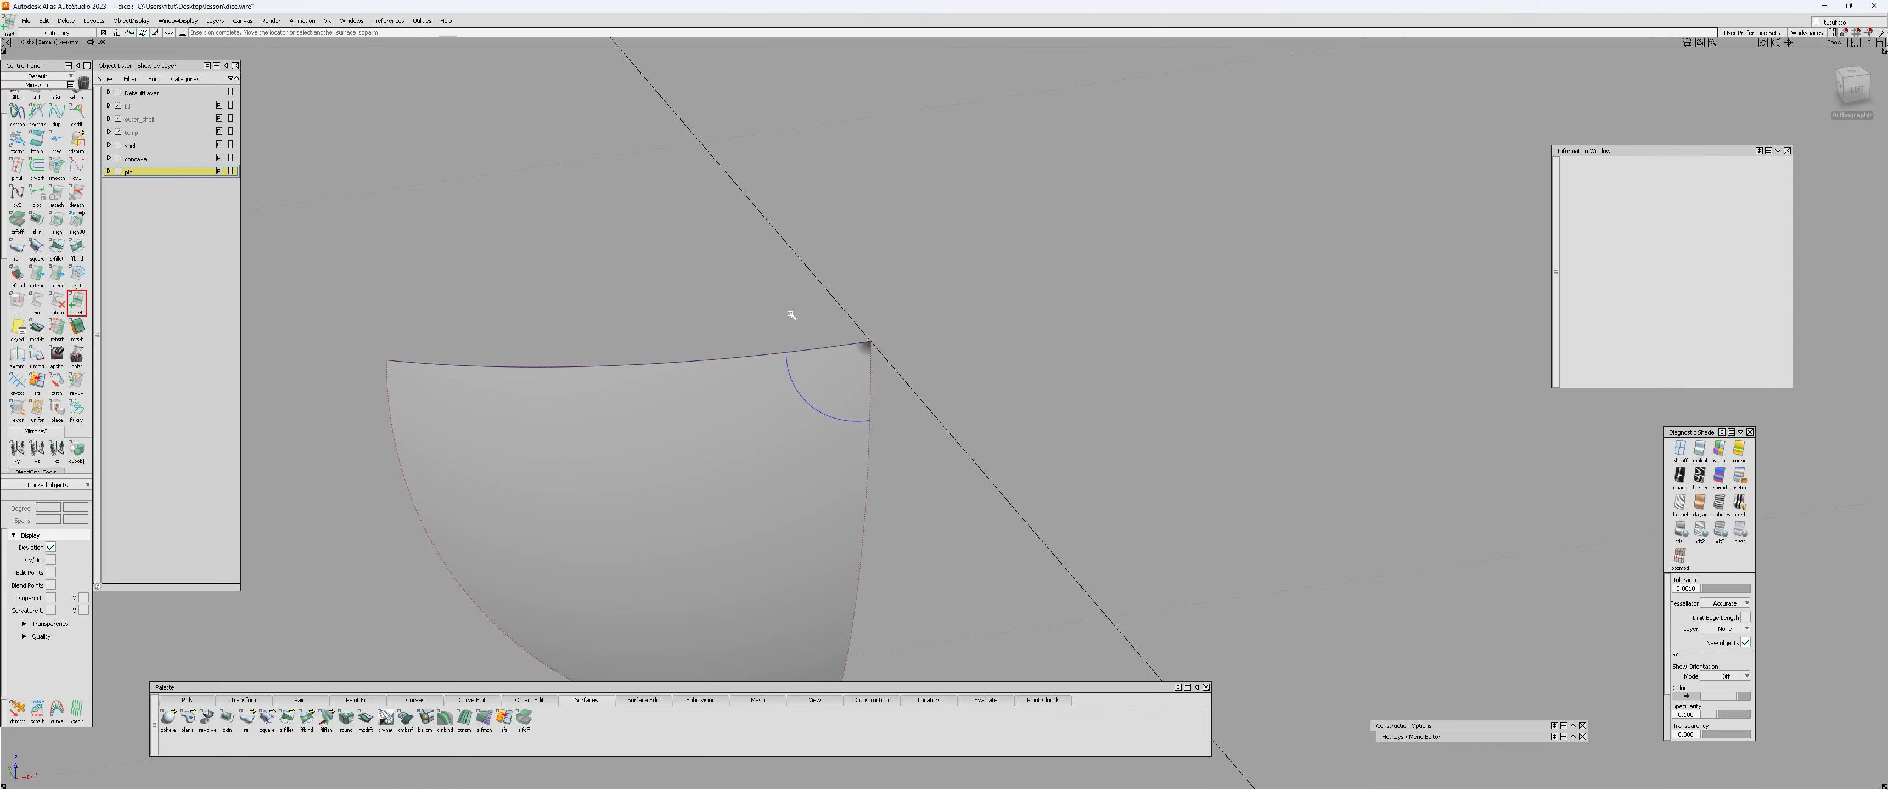
Step: Fit a degree 3 curve along one straight-running edge from the centre corner to the isoparm, and delete the original profile arc
key("f")
left_click(817, 352)
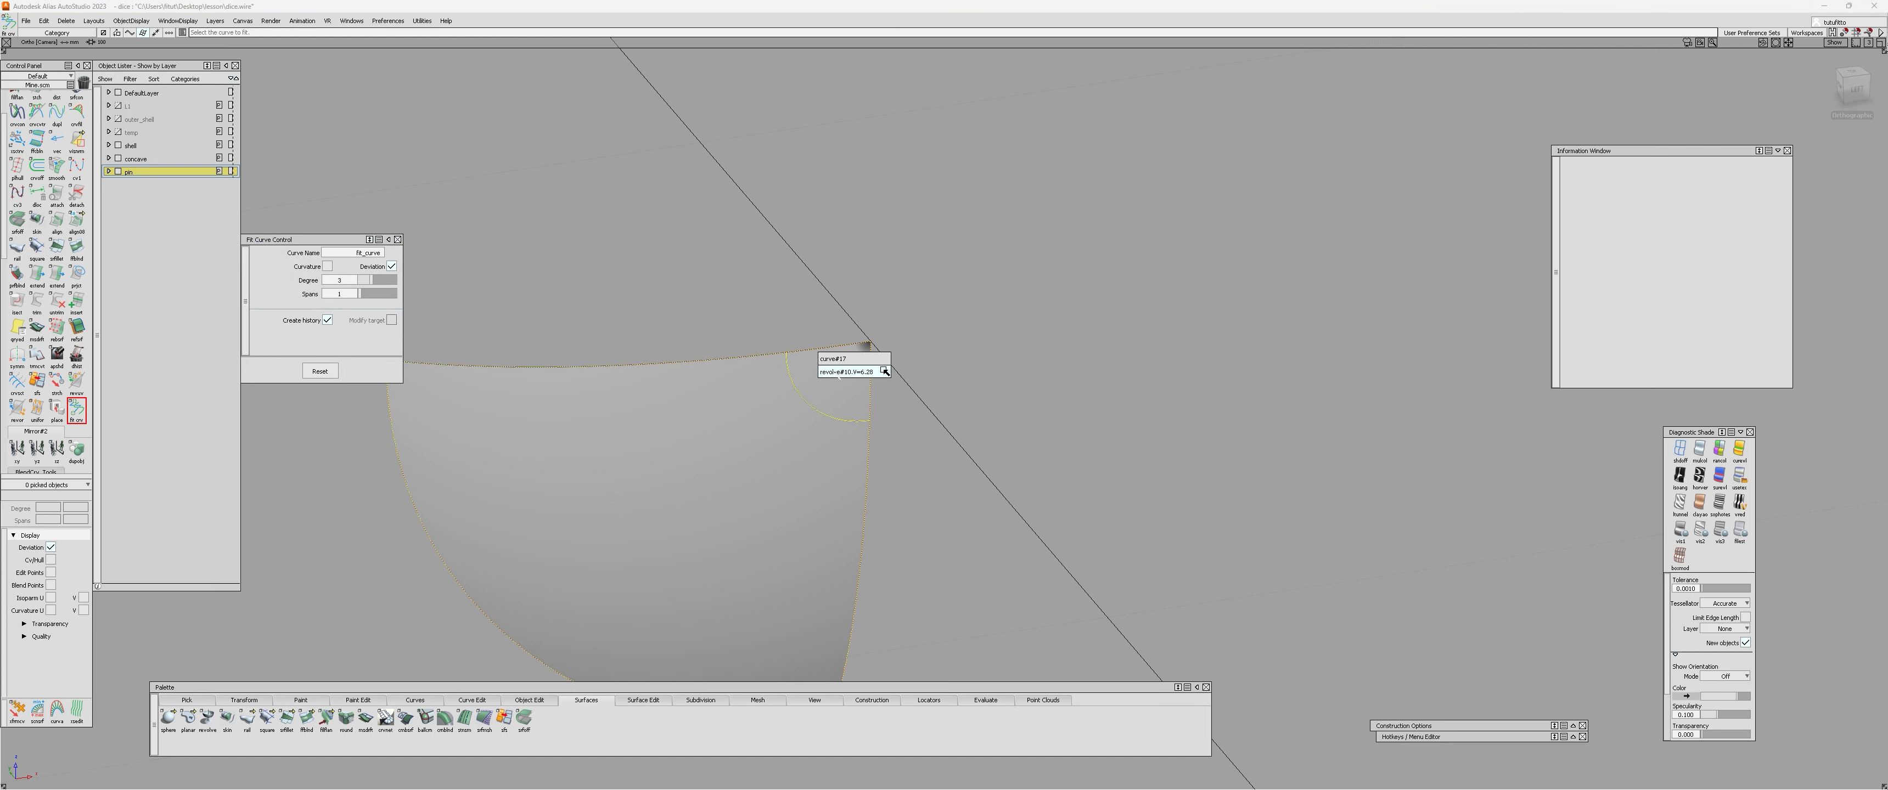
left_click(884, 372)
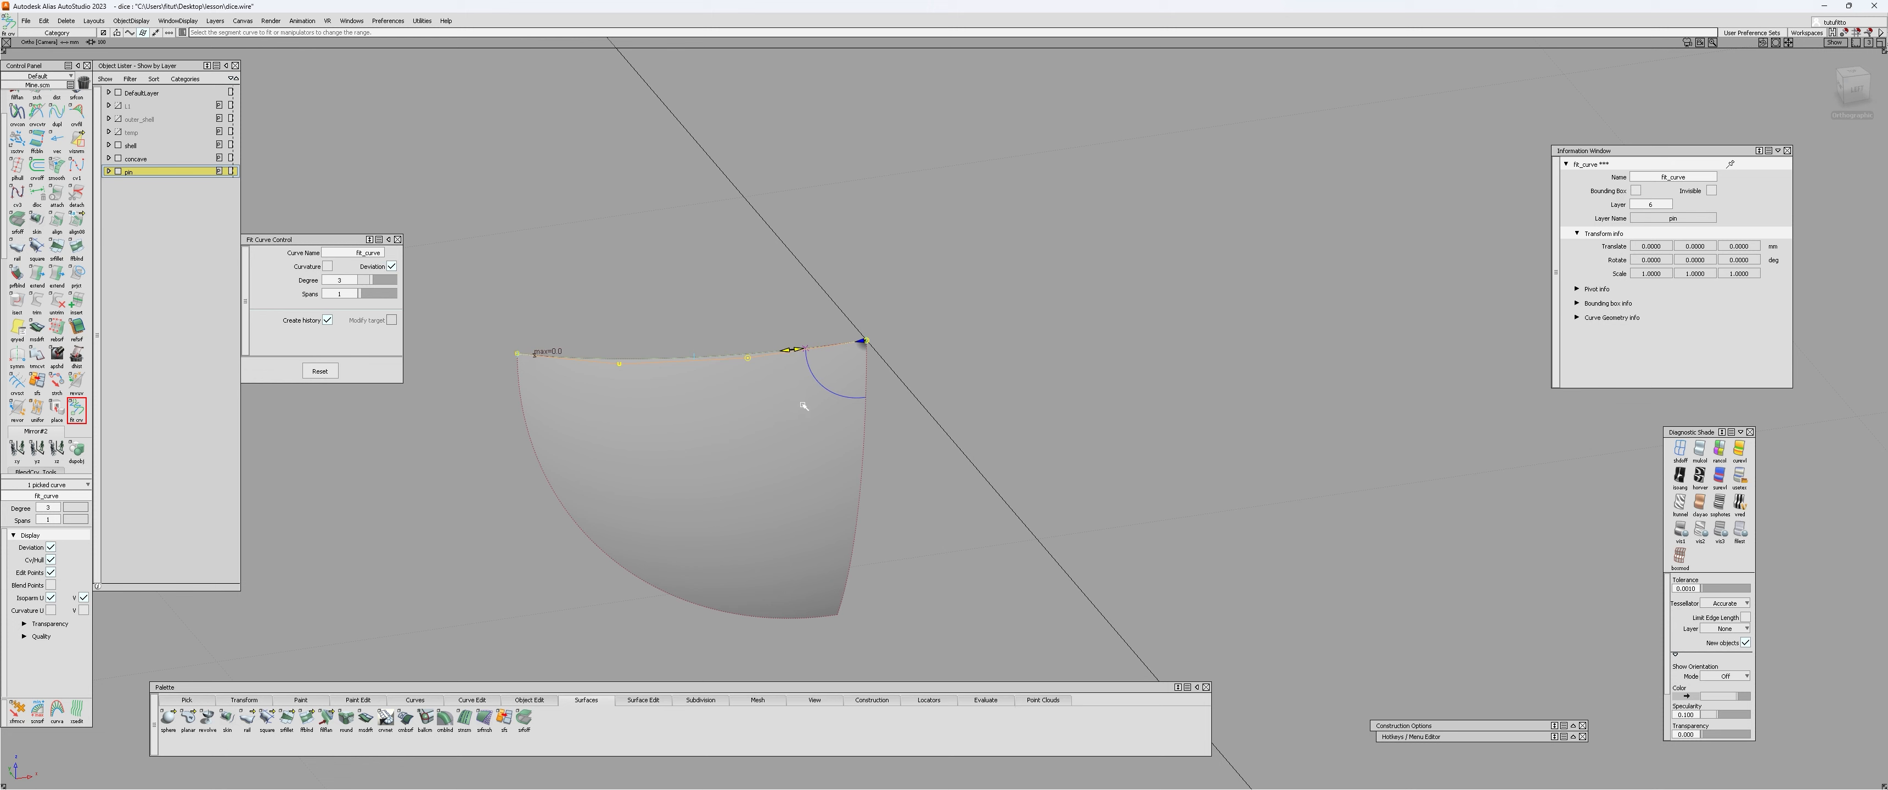
left_click(759, 392)
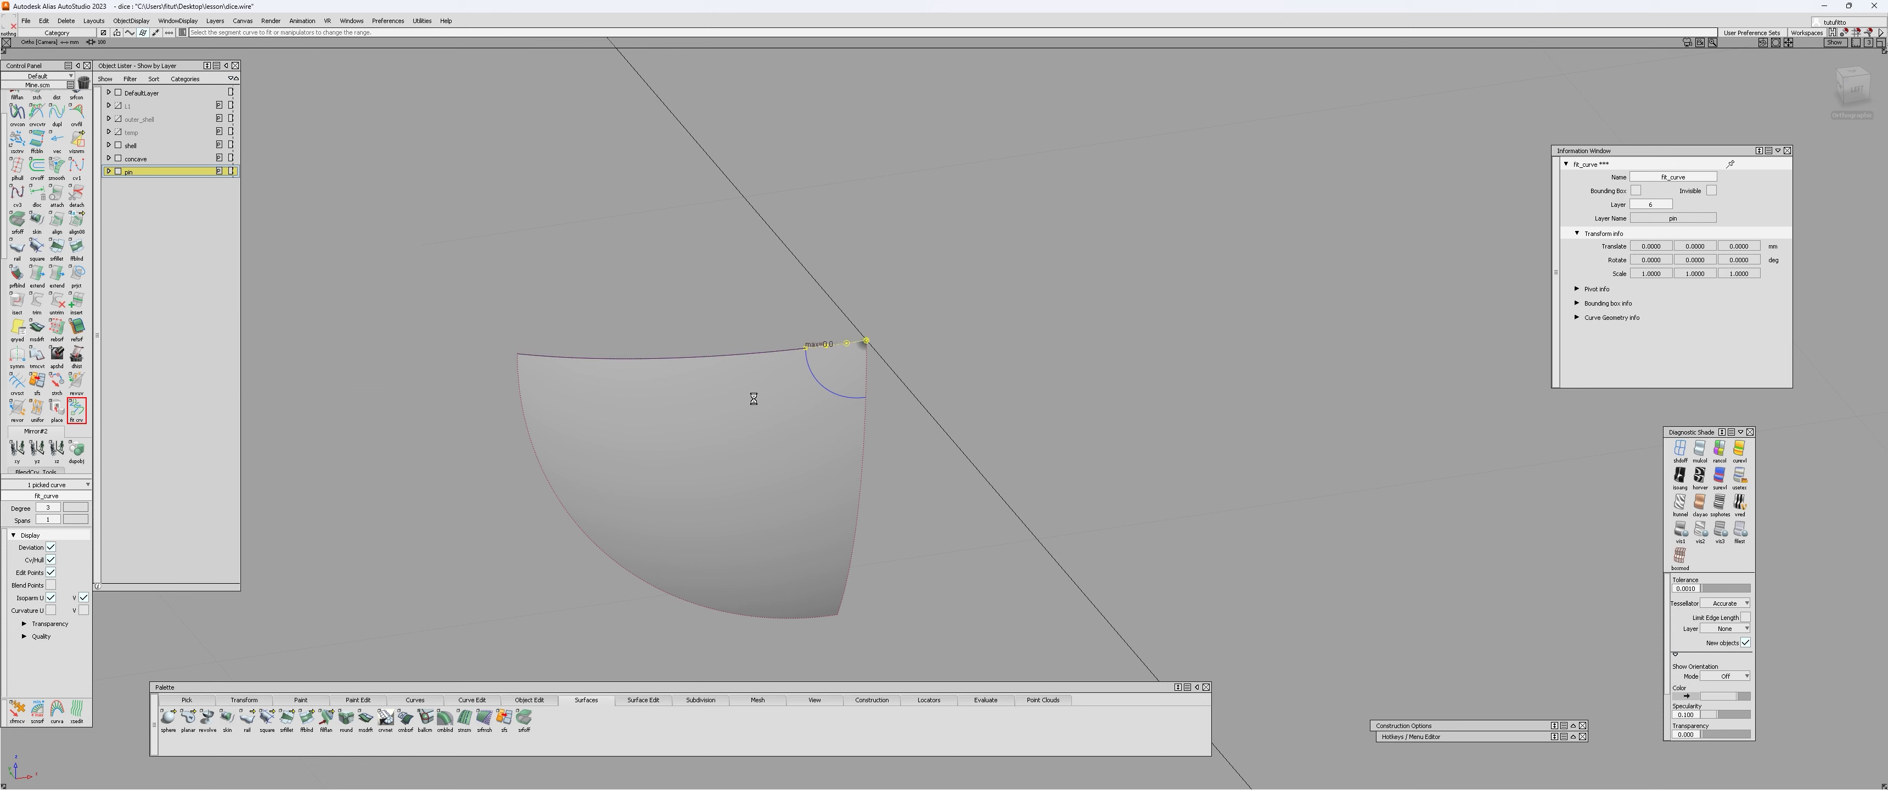
key("Escape")
left_click(656, 360)
key("Delete")
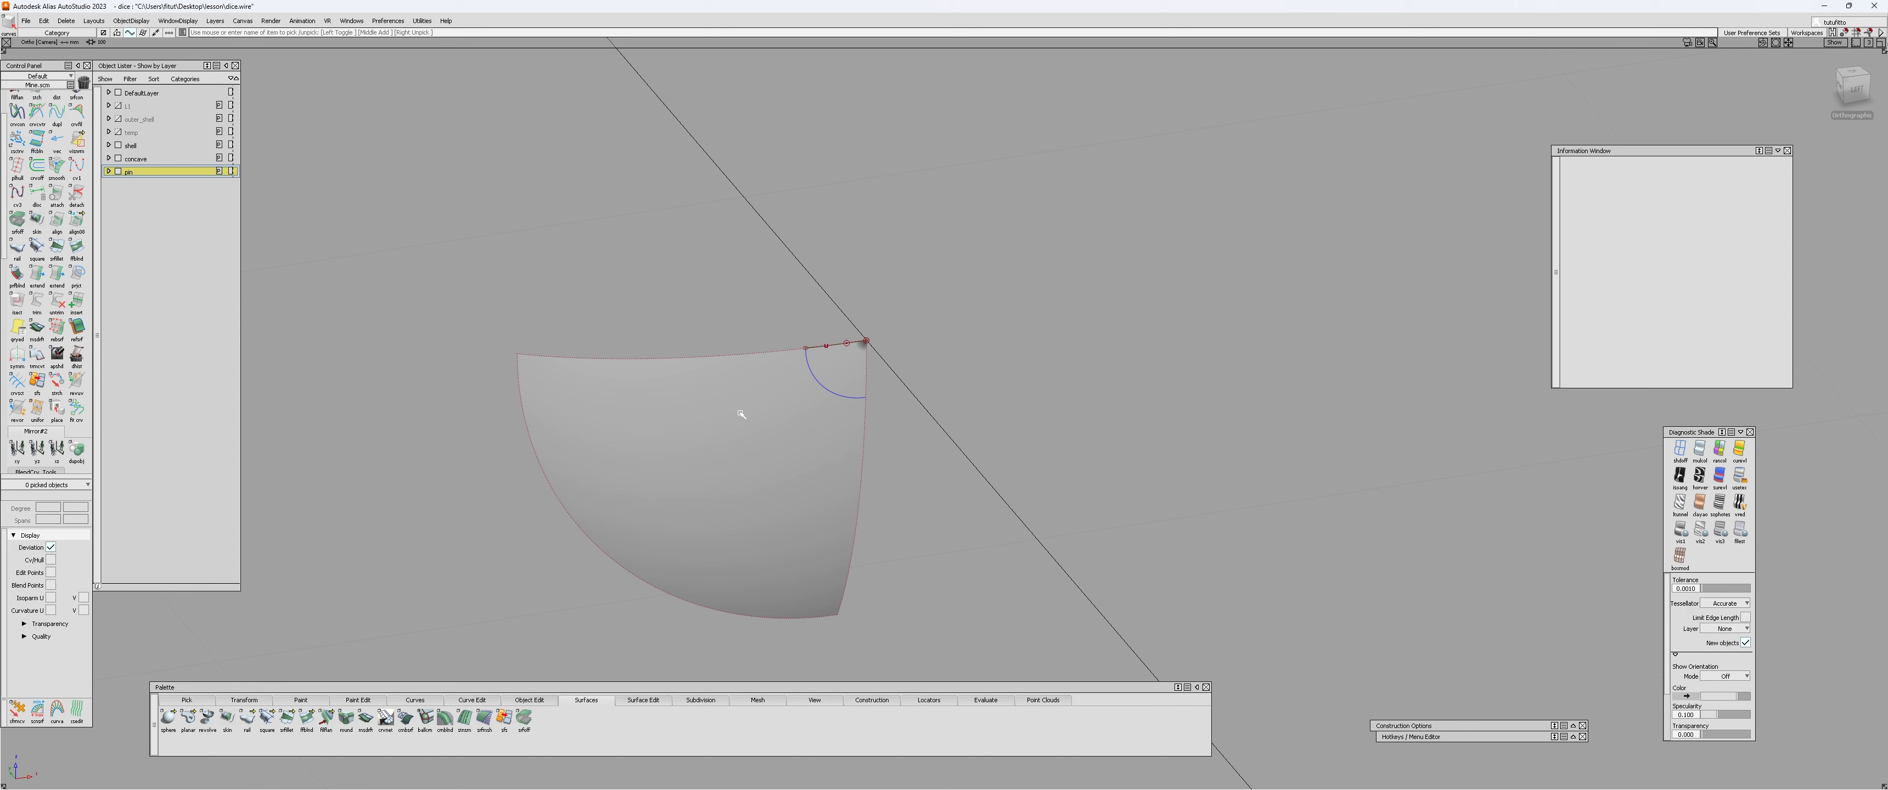
Step: Fit a second curve along the other radial edge, shortened to the stretch between the centre corner and the isoparm
key("f")
left_click(864, 439)
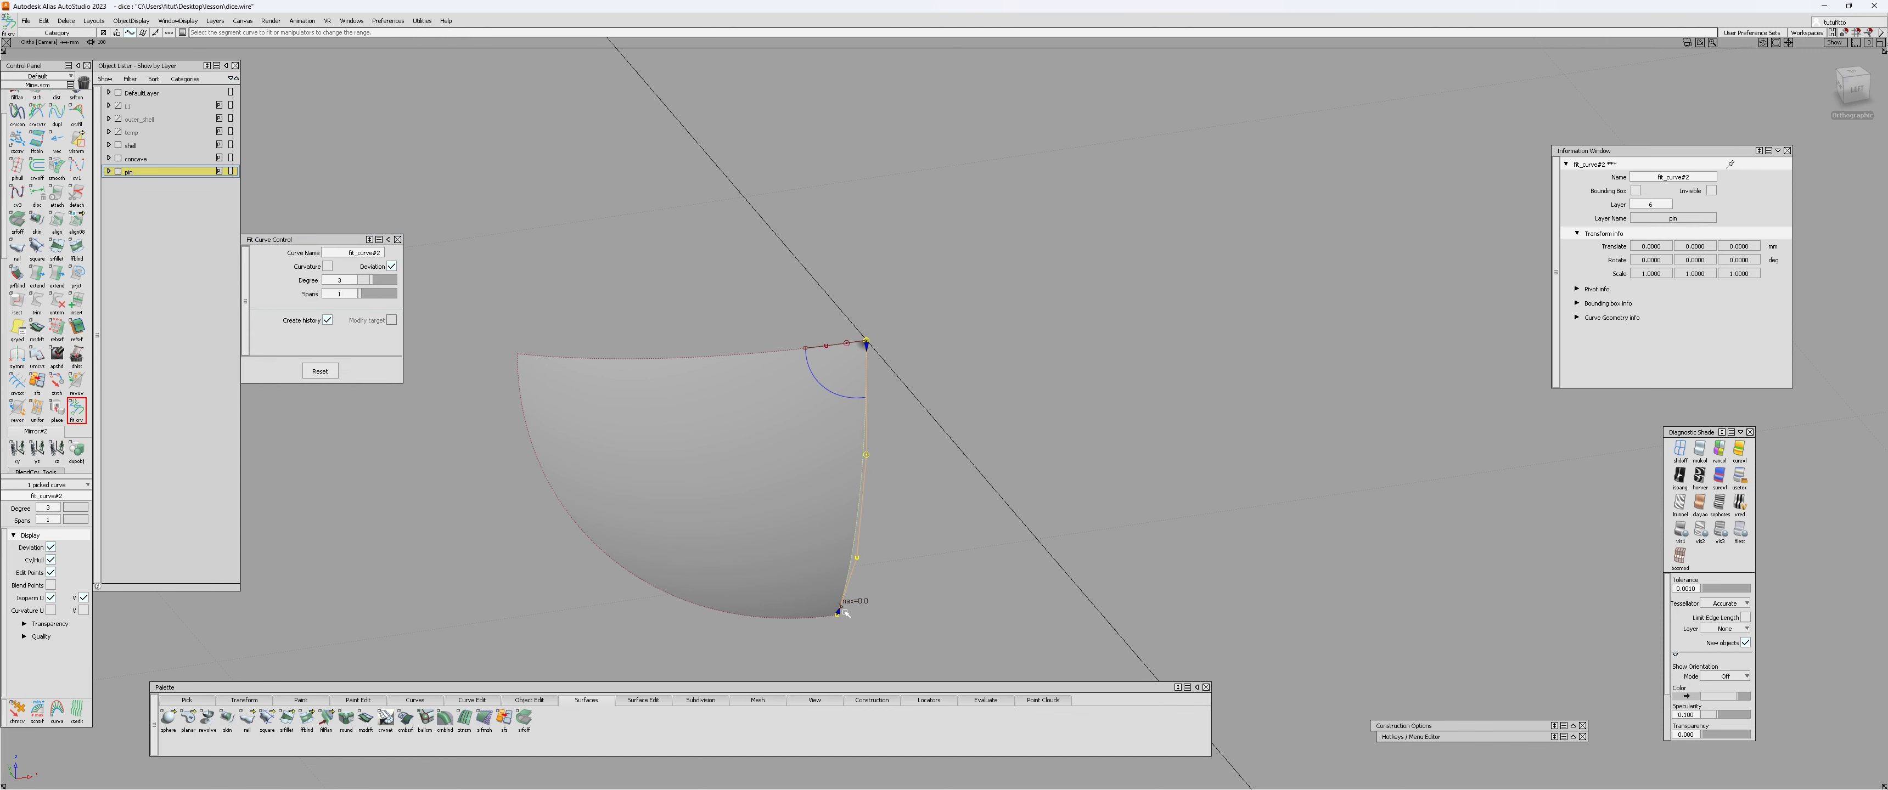
left_click_drag(854, 574, 906, 399)
key("Escape")
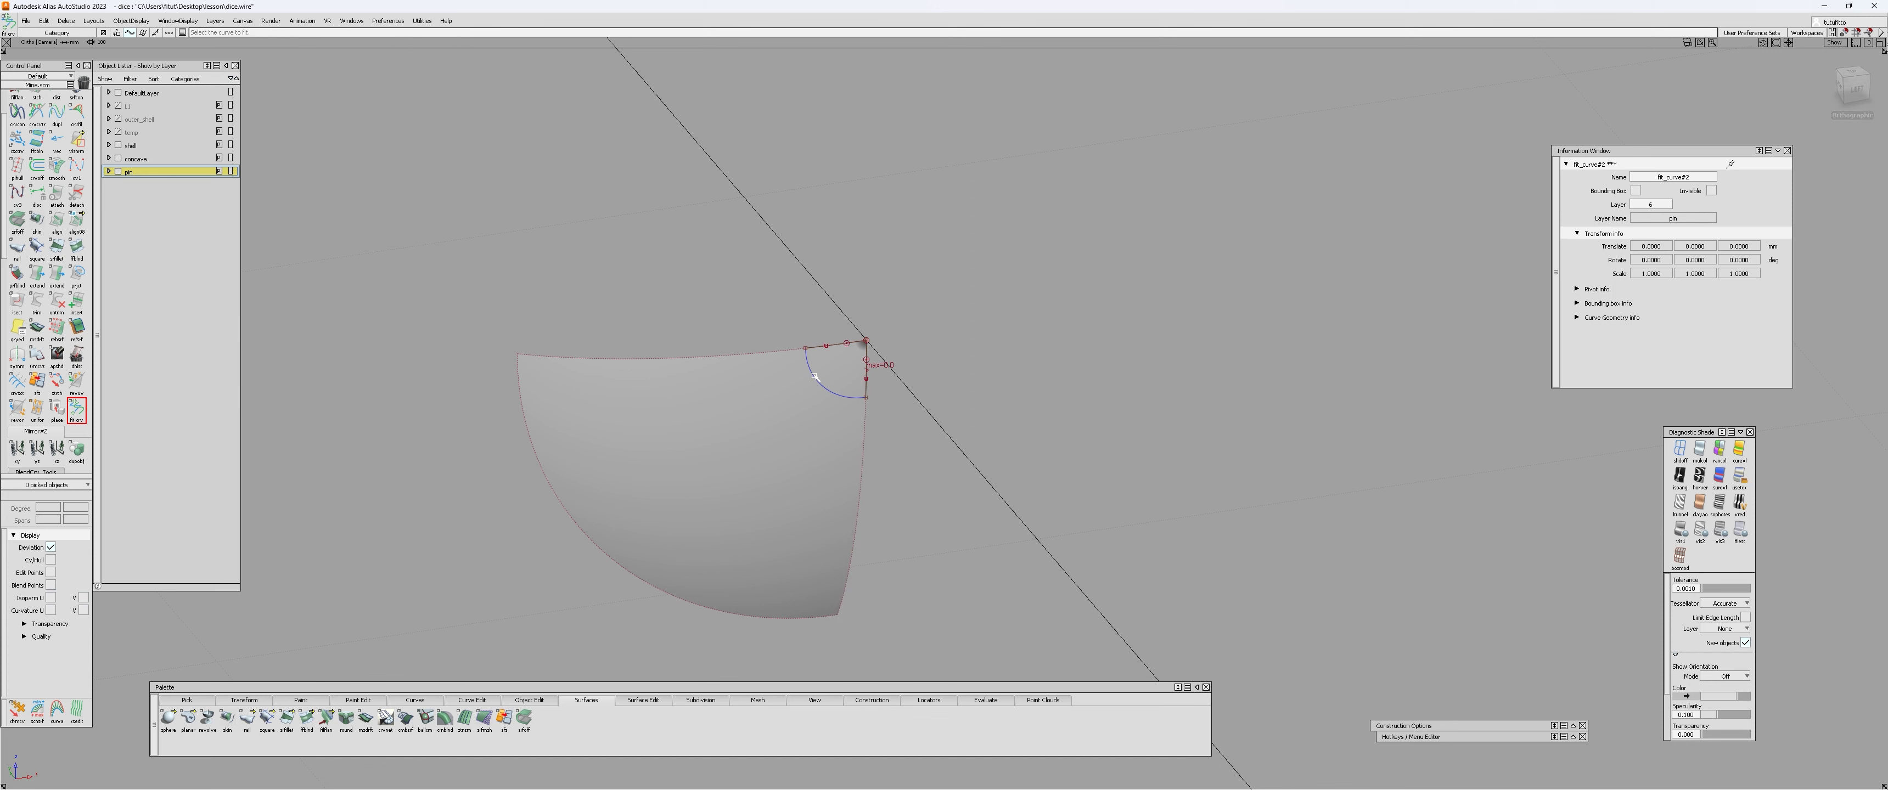
Step: Remove the inserted isoparm from the quarter surface
left_click(830, 375)
left_click(728, 424)
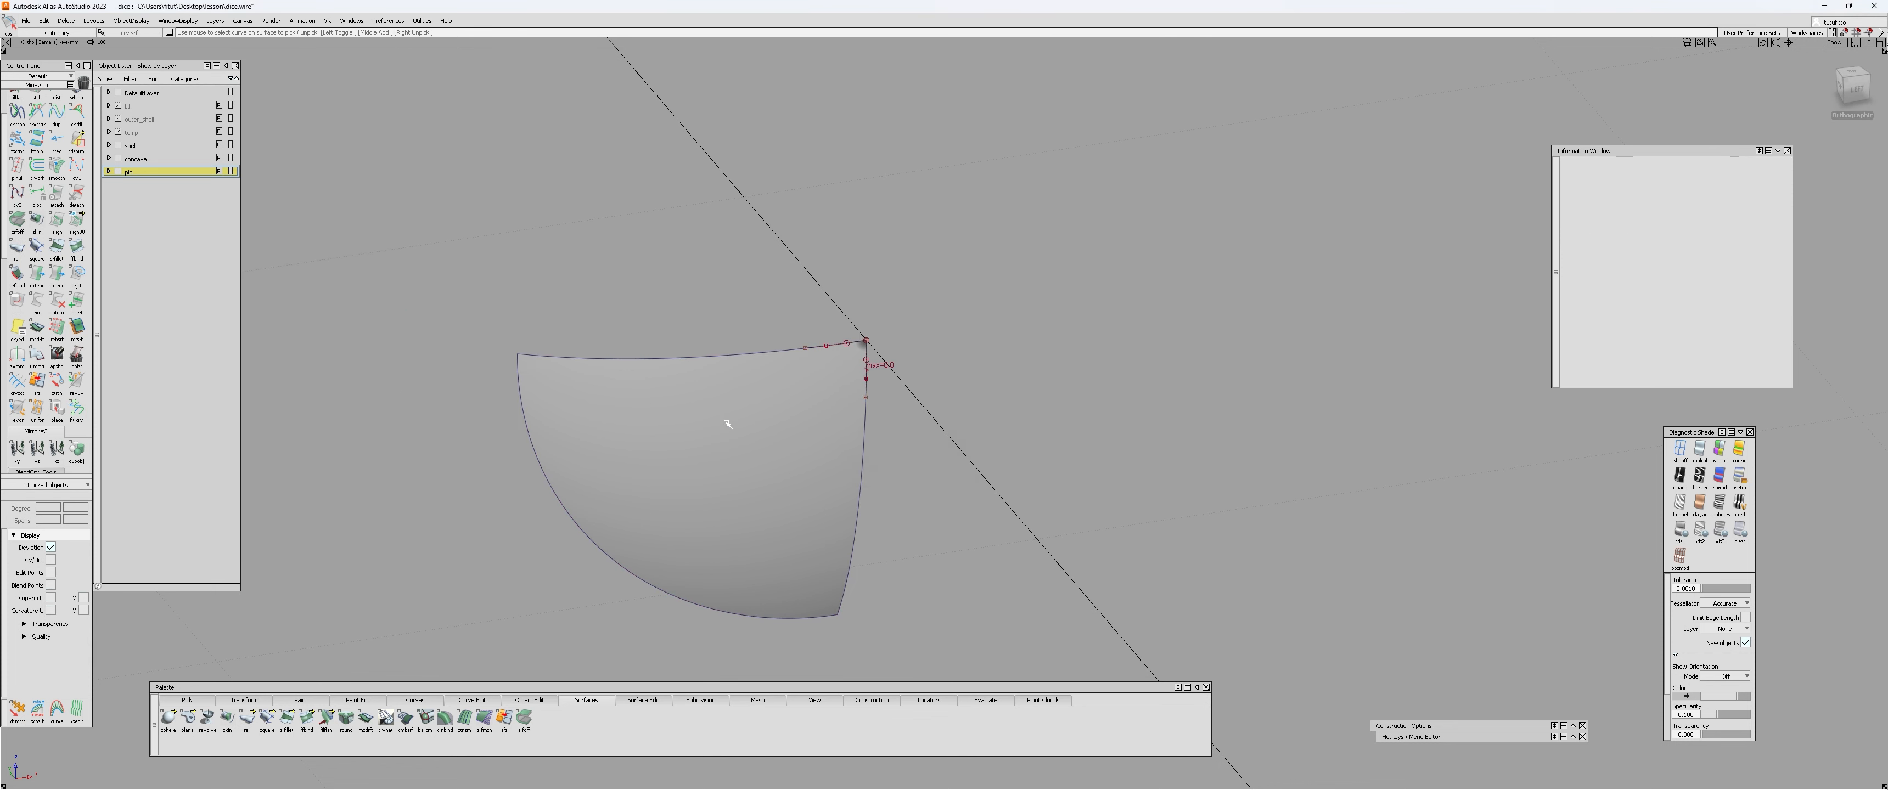
scroll(863, 324, "up", 2)
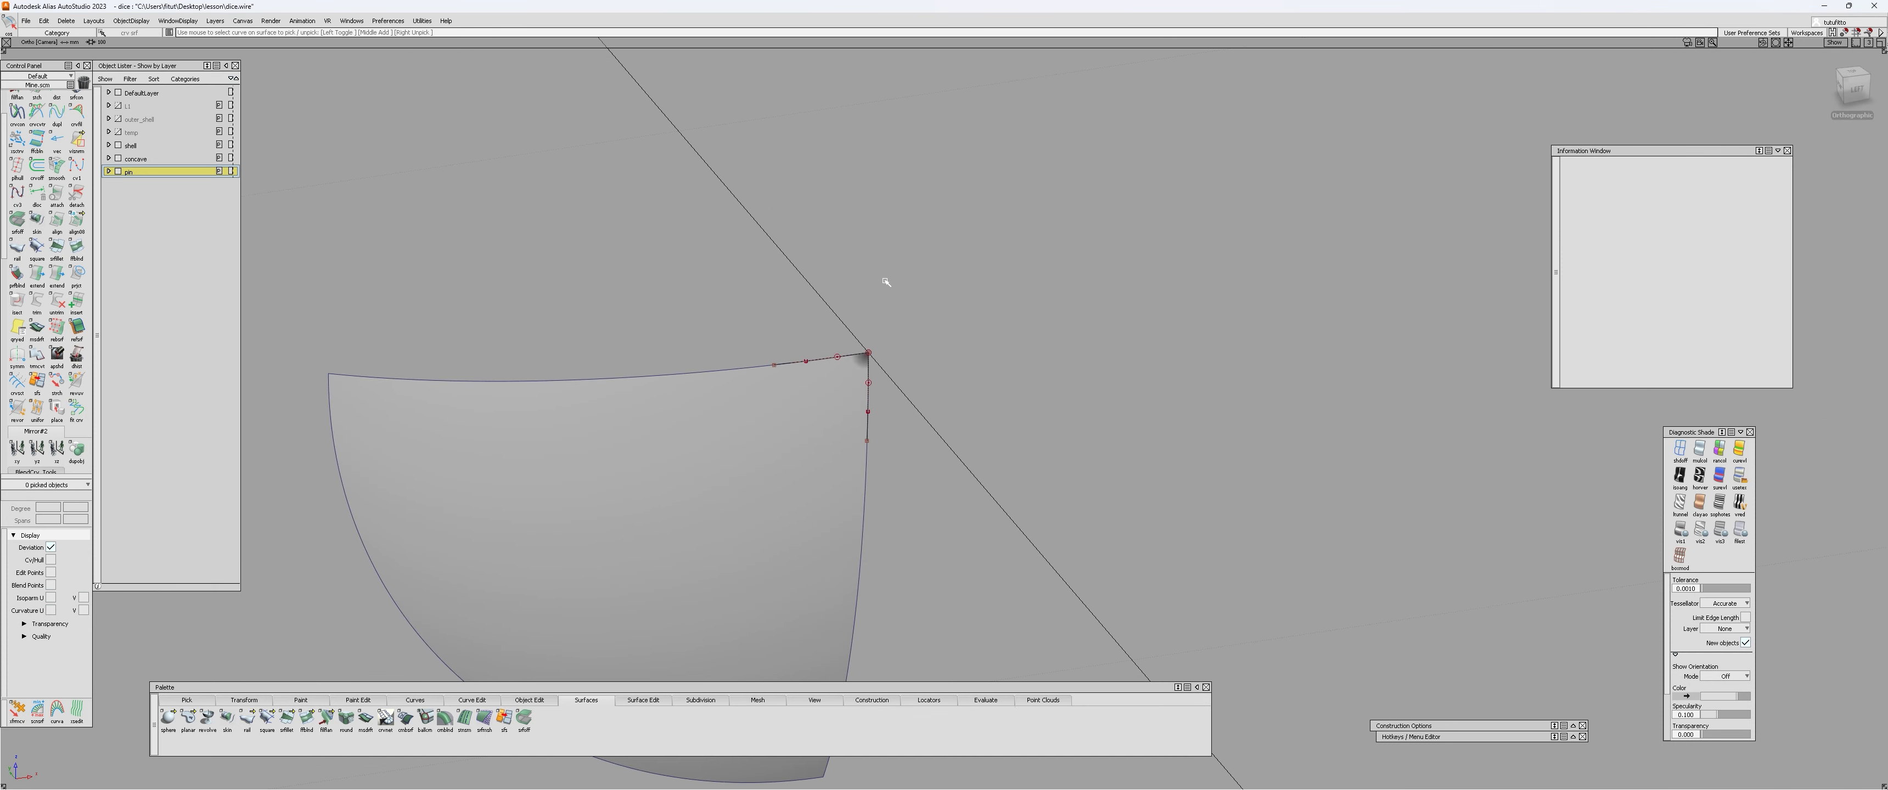
Step: Create a small Rail surface at the centre corner from the two fitted curves
key("r")
left_click(833, 358)
left_click(861, 377)
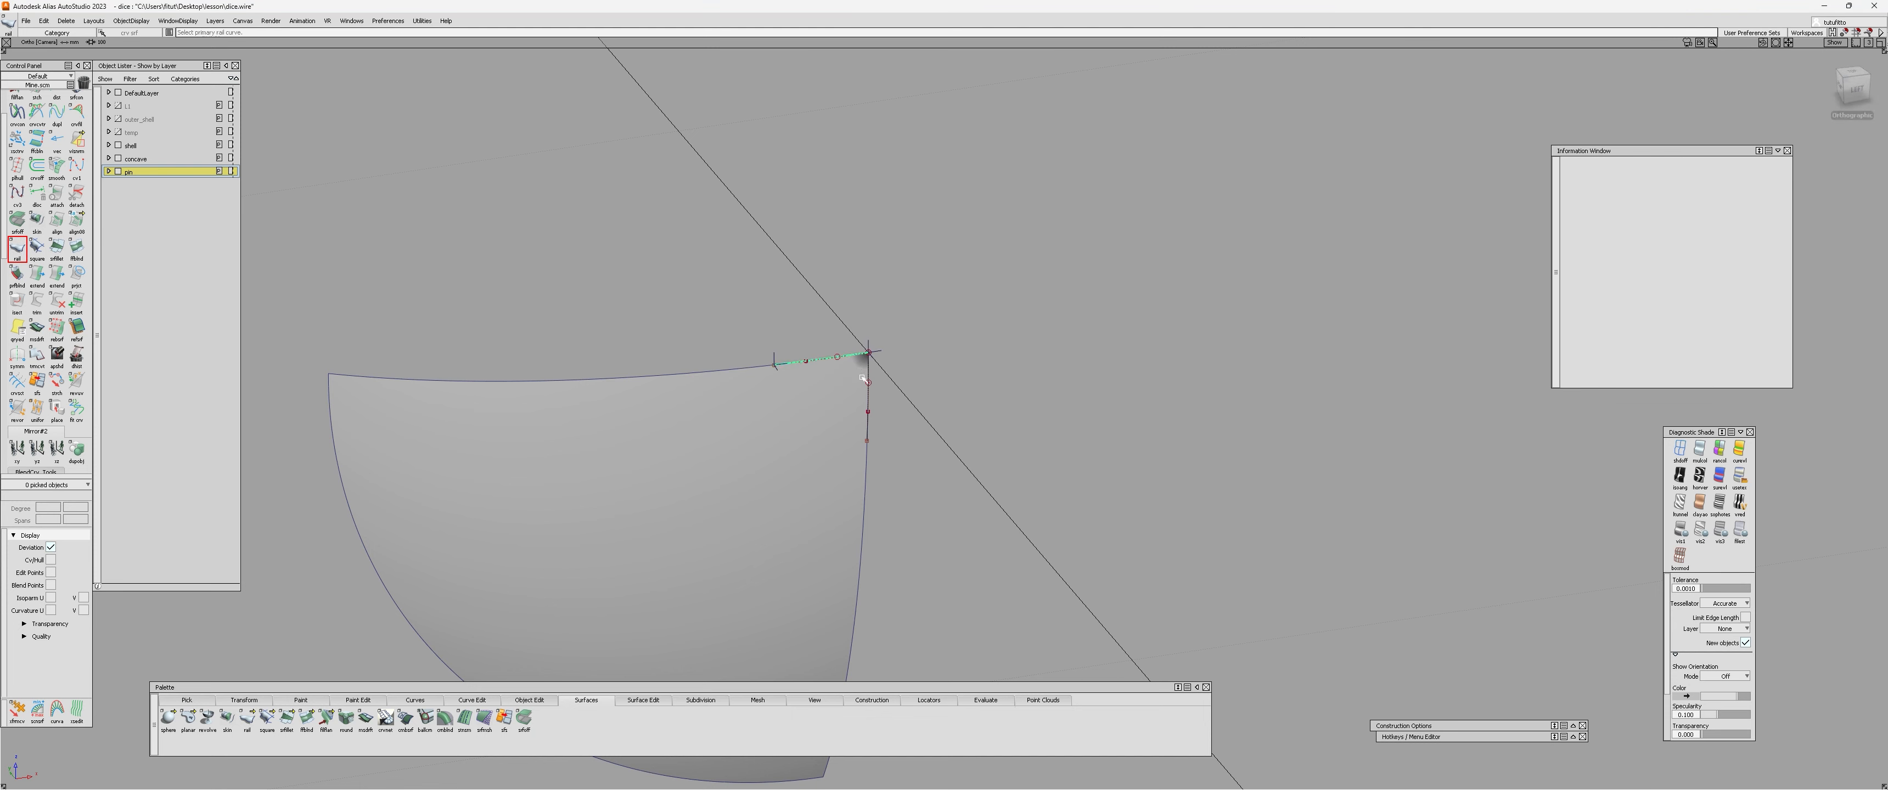
left_click(868, 387)
left_click(877, 404)
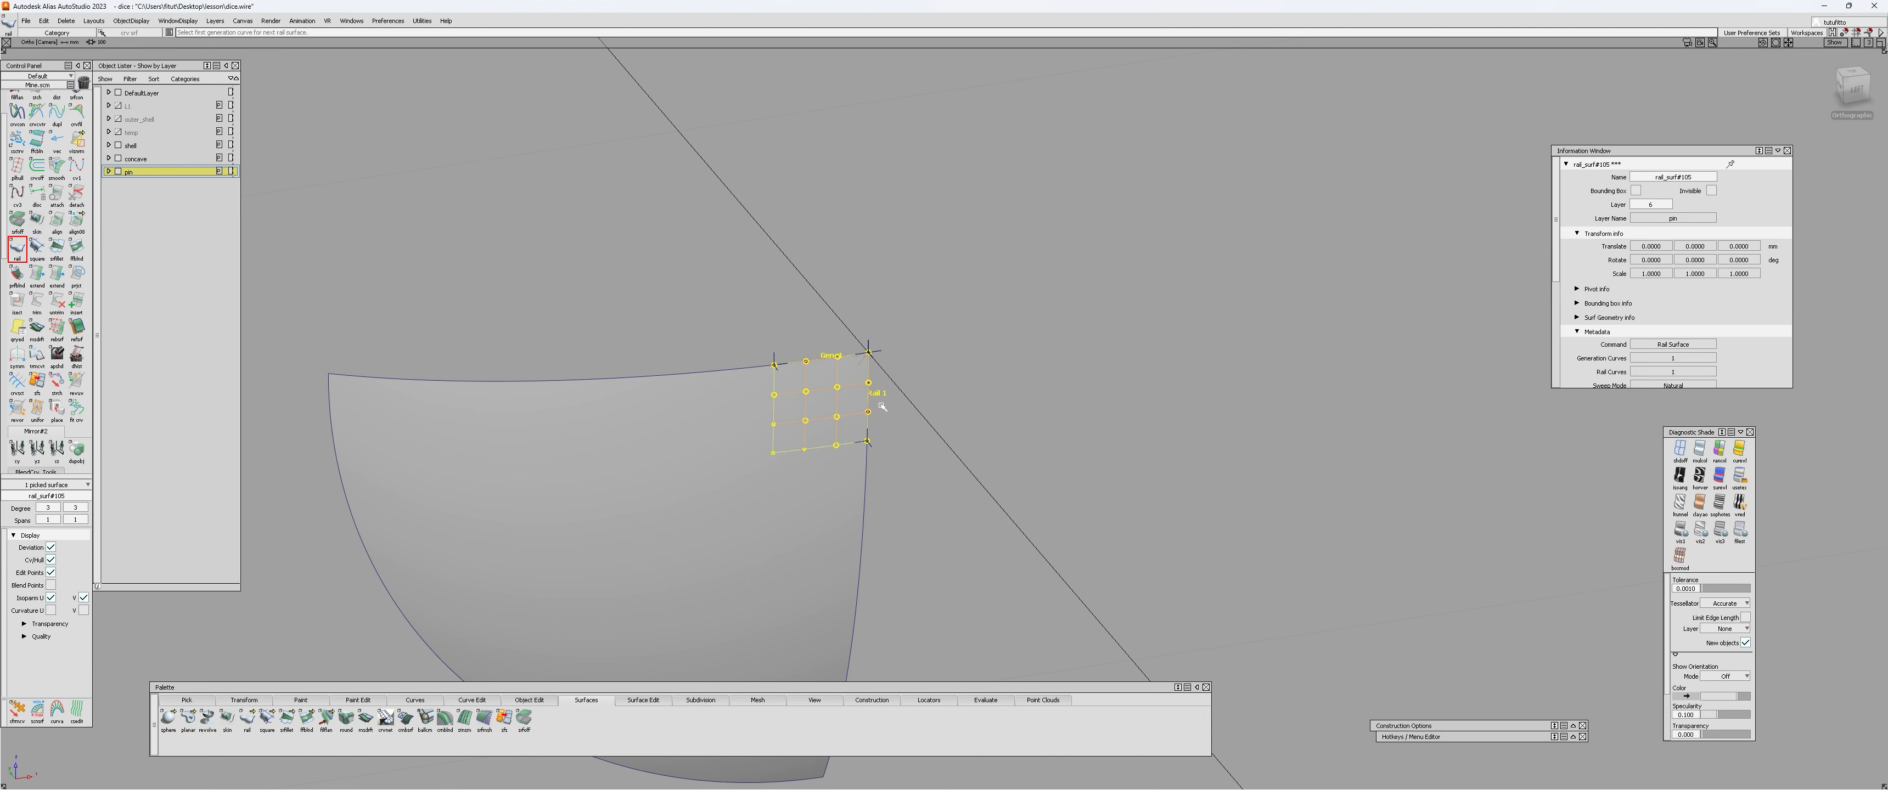
key("q")
Step: Align both free edges of the rail surface to the quarter surface with G2 continuity and Project alignment
left_click(842, 394)
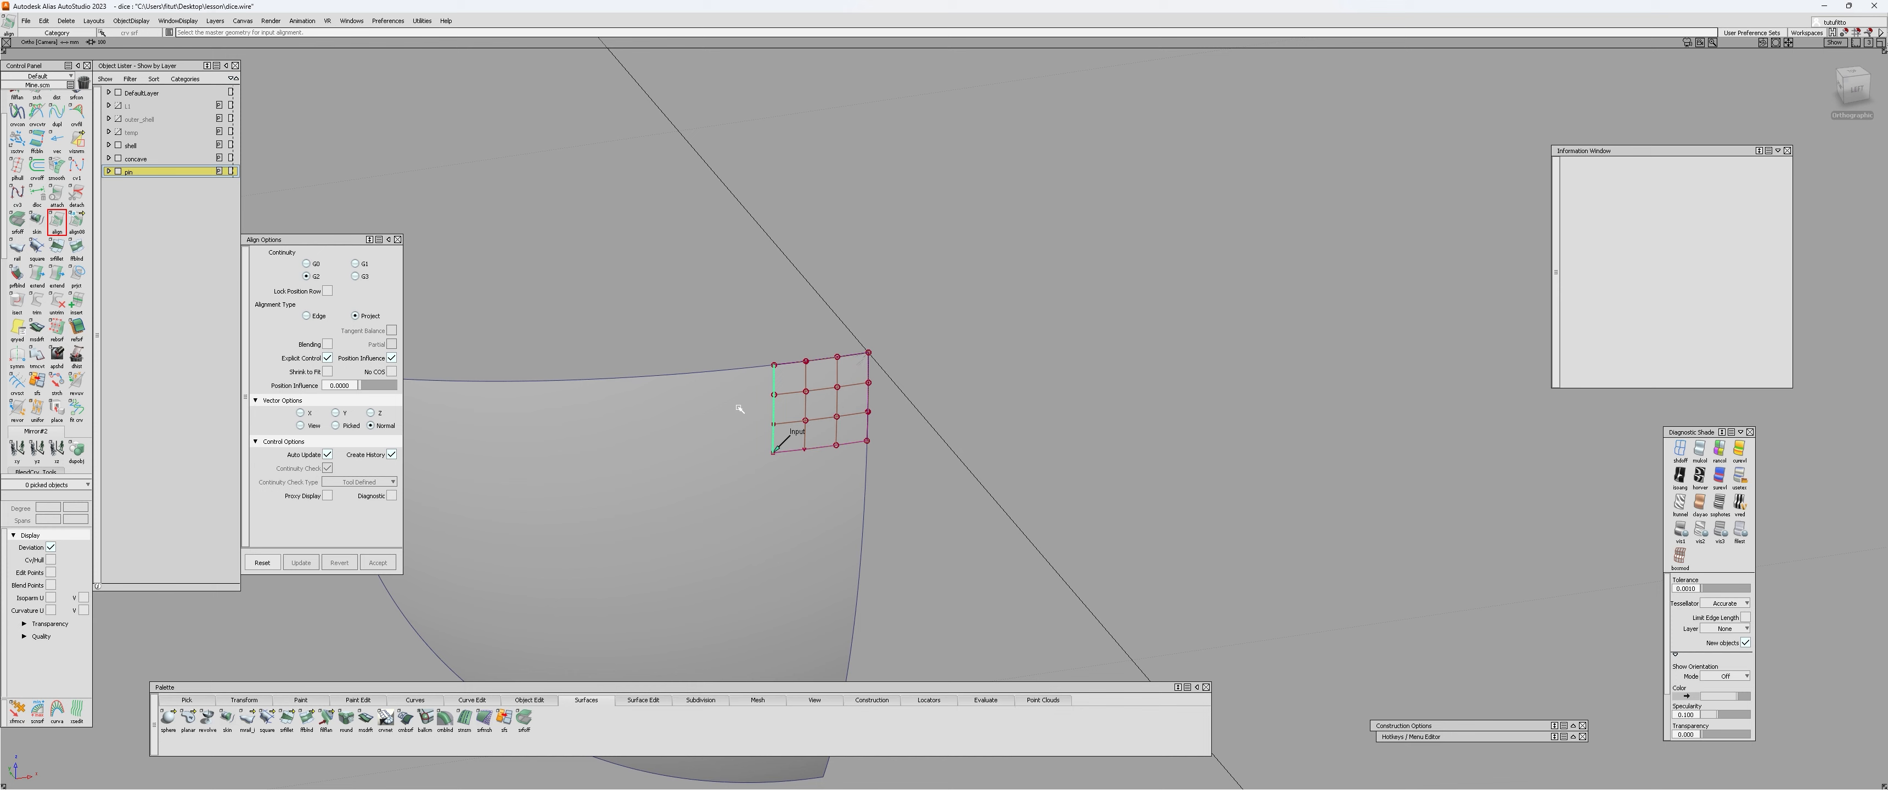
left_click(57, 221)
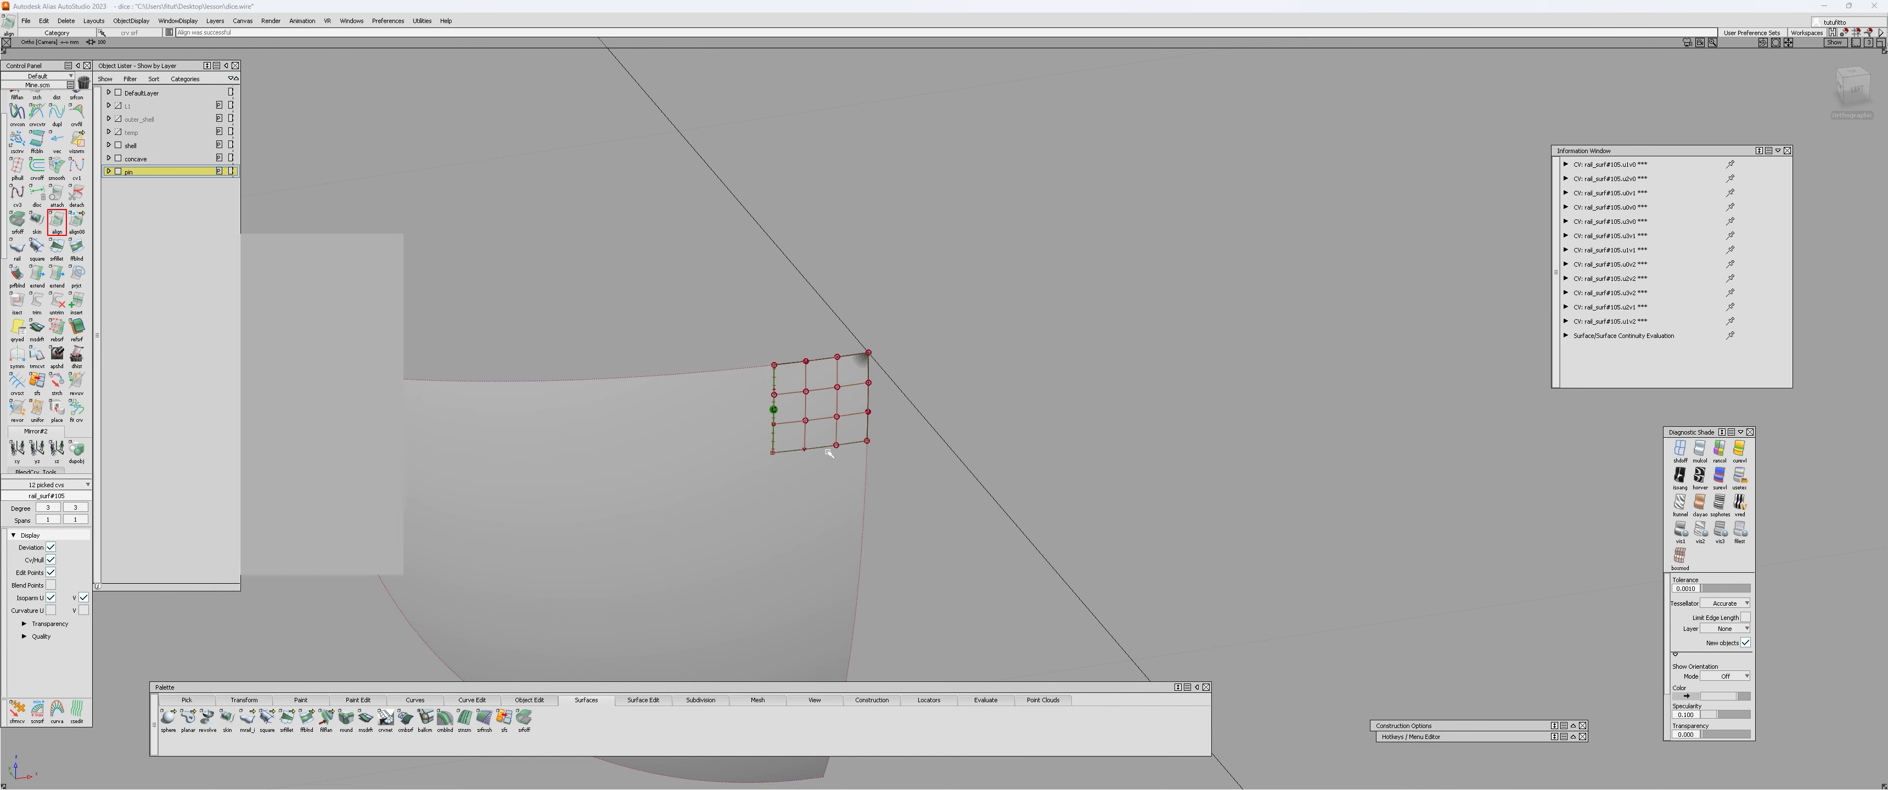
left_click(837, 449)
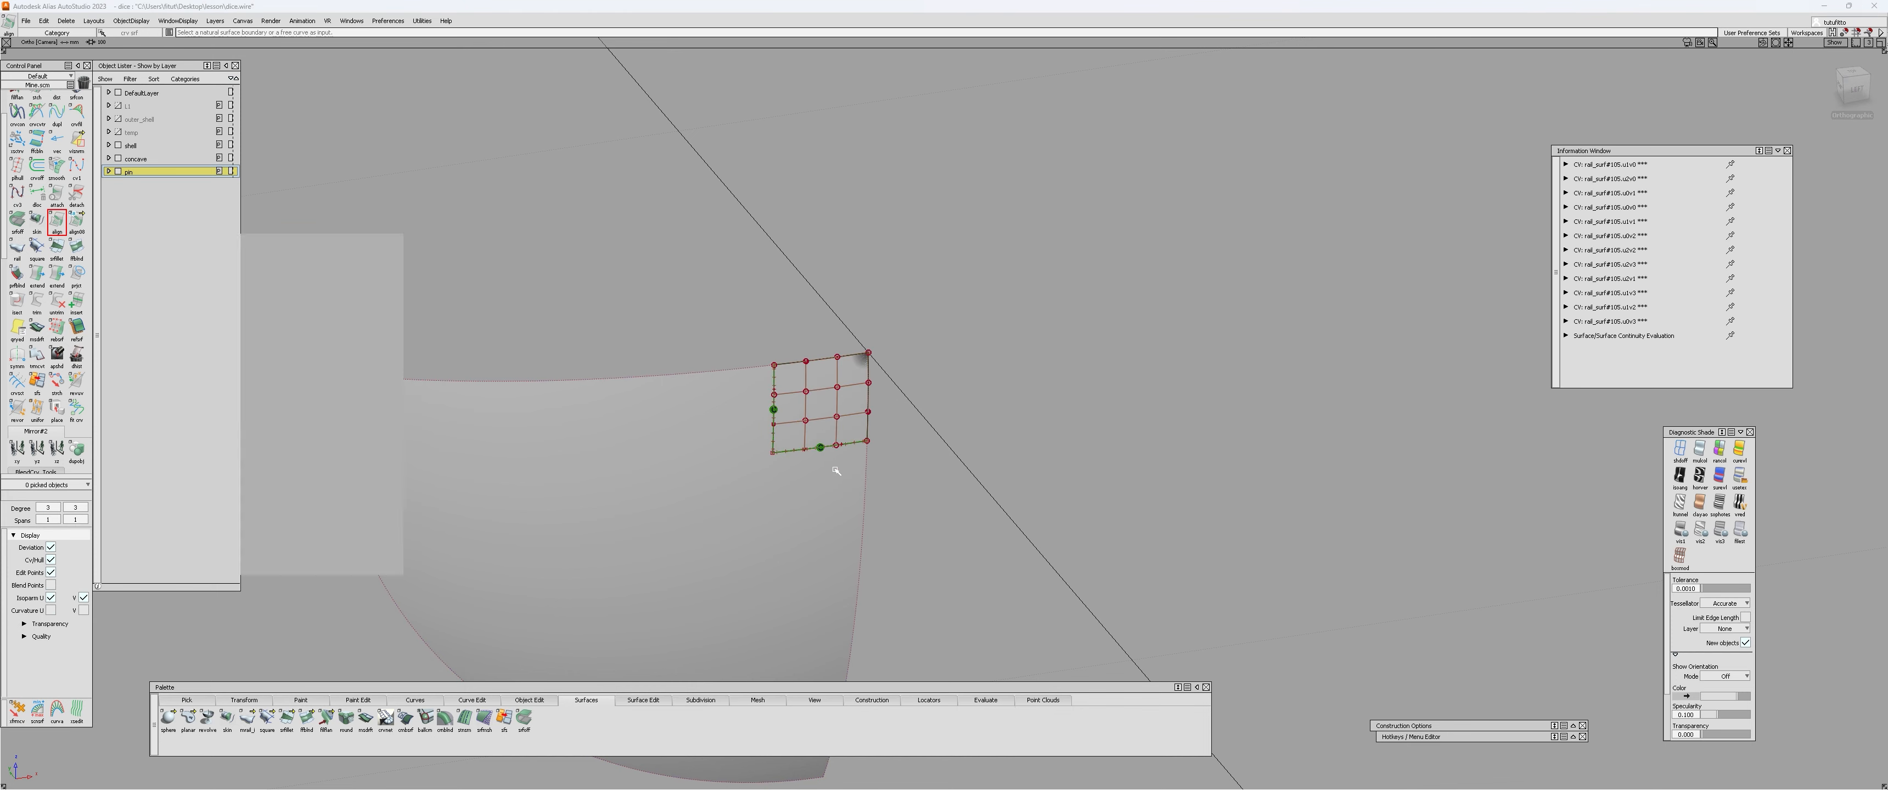
Step: Trim the quarter surface to the outline of the small rail patch, removing its degenerate centre corner
key("t")
left_click(695, 498)
left_click(1808, 776)
key("Escape")
Step: Select the two fitted curves at the edges of the small patch and delete them
right_click_drag(1005, 462, 894, 472, "alt+shift")
left_click_drag(894, 472, 866, 497, "alt+shift")
right_click_drag(894, 437, 962, 343, "alt+shift")
key("m")
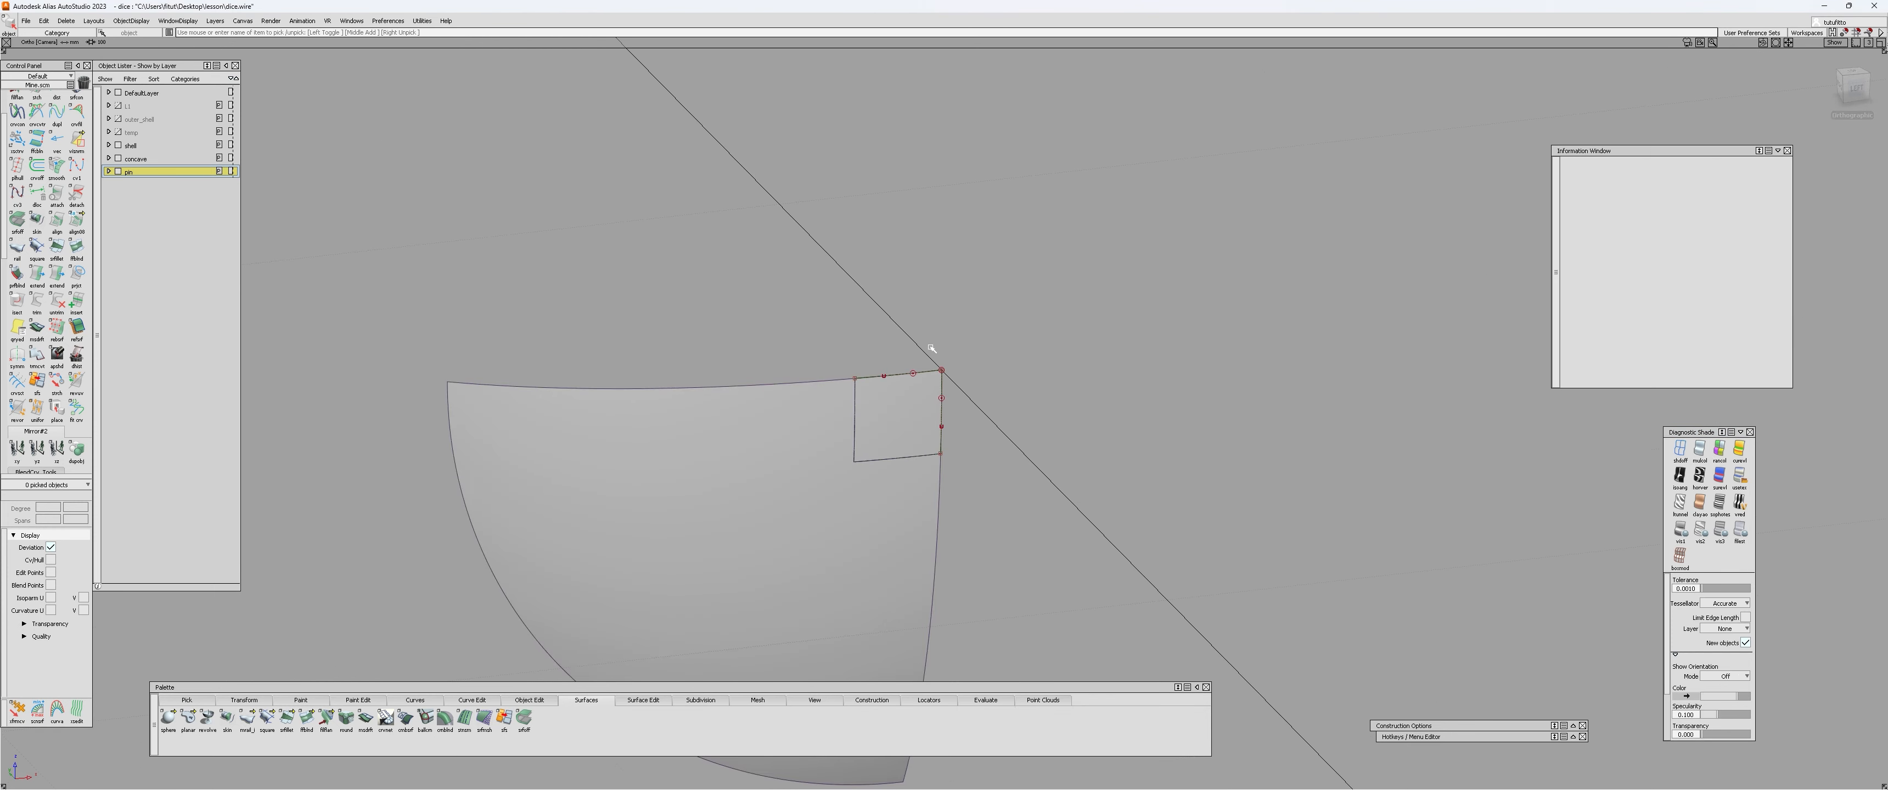
left_click_drag(931, 351, 915, 352, "ctrl+shift")
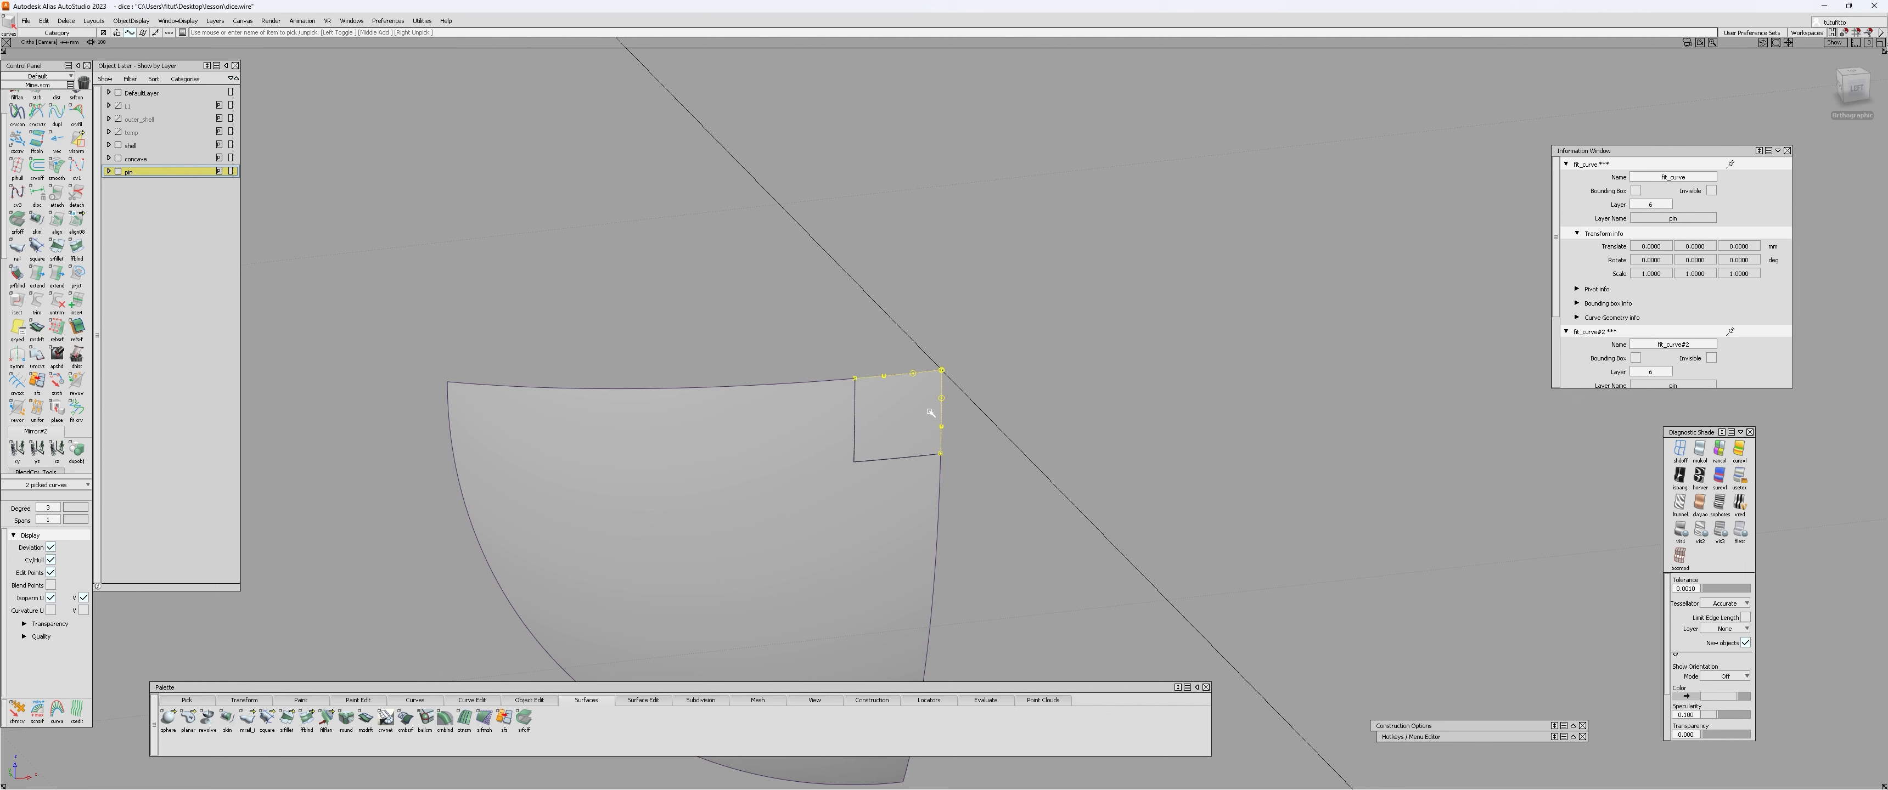
key("Delete")
key("Return")
Step: Select the trimmed quarter surface and the small patch, delete their construction history, and clear the selection
left_click_drag(925, 409, 800, 425, "ctrl+shift")
right_click_drag(800, 425, 791, 459, "alt+shift")
left_click_drag(791, 458, 861, 408, "ctrl+shift")
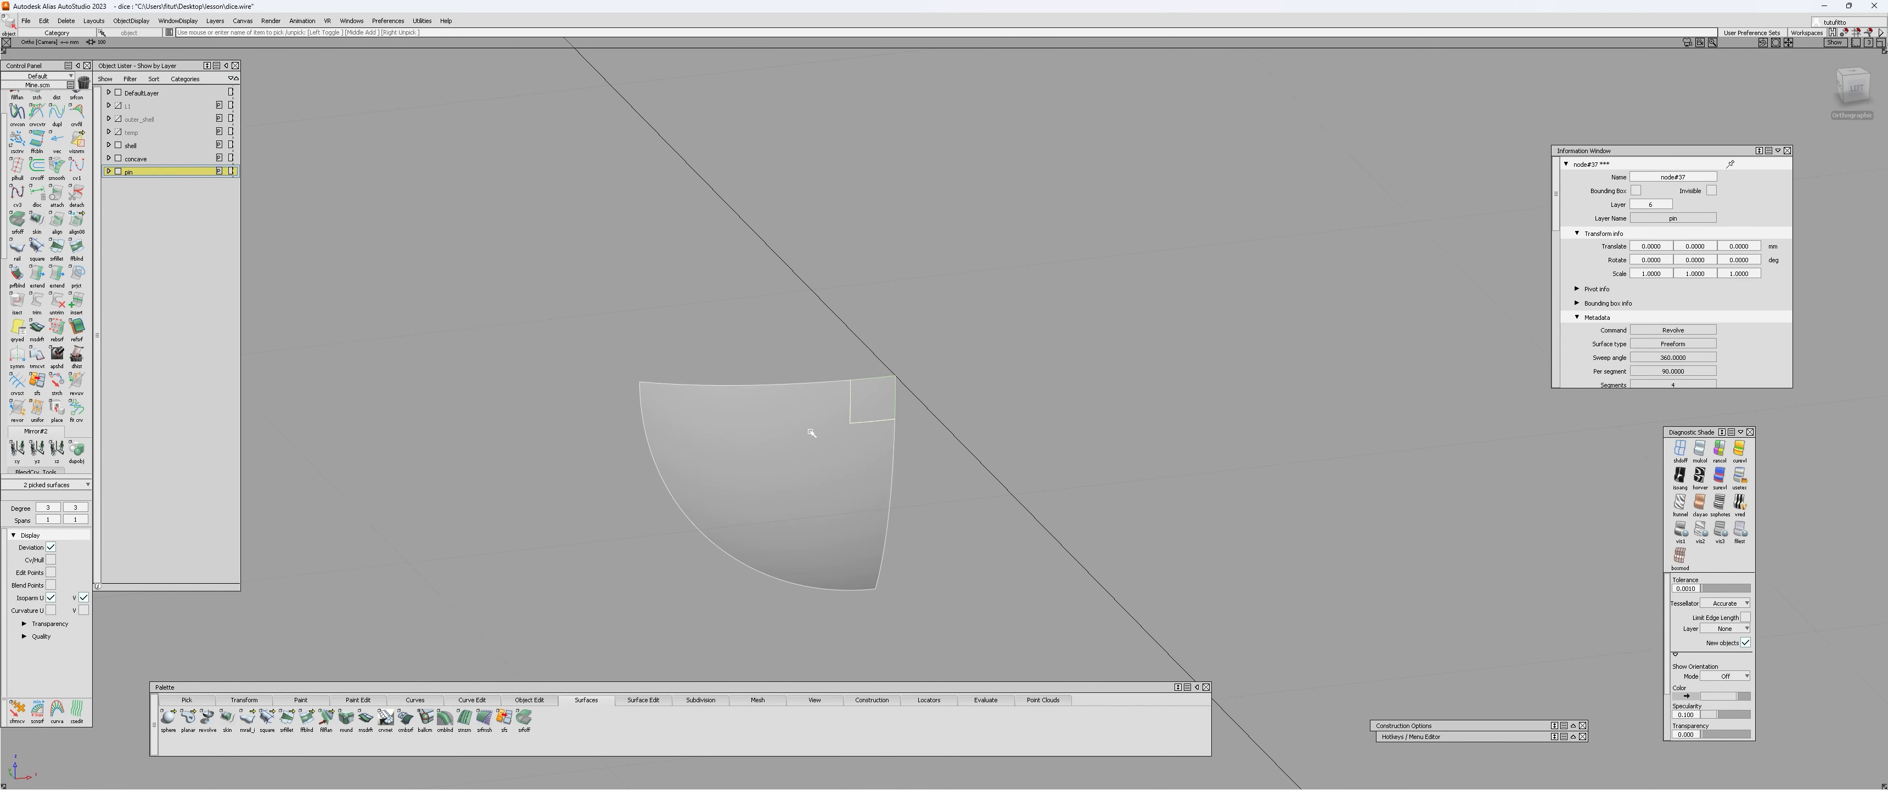
key("shift+d")
key("Return")
left_click(792, 419)
left_click(793, 419)
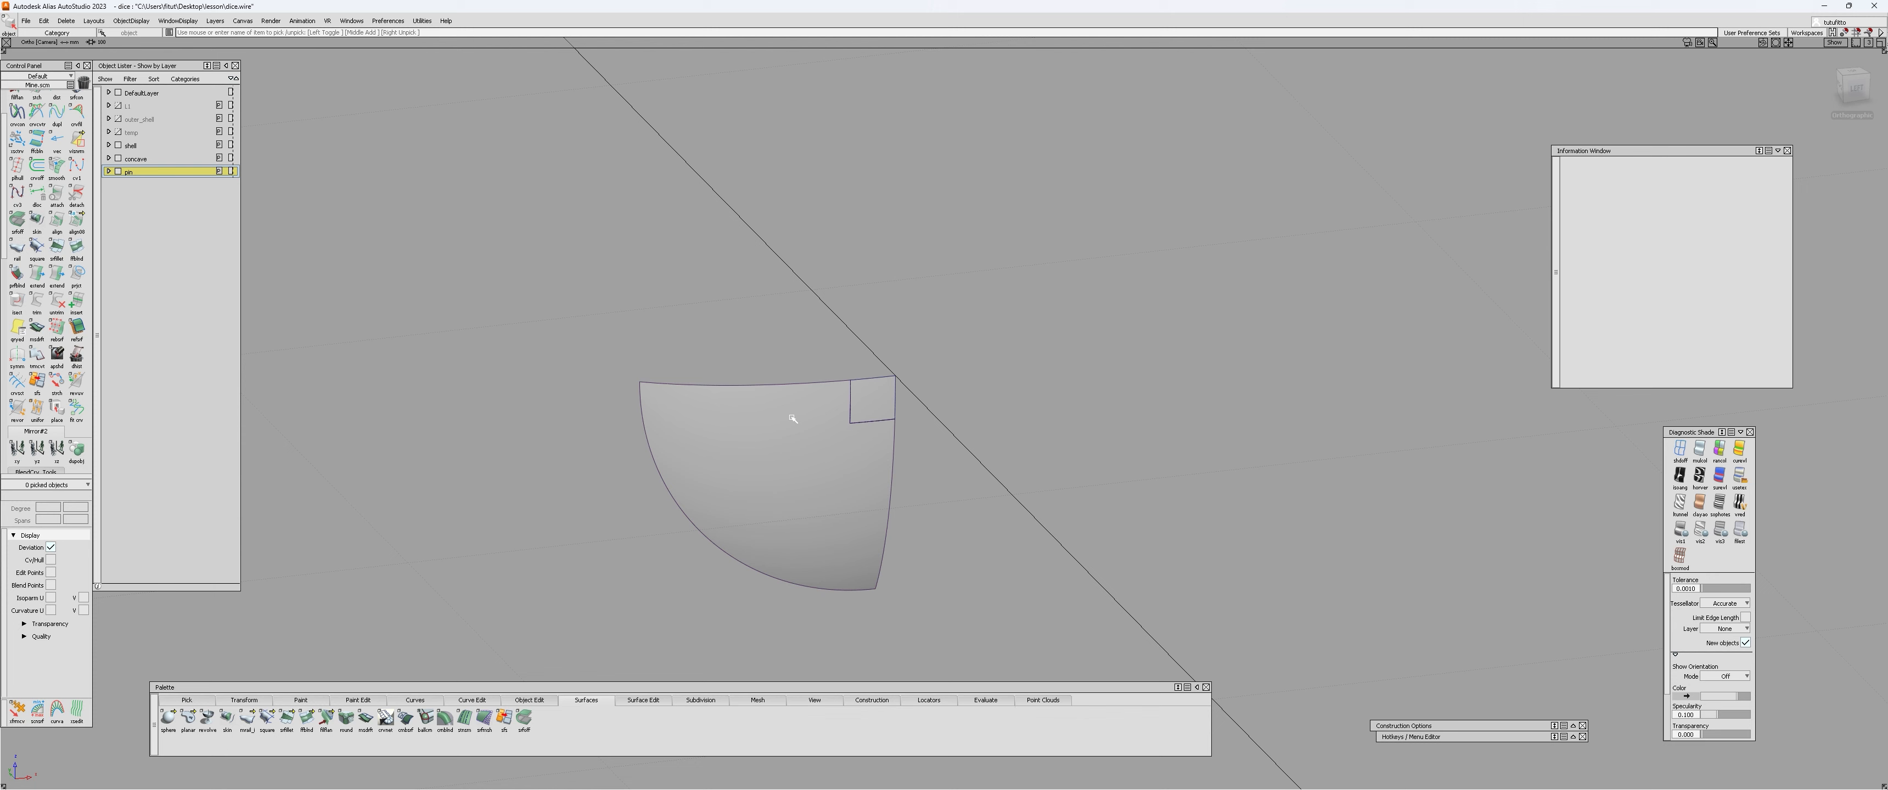
Step: Mirror the trimmed quarter surface and the small centre patch across both axes to complete the full circular cap
left_click_drag(792, 417, 872, 401, "ctrl+shift")
left_click(872, 401)
left_click(804, 422)
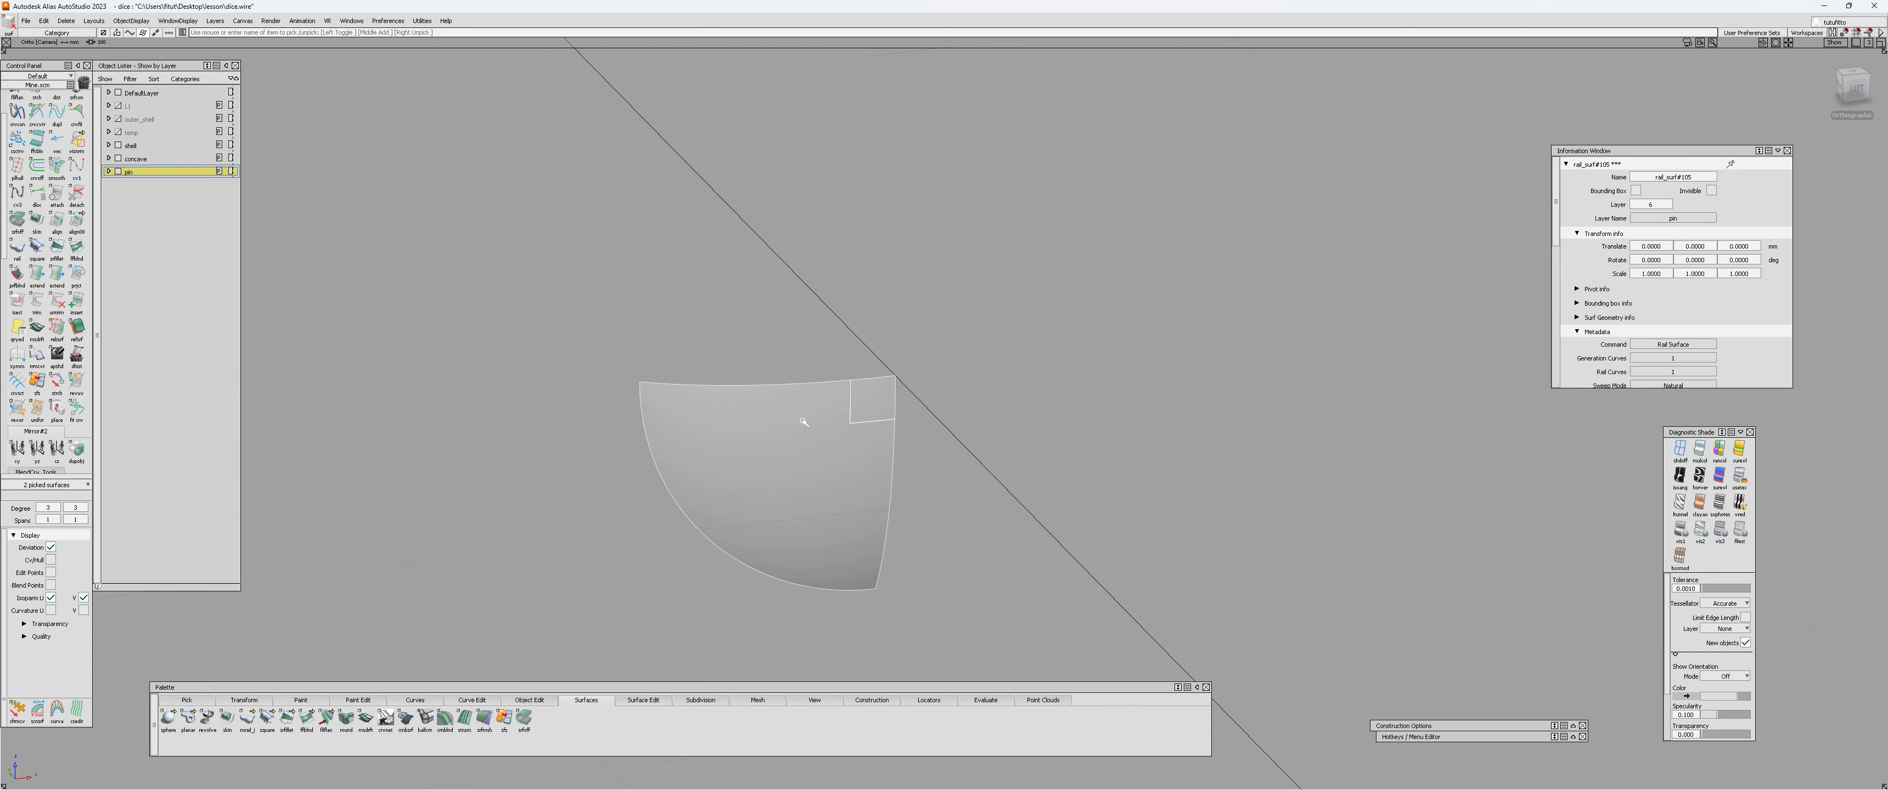
left_click_drag(694, 413, 981, 527, "alt+shift")
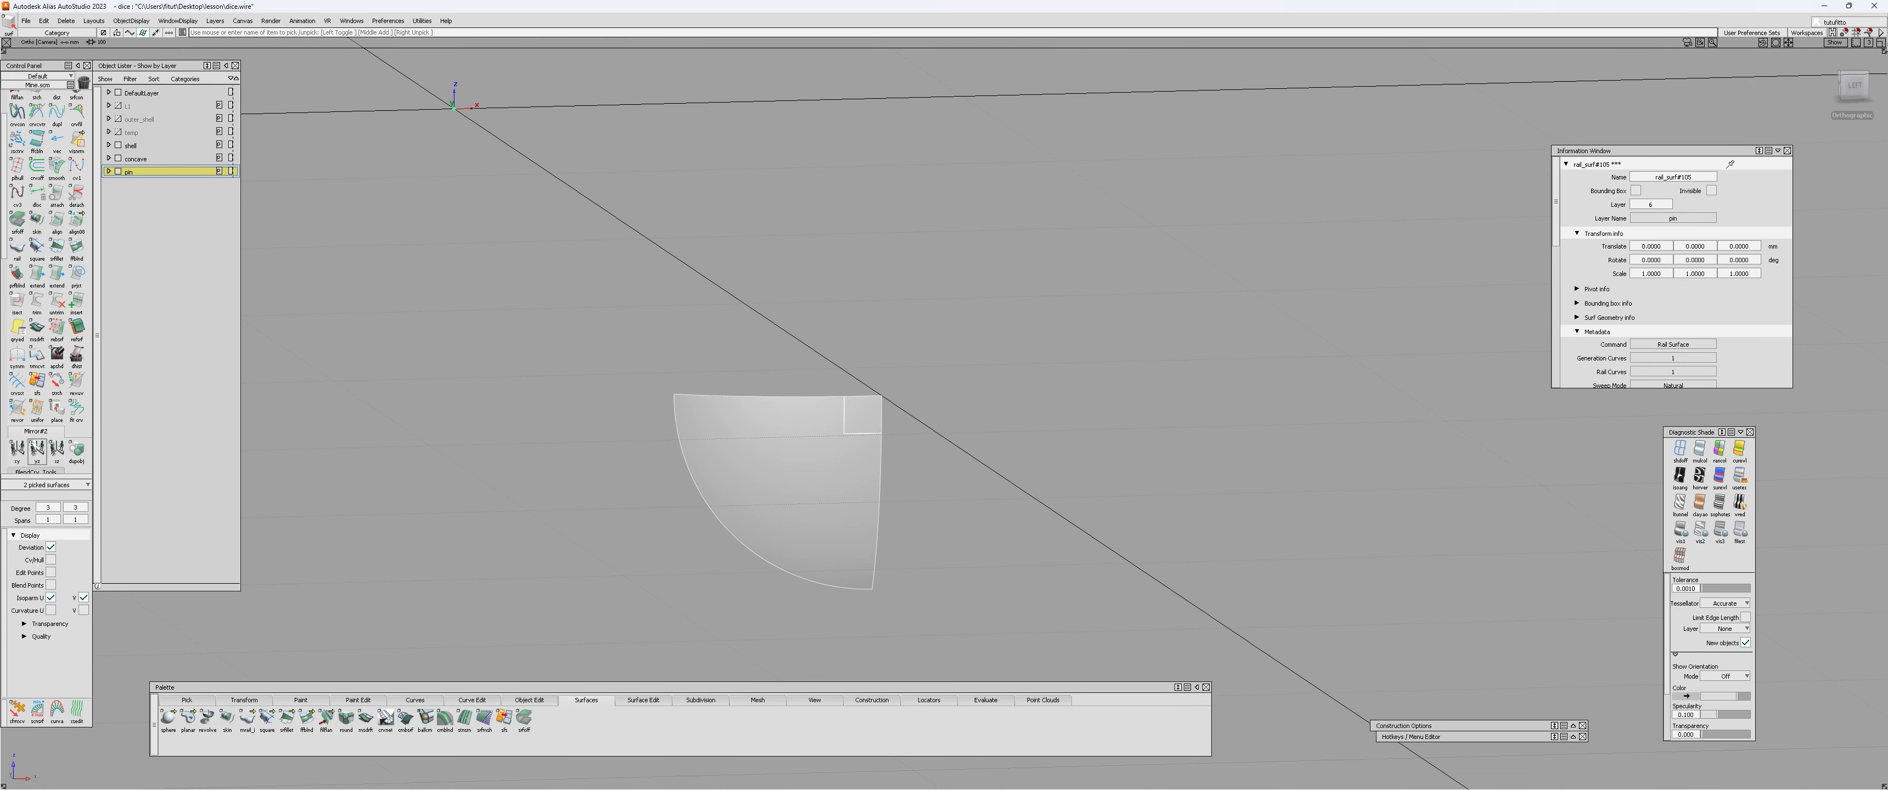
left_click(37, 449)
left_click(16, 449)
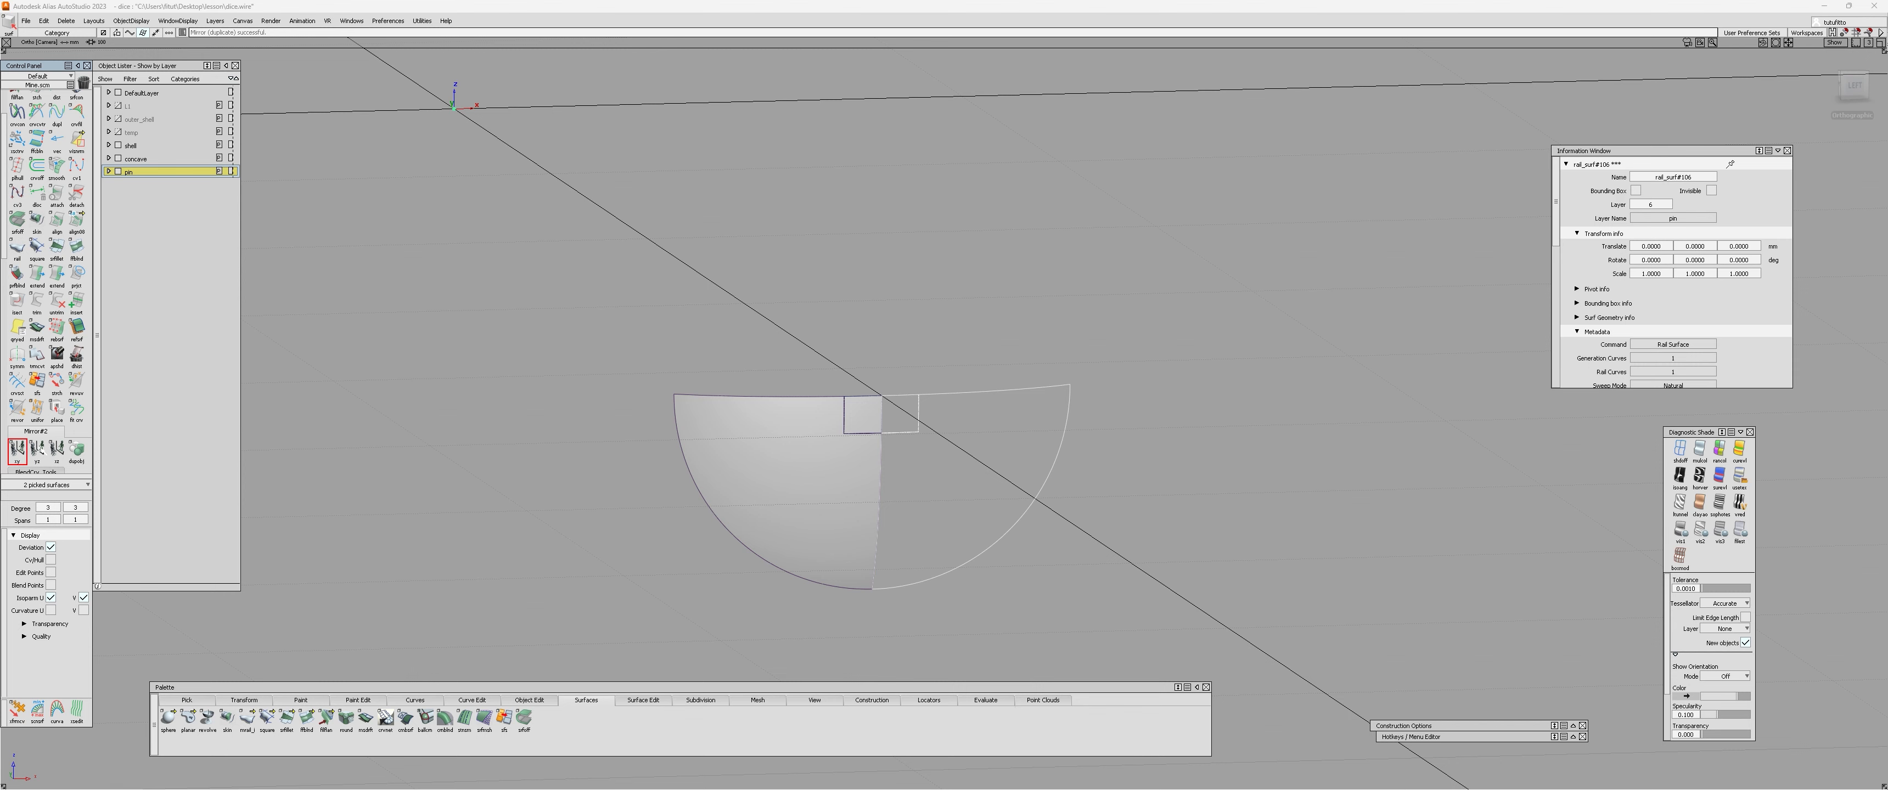
left_click(37, 449)
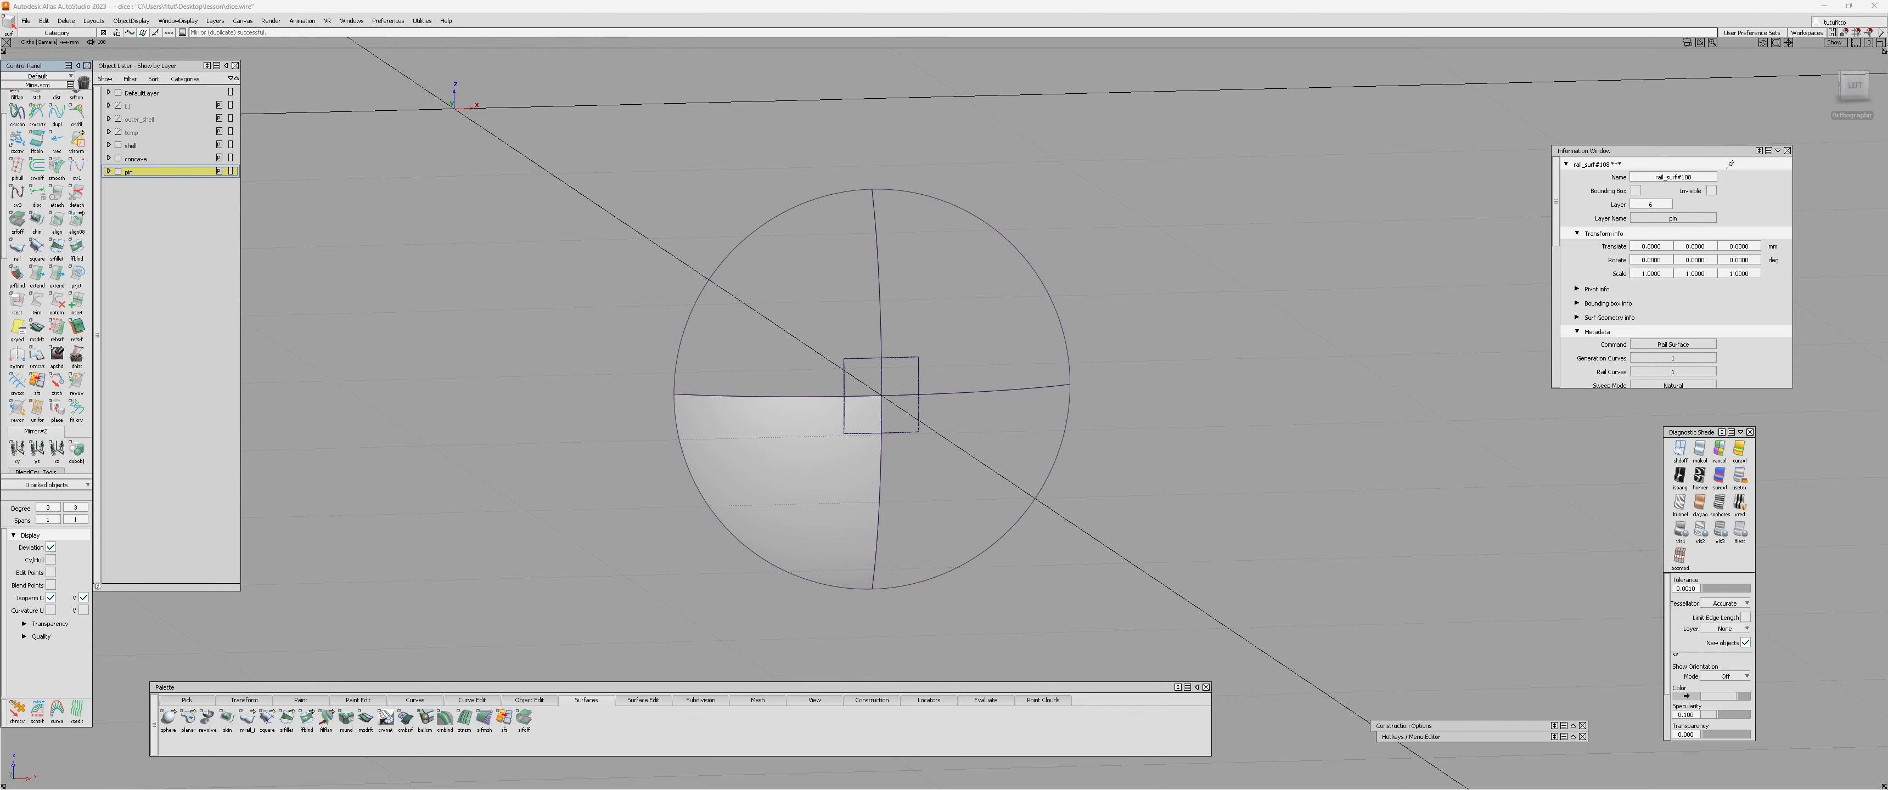
Step: Select all the surfaces of the completed cap and bring the hidden dice geometry back into view
left_click(1486, 454)
left_click_drag(1487, 454, 1444, 431, "alt+shift")
left_click_drag(725, 304, 927, 447)
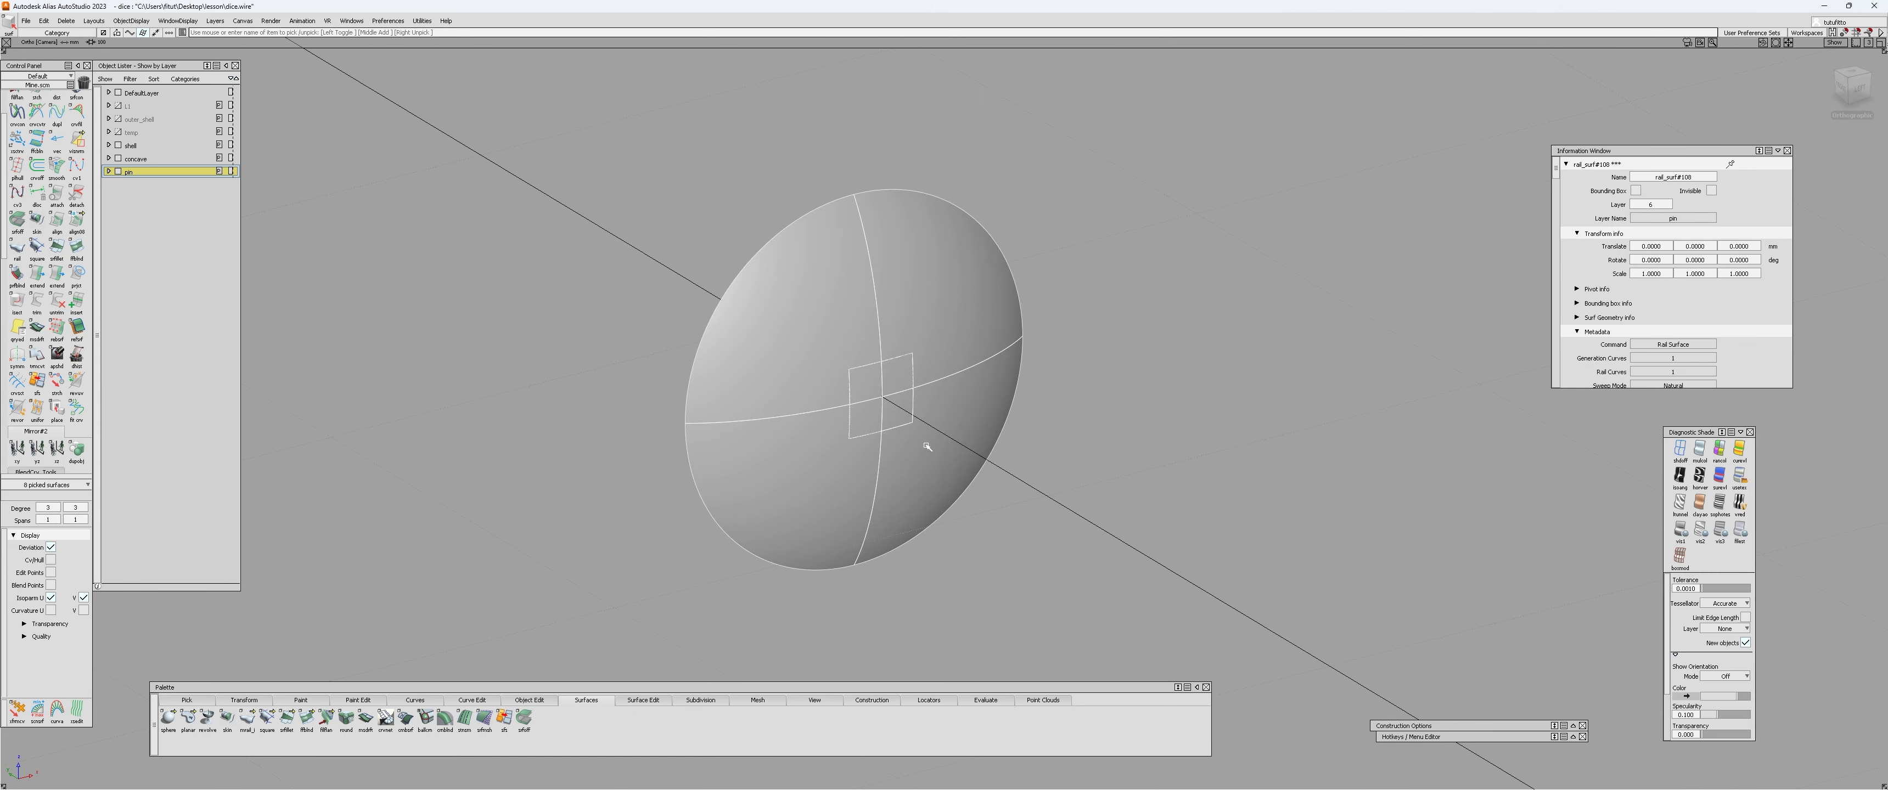
mouse_move(1006, 389)
left_mouse_down("alt+shift")
mouse_move(566, 522)
mouse_move(1006, 388)
left_mouse_up("alt+shift")
key("ctrl+z")
right_click_drag(1007, 389, 916, 388, "alt+shift")
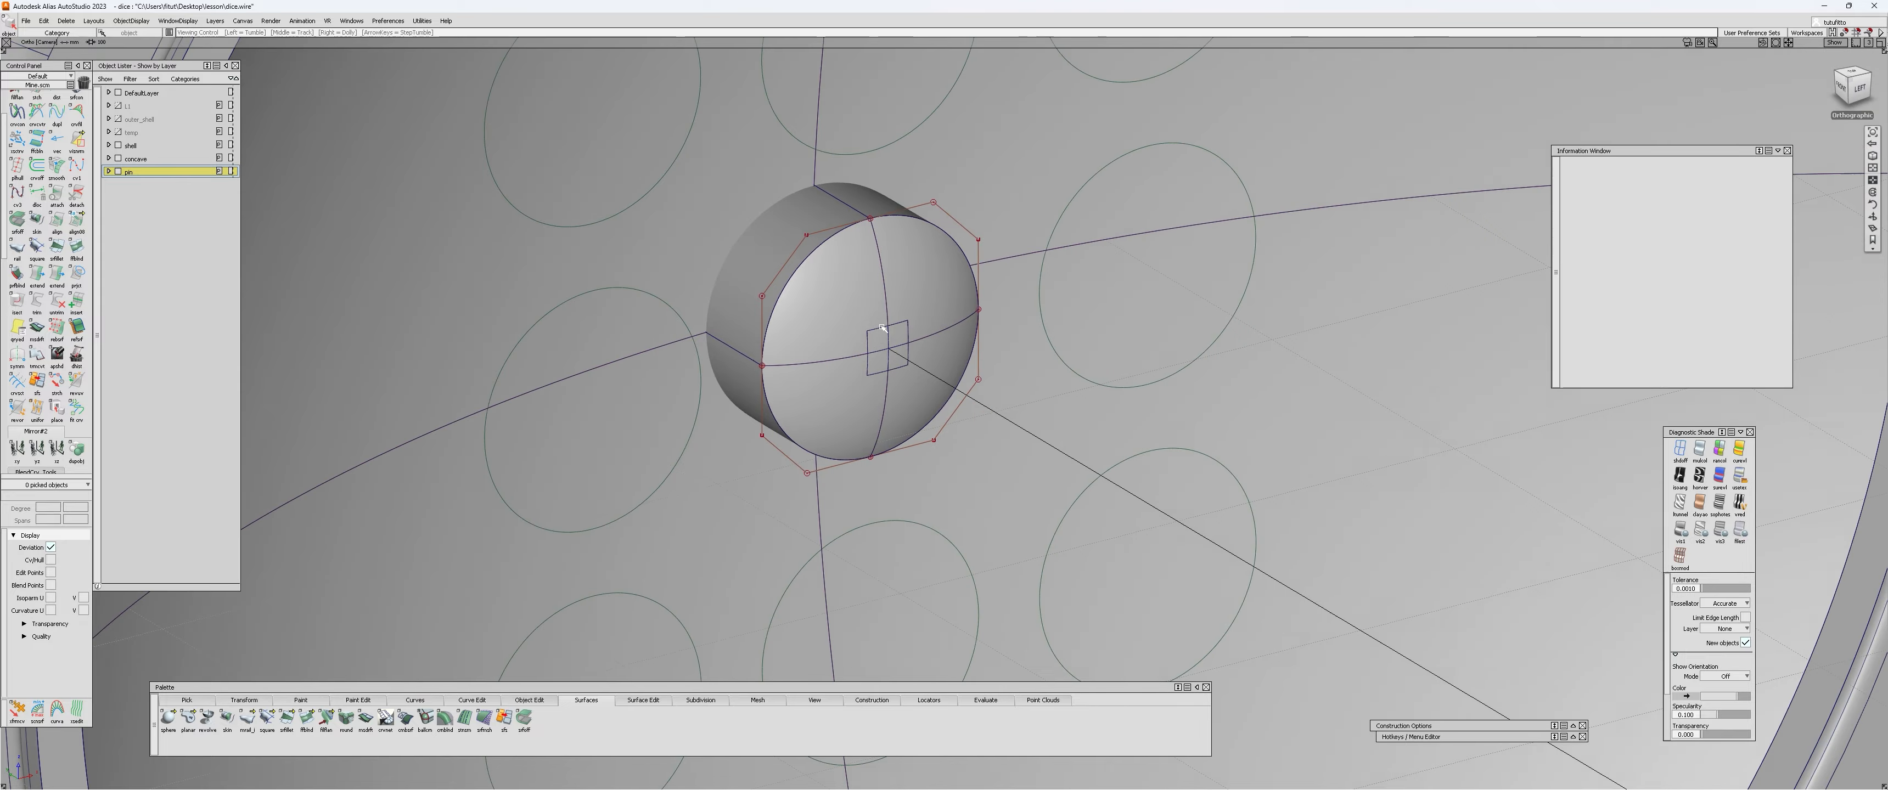
Step: Set up a chord Surface Fillet with explicit control off and a chordal length of 0.3
left_click_drag(916, 389, 741, 304, "alt+shift")
right_click_drag(742, 304, 792, 287, "alt+shift")
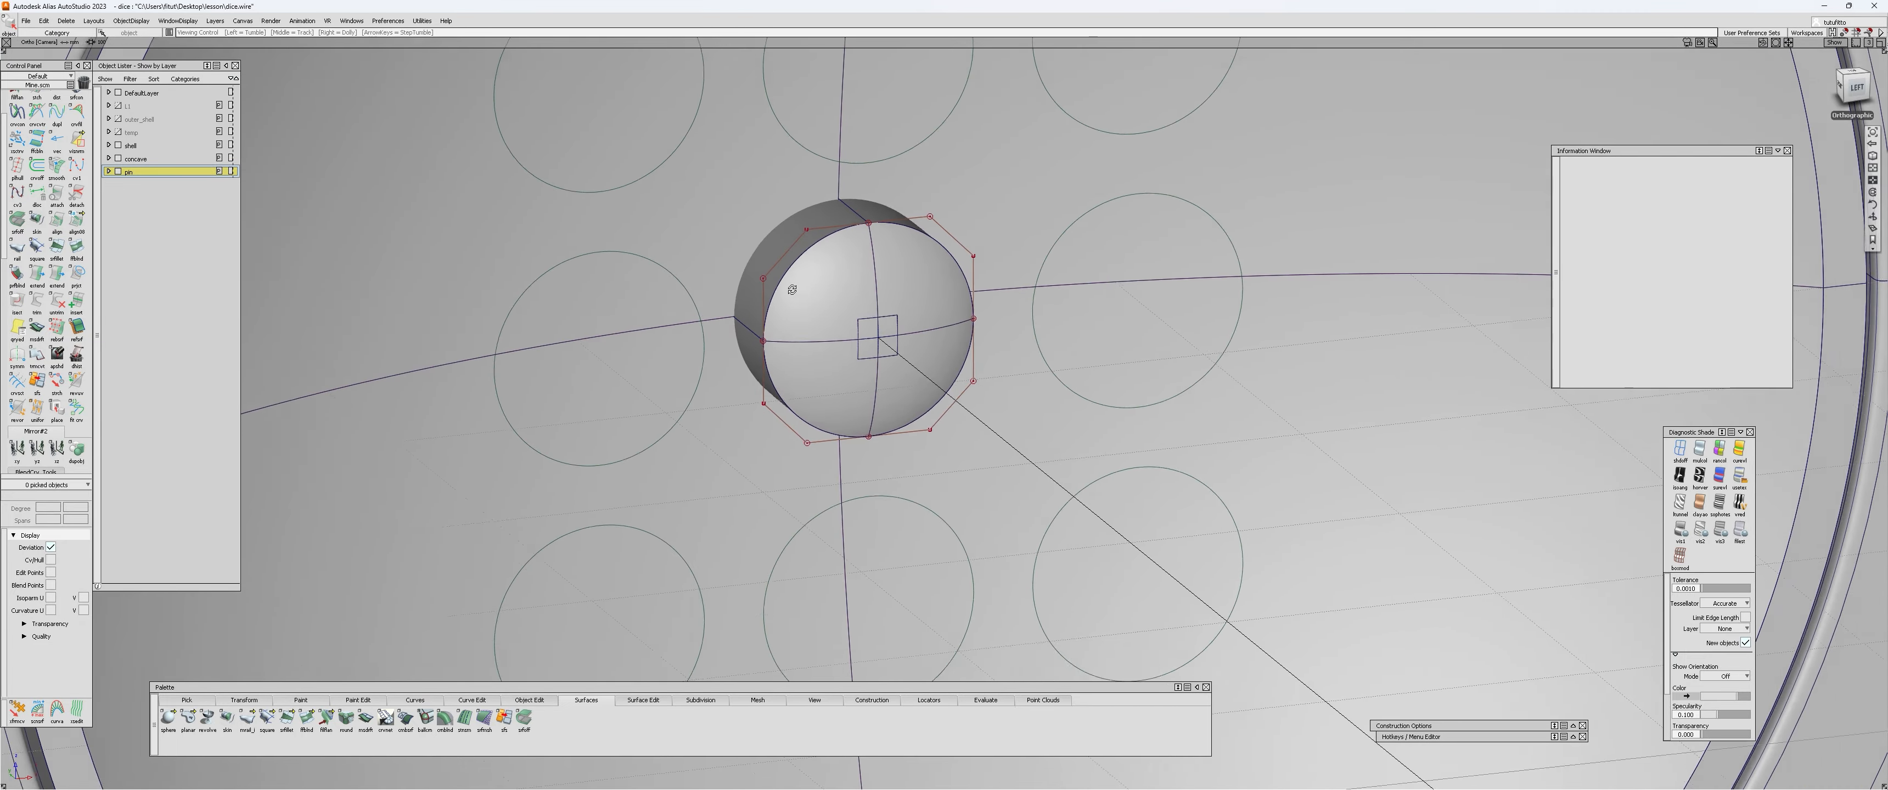
left_click_drag(792, 287, 722, 330, "alt+shift")
right_click_drag(722, 330, 800, 205, "alt+shift")
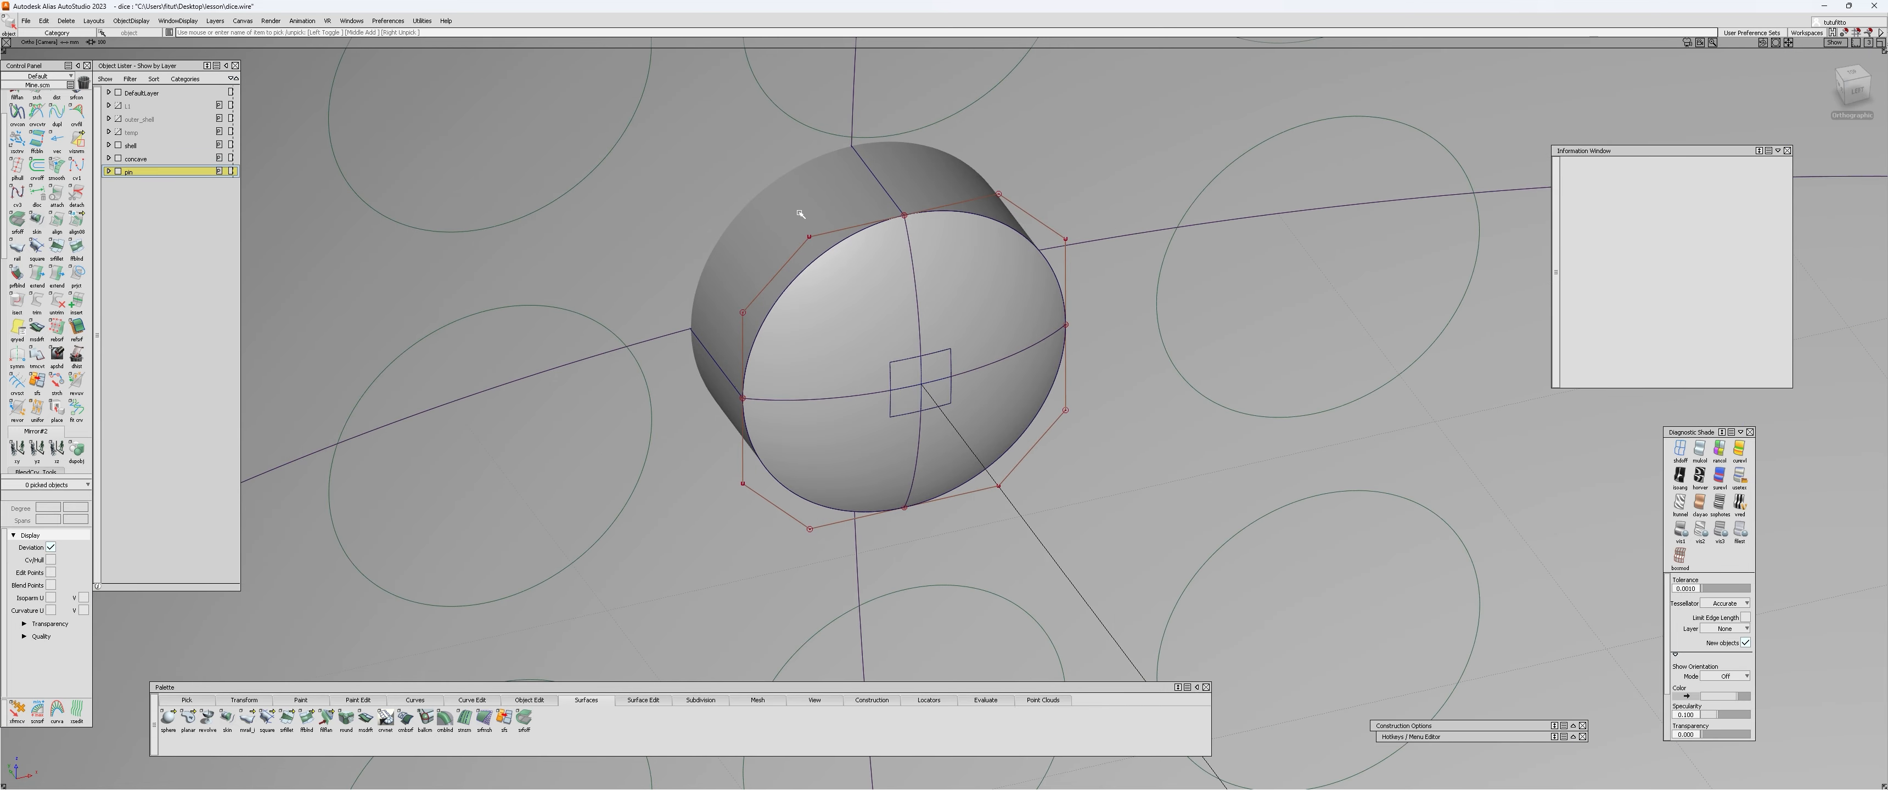
key("f")
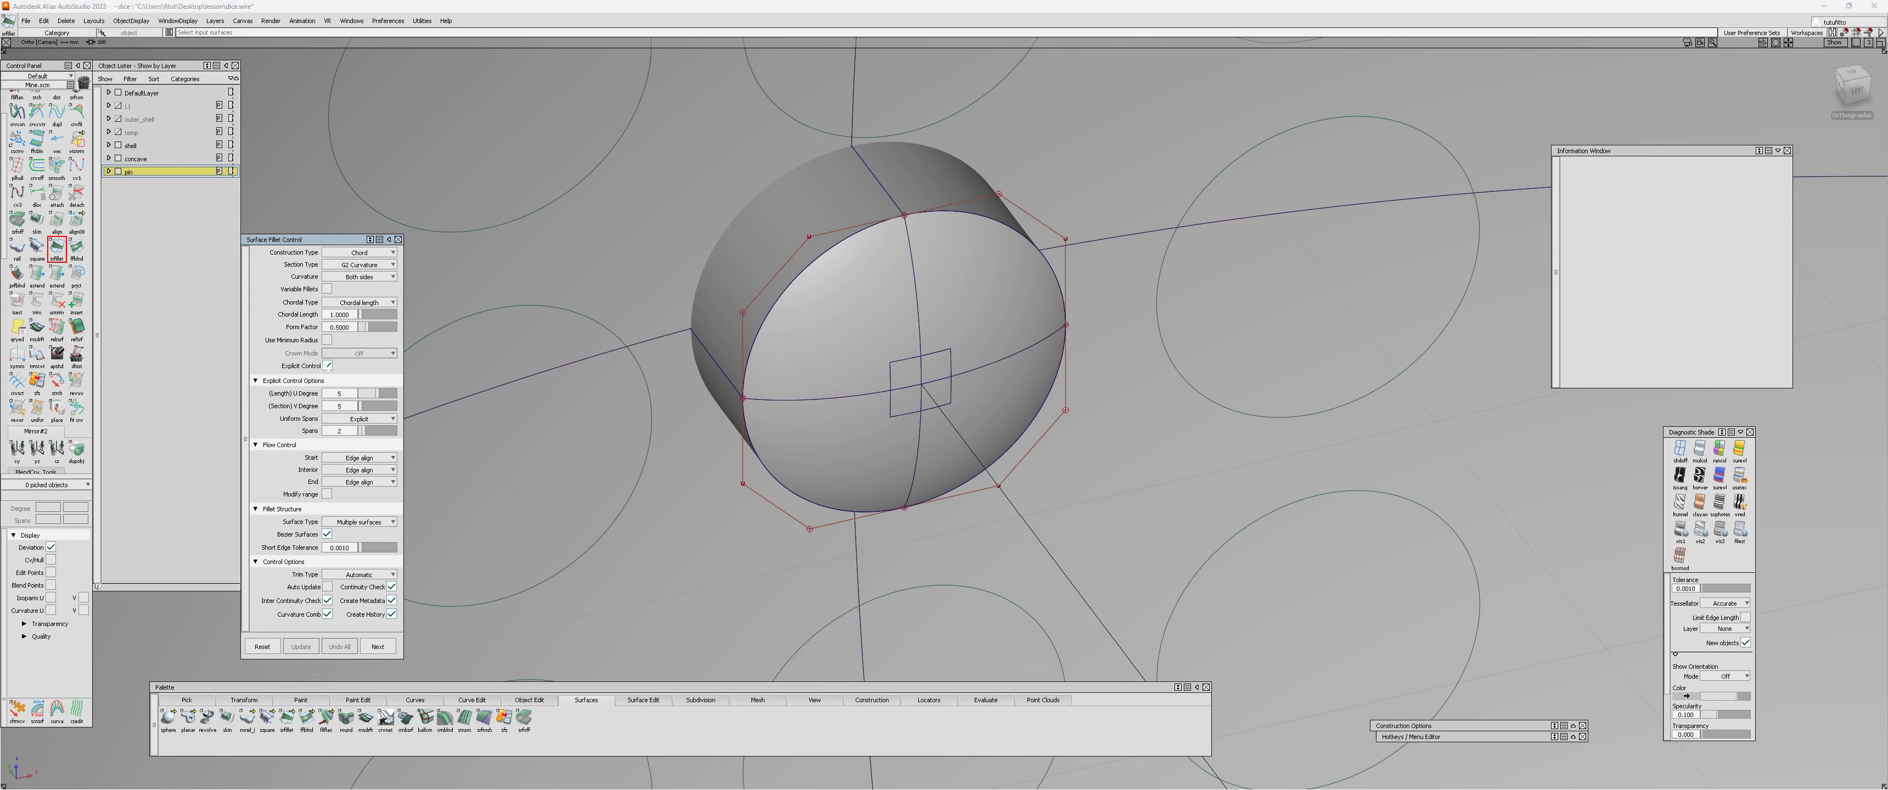
left_click(328, 364)
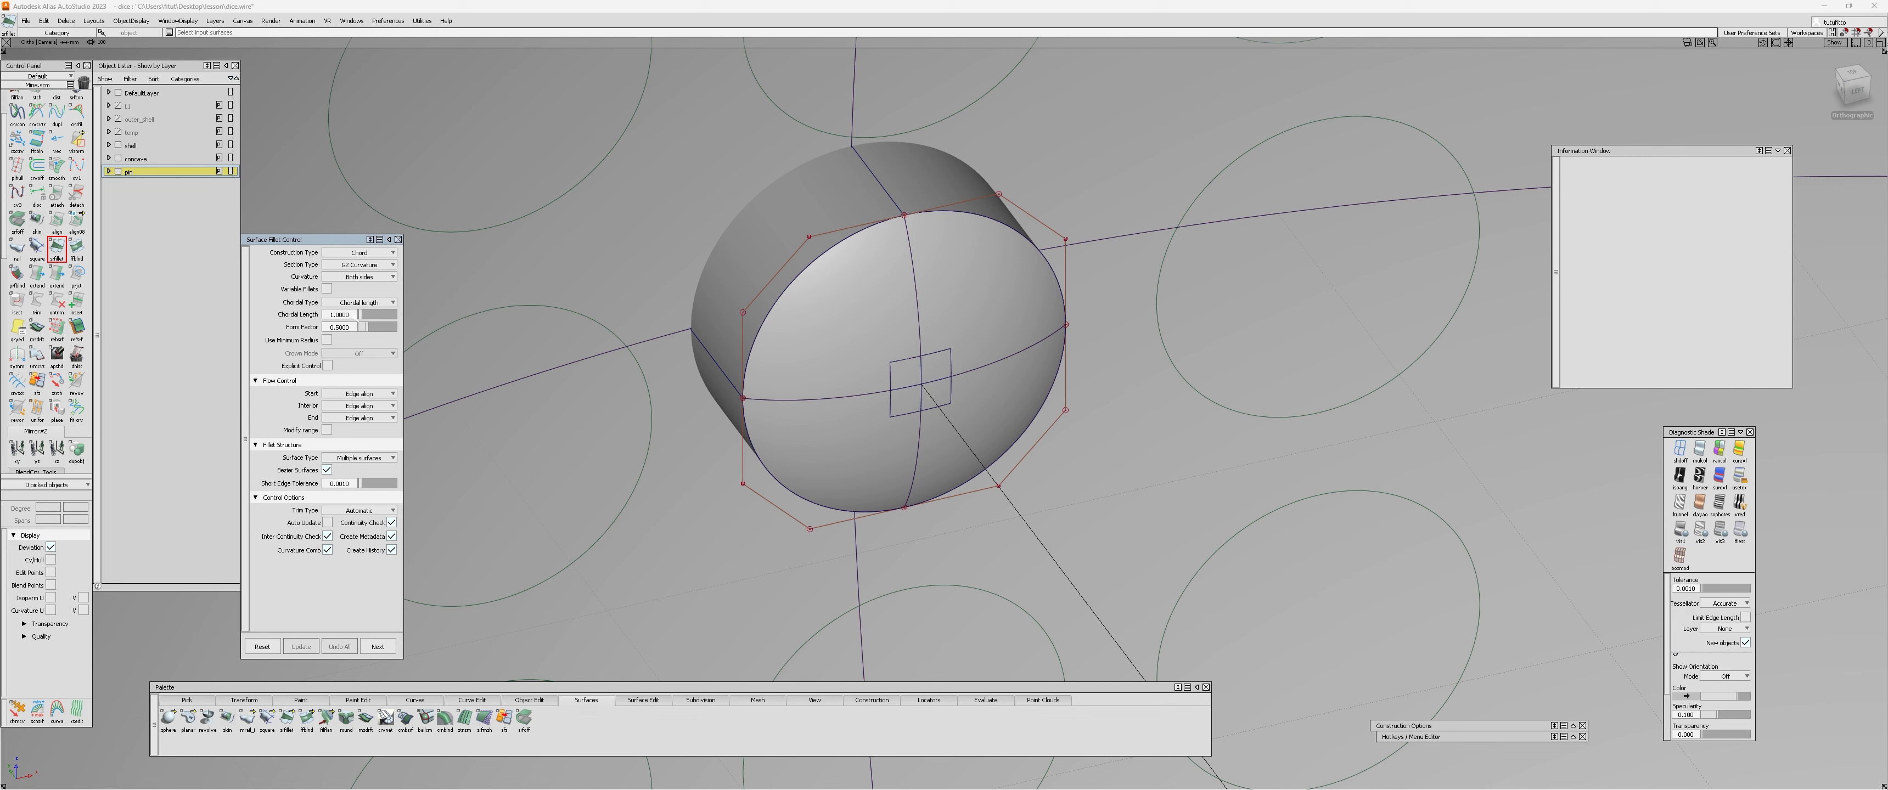
left_click(350, 315)
type("0")
Step: Build the fillet between the pin's cylinder walls and the cap surfaces all around the rim
left_click(830, 203)
left_click(1041, 272)
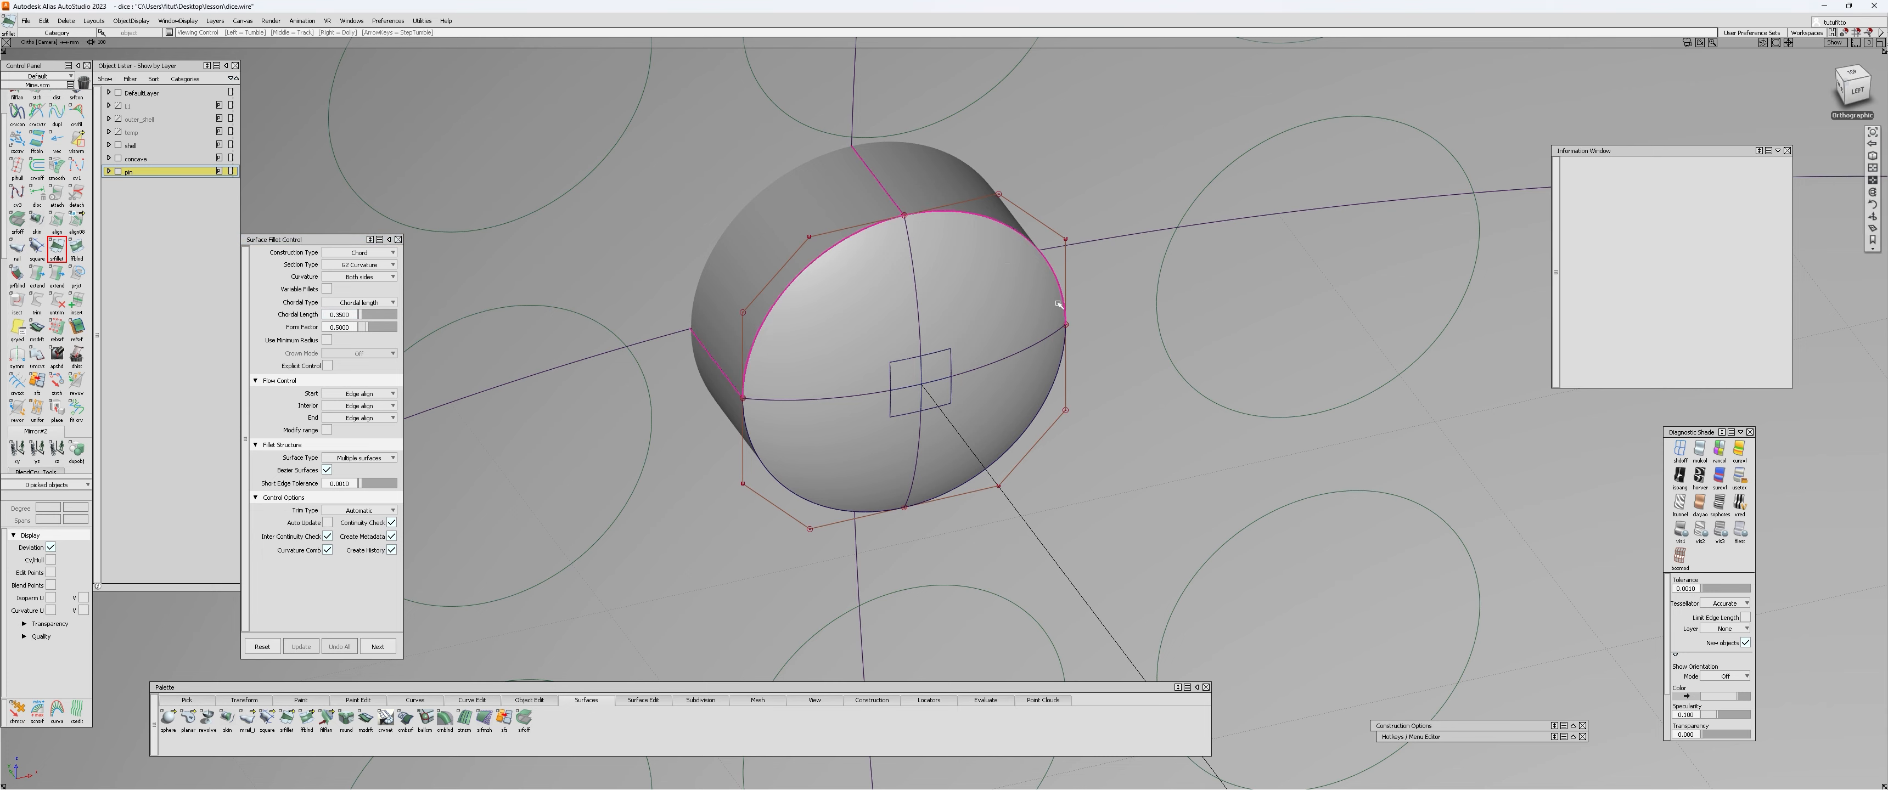
left_click_drag(1057, 304, 974, 293, "alt+shift")
left_click(1082, 449)
left_click_drag(1083, 450, 1083, 434, "alt+shift")
left_click(740, 514)
left_click(828, 455)
left_click_drag(1099, 227, 1063, 292, "alt+shift")
right_click_drag(1062, 292, 909, 182, "alt+shift")
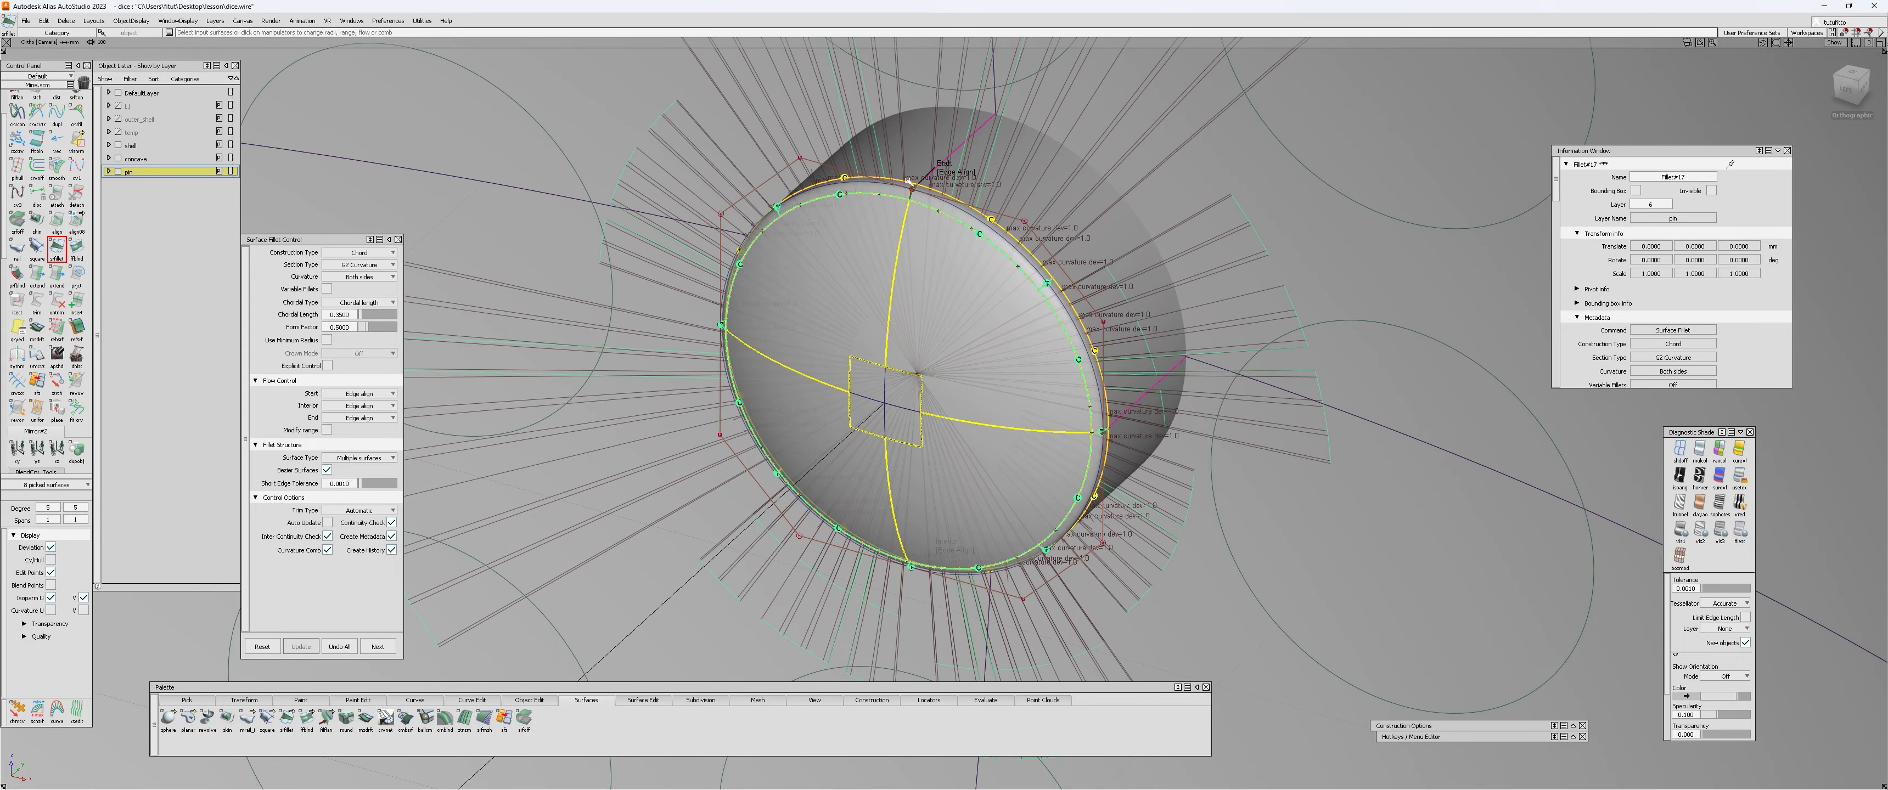
Step: Raise the rim fillet's chordal length to 0.4 and turn off its curvature comb
left_click_drag(968, 233, 675, 480, "alt+shift")
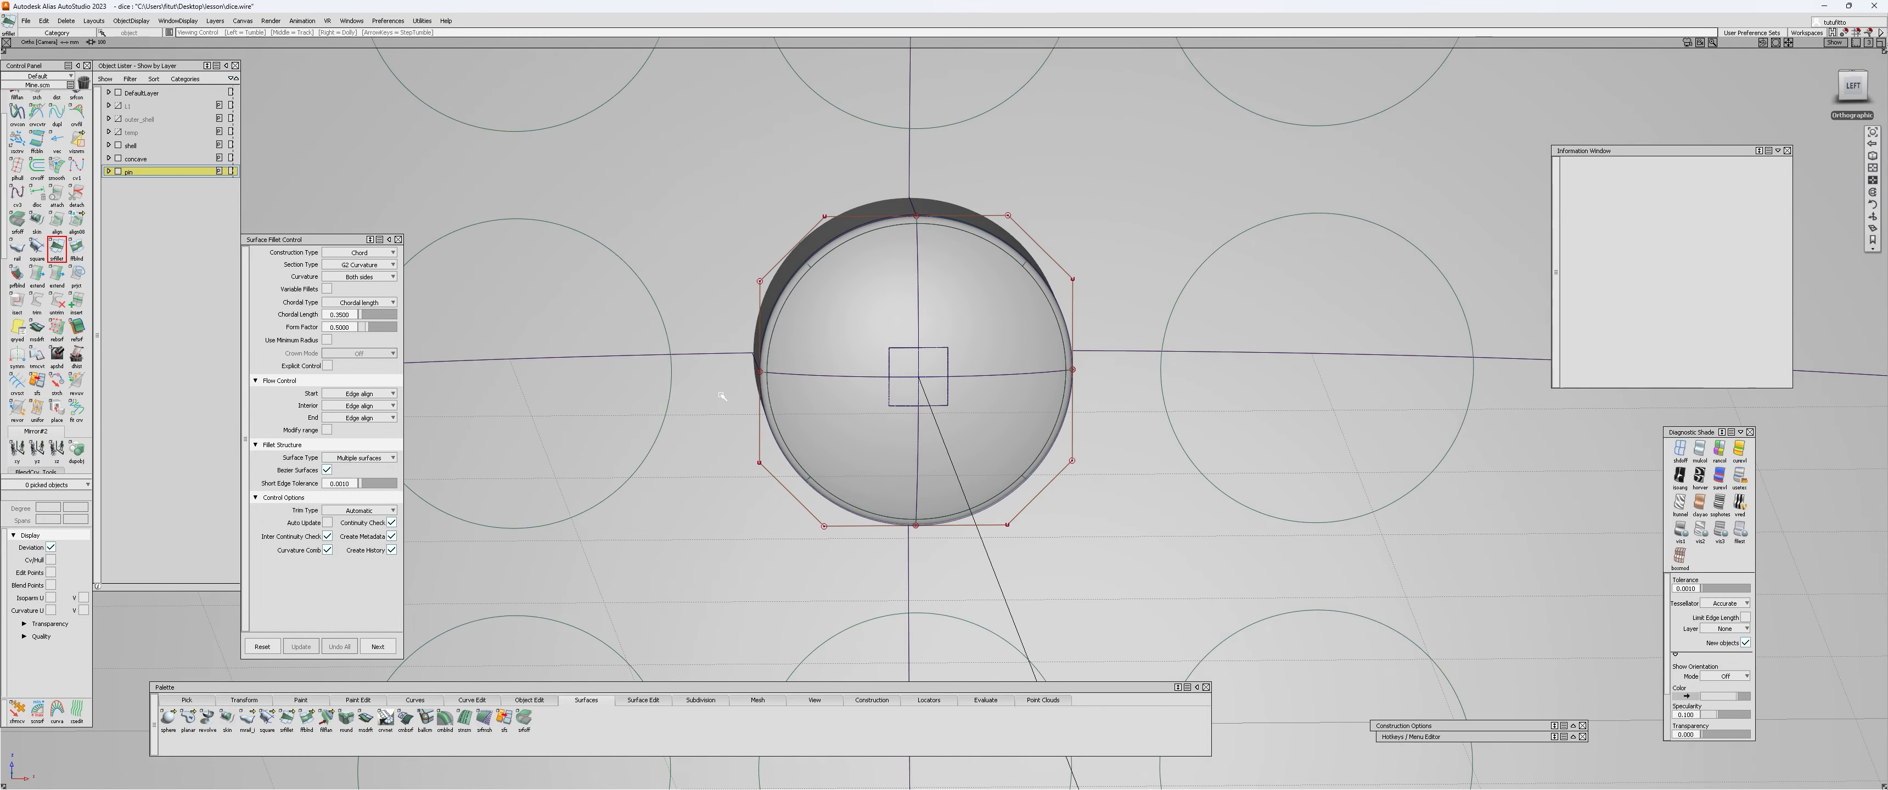
right_click_drag(674, 480, 878, 307, "alt+shift")
left_click_drag(879, 308, 798, 415, "alt+shift")
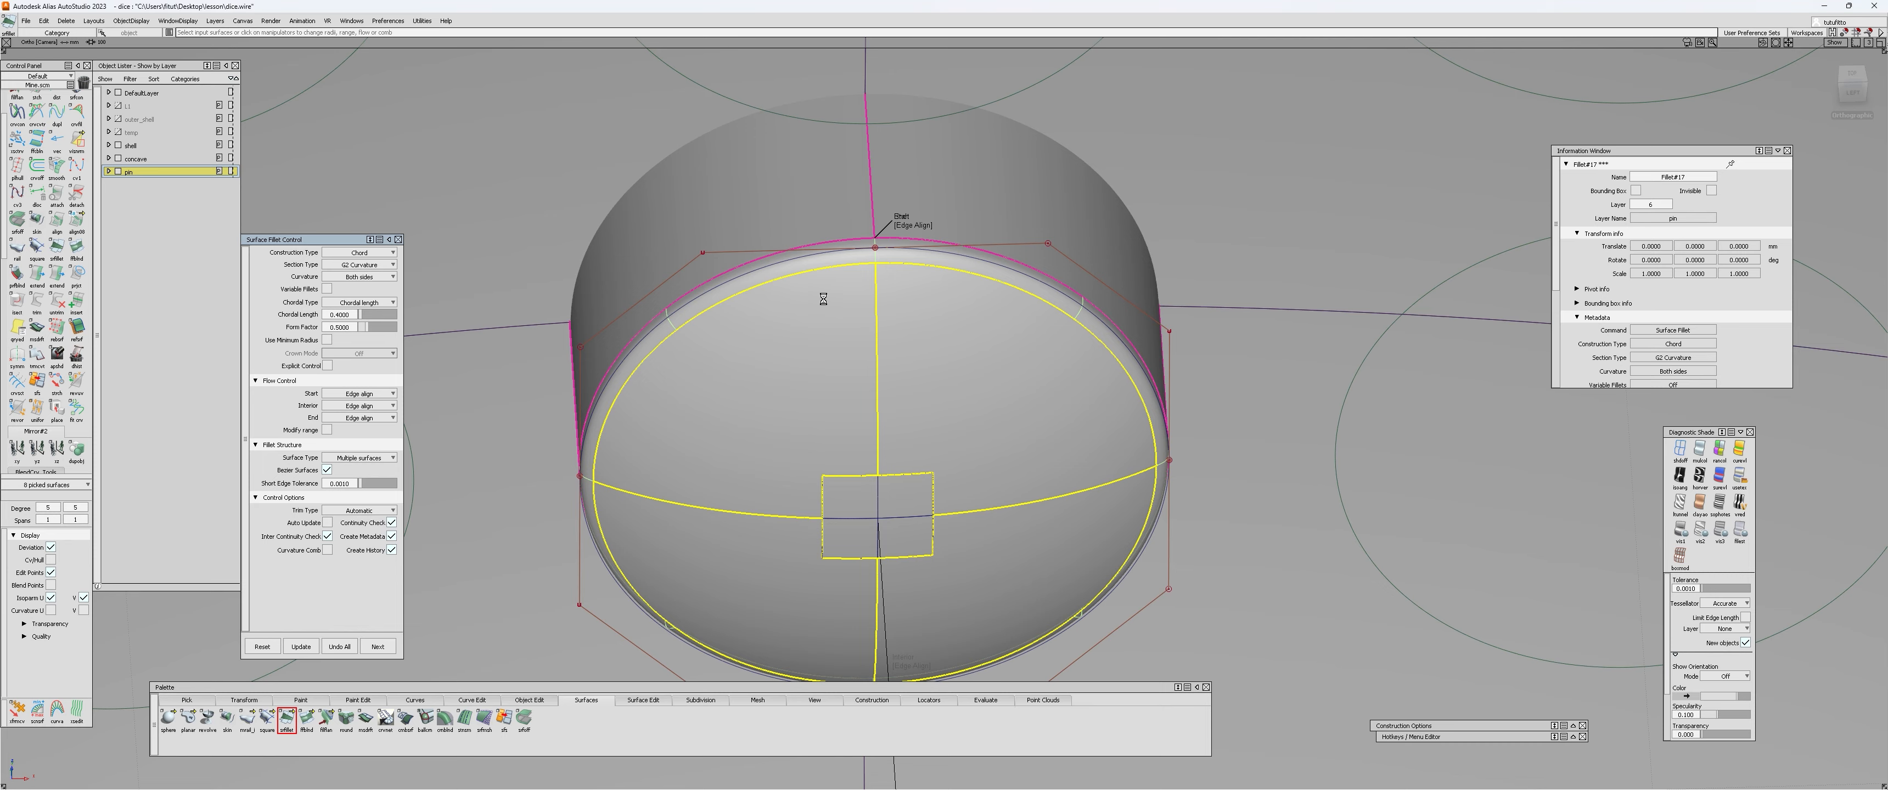
right_click_drag(812, 299, 762, 386, "alt+shift")
right_click_drag(755, 404, 721, 425, "alt+shift")
left_click_drag(721, 426, 998, 353, "alt+shift")
right_click_drag(999, 354, 1180, 353, "alt+shift")
middle_click_drag(810, 313, 898, 408, "alt+shift")
Step: Toggle the pin layer's visibility to check the geometry beneath it and leave the Surface Fillet tool
left_click(118, 171)
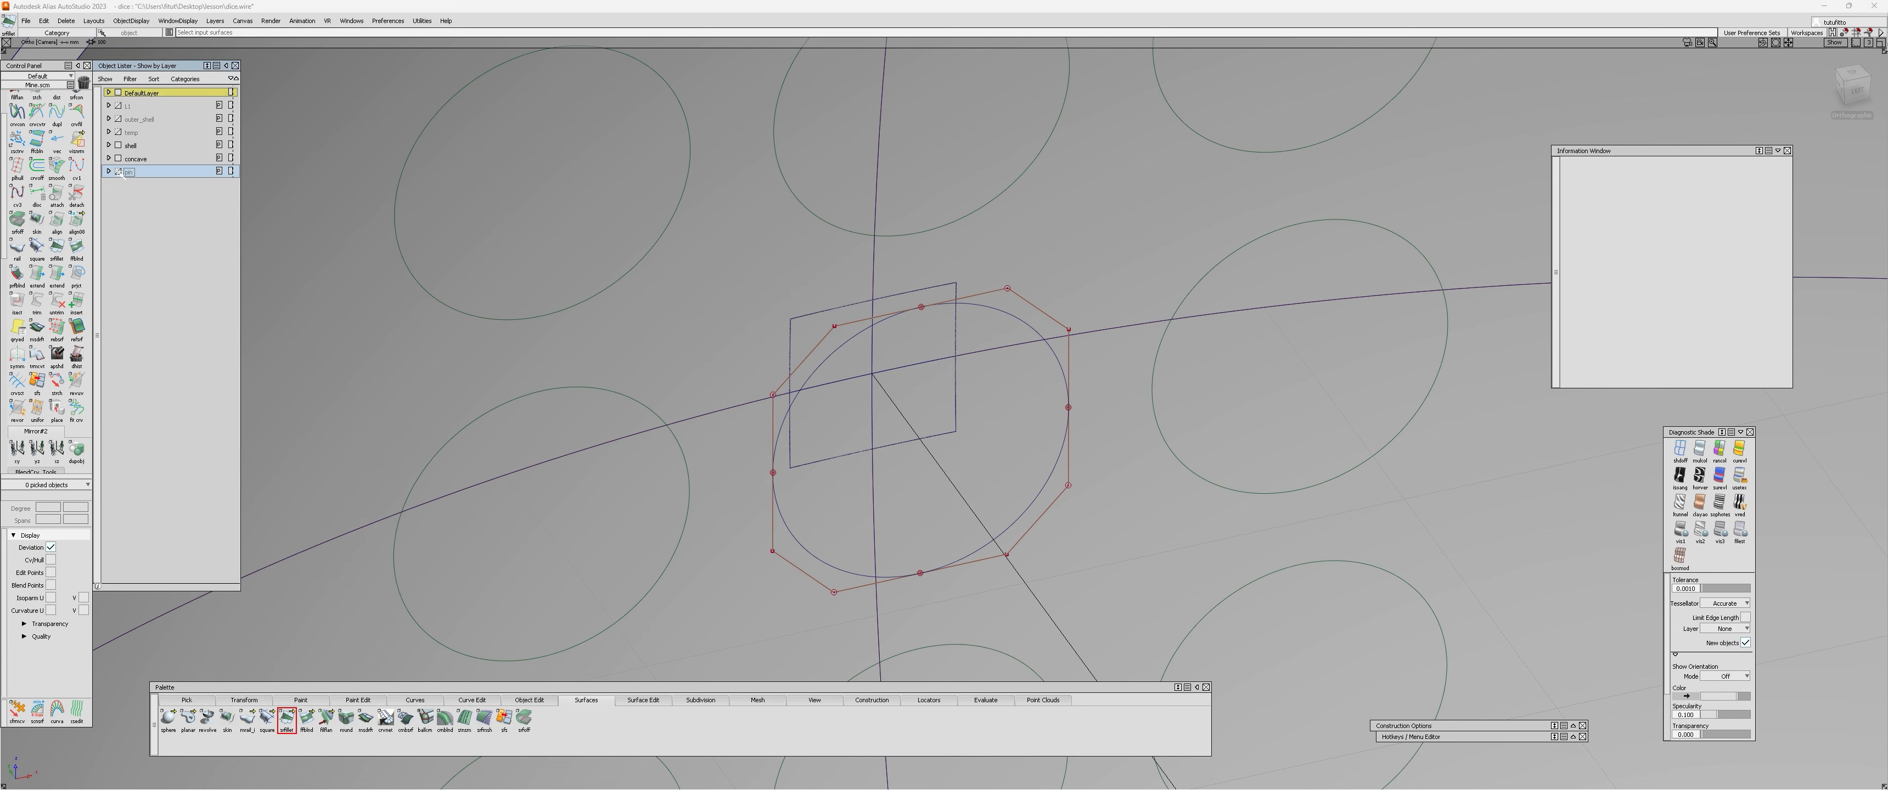
left_click(118, 172)
left_click(118, 172)
left_click(118, 171)
key("Escape")
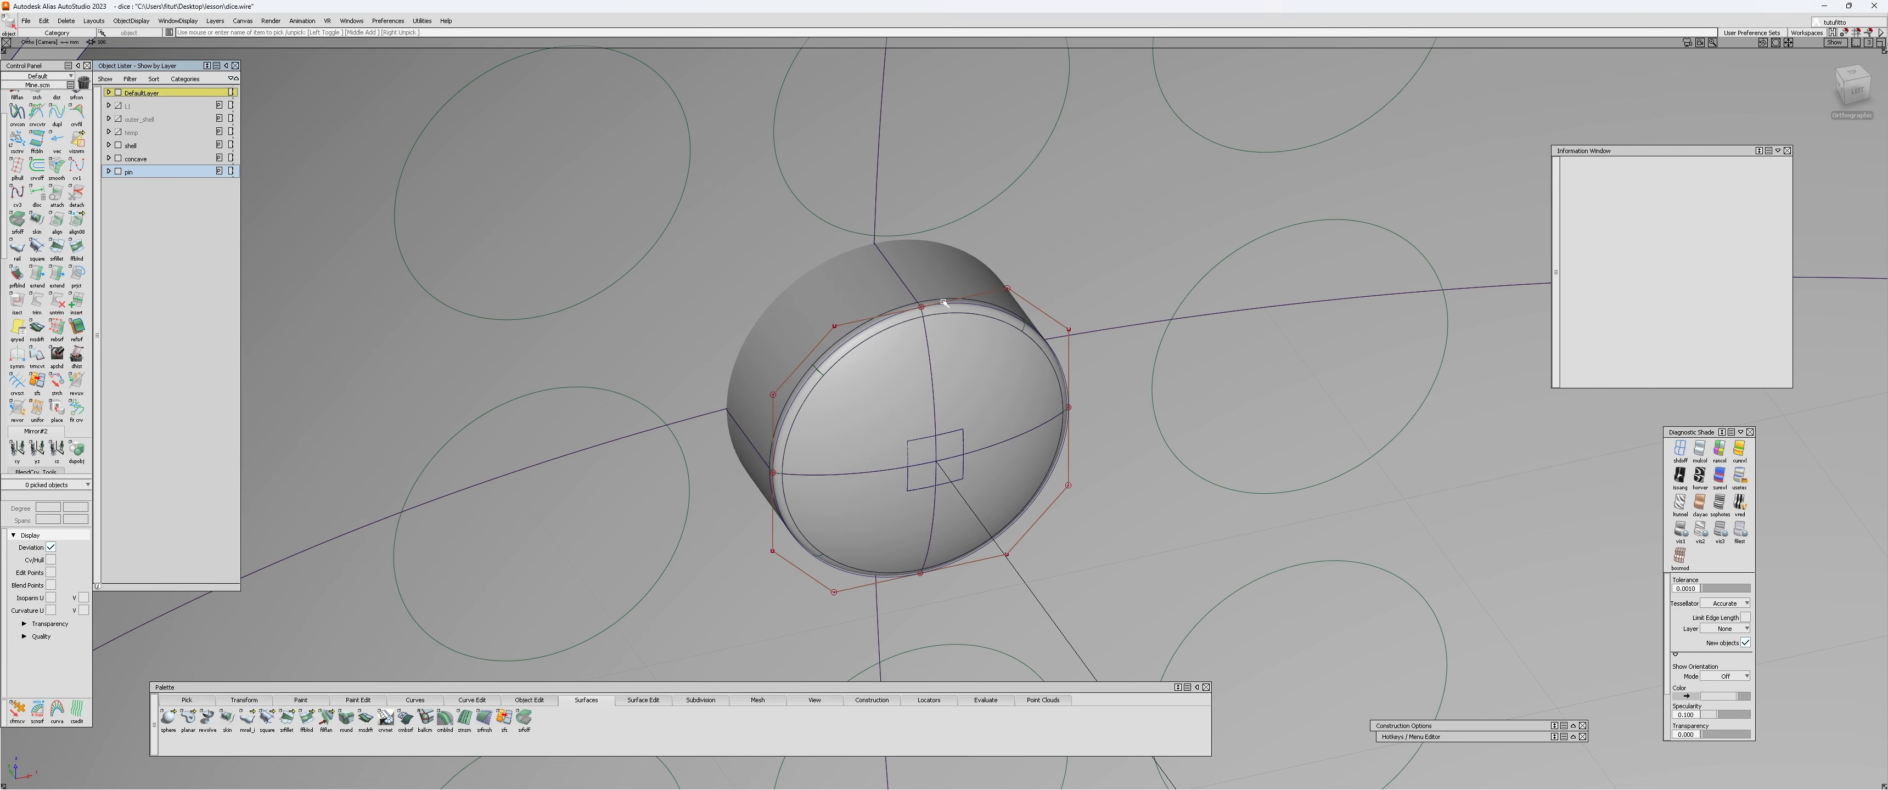
Step: Duplicate the circle around the pin's rim and set the copy's X and Y scale to 8.4
left_click(946, 302)
left_click(964, 307)
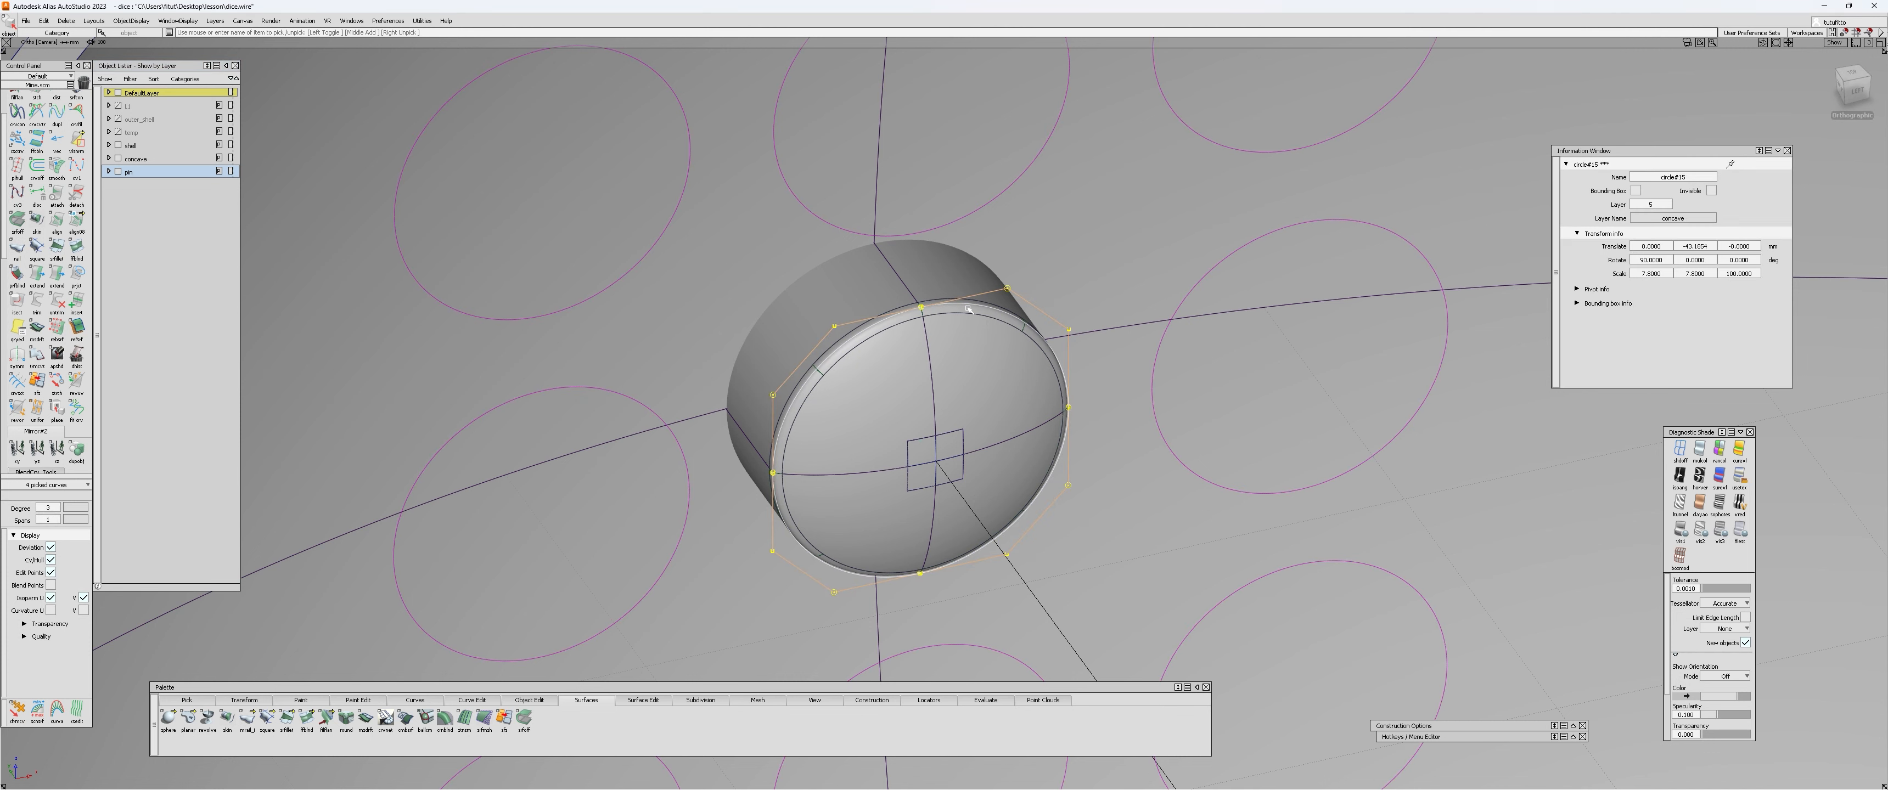
key("ctrl+v")
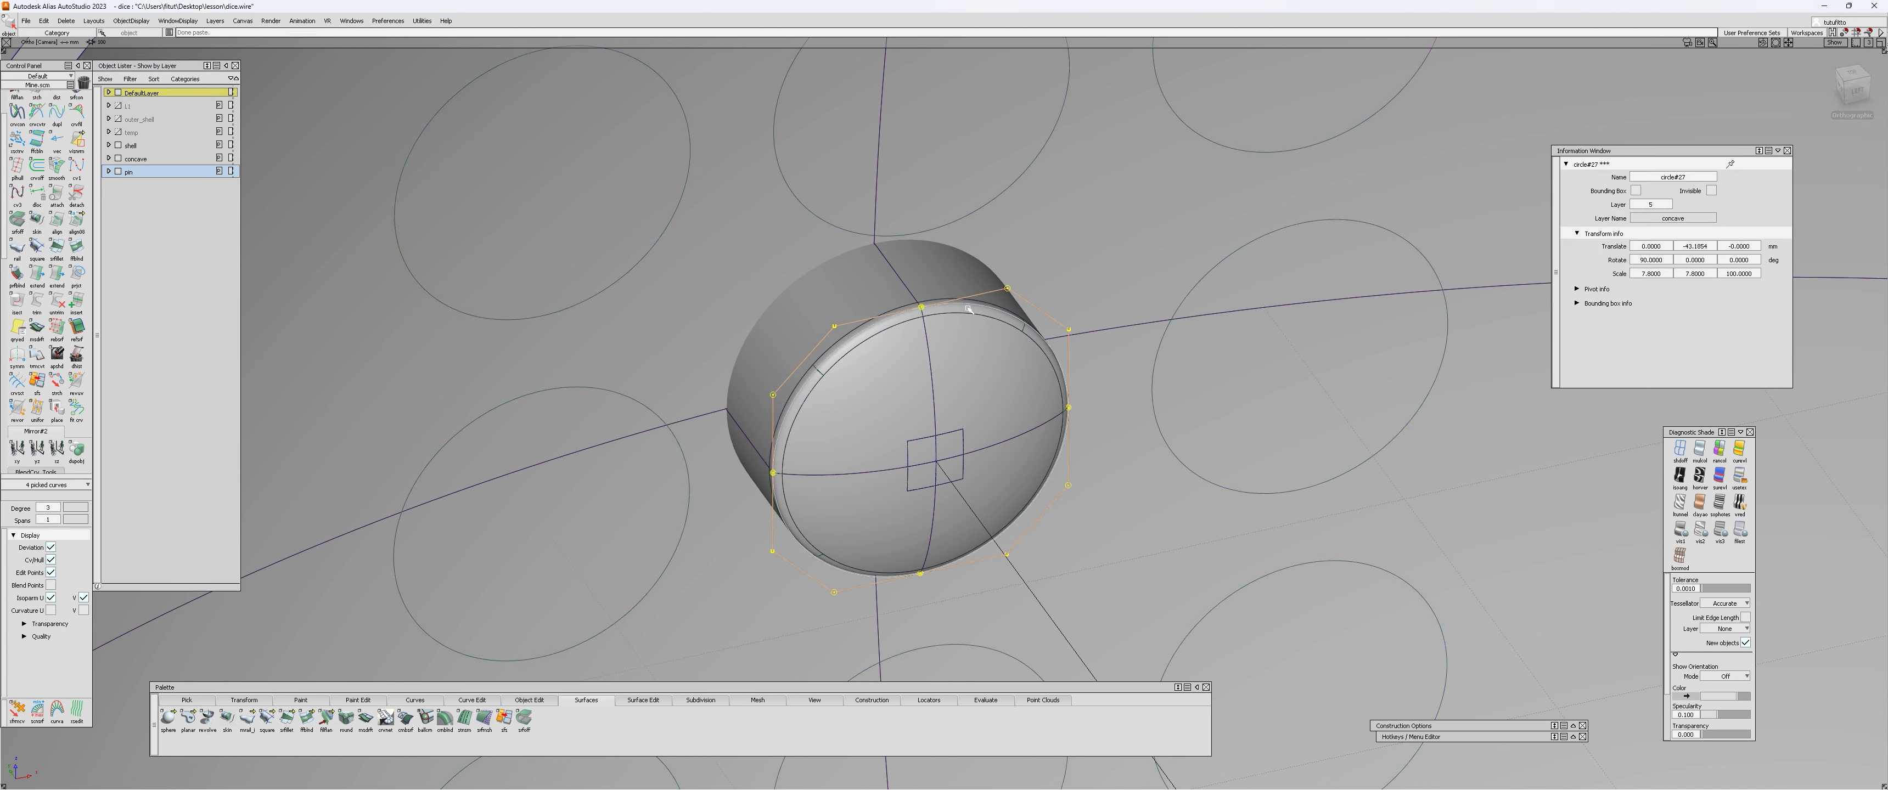
left_click_drag(968, 310, 1001, 264, "alt+shift")
double_click(1650, 273)
type("8.8")
key("Tab")
type("8.8")
key("Return")
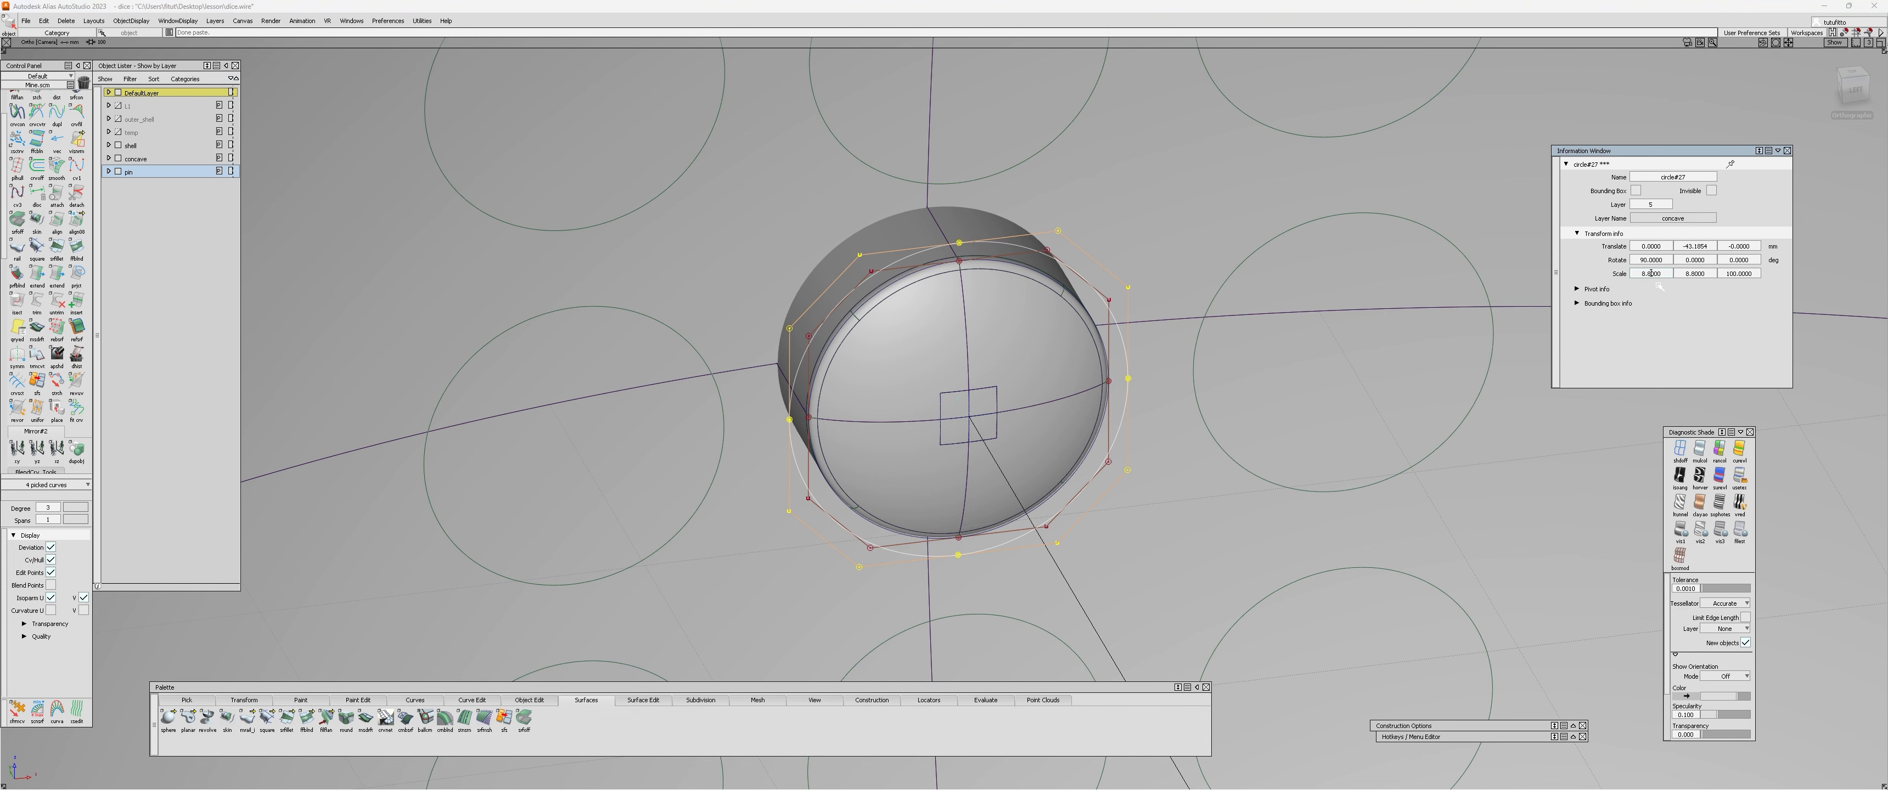
key("Return")
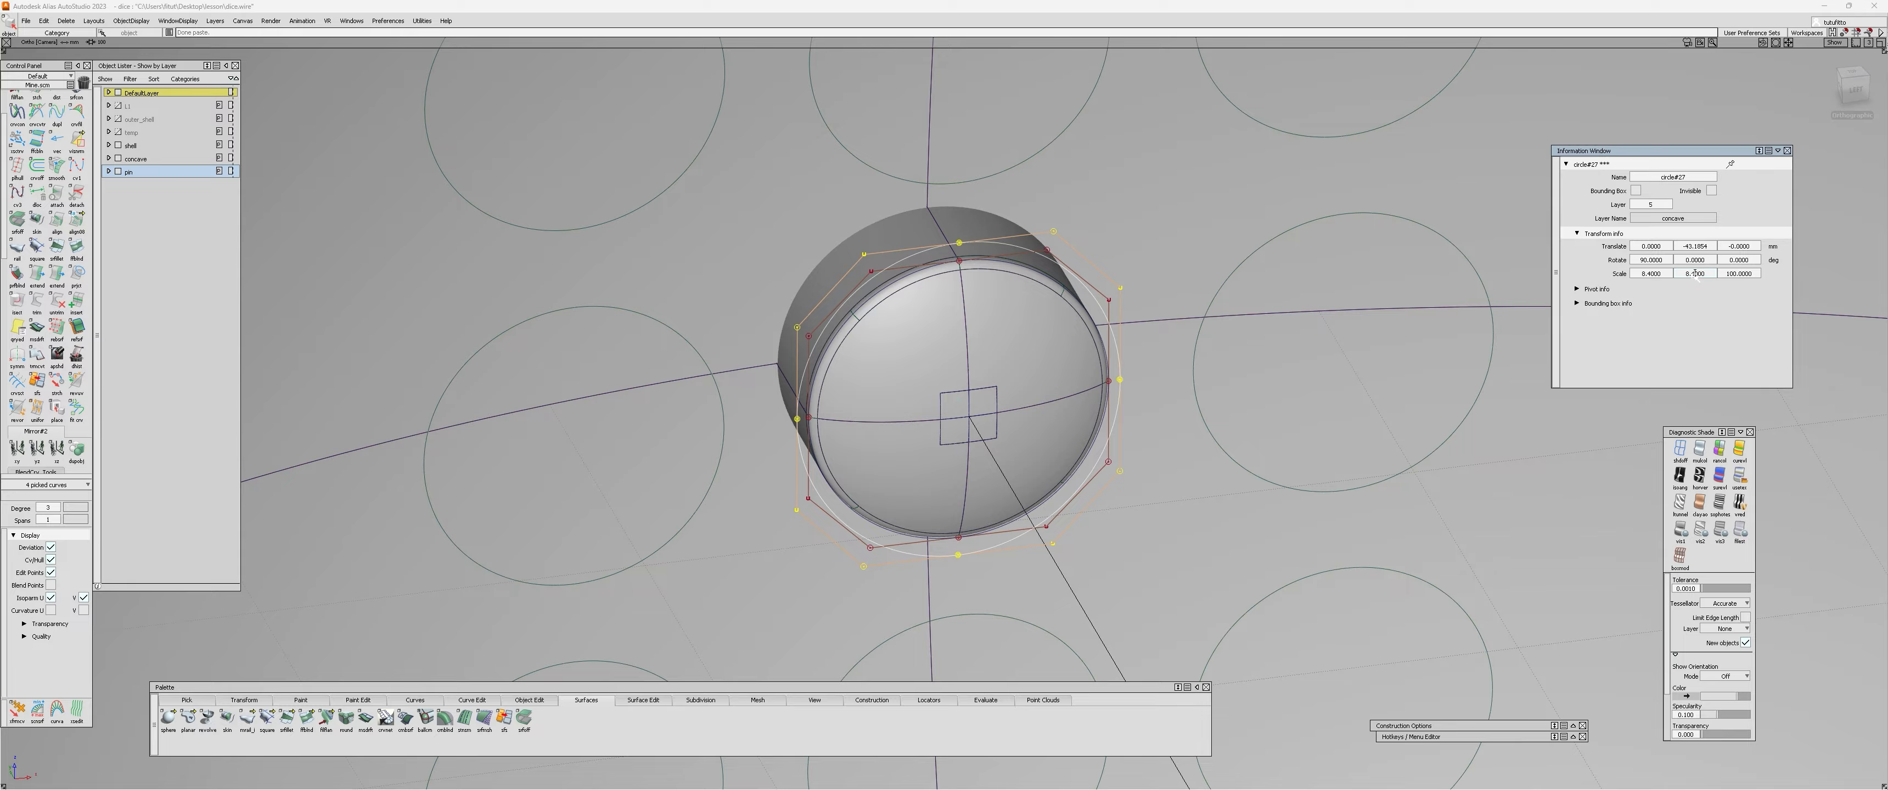
Step: Set the scale of the enlarged circle copy to 8.5
left_click(1851, 86)
right_click_drag(935, 240, 898, 313, "alt+shift")
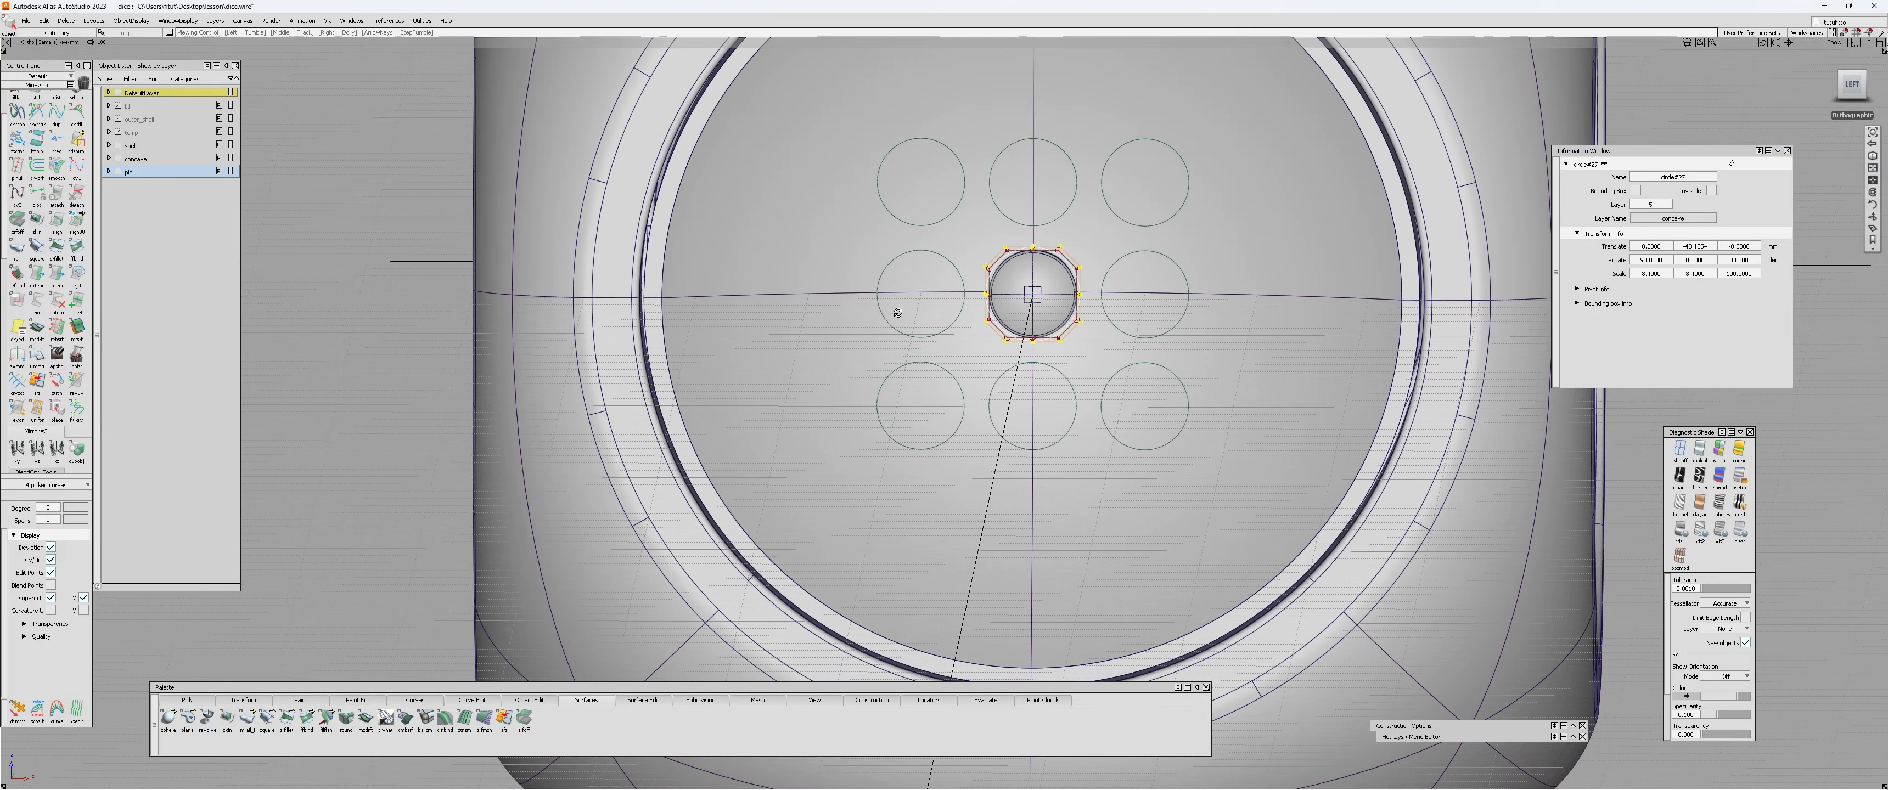
left_click_drag(898, 313, 931, 332, "alt+shift")
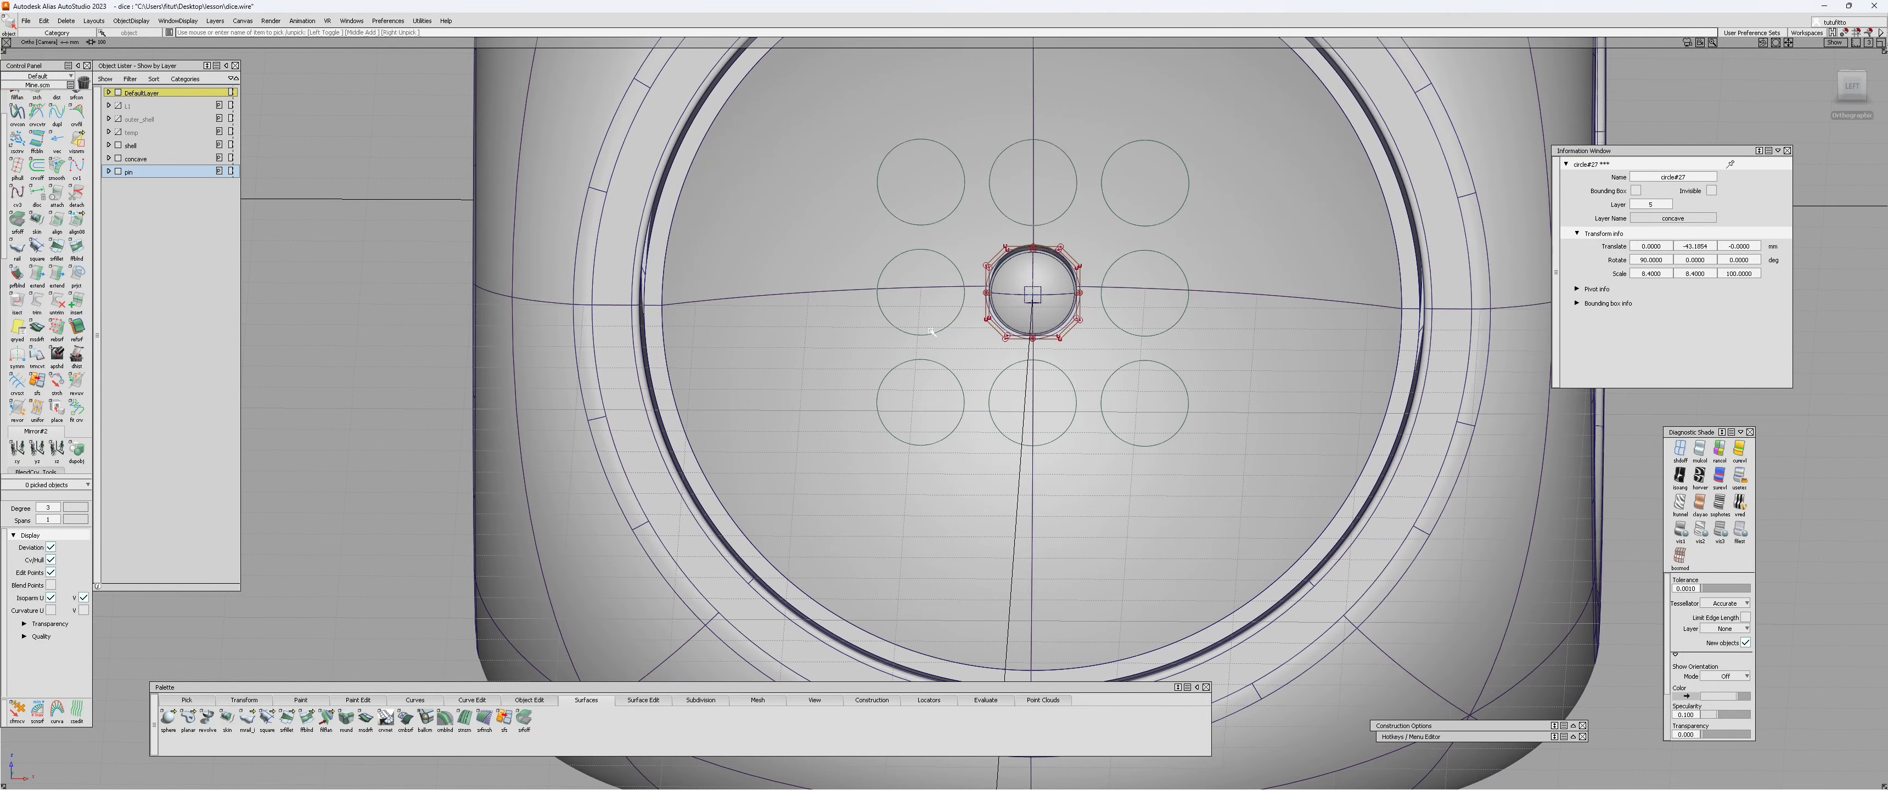
right_click_drag(931, 331, 1072, 195, "alt+shift")
right_click_drag(880, 287, 948, 308, "alt+shift")
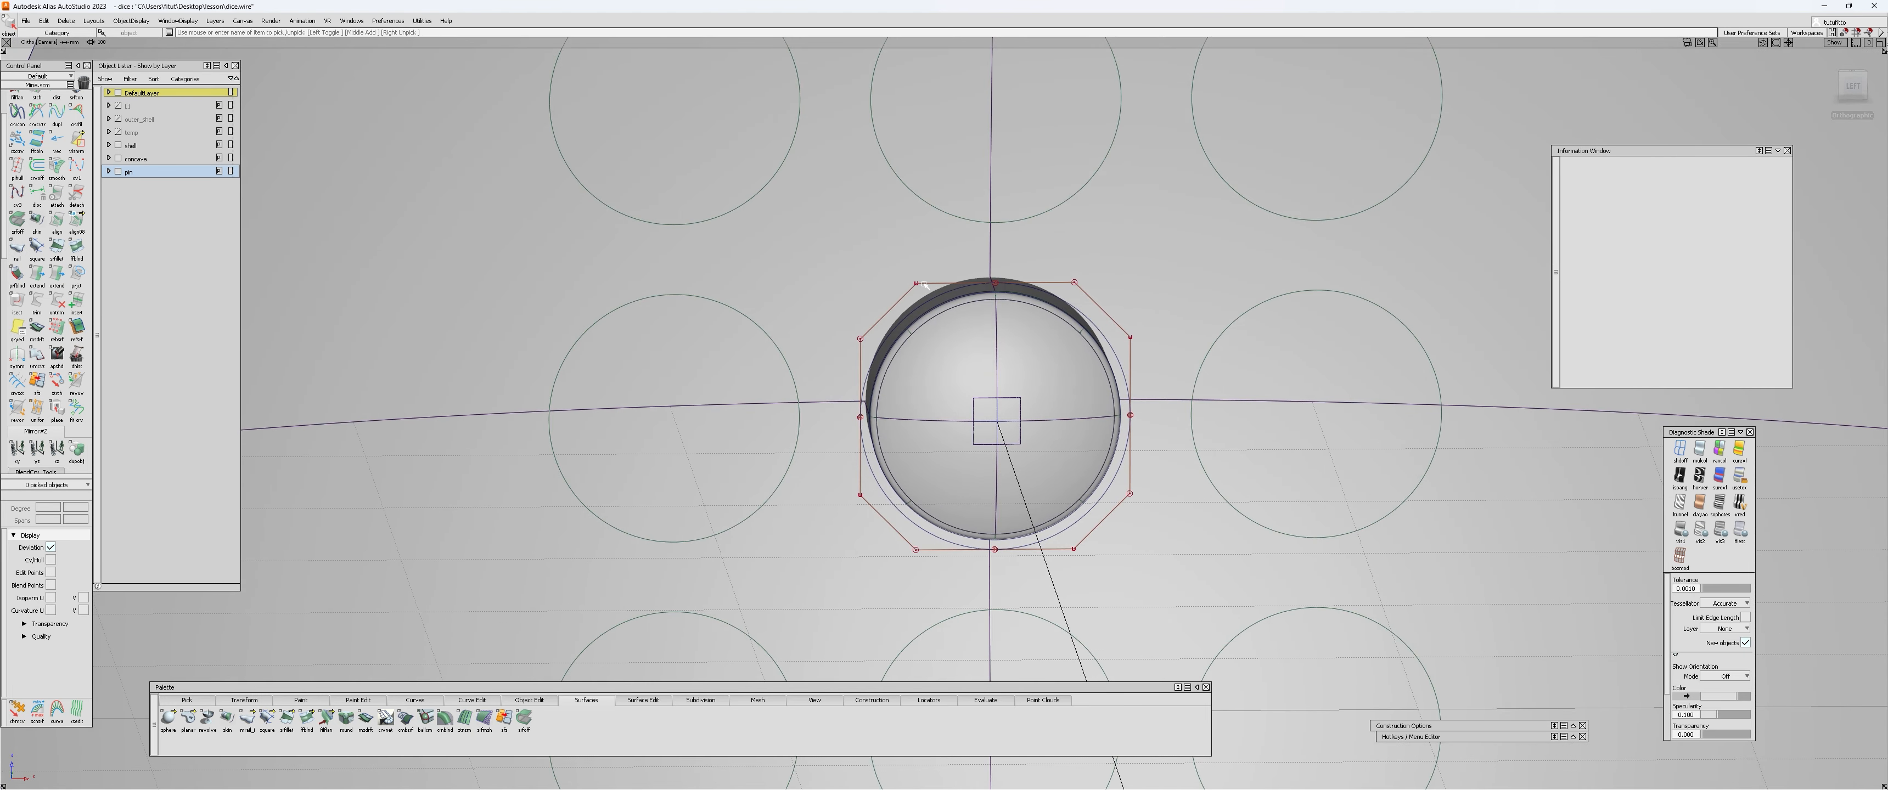
left_click(941, 295)
left_click(1650, 273)
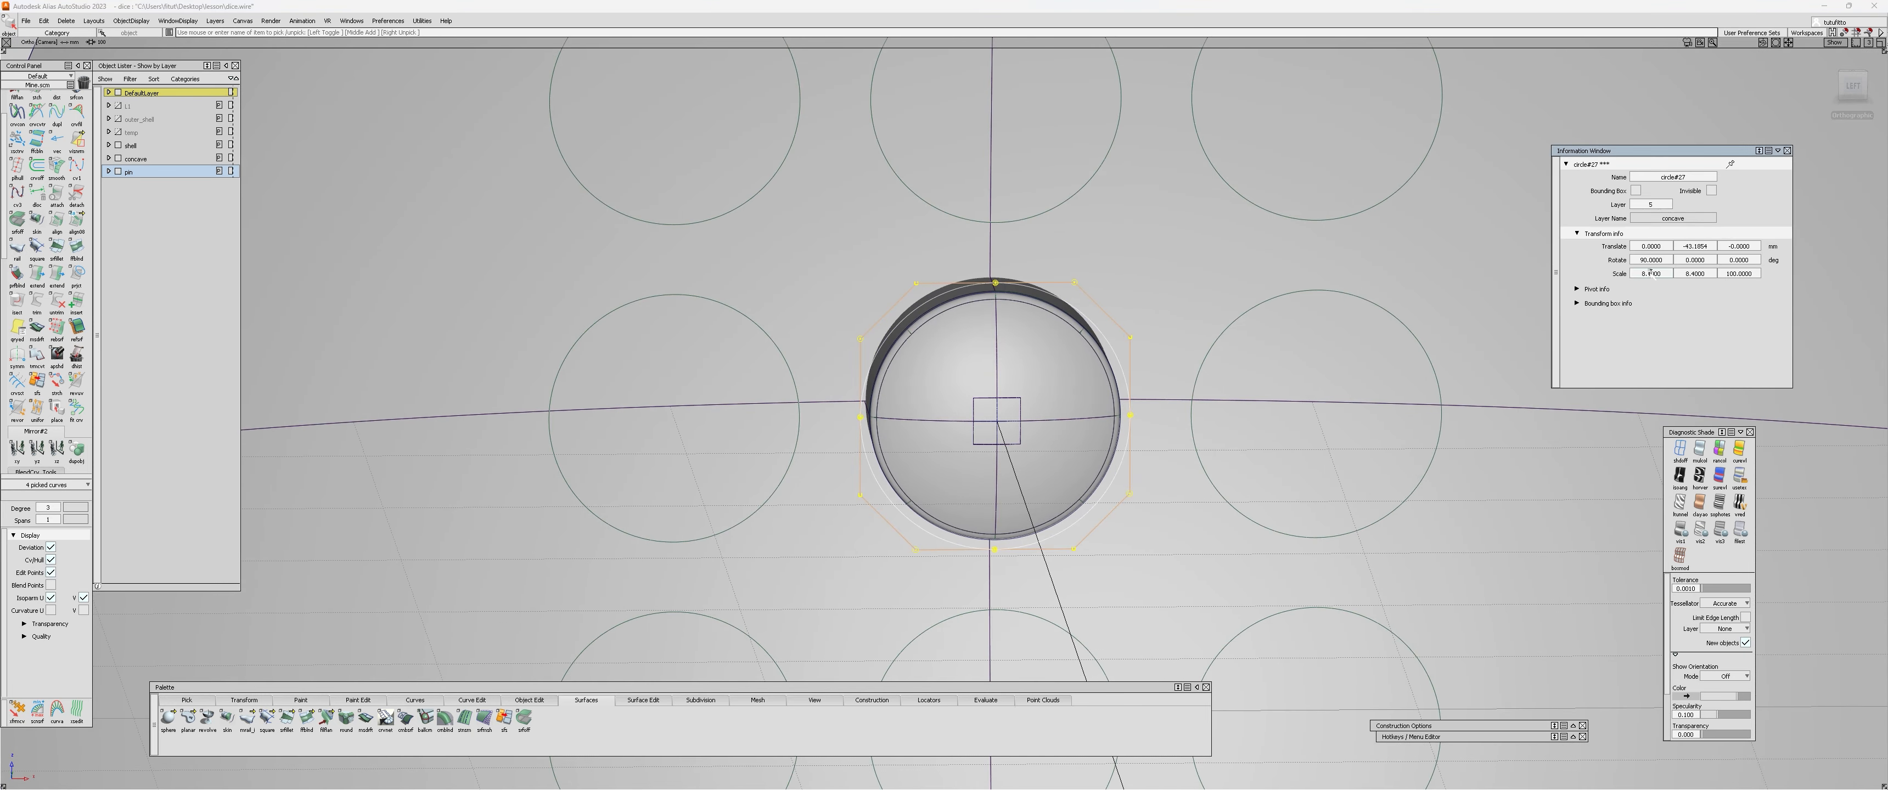
type("8.5")
key("Return")
Step: Isolate the enlarged circle and build Multi-surface Draft walls from all its segments with draft angle 0 and length 5
left_click_drag(1239, 433, 1290, 442, "alt+shift")
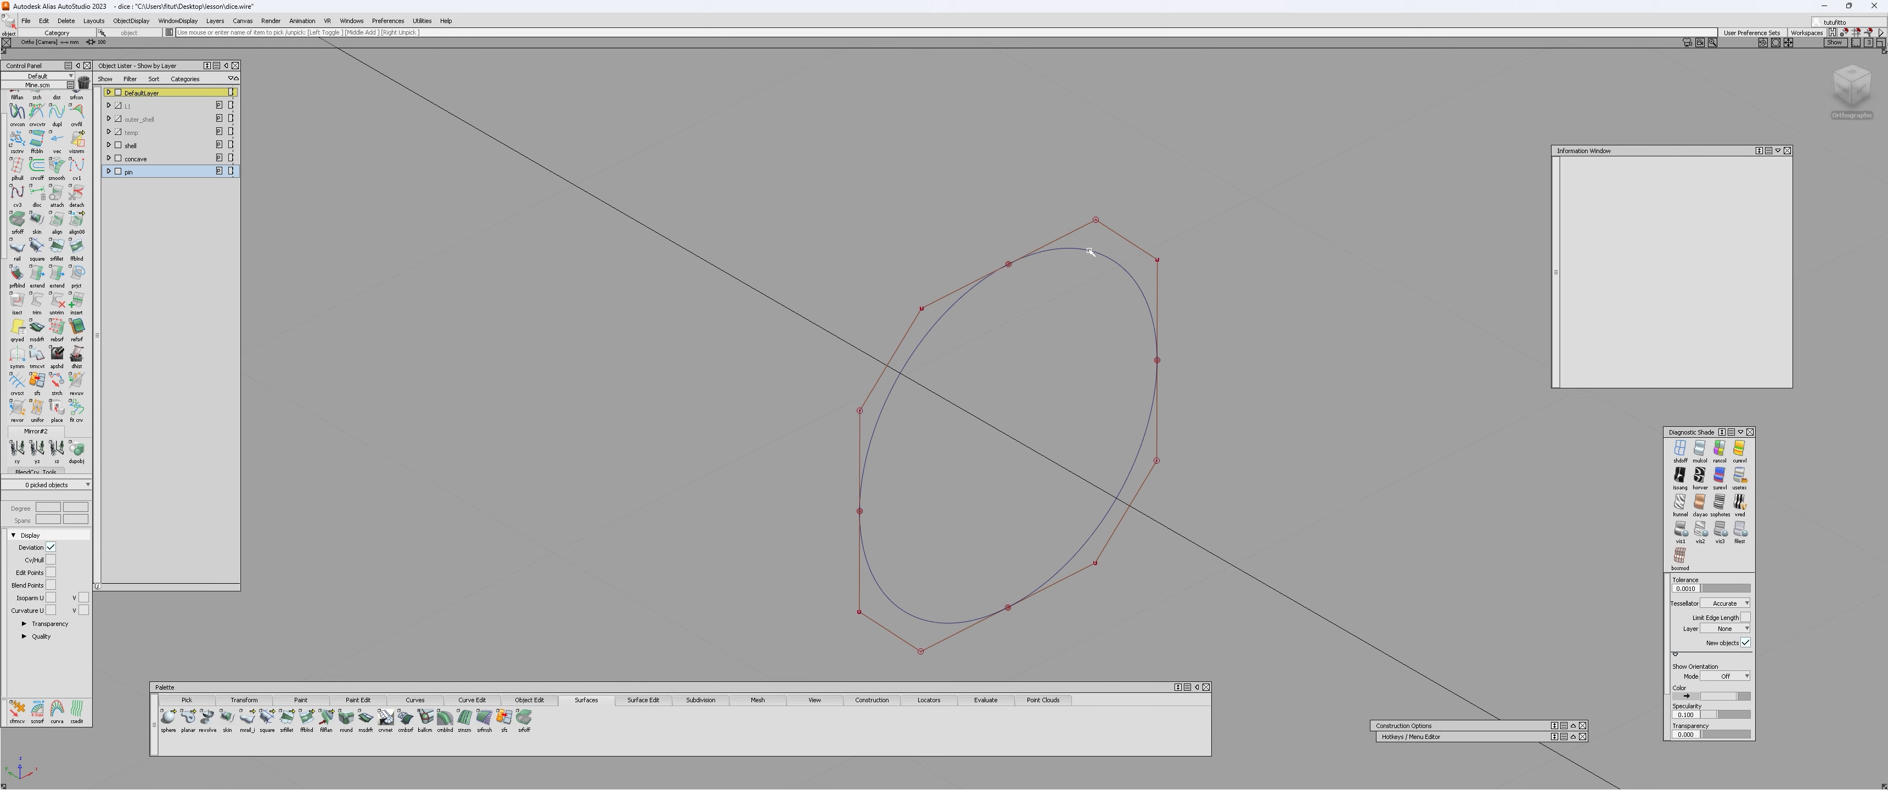
left_click(1013, 406)
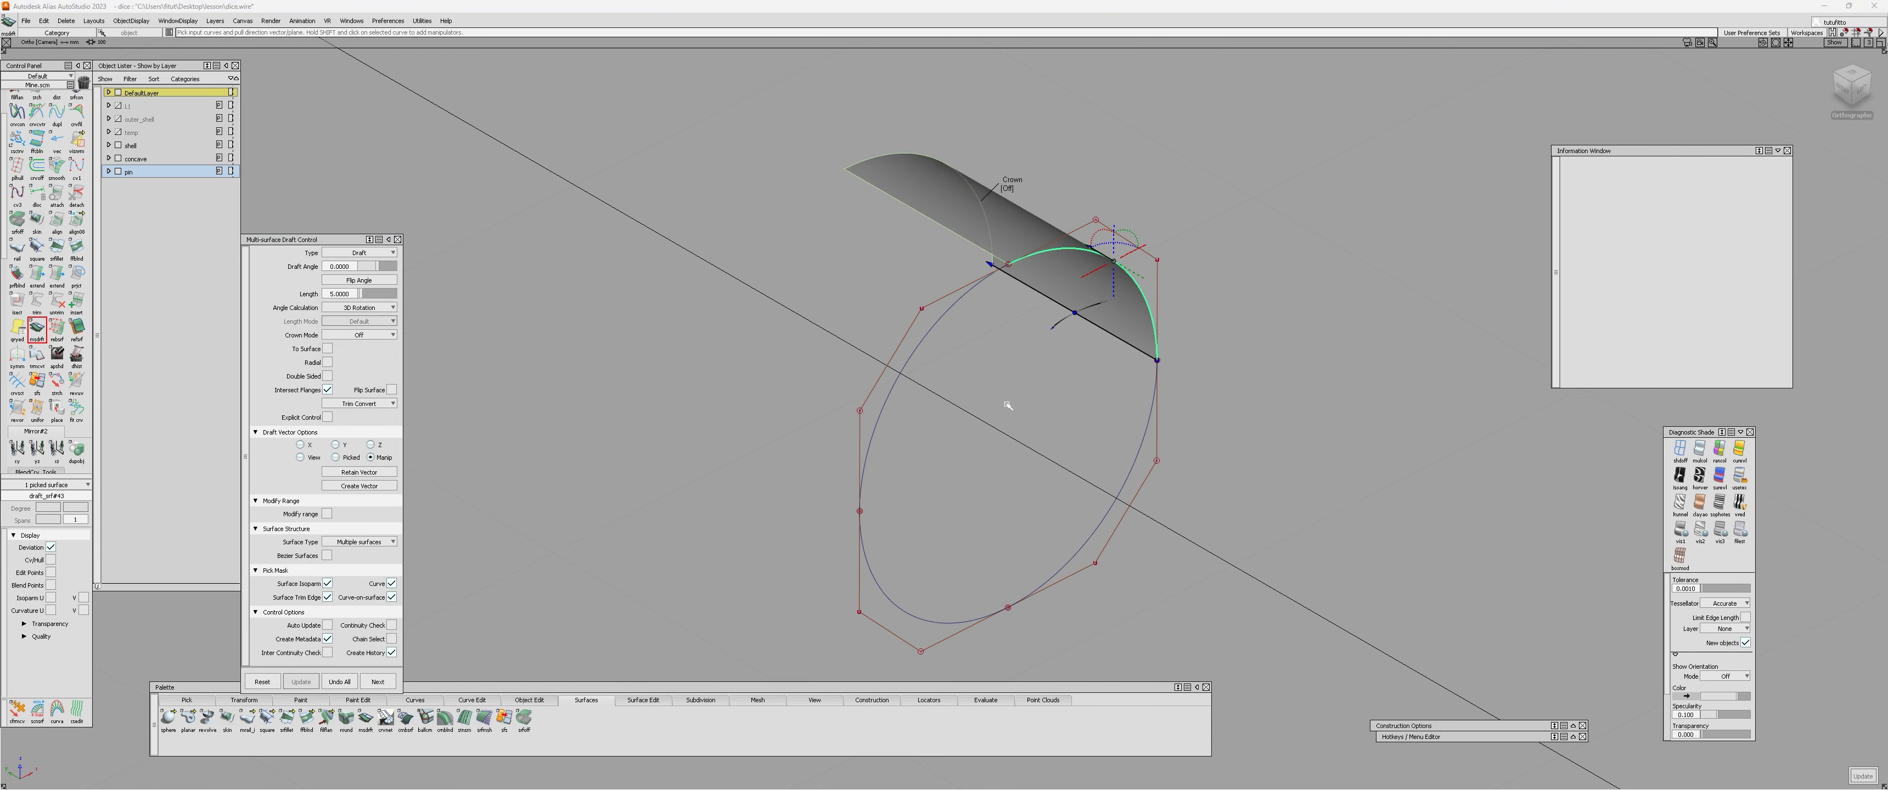
left_click(1147, 395)
left_click(891, 583)
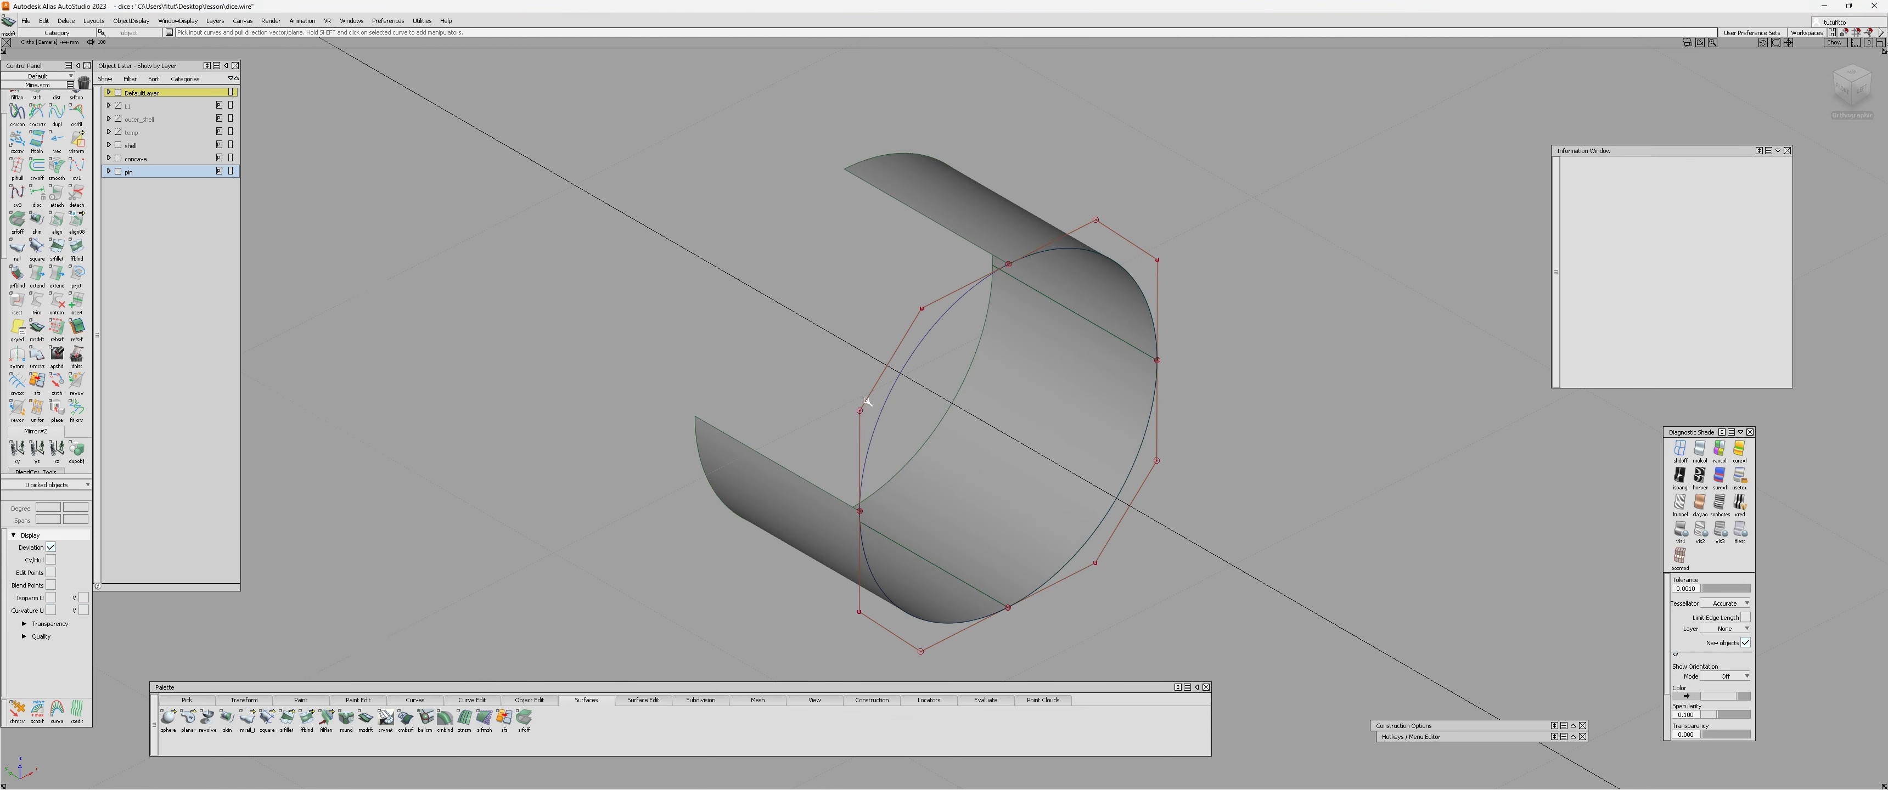
left_click(903, 359)
Step: Select the draft surfaces of the larger cylinder, group them, and show the hidden dice geometry again
left_click_drag(950, 454, 1012, 455, "ctrl+shift")
right_click_drag(1089, 421, 1057, 463, "alt+shift")
left_click(986, 293)
left_click(1066, 339)
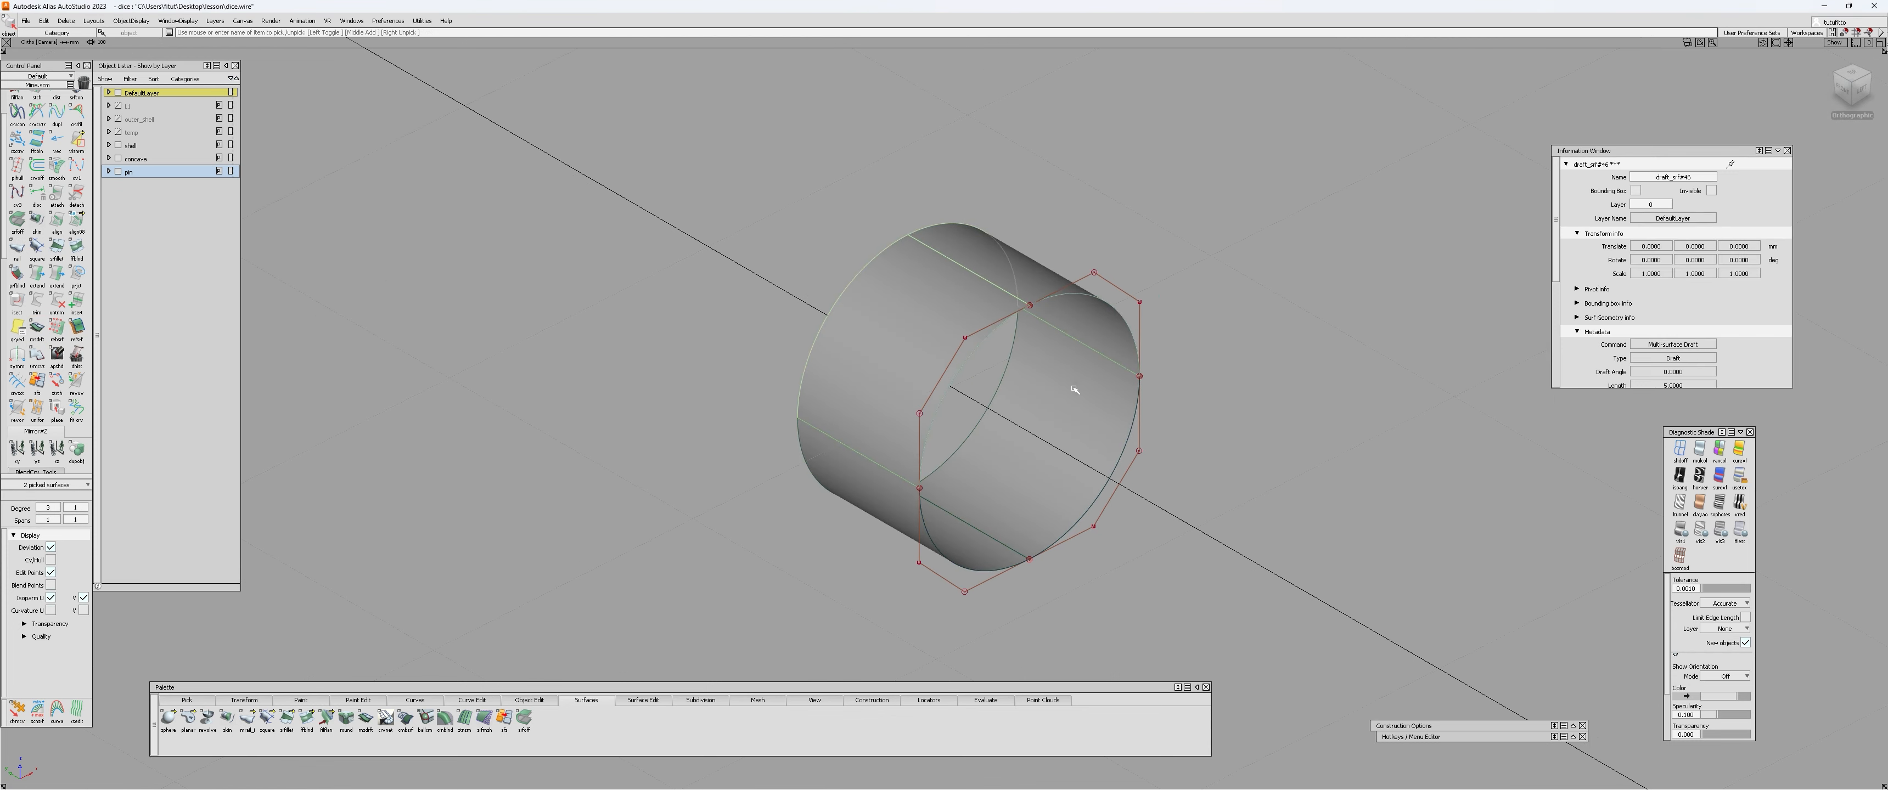
left_click_drag(1070, 393, 937, 480, "ctrl+shift")
right_click_drag(937, 481, 1053, 565, "alt+shift")
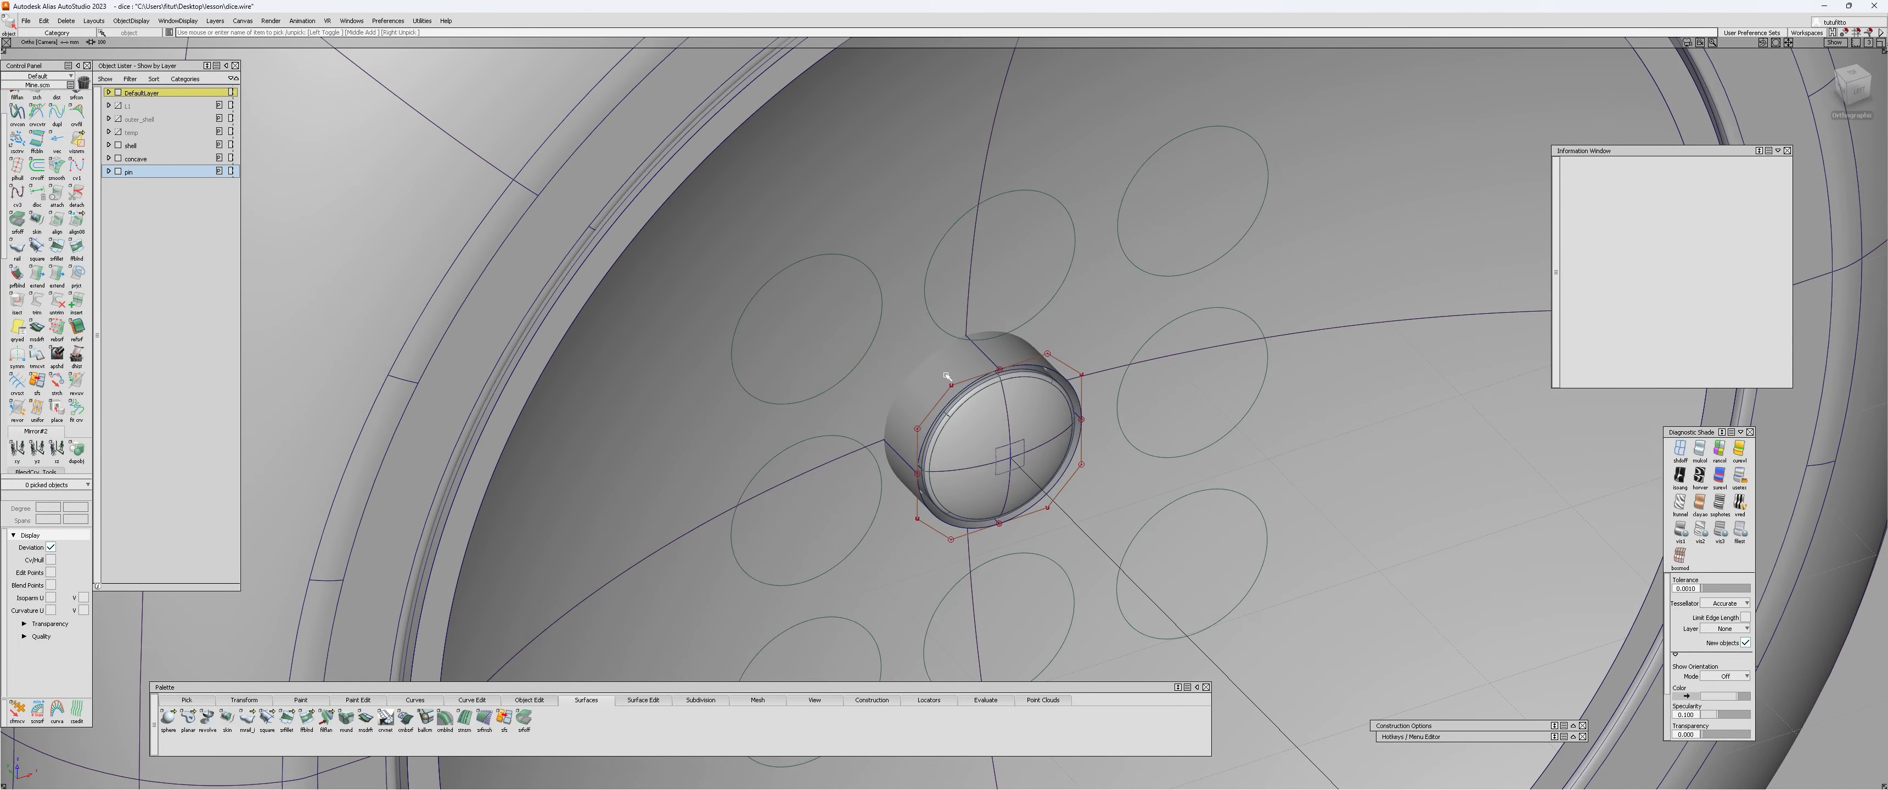
Step: Select the larger draft cylinder, assign it to the pin layer, and hide that layer
left_click(953, 376)
left_click_drag(854, 419, 770, 433, "alt+shift")
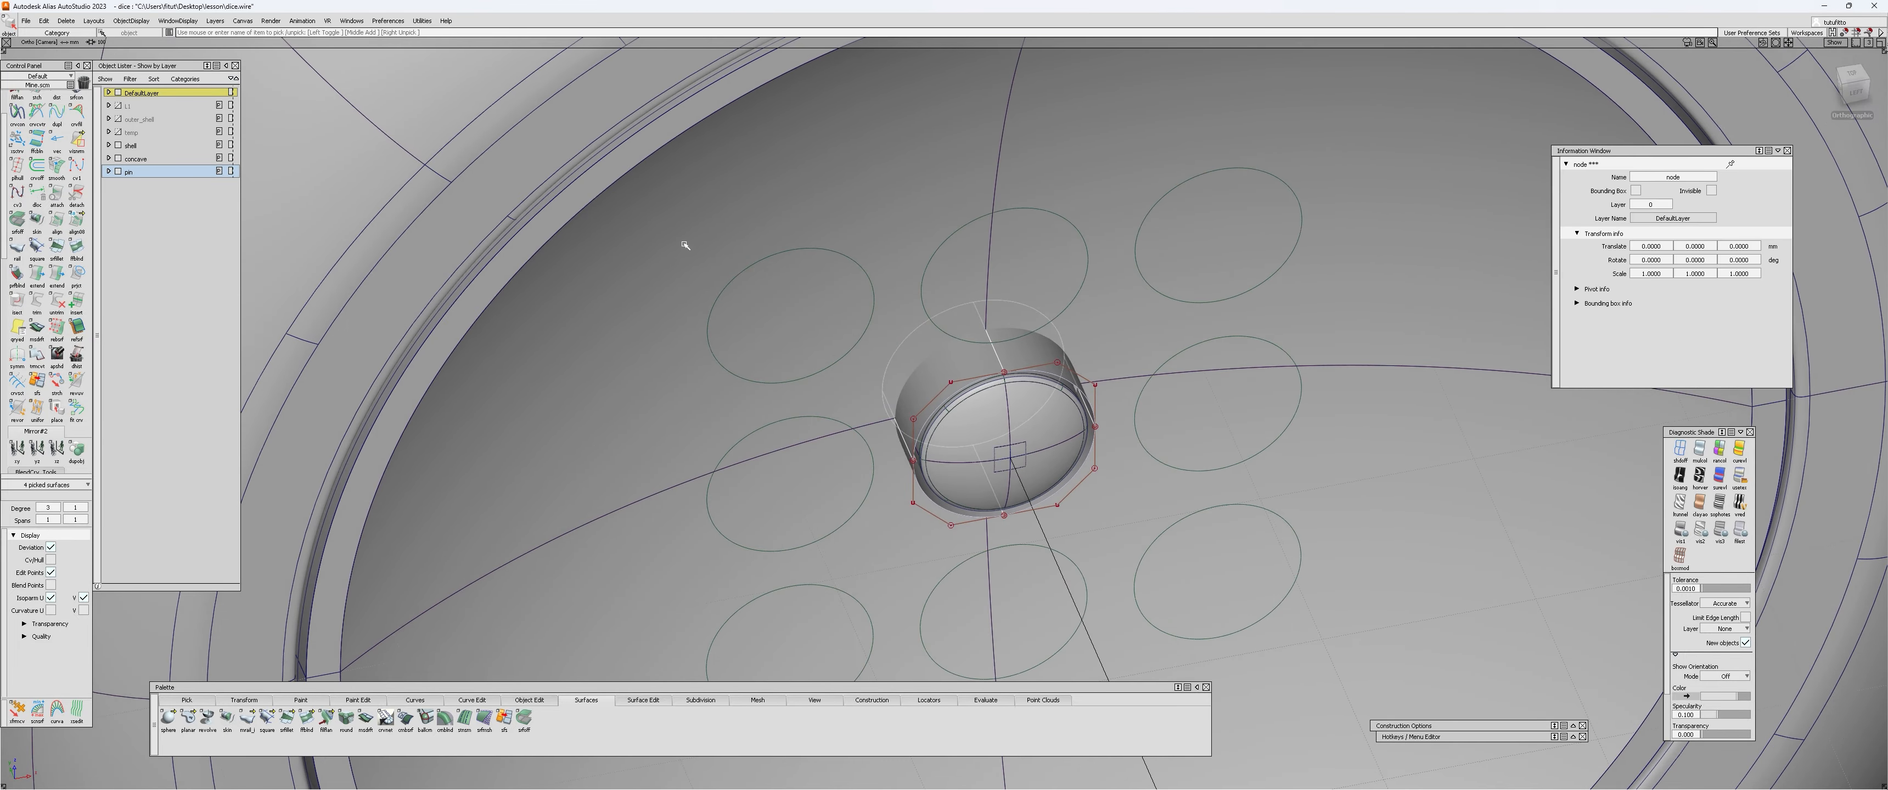
left_click_drag(599, 318, 560, 351, "ctrl+shift")
left_click_drag(598, 317, 995, 421, "alt+shift")
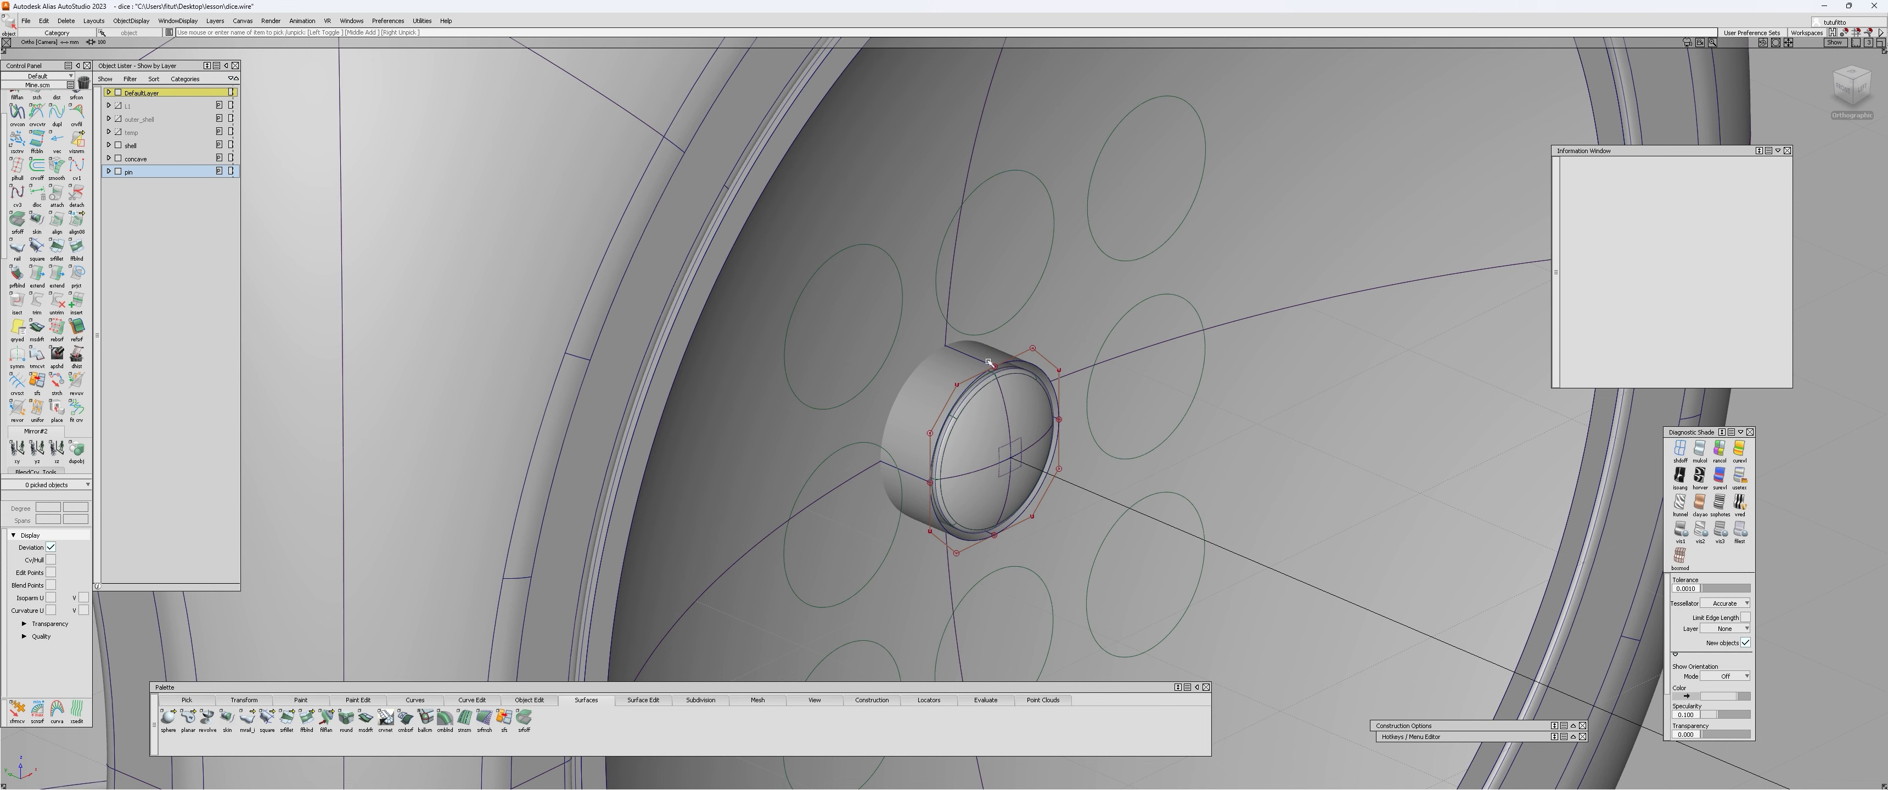
right_click_drag(984, 386, 1026, 315, "alt+shift")
left_click_drag(1027, 316, 1001, 314, "alt+shift")
left_click(118, 171)
left_click(821, 440)
right_click(127, 173)
left_click(147, 183)
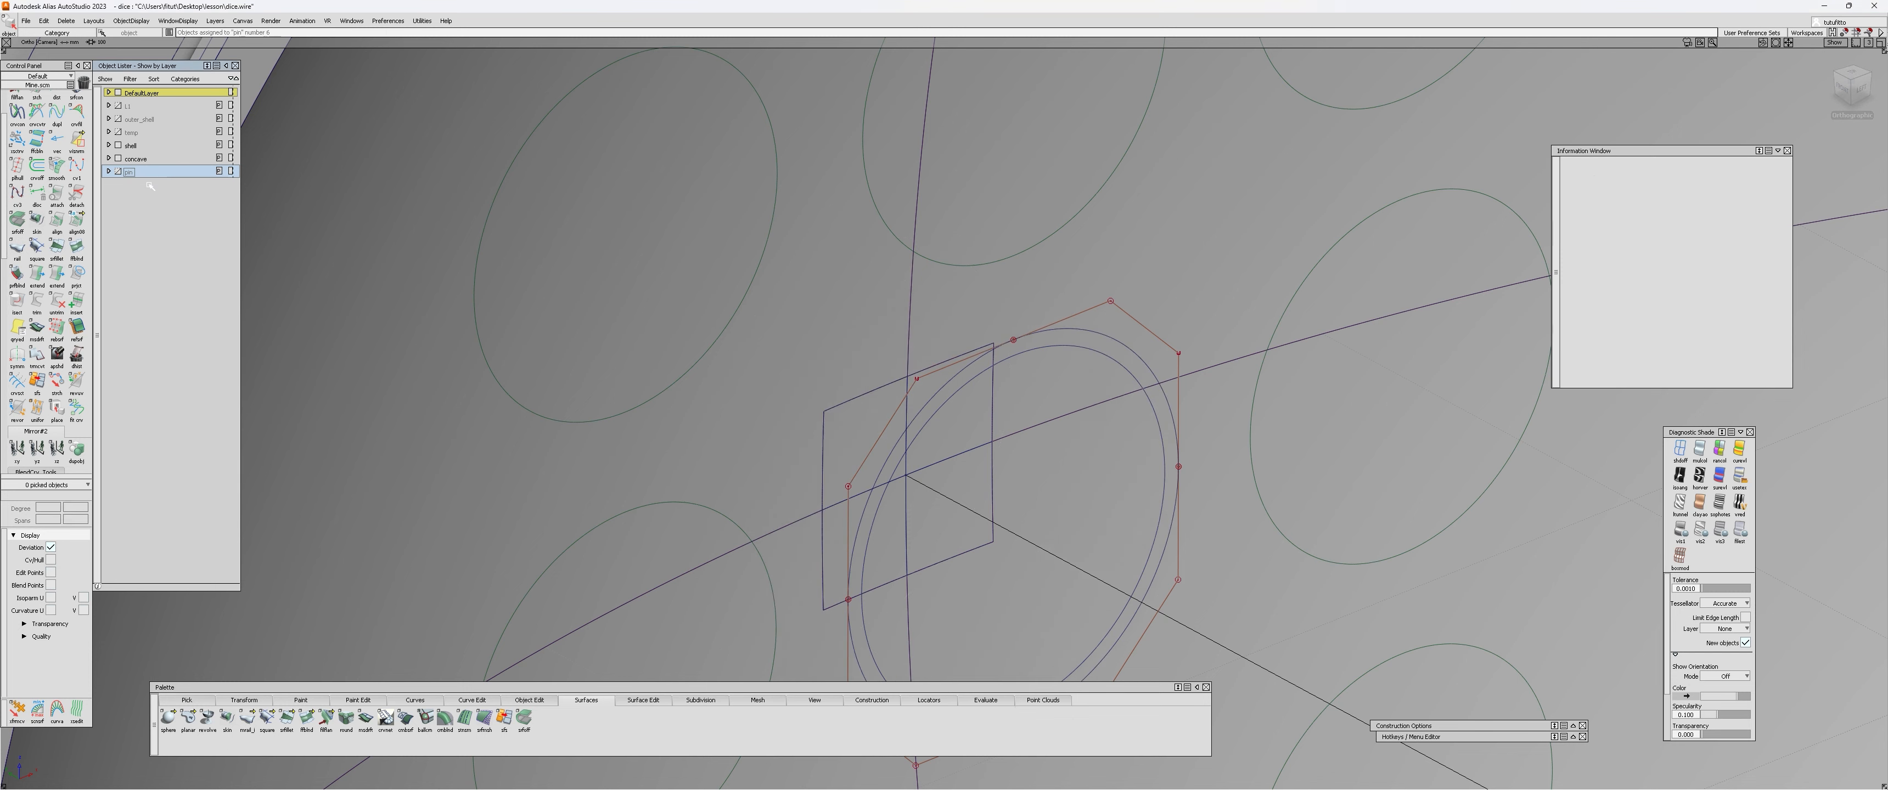
Step: Assign the original centre circle and its enlarged copy to the hidden temp layer and show the pin layer again
left_click(1068, 330)
left_click(1069, 345)
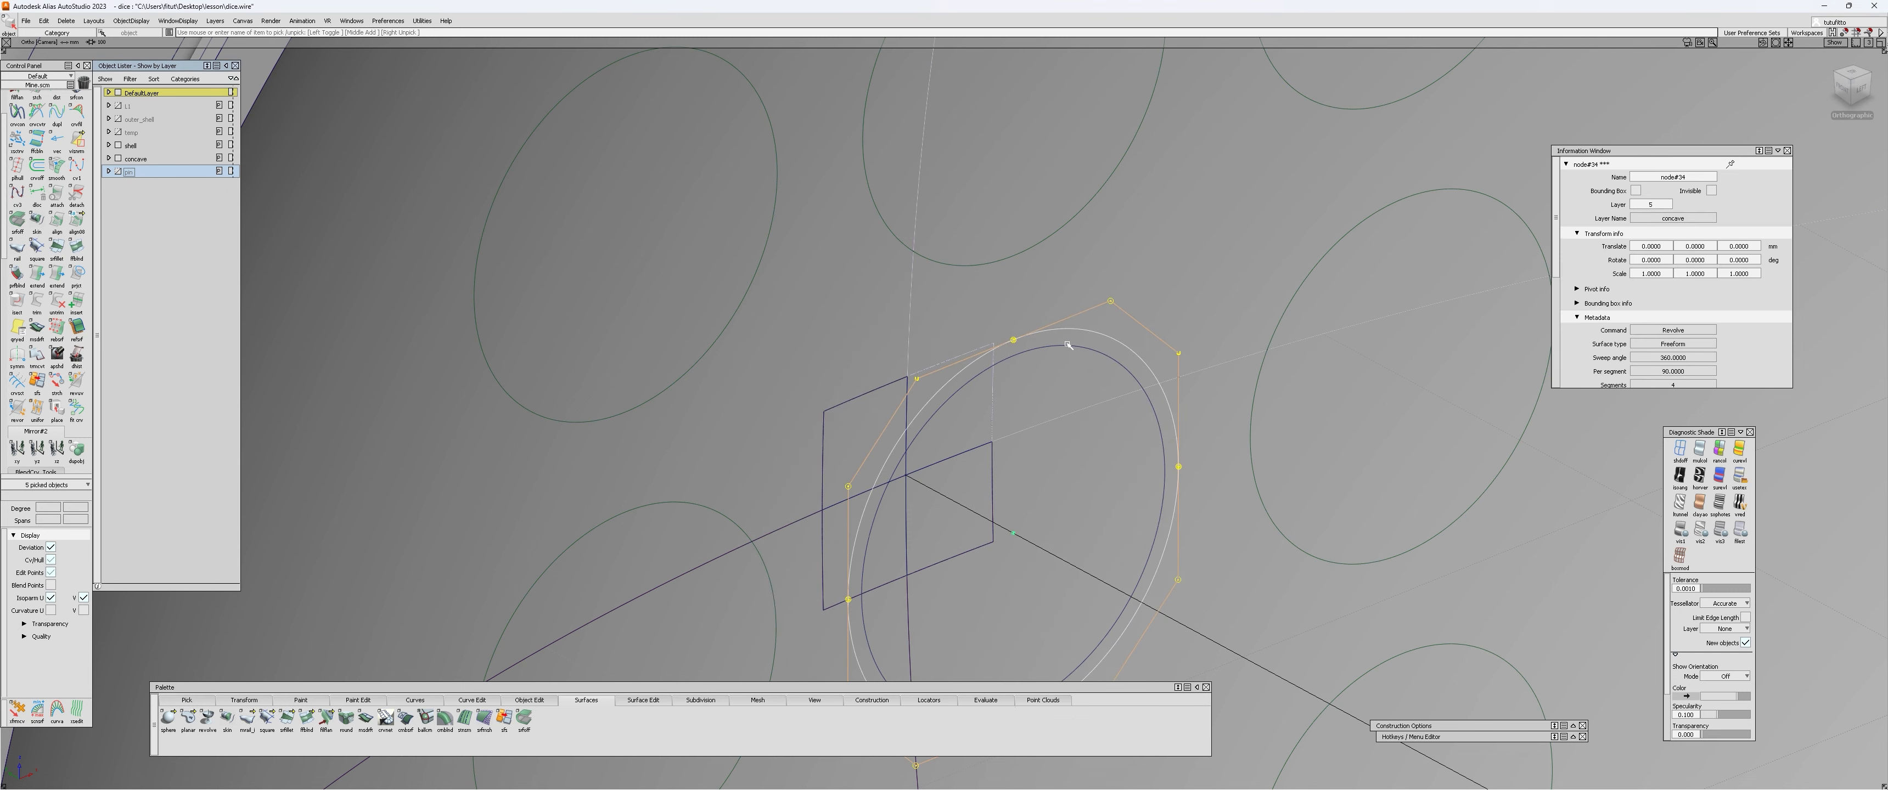
left_click(1070, 336)
left_click(1069, 330)
left_click(1070, 348)
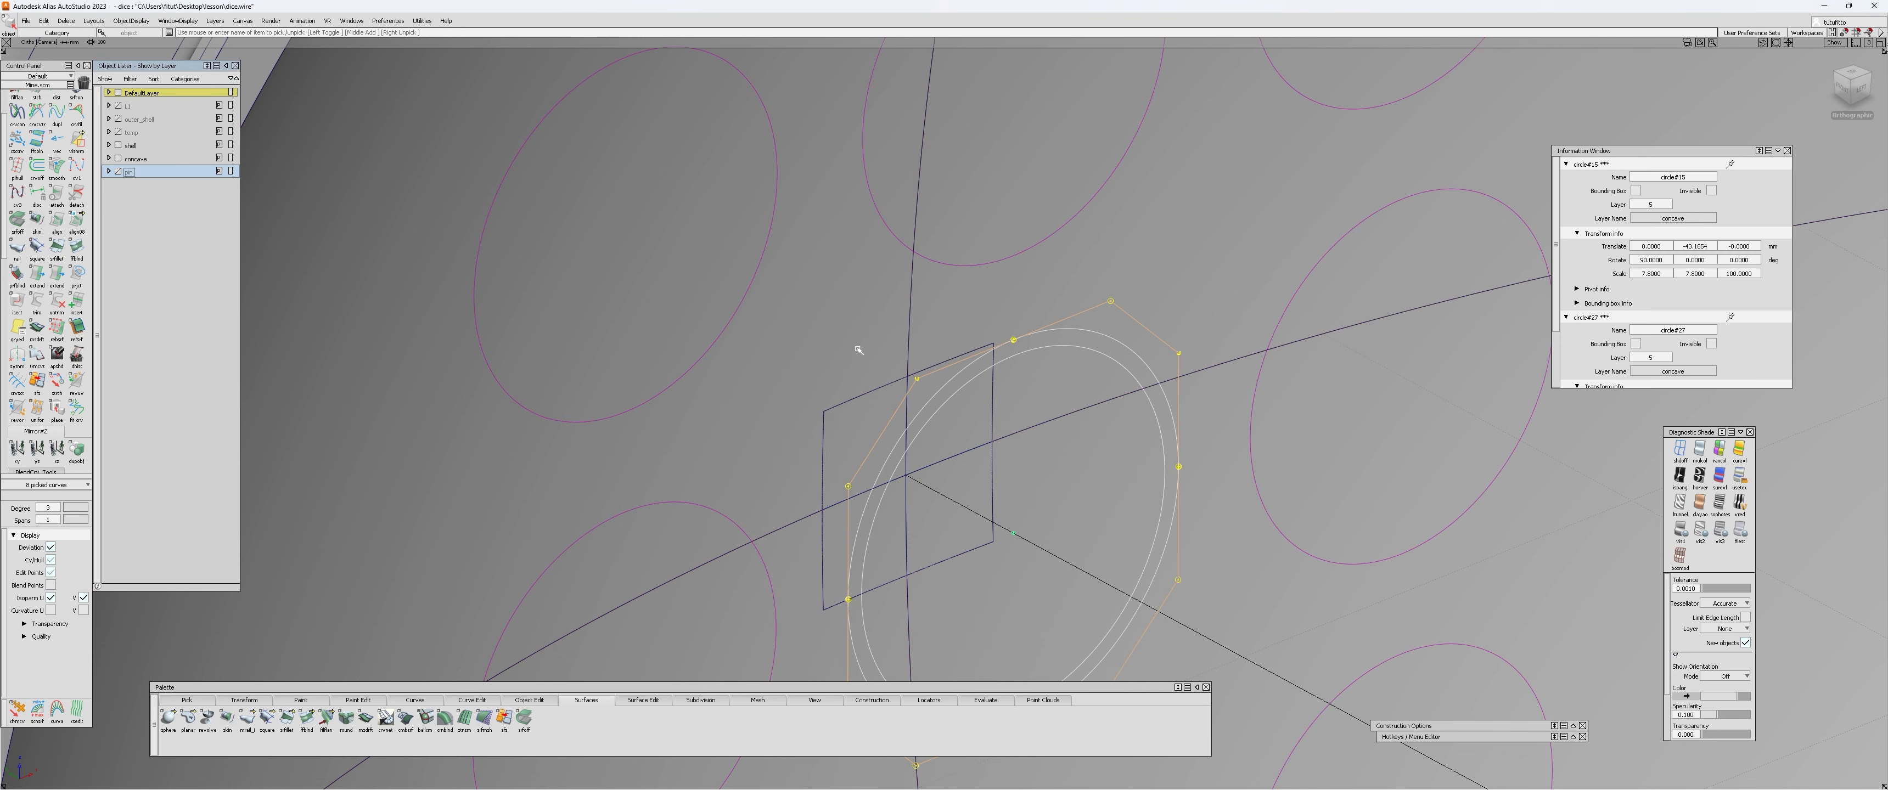
right_click(141, 145)
left_click(152, 145)
left_click(117, 171)
Step: Select all objects on the pin layer and isolate them to view the pin from behind
left_click_drag(843, 307, 807, 328, "alt+shift")
right_click_drag(813, 328, 783, 328, "alt+shift")
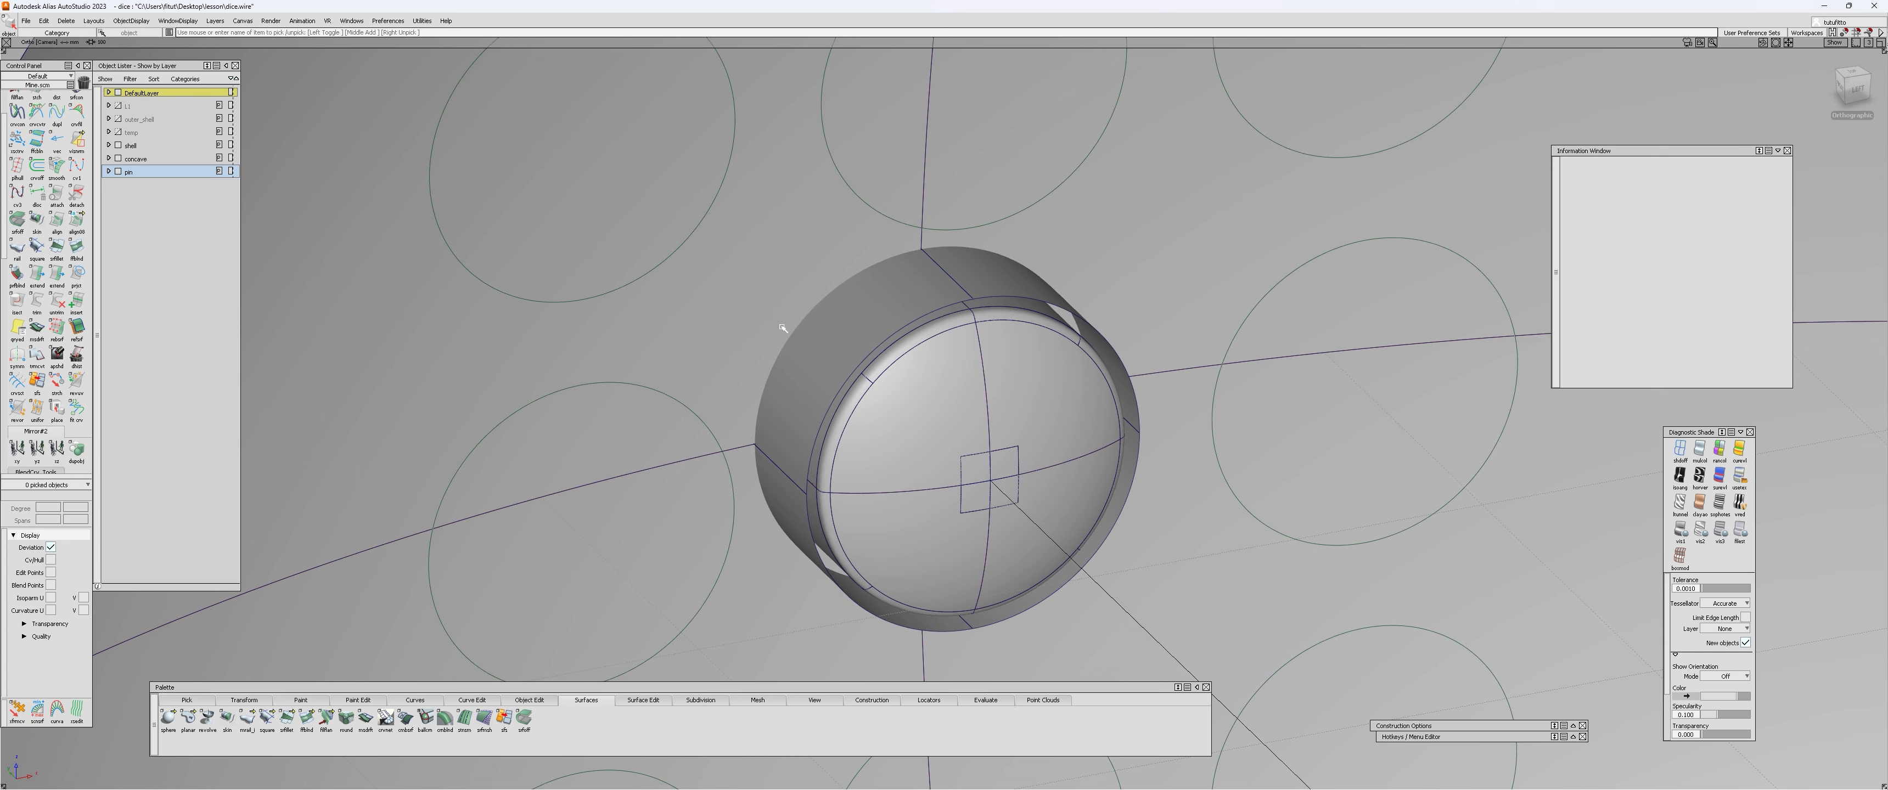
right_click(121, 180)
left_click(142, 192)
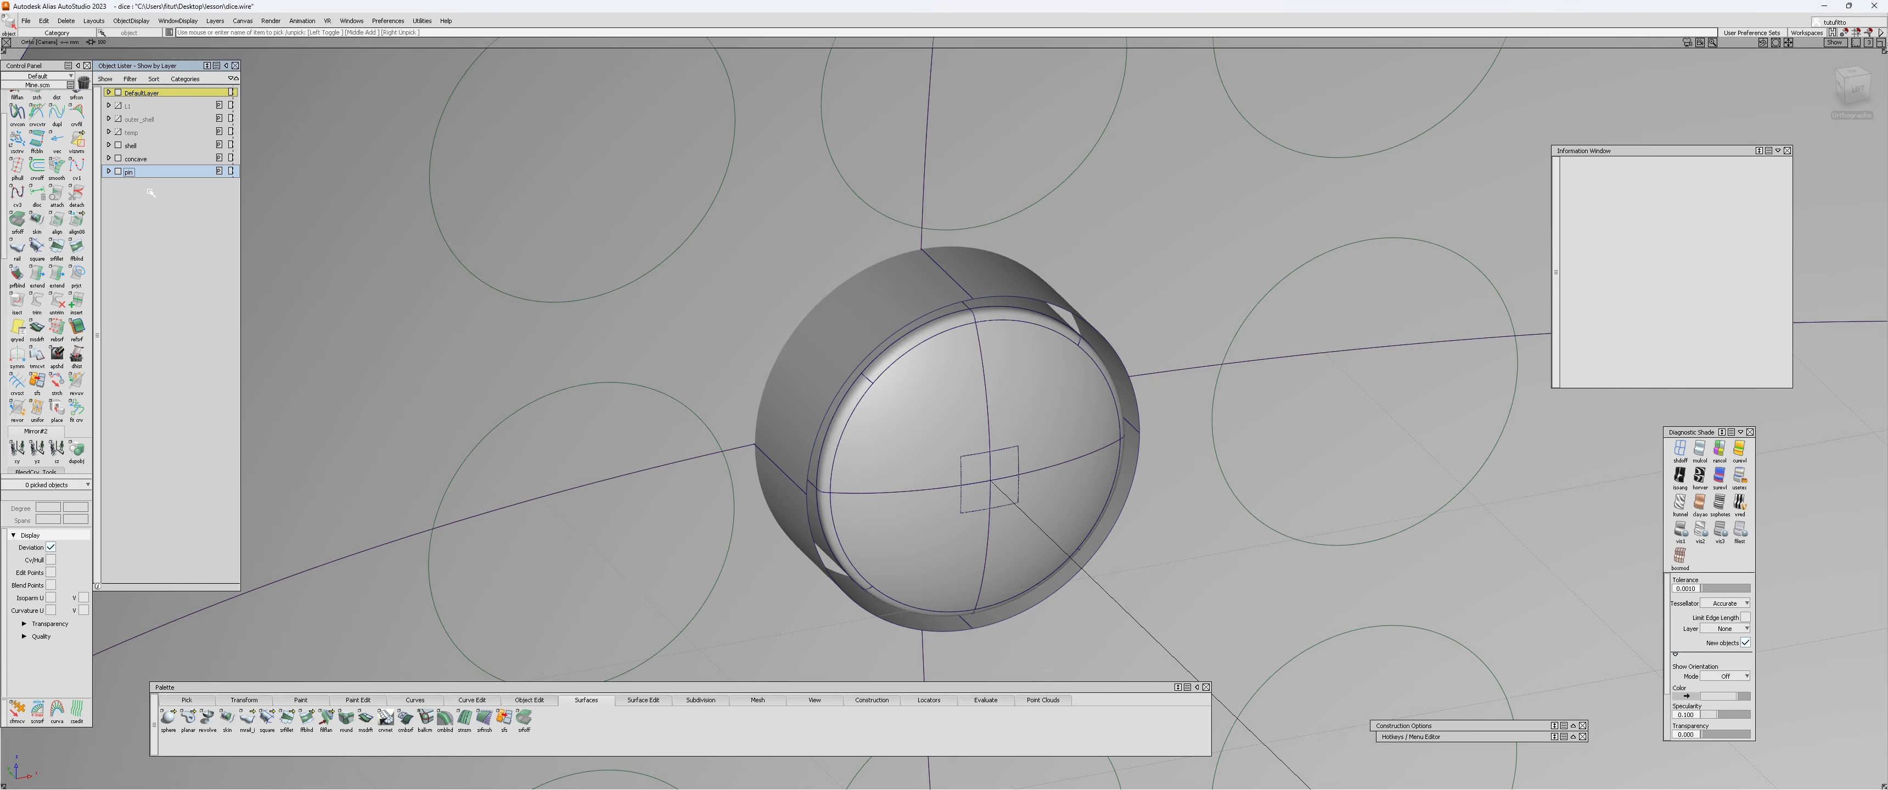
right_click(139, 179)
left_click(153, 198)
left_click_drag(946, 440, 1353, 664, "alt+shift")
right_click_drag(1030, 469, 988, 368, "alt+shift")
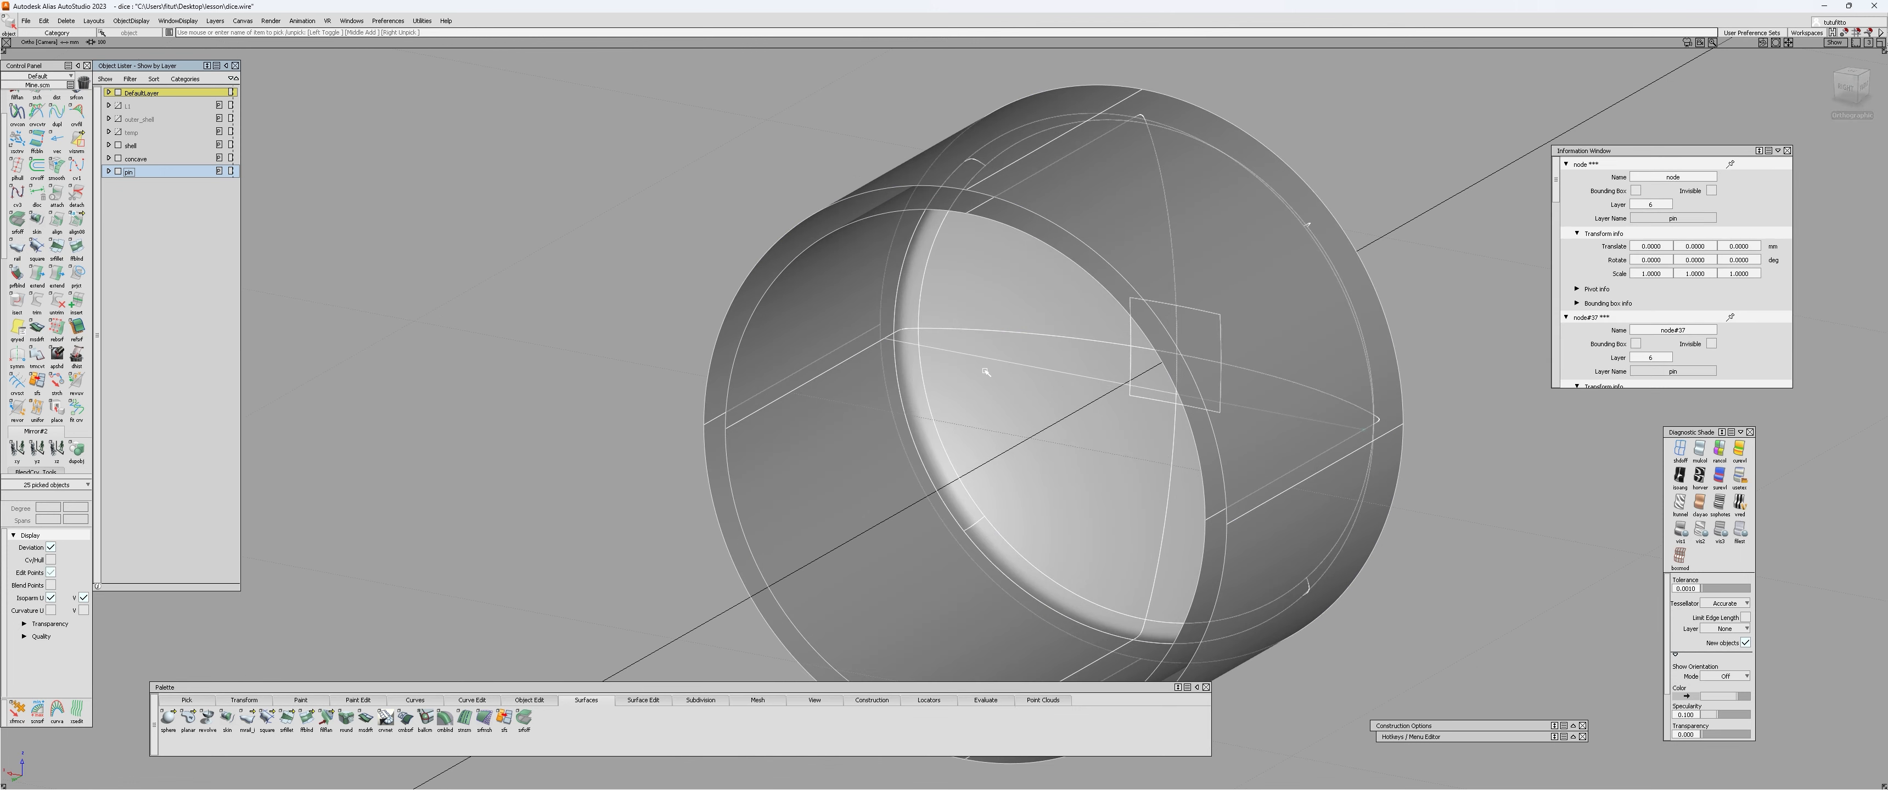
Step: Clear the selection and pick the pin's cylinder and cap surface groups one at a time to check them
left_click_drag(990, 367, 1277, 271, "ctrl+shift")
left_click(1276, 271)
left_click(1276, 270)
left_click(1011, 220)
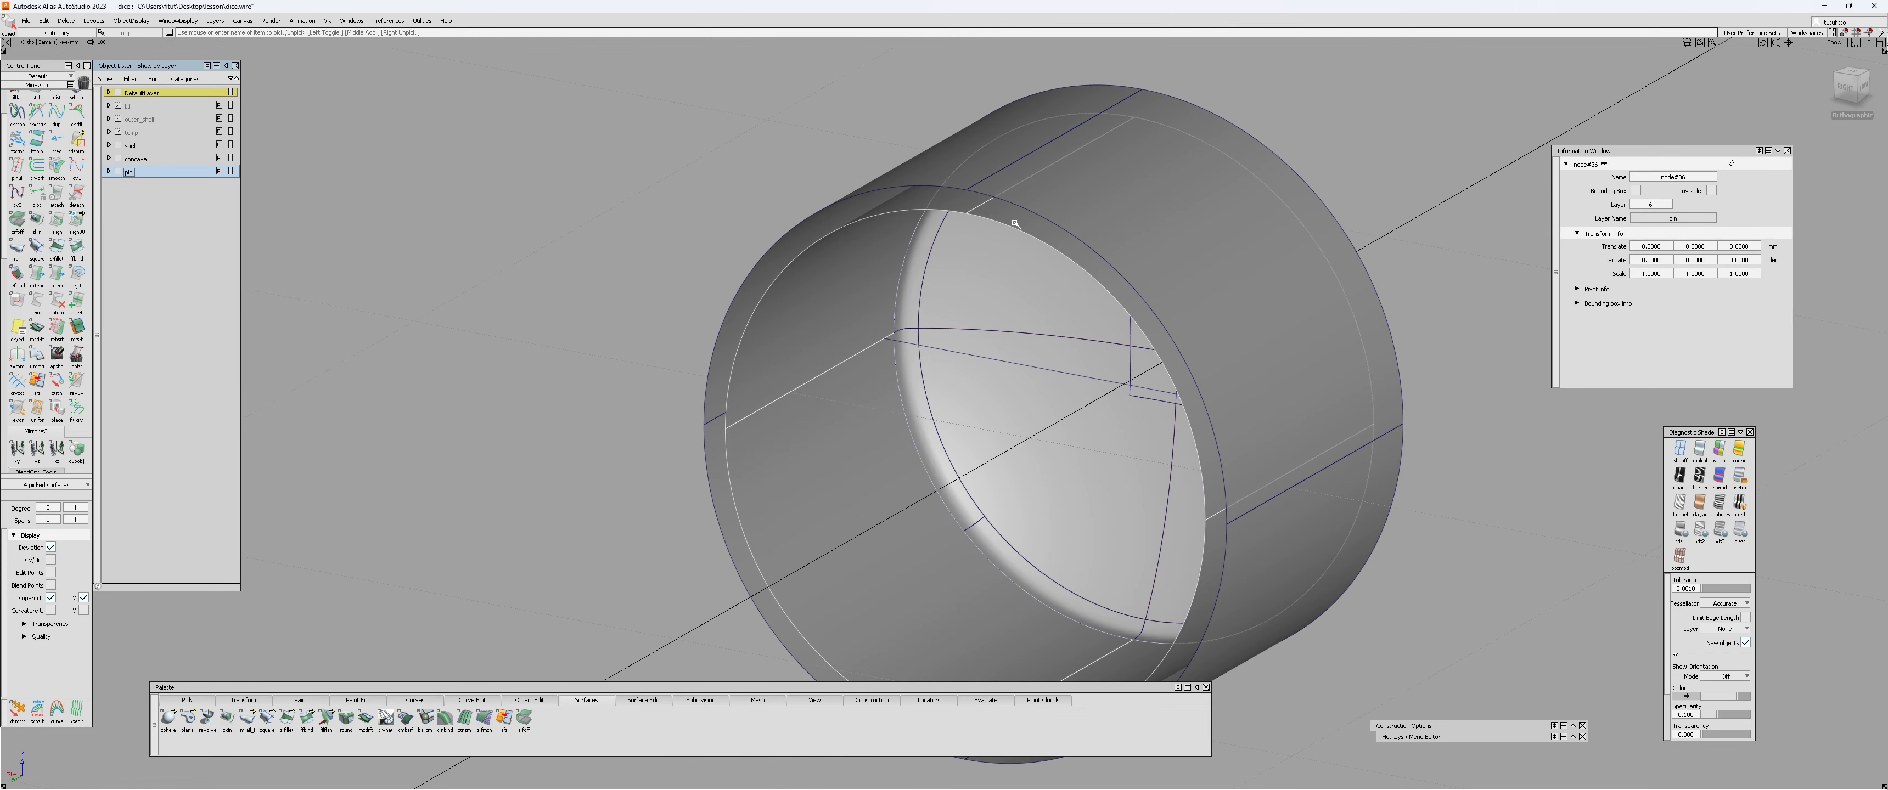
left_click(1011, 221)
left_click(940, 282)
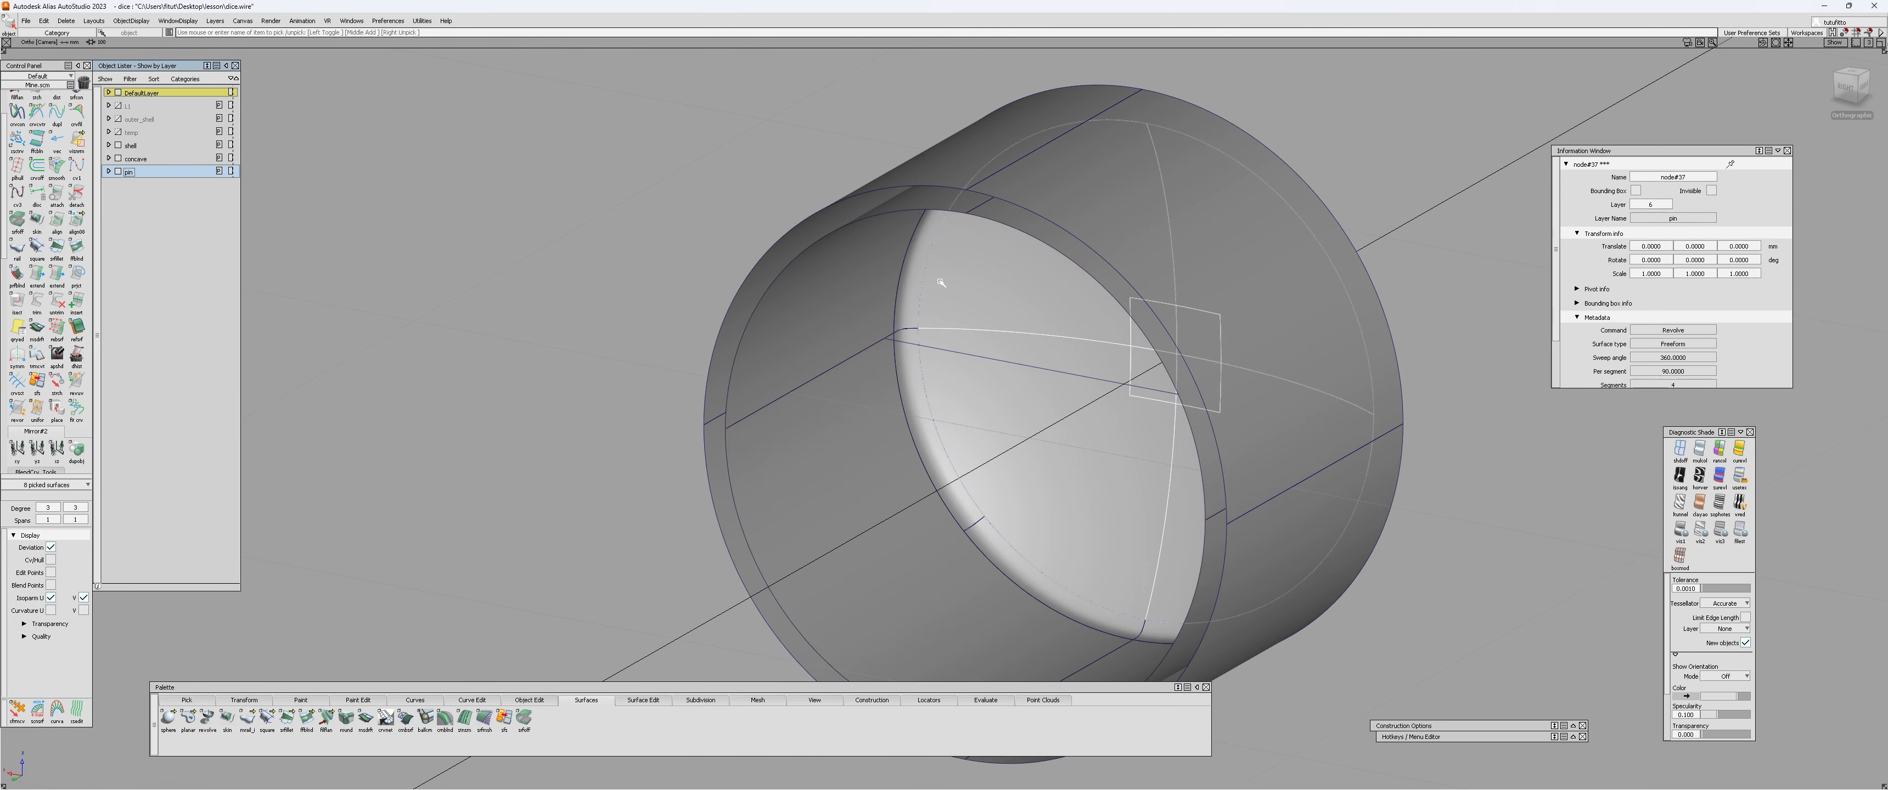